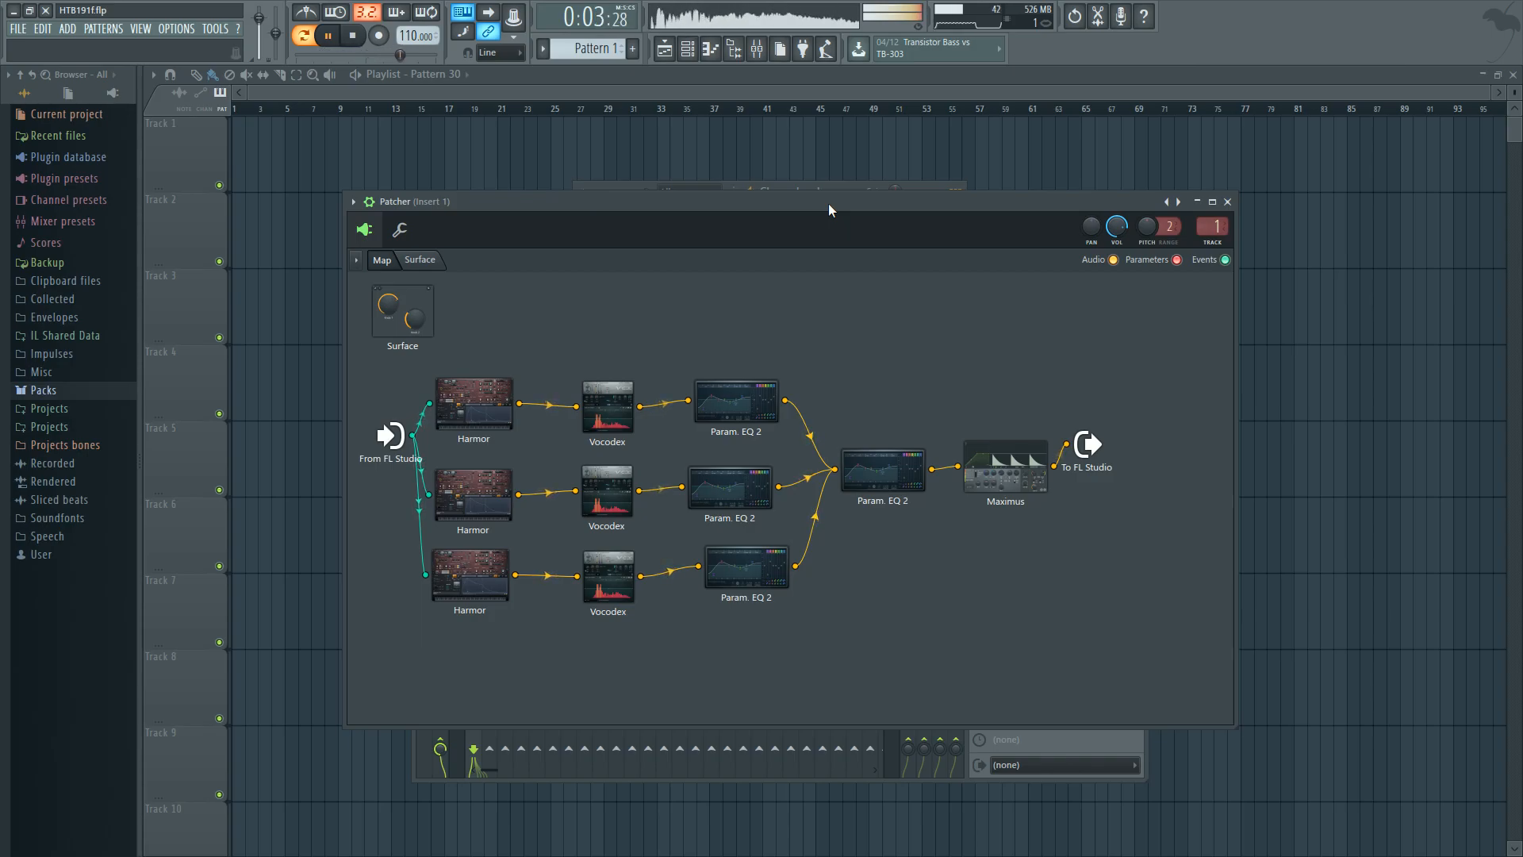
Stop playback, reposition the Patcher window and move the From FL Studio node down, level with the middle Harmor
drag(720, 203, 741, 176)
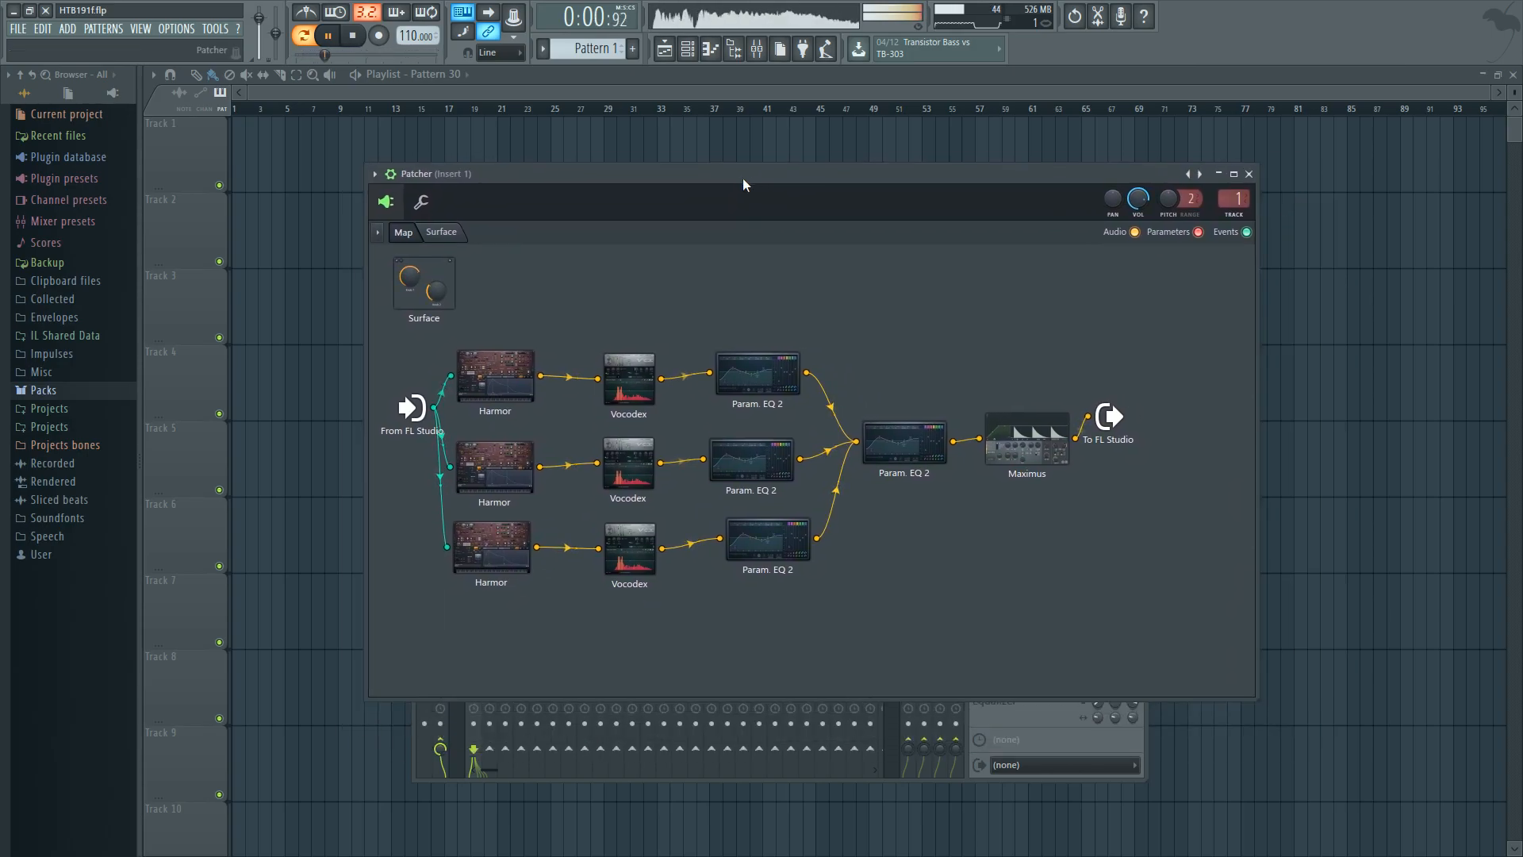
key(space)
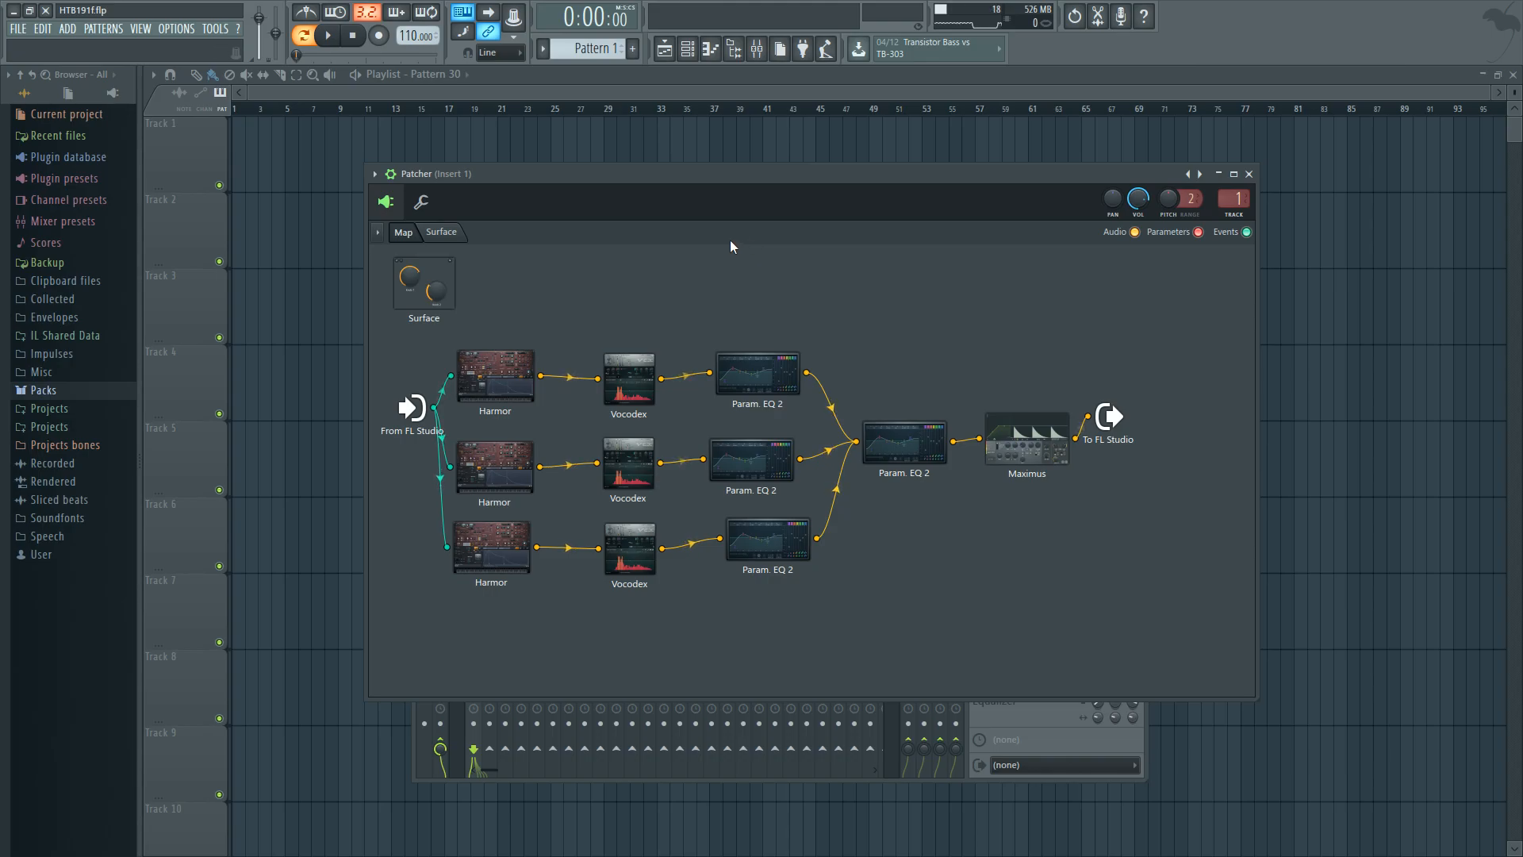
drag(411, 408, 416, 451)
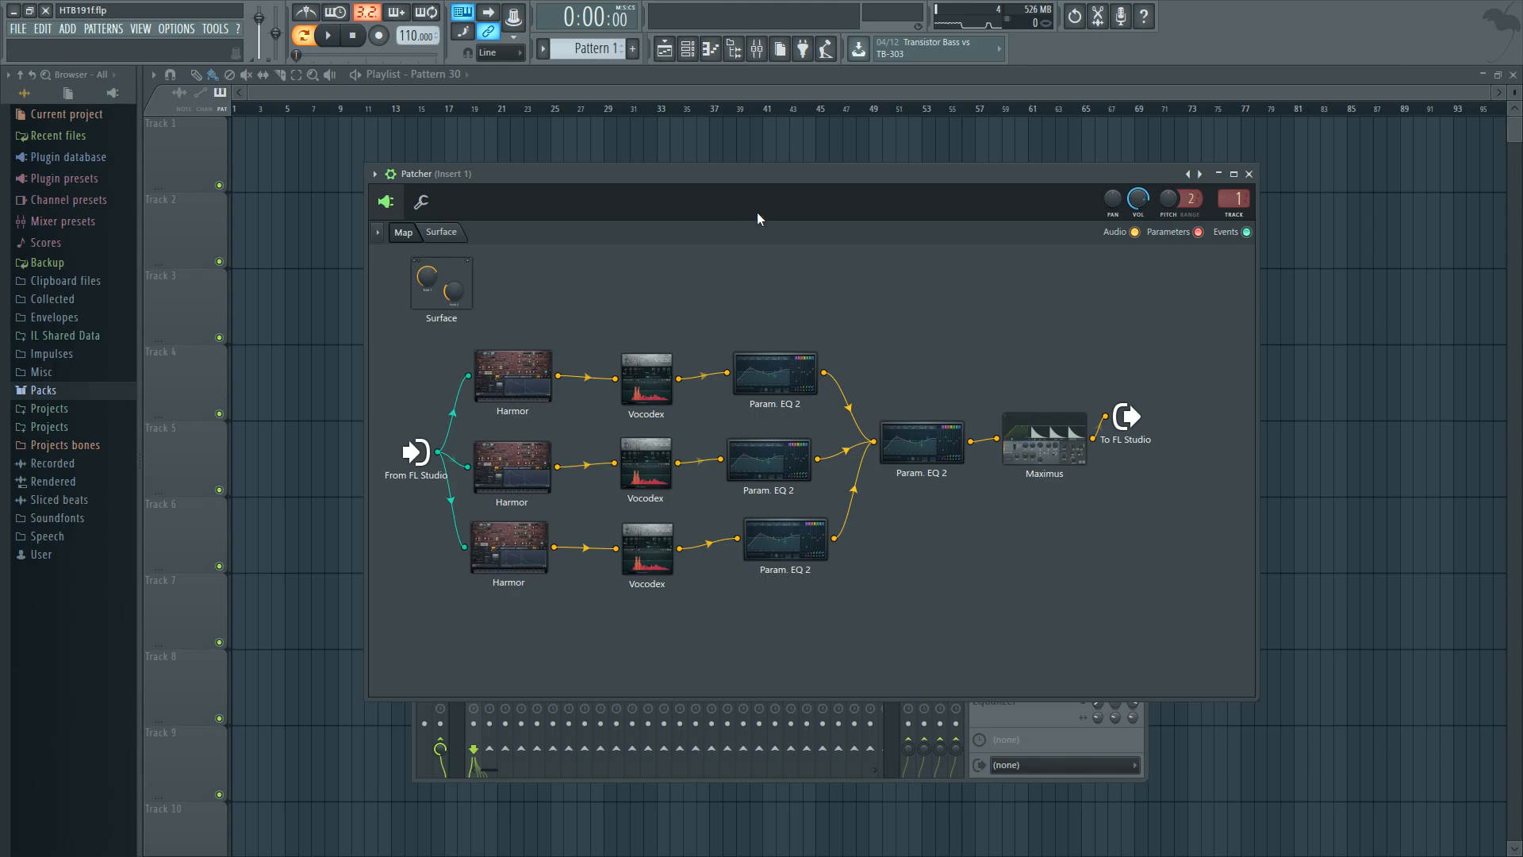
drag(755, 179, 762, 181)
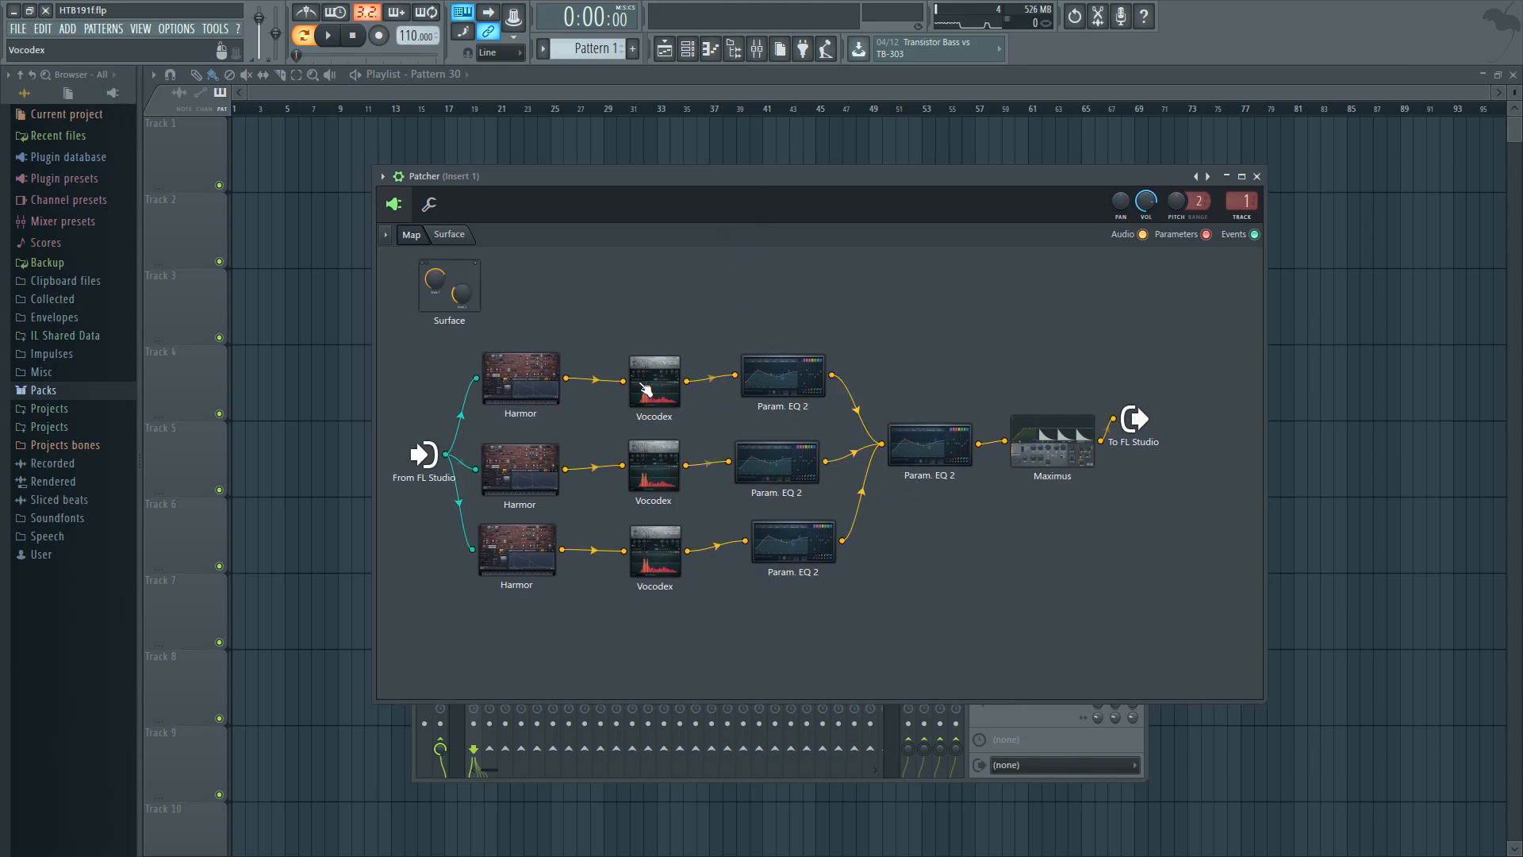
Spread the Vocodex nodes in the Patcher map by moving the top one slightly up and the bottom one slightly down
drag(643, 394, 642, 380)
drag(655, 556, 654, 572)
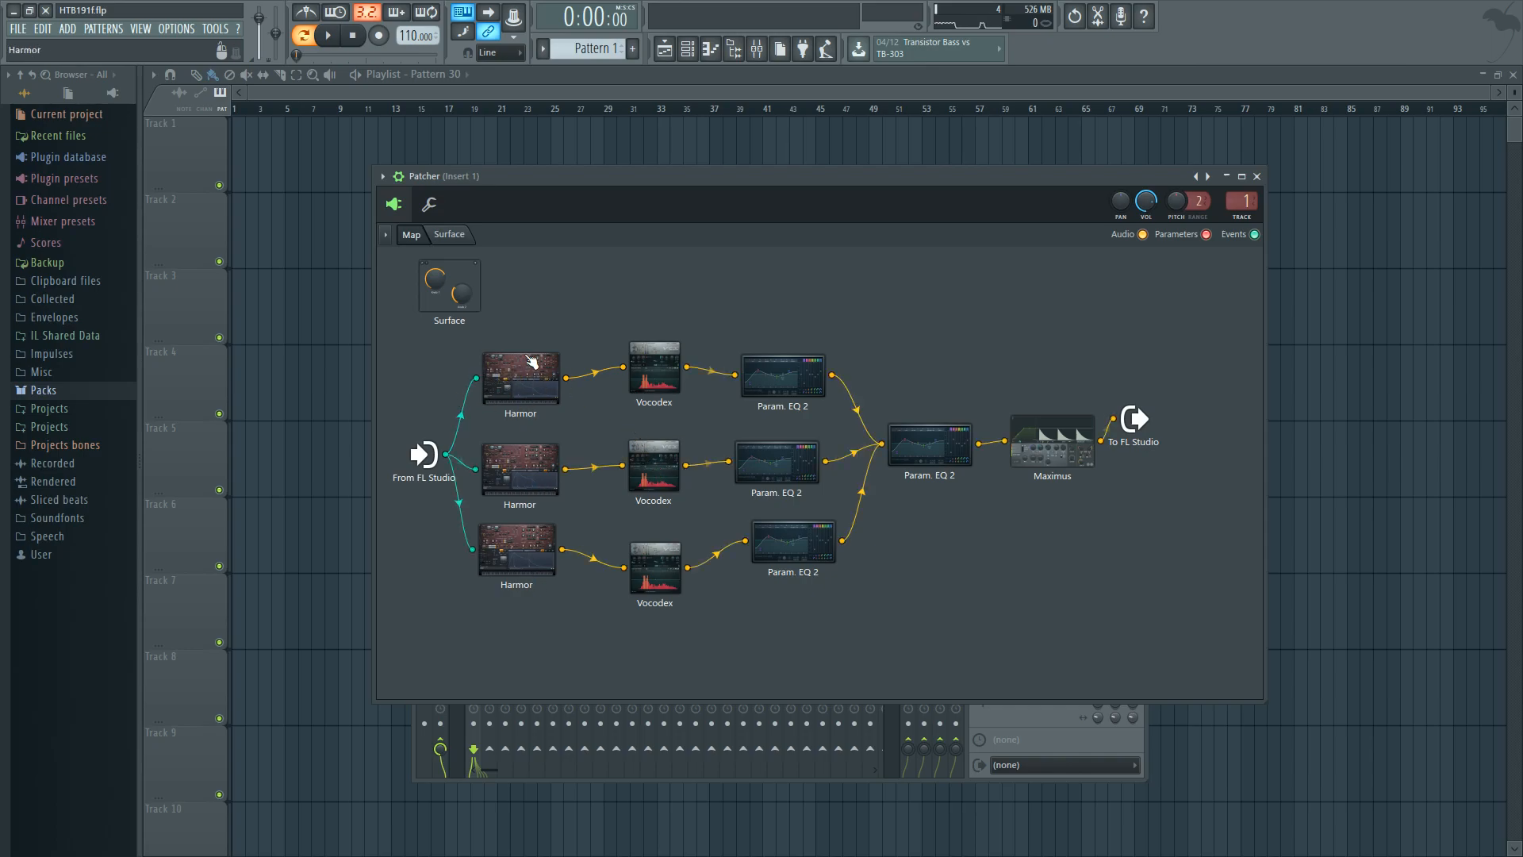
drag(517, 310, 533, 439)
click(553, 439)
Examine the band distribution curves of the top, middle and bottom Vocodex instances
double_click(652, 348)
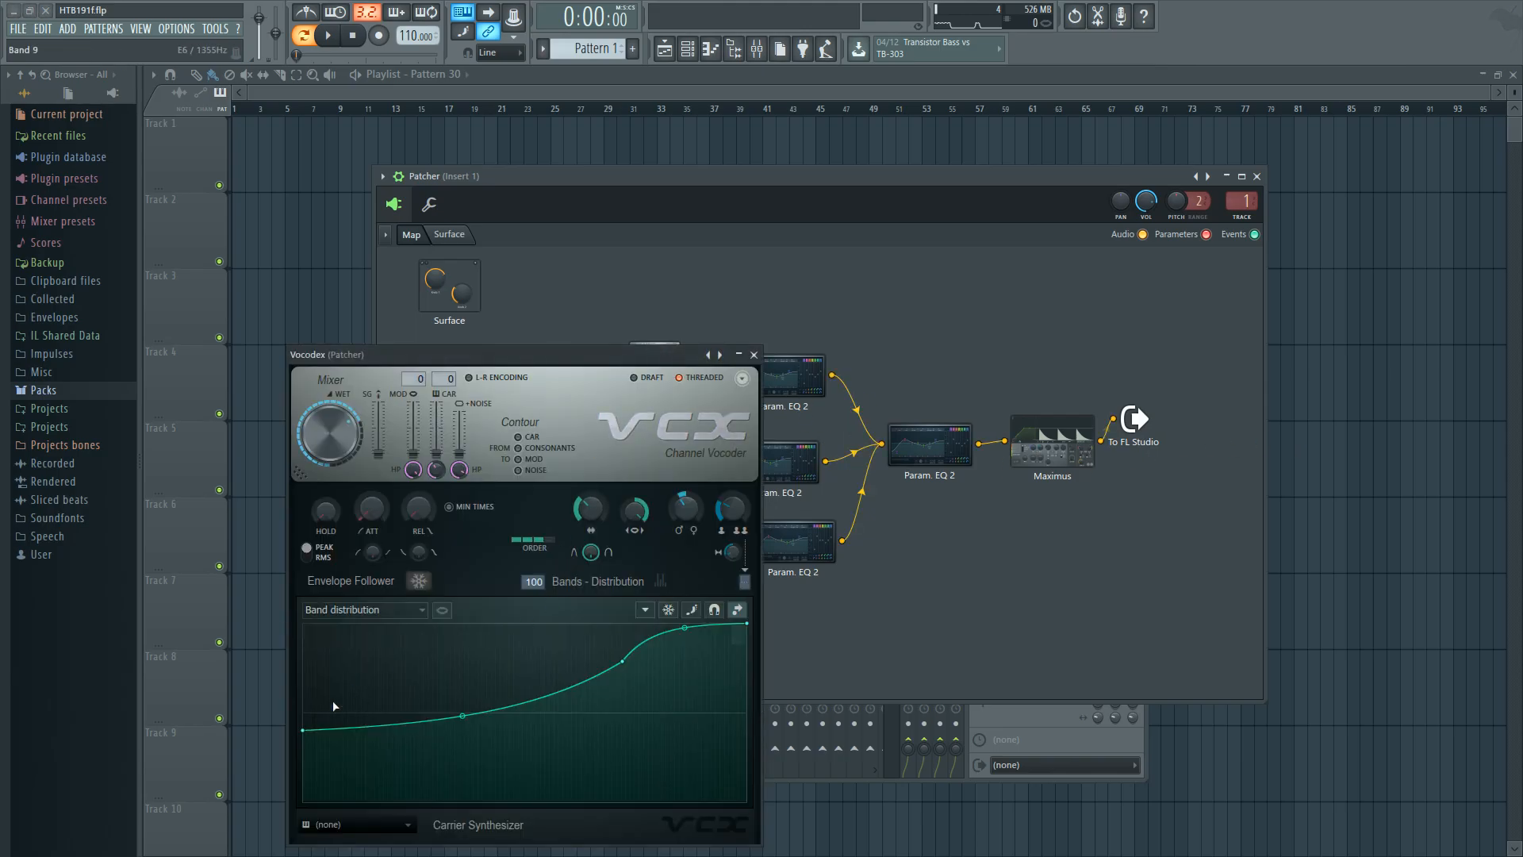
click(753, 355)
double_click(663, 456)
click(361, 611)
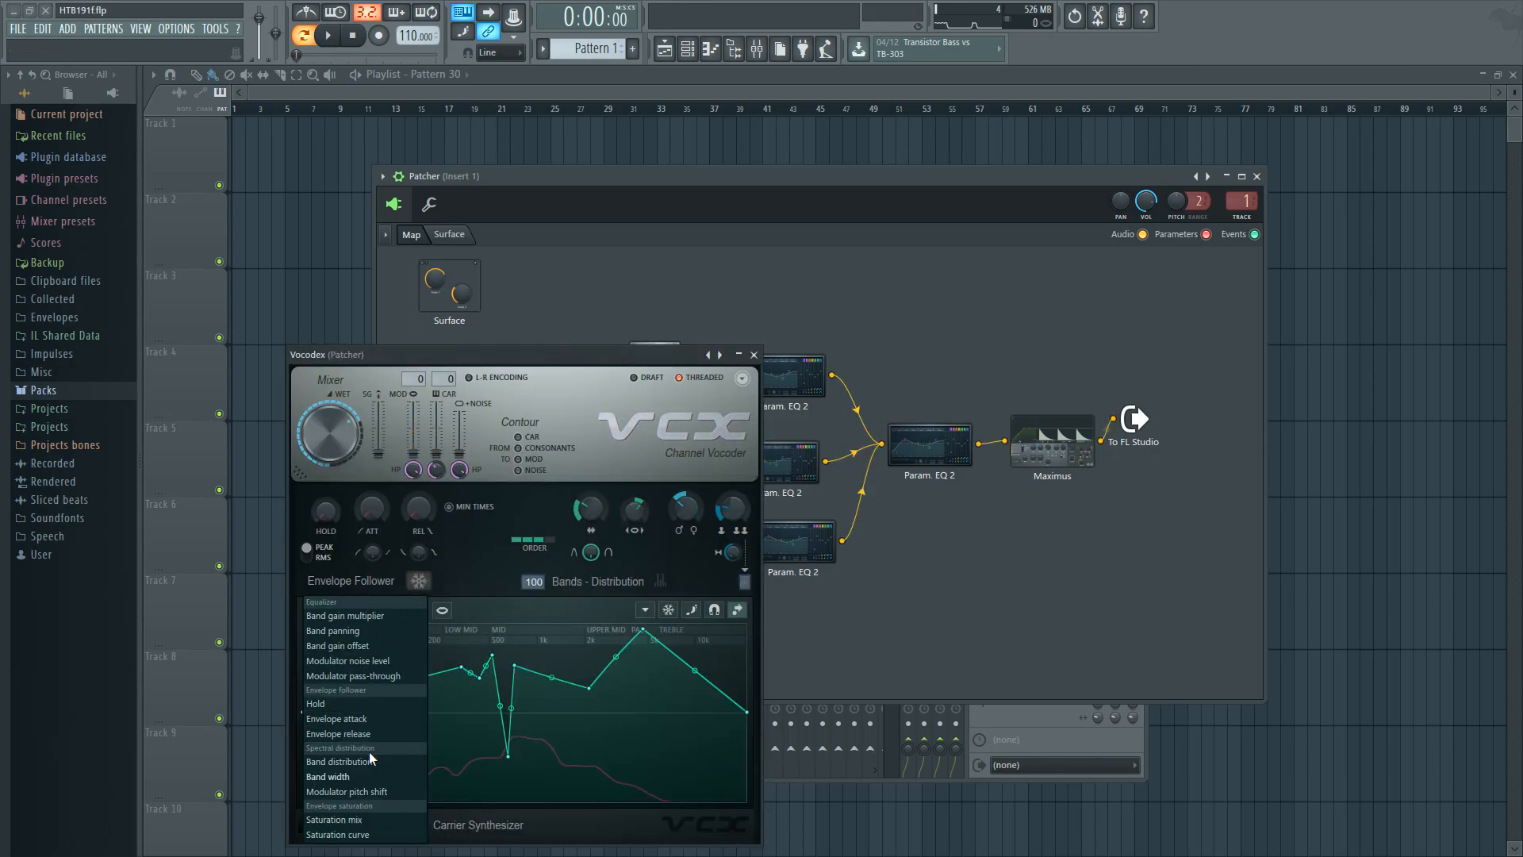
click(369, 761)
click(753, 355)
double_click(659, 571)
click(368, 609)
click(384, 760)
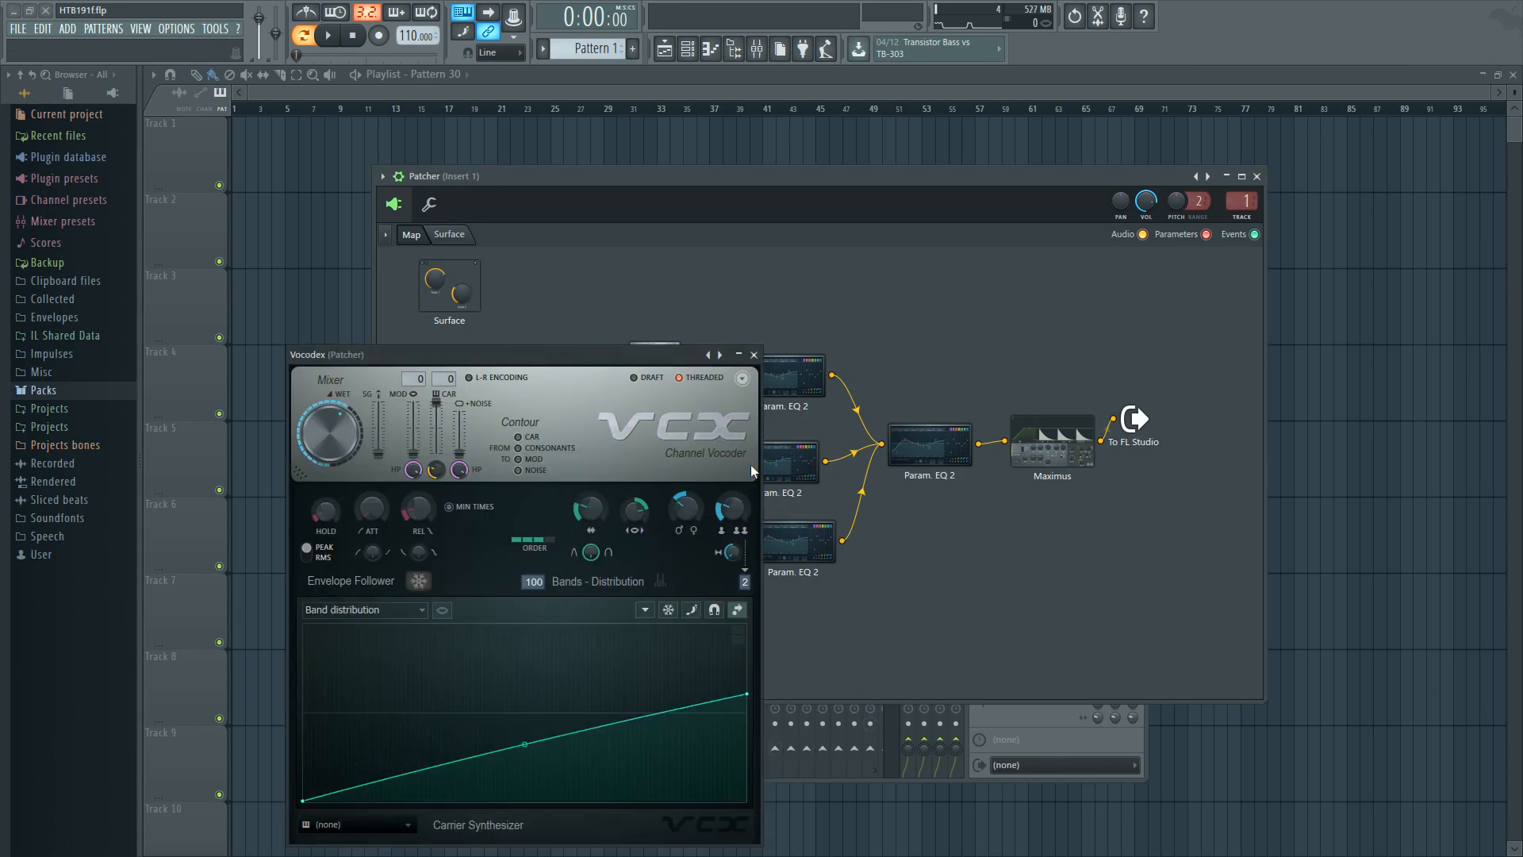
click(754, 354)
Review the band distribution curves of the middle and top Vocodex again
double_click(654, 466)
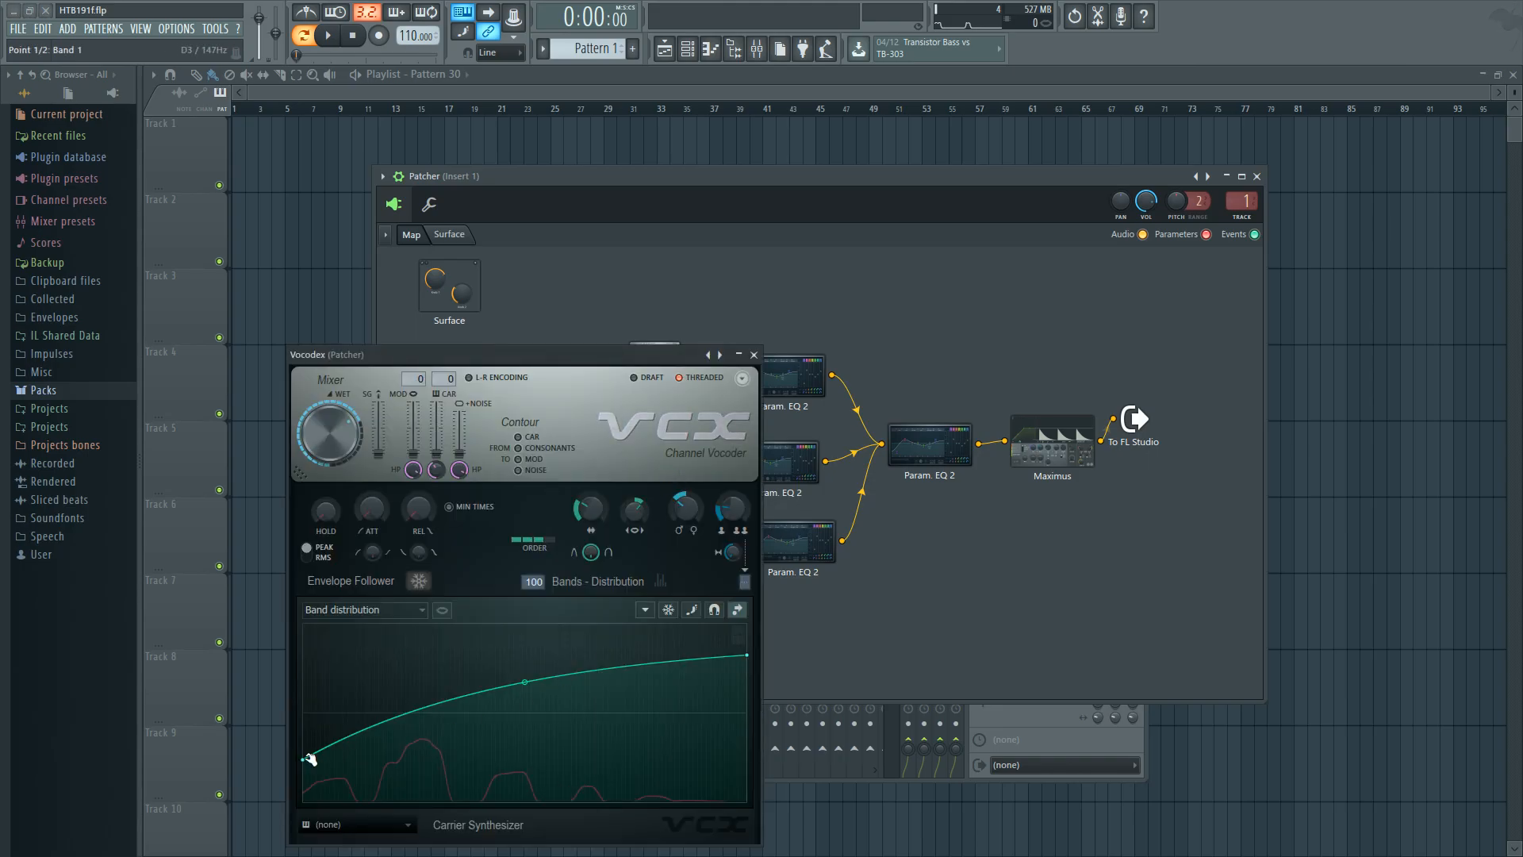
click(753, 355)
double_click(660, 364)
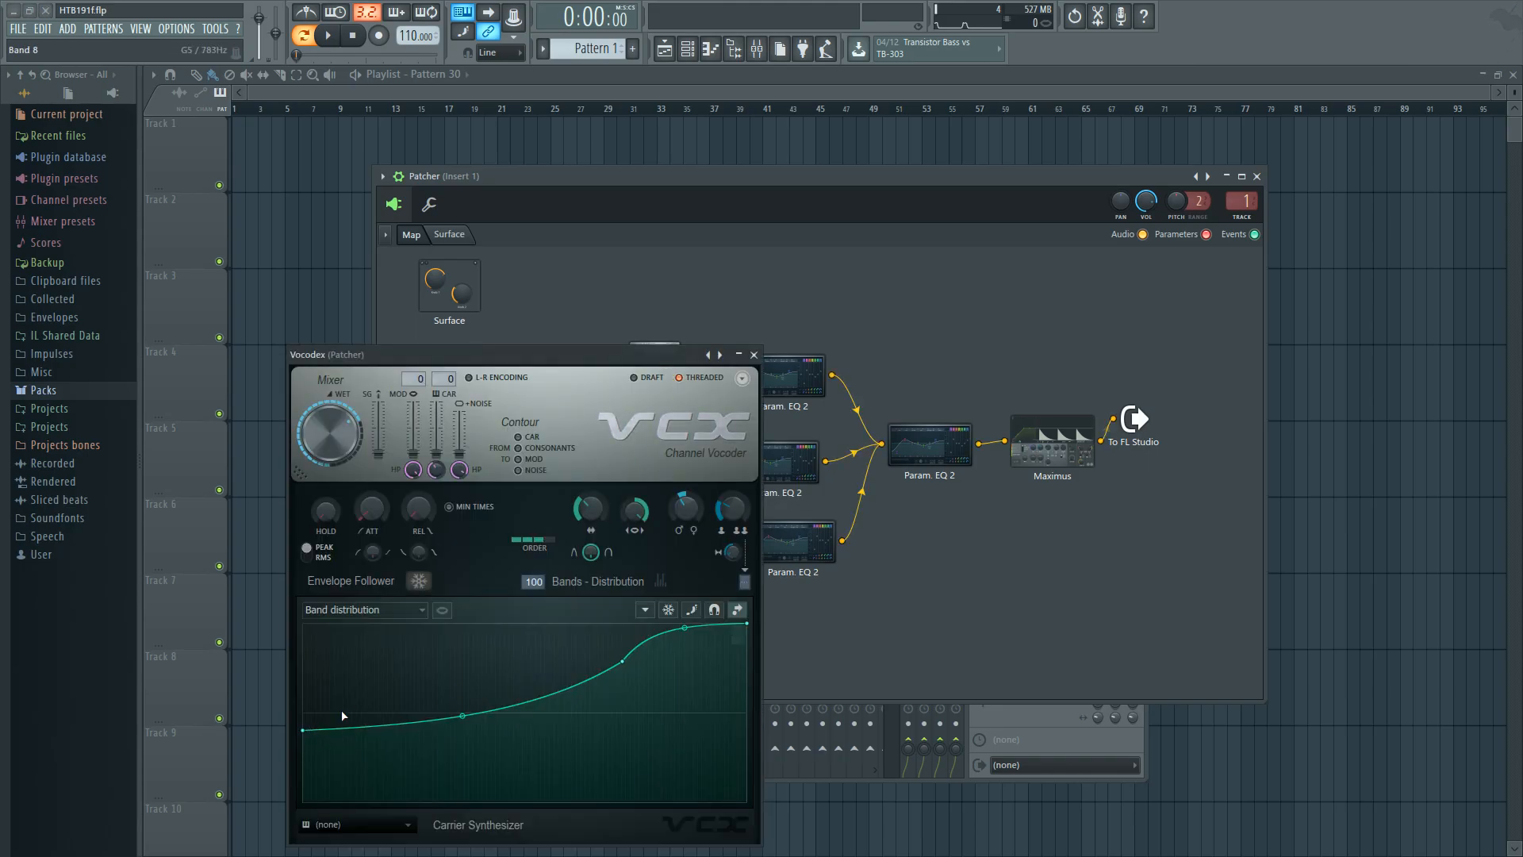
click(754, 355)
double_click(641, 363)
click(753, 355)
Try adding and deleting a midpoint on the middle Vocodex's band distribution curve, and bend the straightened curve back upward
double_click(665, 454)
right_click(524, 690)
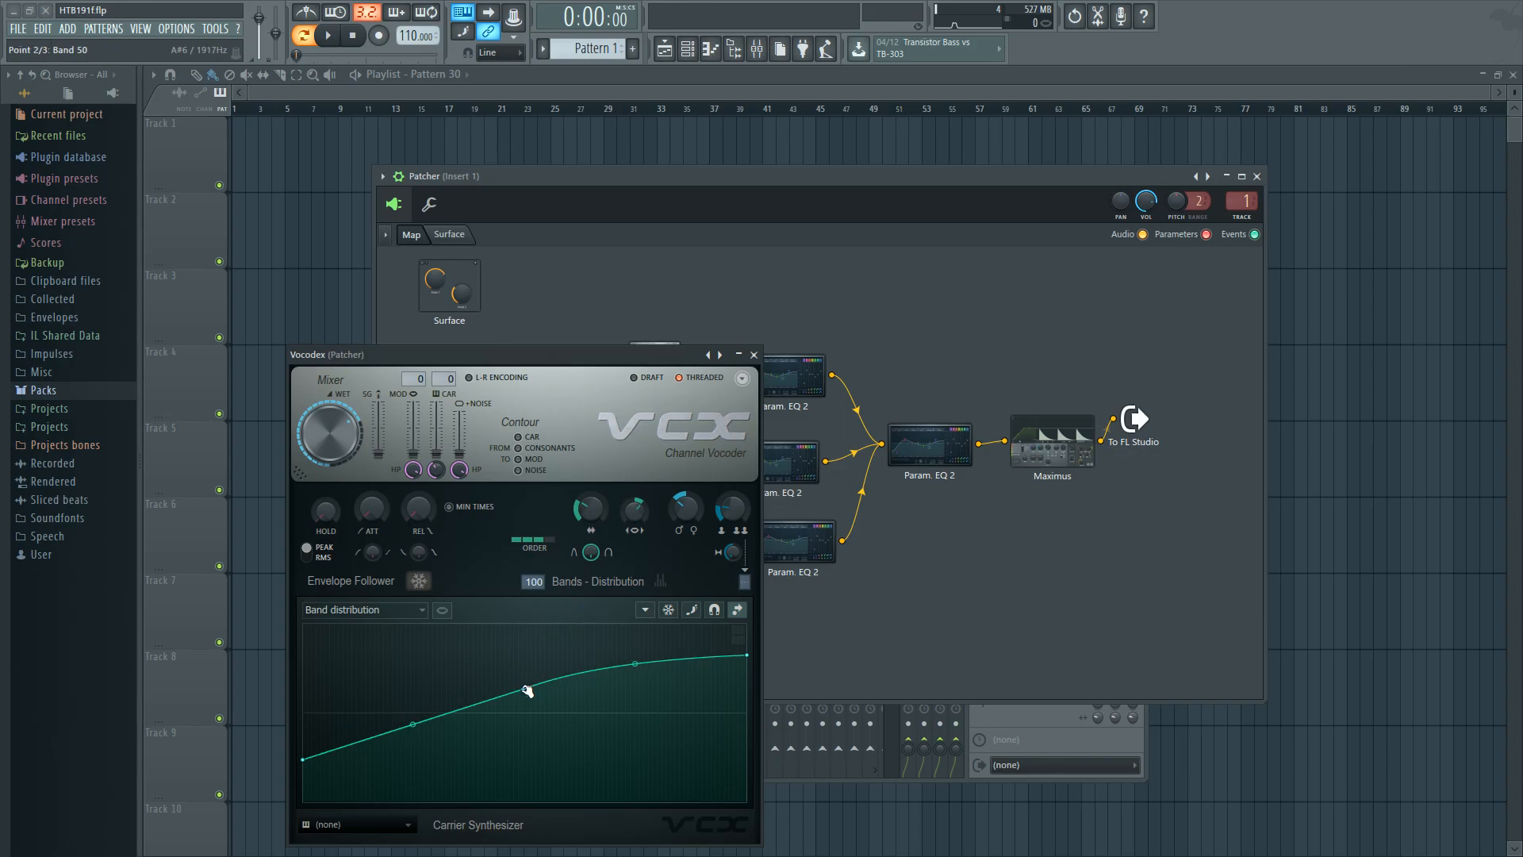
right_click(526, 689)
click(549, 591)
right_click(525, 688)
right_click(527, 688)
click(553, 591)
right_click(529, 689)
right_click(528, 690)
click(554, 591)
right_click(524, 684)
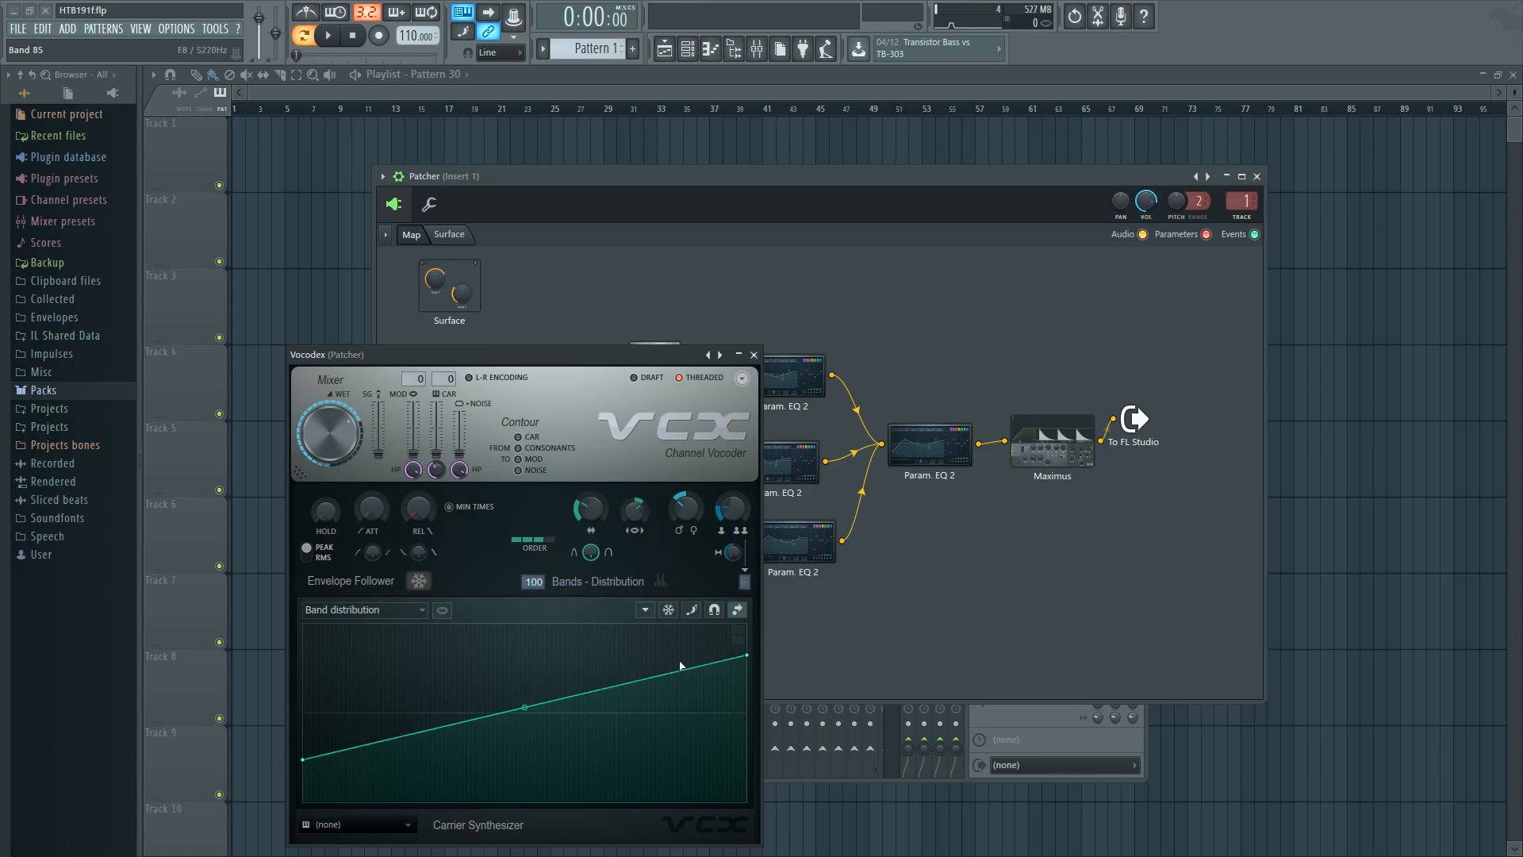
drag(526, 709, 526, 681)
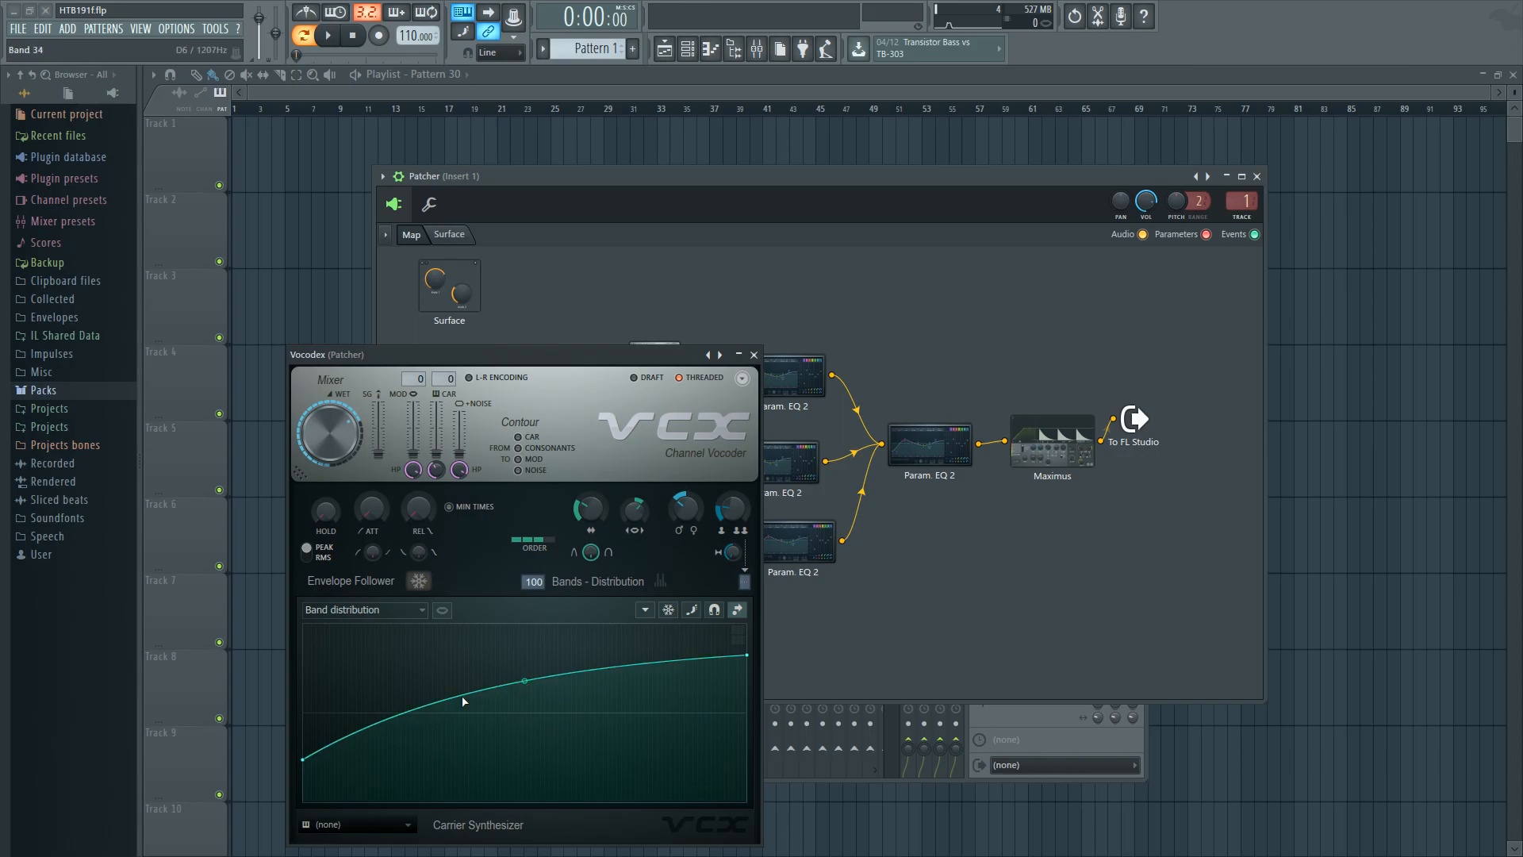
drag(525, 680, 524, 680)
Display the middle Vocodex's band gain multiplier and briefly play the pattern to watch its bands react
click(393, 609)
click(388, 626)
key(space)
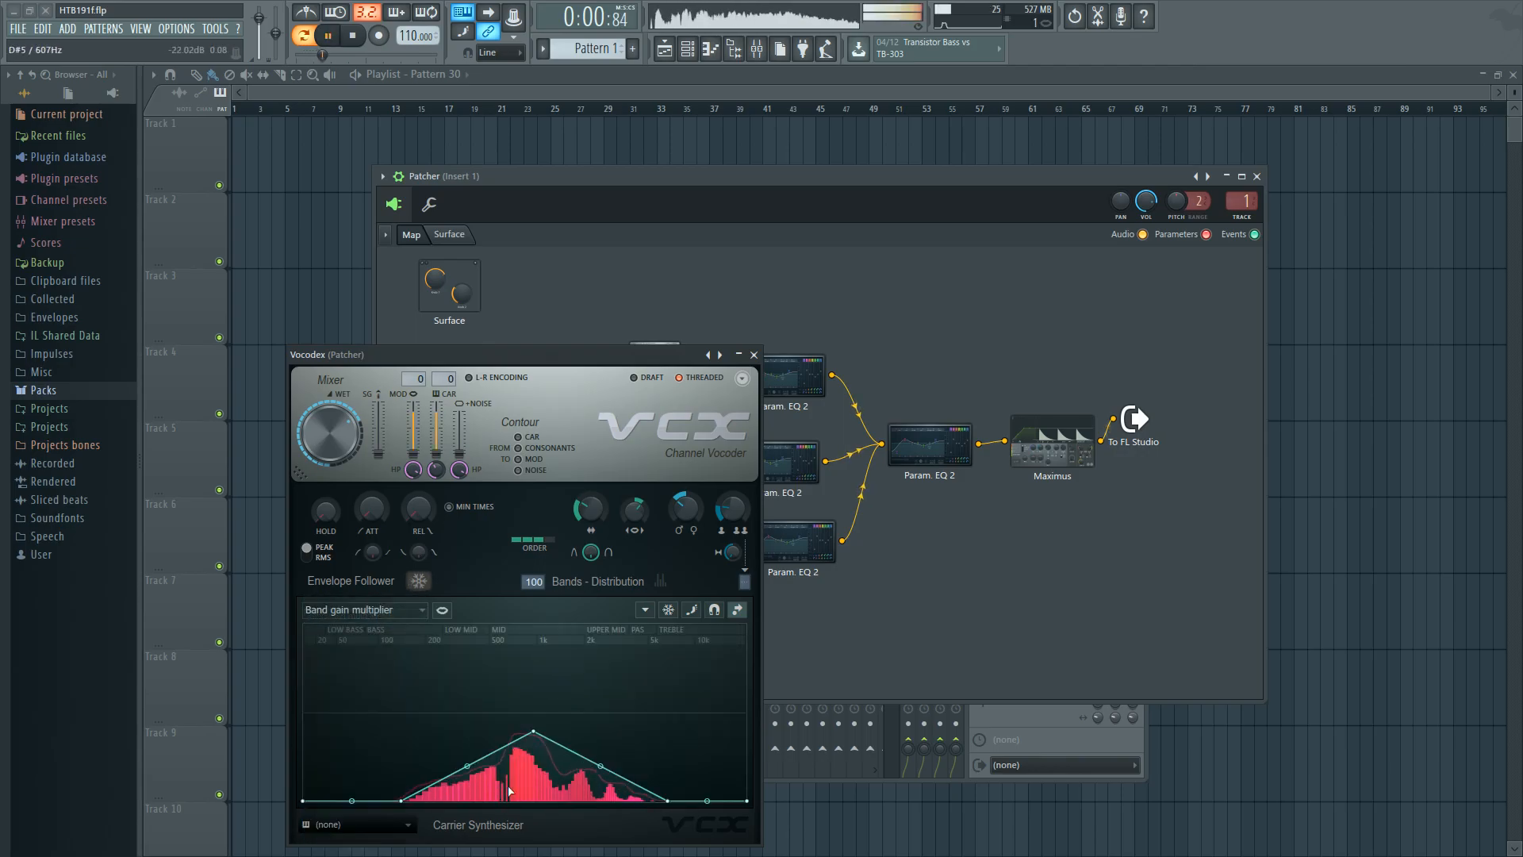
key(space)
click(754, 355)
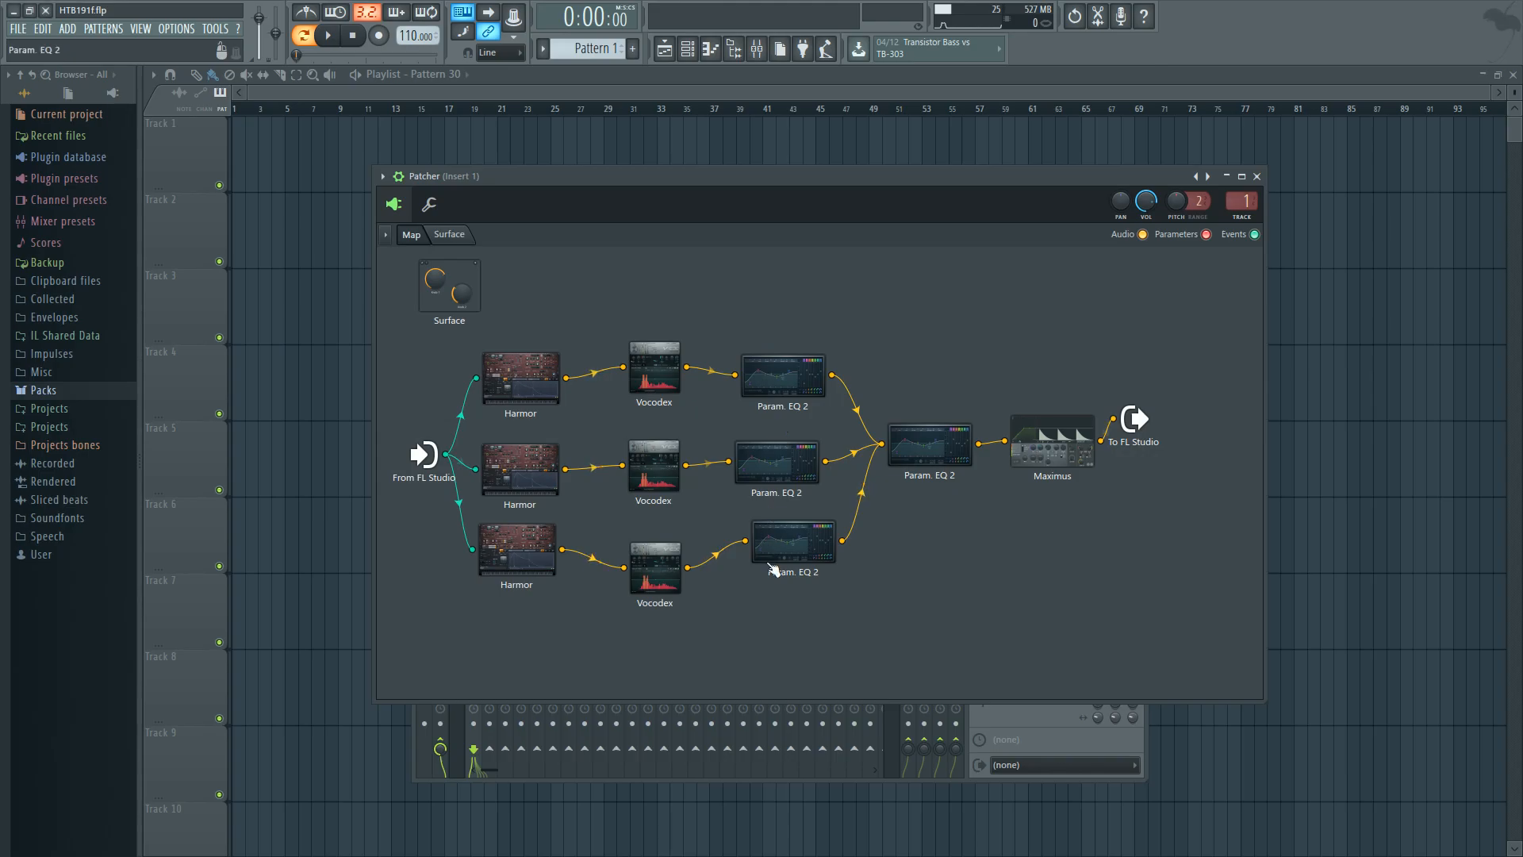
Compare the band distribution curves of the bottom, top and middle Vocodex, switching the middle one back to Band distribution
click(671, 555)
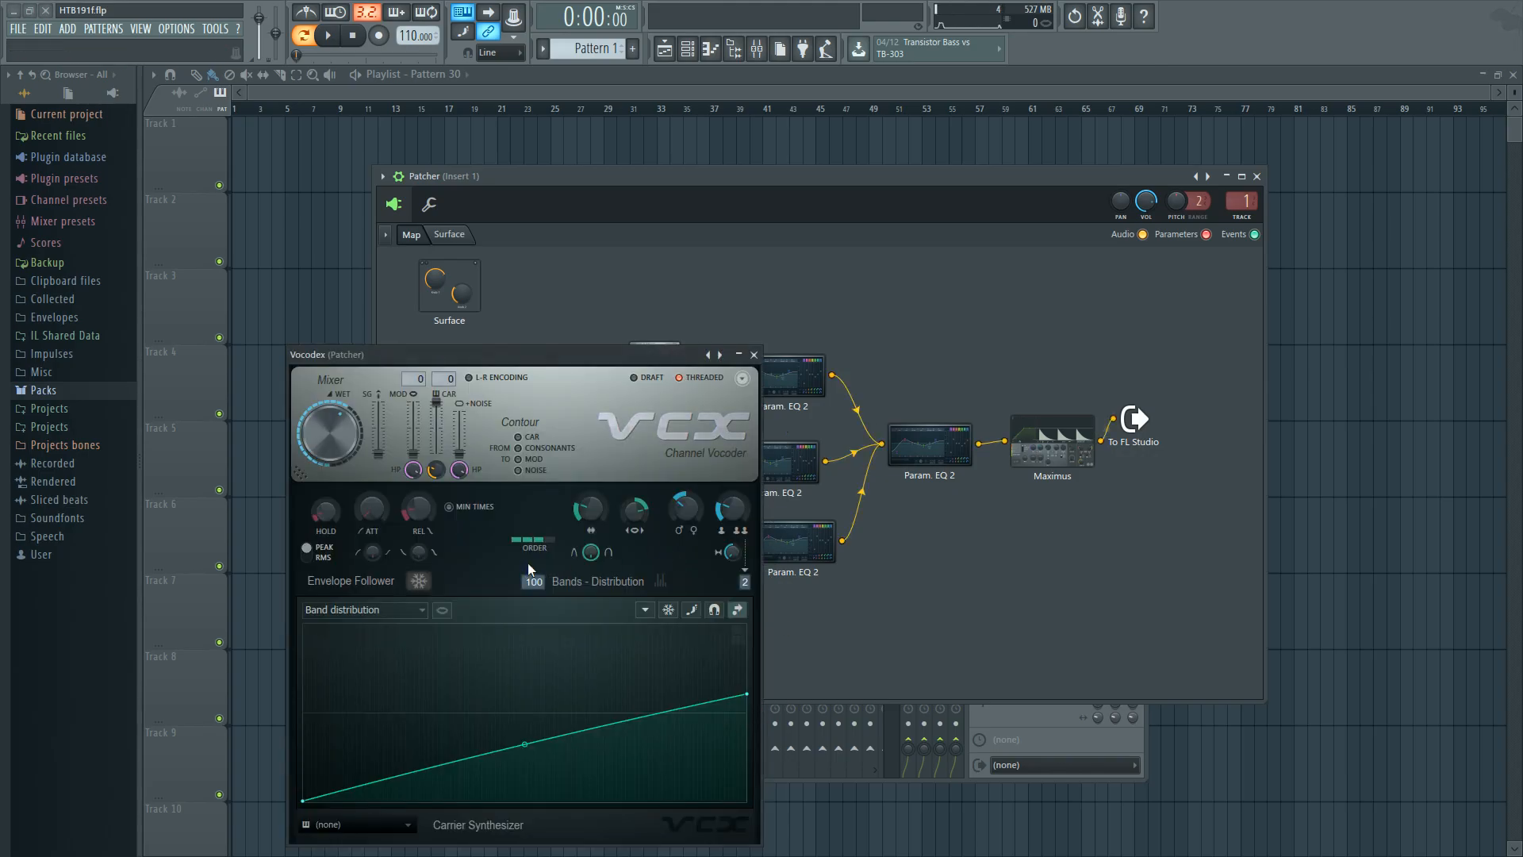
click(754, 356)
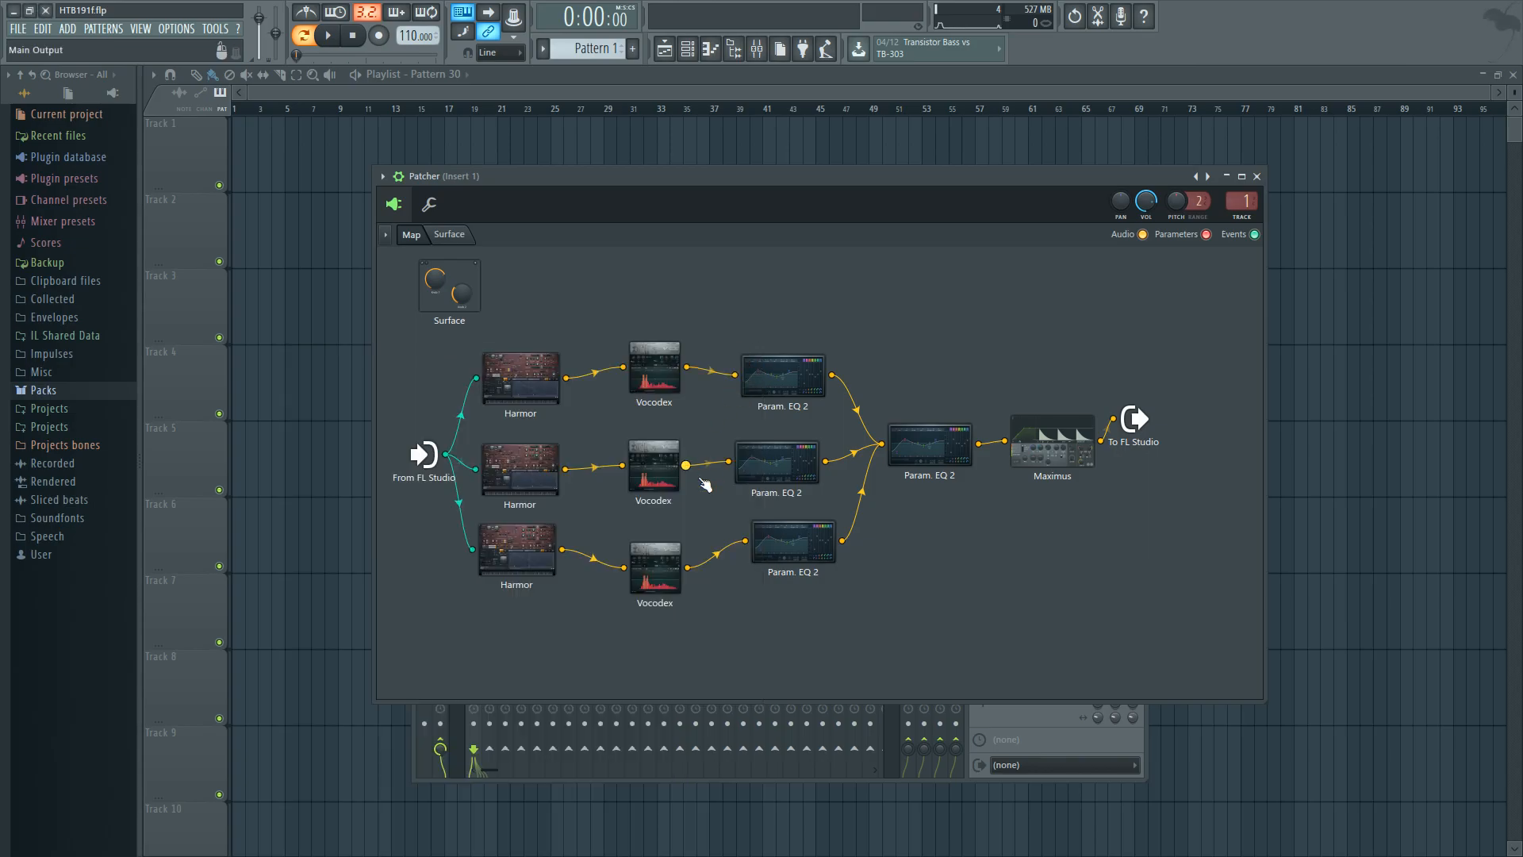
click(673, 377)
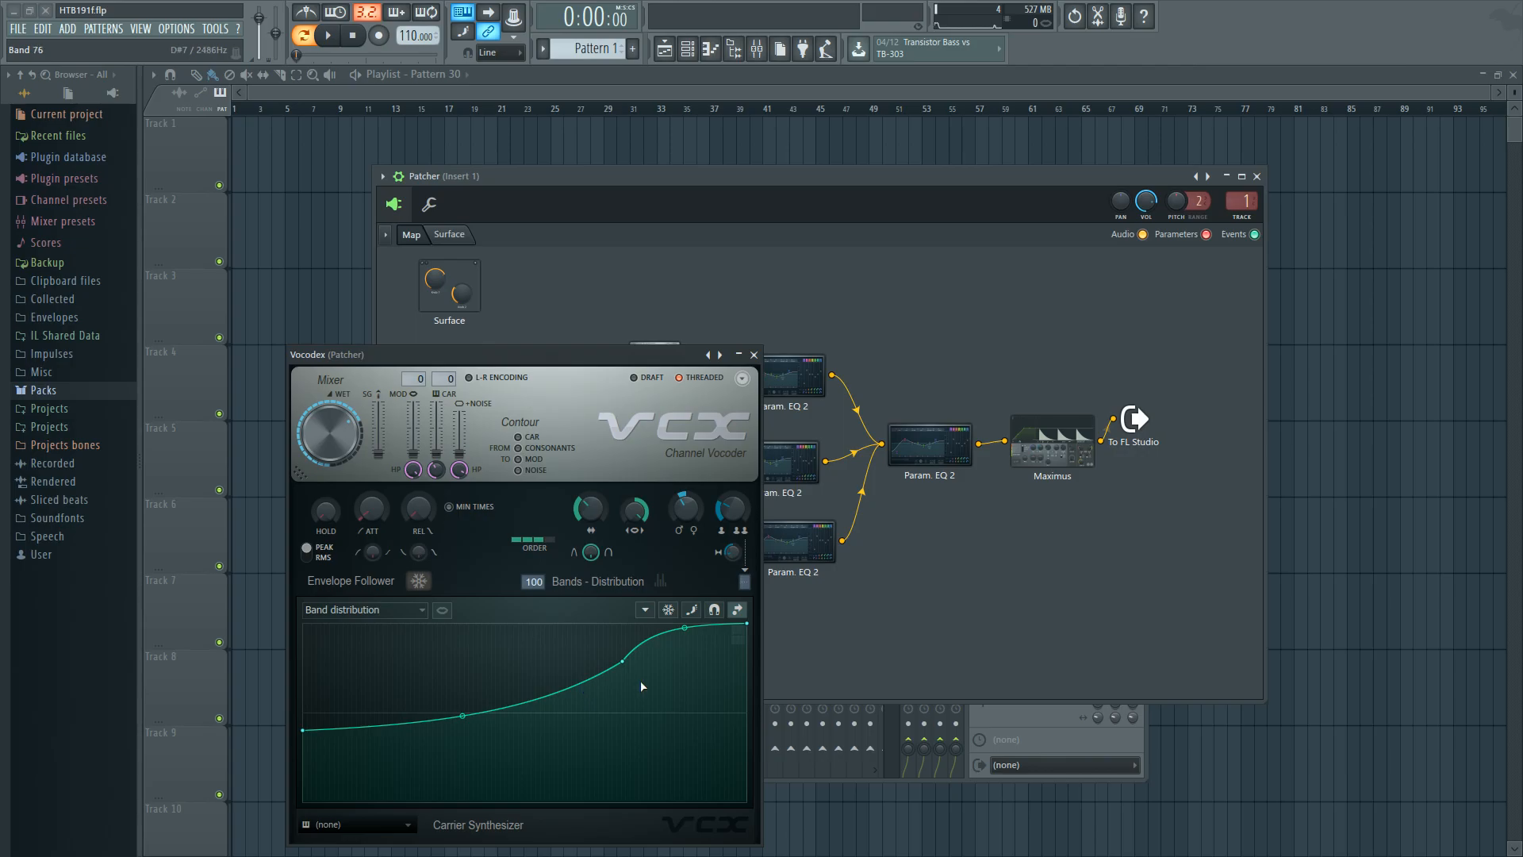
click(755, 355)
click(665, 458)
click(365, 609)
click(365, 762)
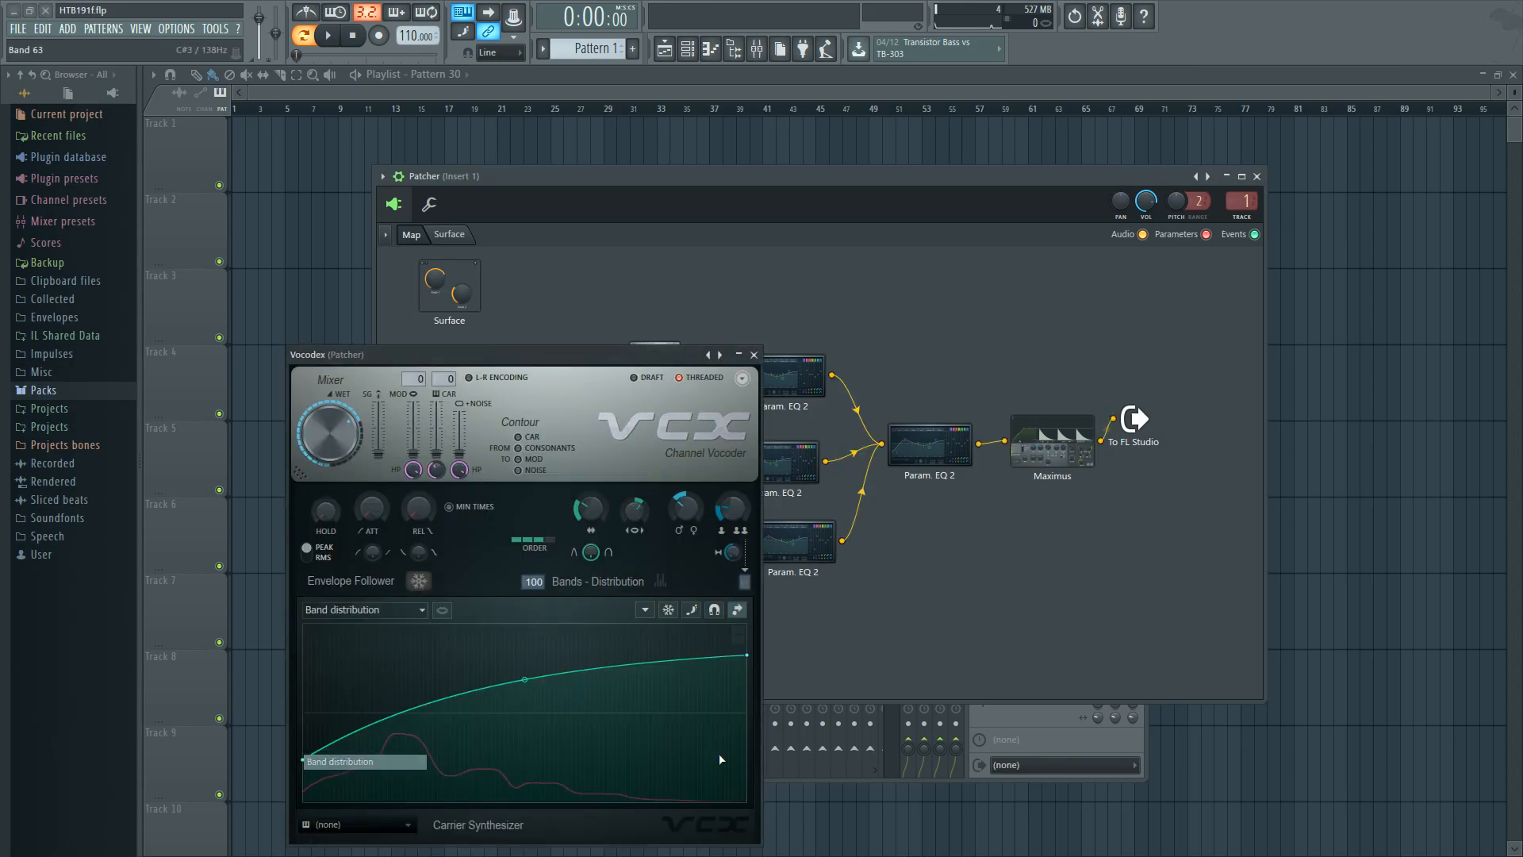
click(754, 354)
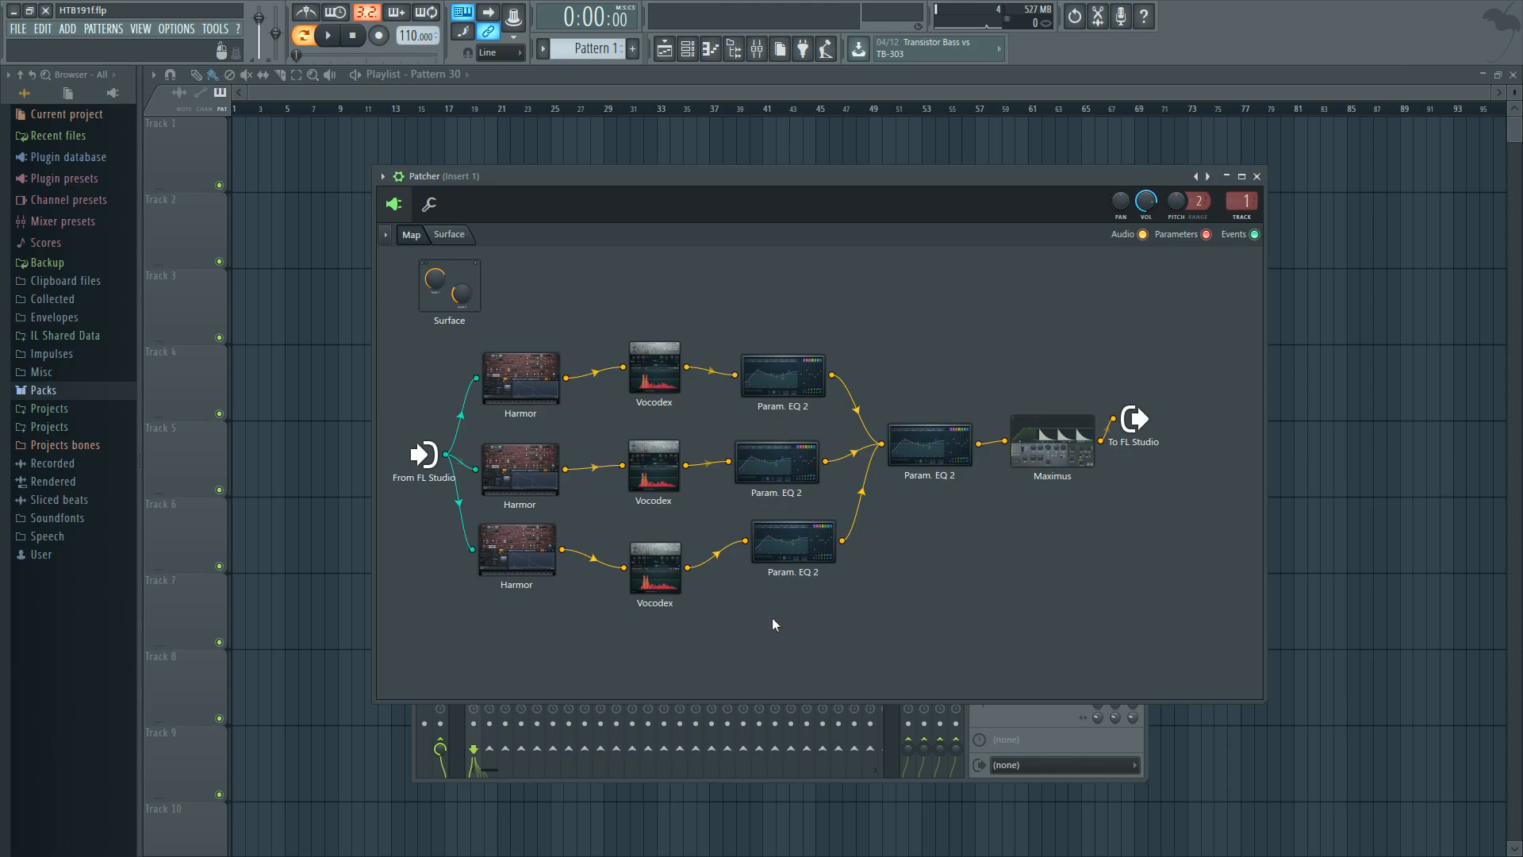
Check the middle Vocodex's band distribution against the top Vocodex's curve once more
click(665, 449)
click(754, 356)
click(654, 357)
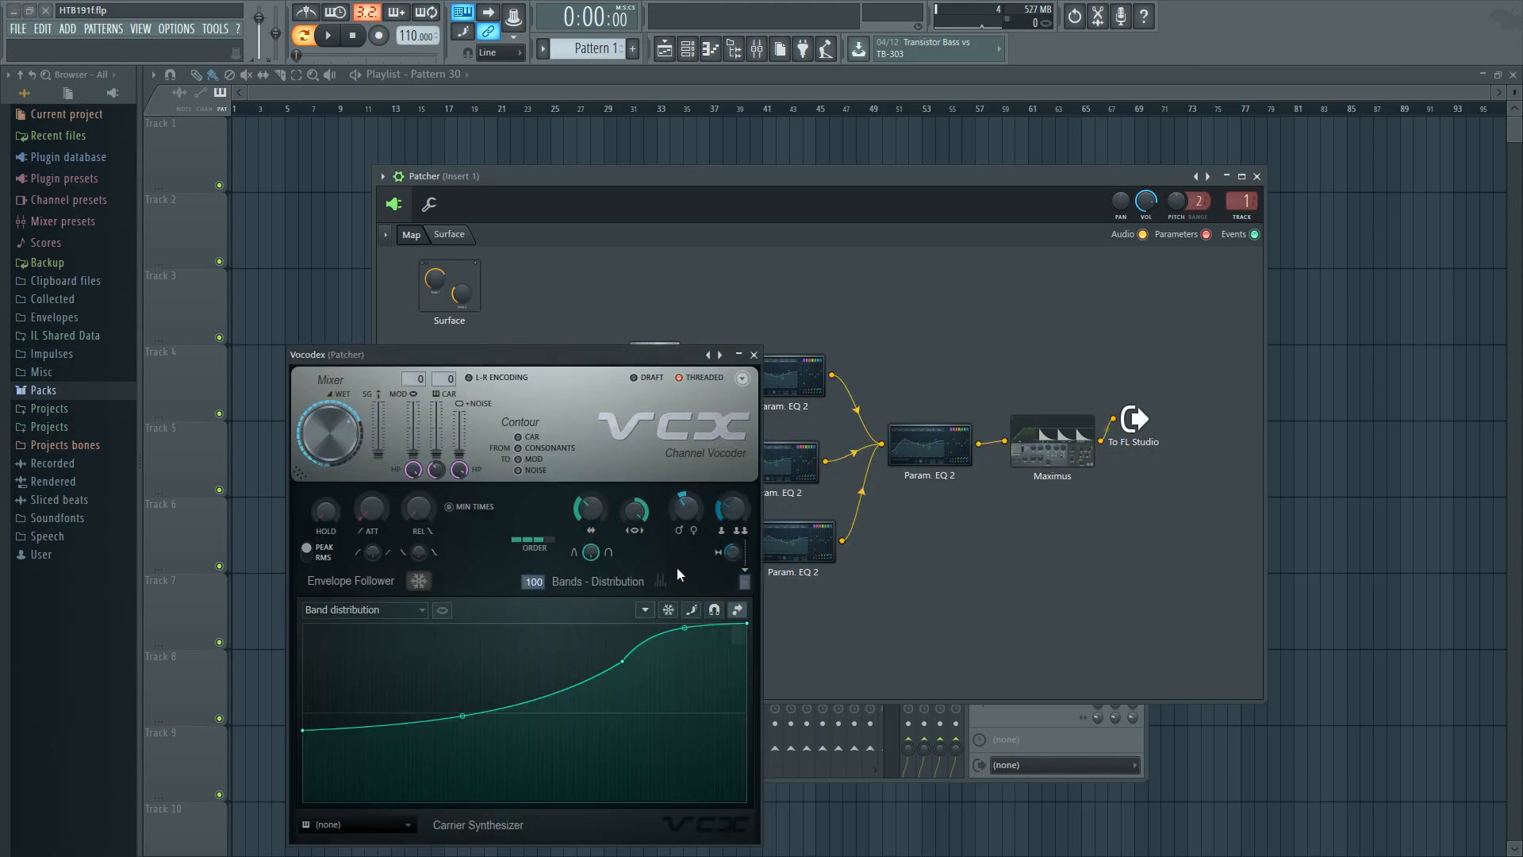
click(754, 354)
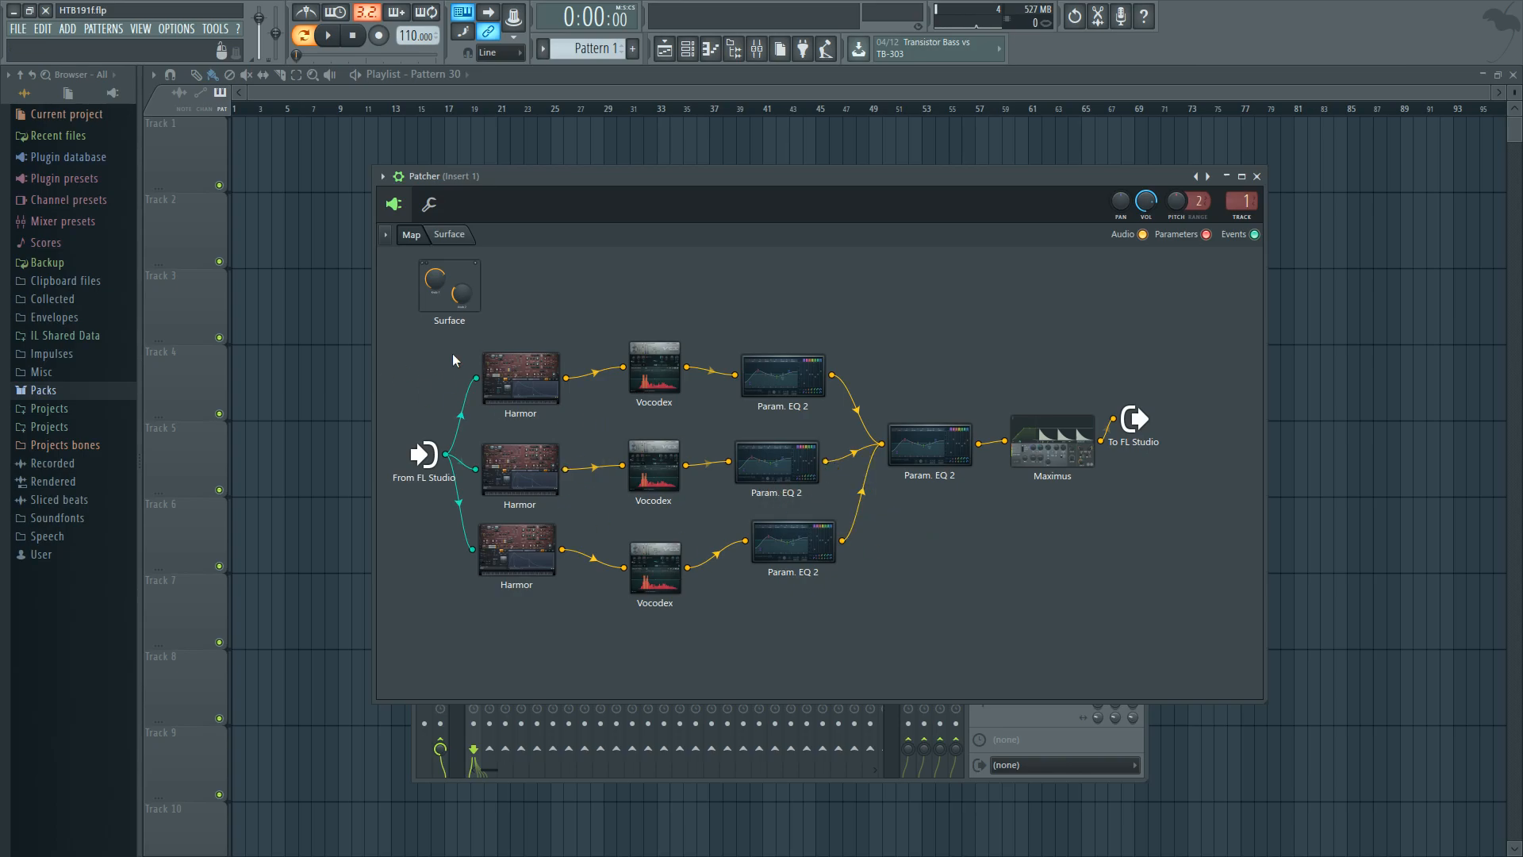
Move the top Vocodex higher in the Patcher map and nudge the top Harmor beside it
drag(559, 389, 524, 368)
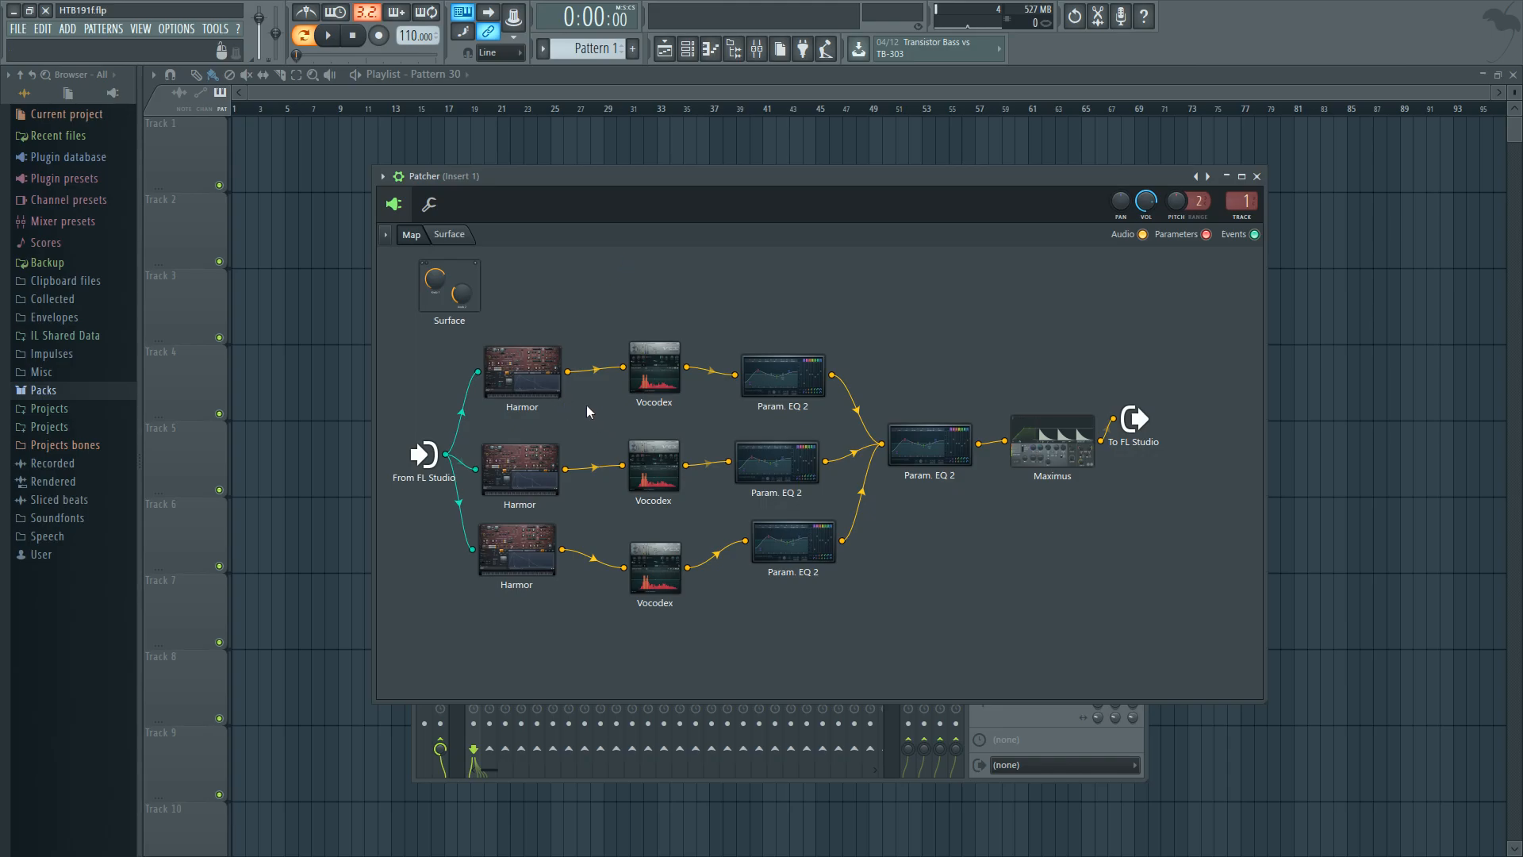
drag(657, 370, 656, 355)
drag(527, 386, 527, 394)
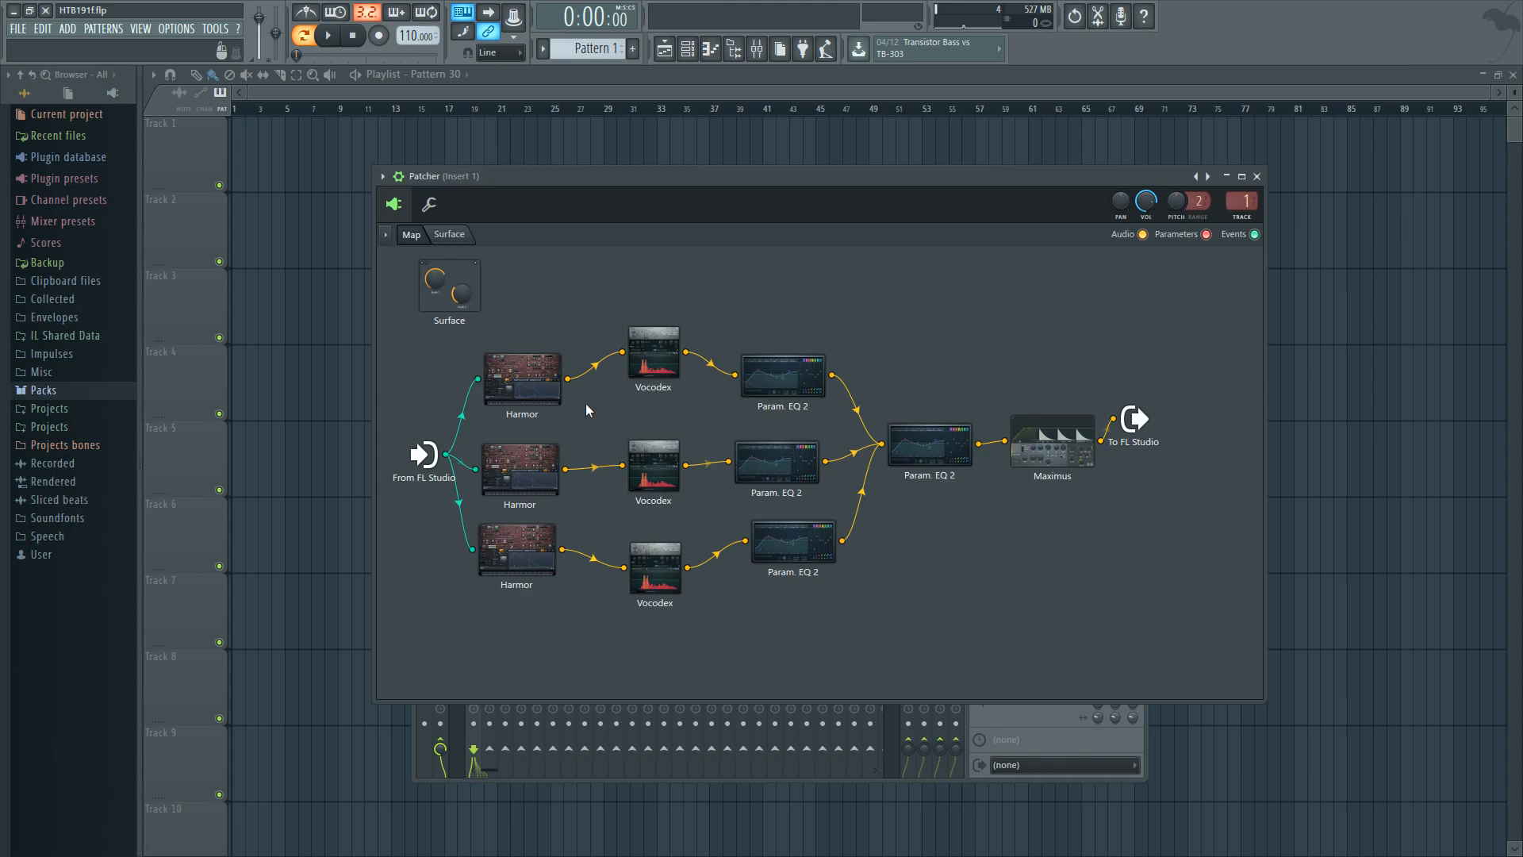
Display the top Vocodex's band gain multiplier and briefly play the pattern to watch its active bands
click(654, 349)
click(387, 611)
click(390, 617)
key(space)
key(space)
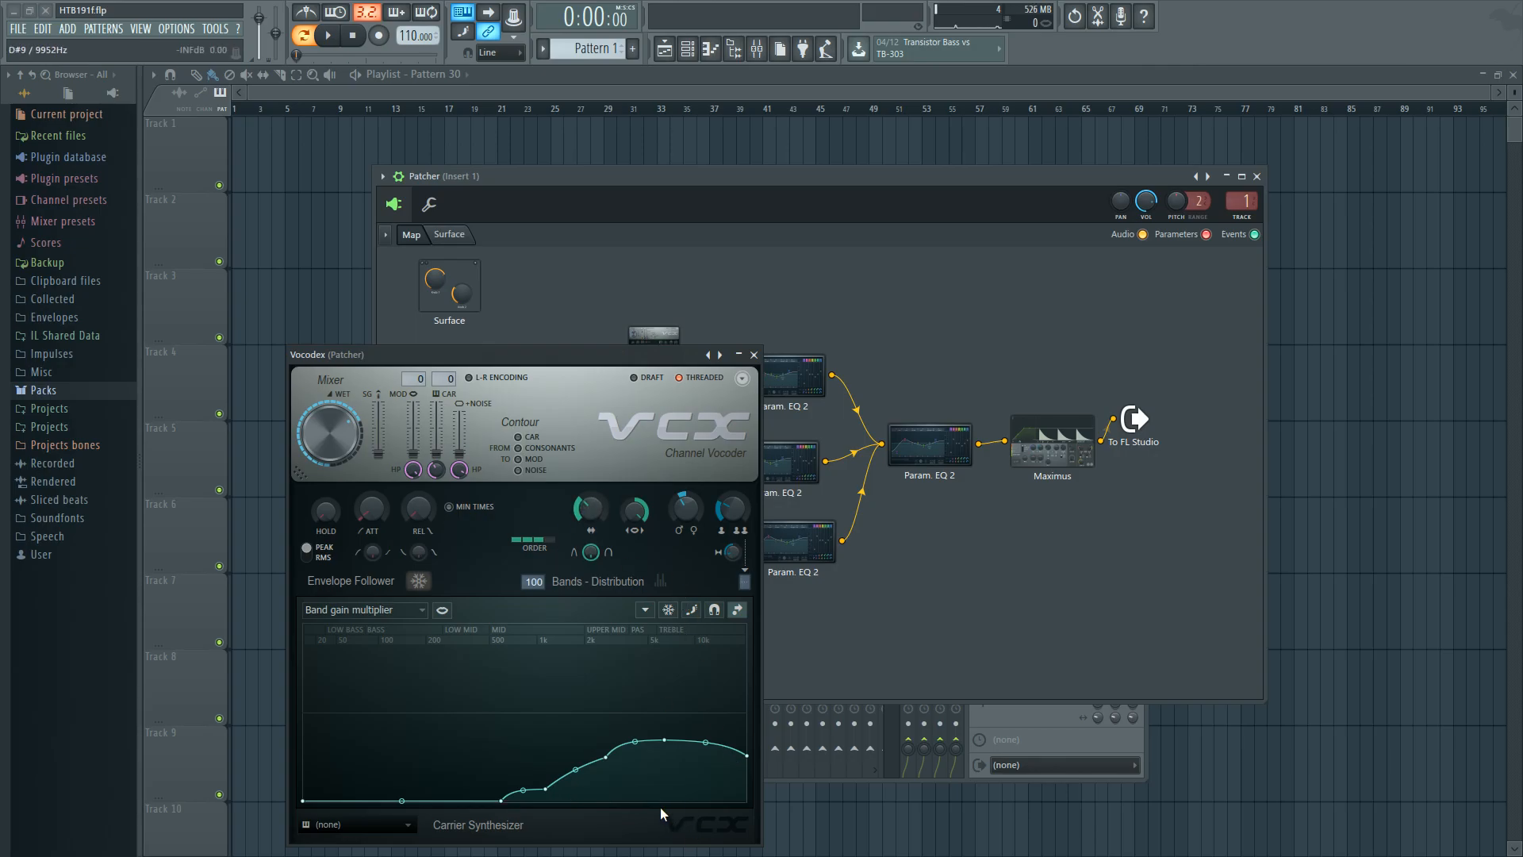
click(753, 355)
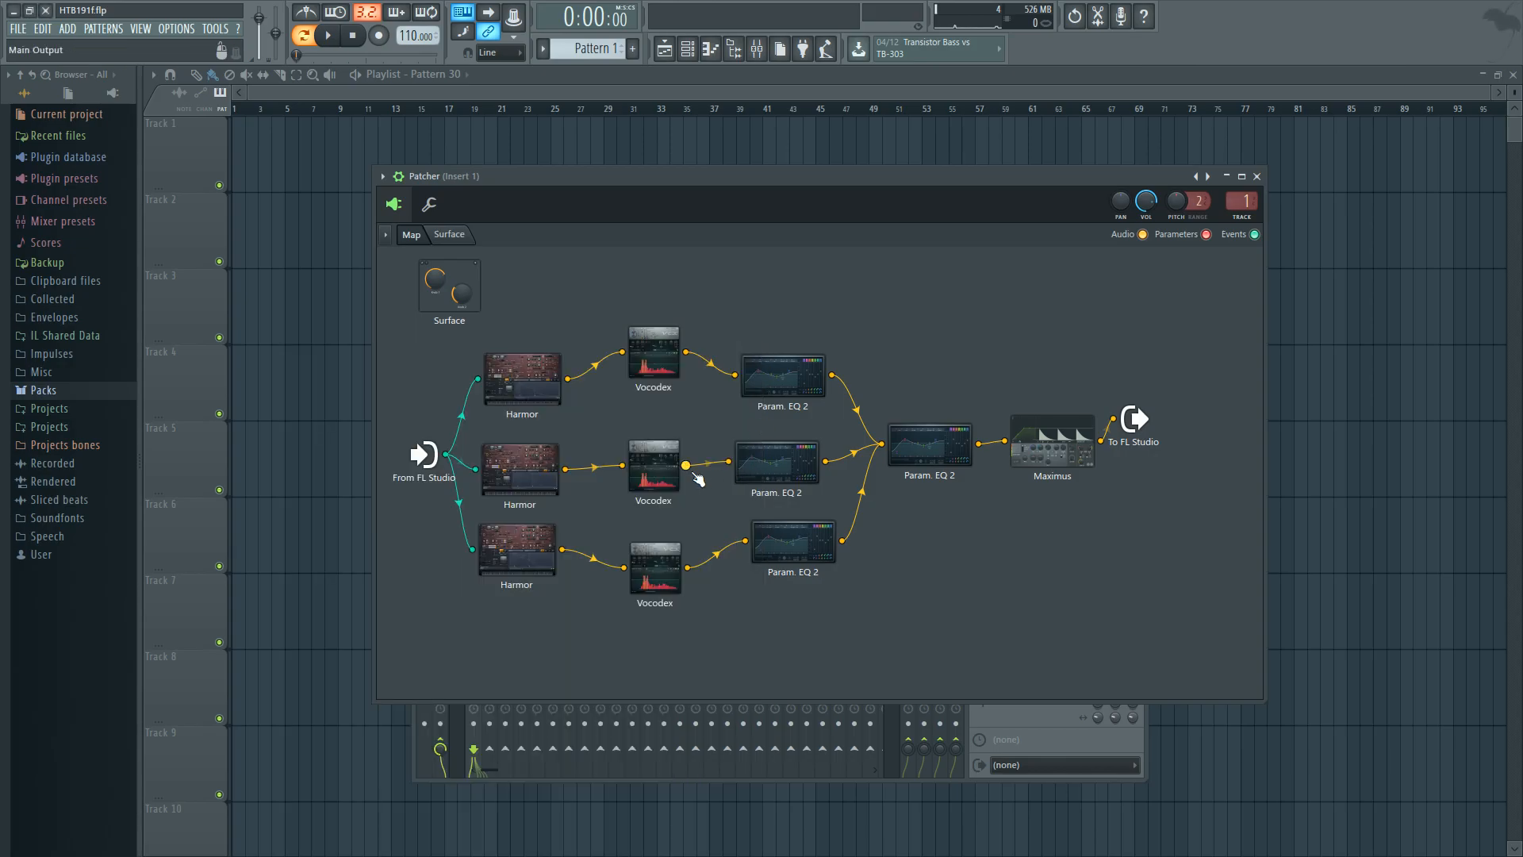
Switch the middle Vocodex to Band gain multiplier and examine its curve
double_click(654, 467)
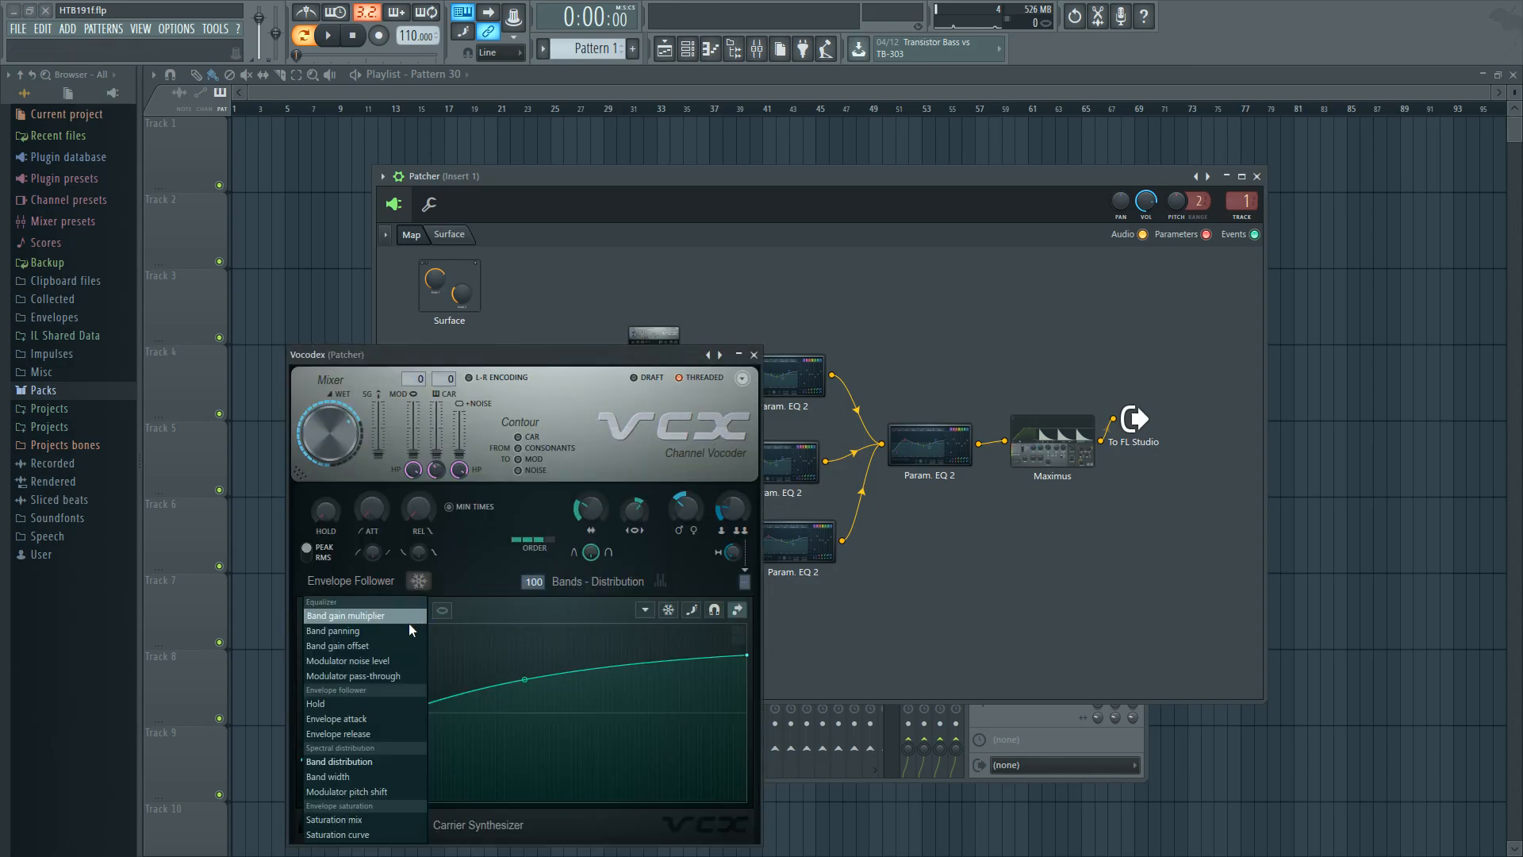
click(399, 616)
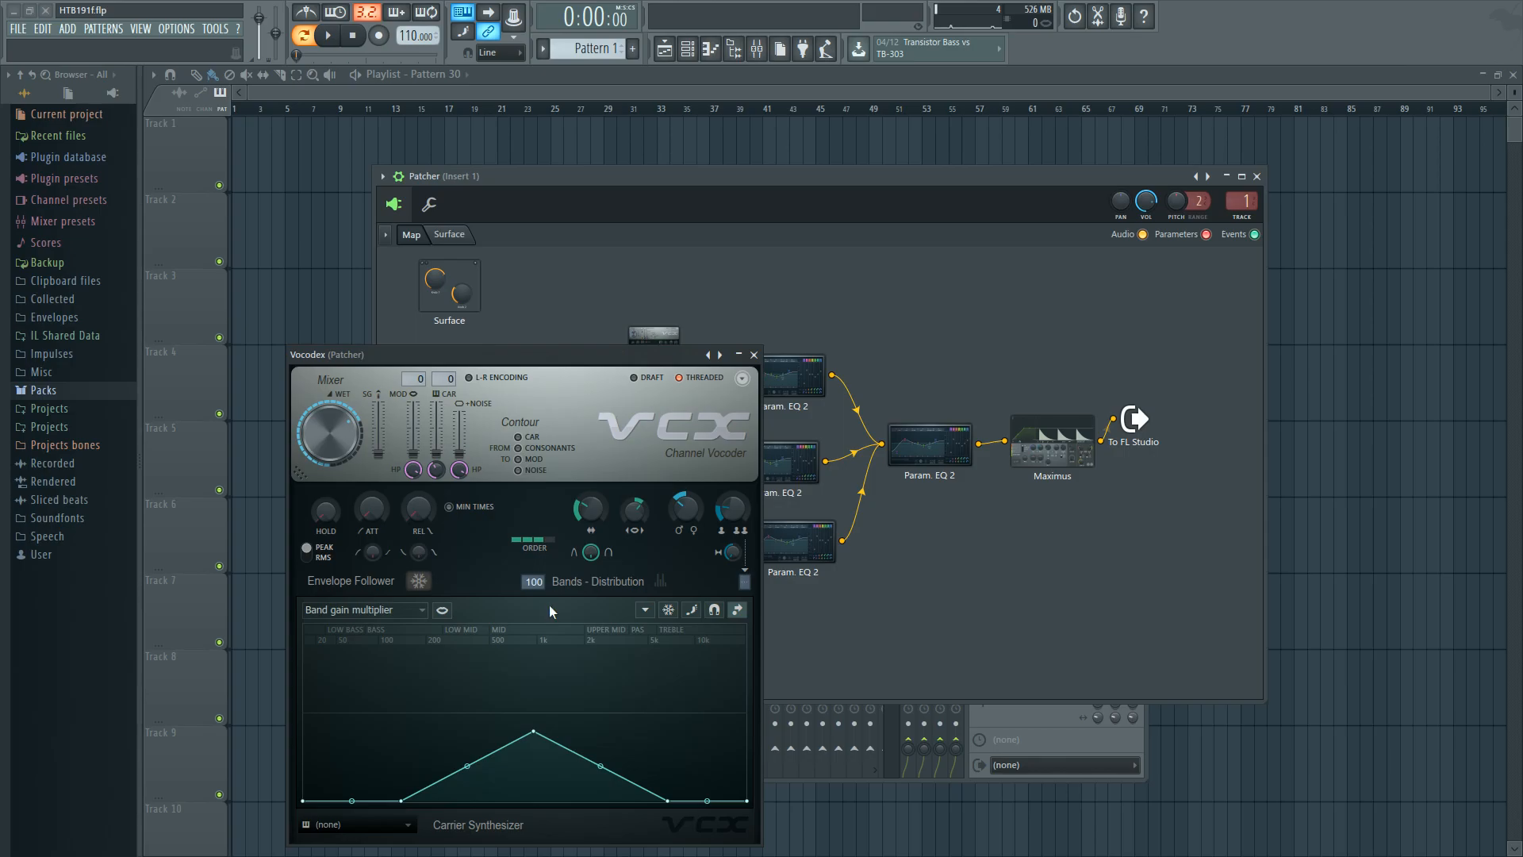
click(754, 354)
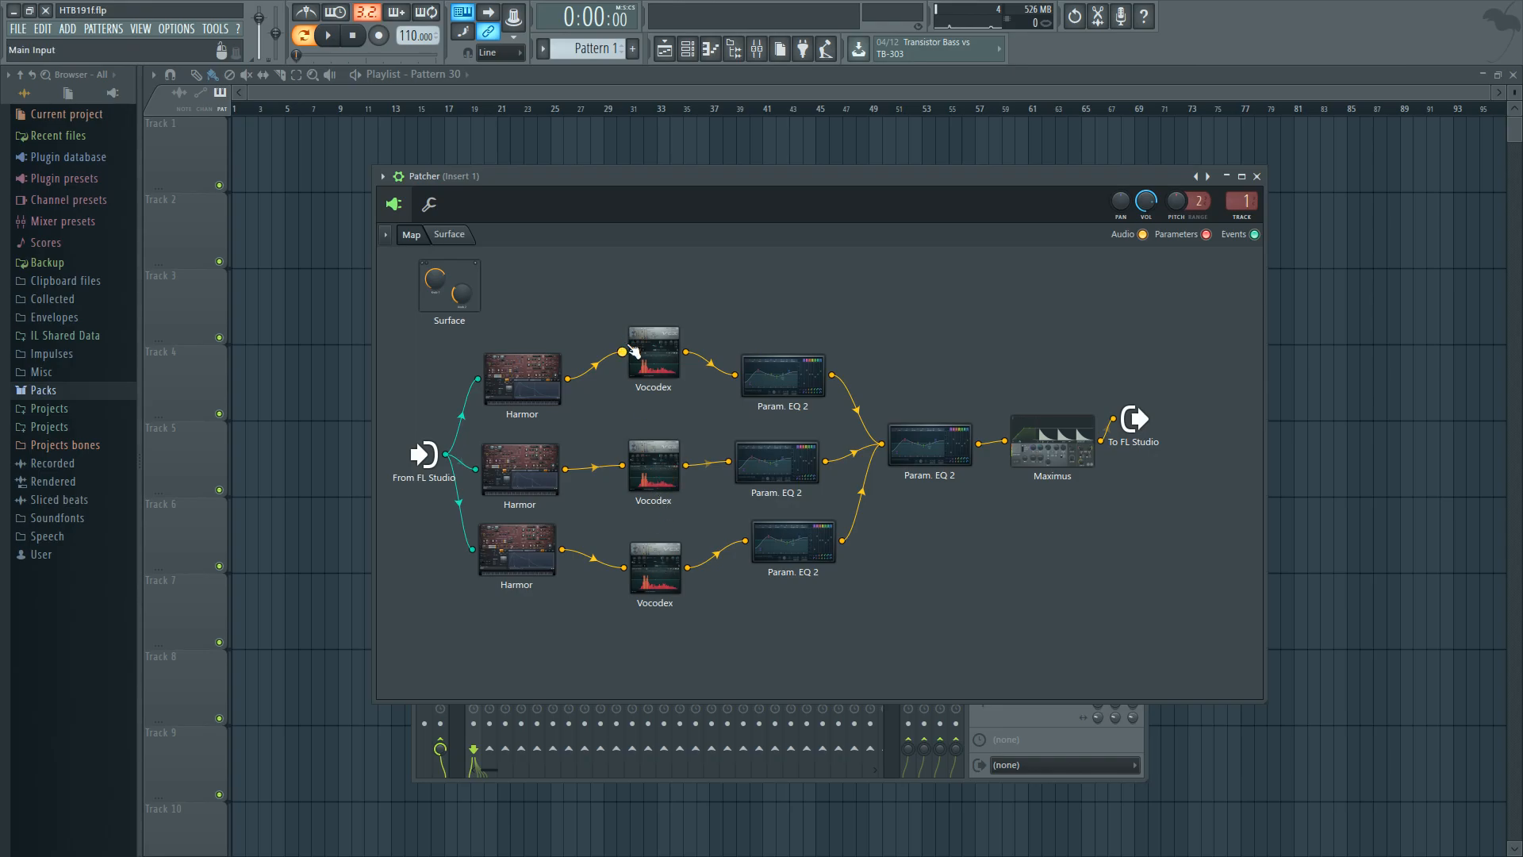
double_click(669, 468)
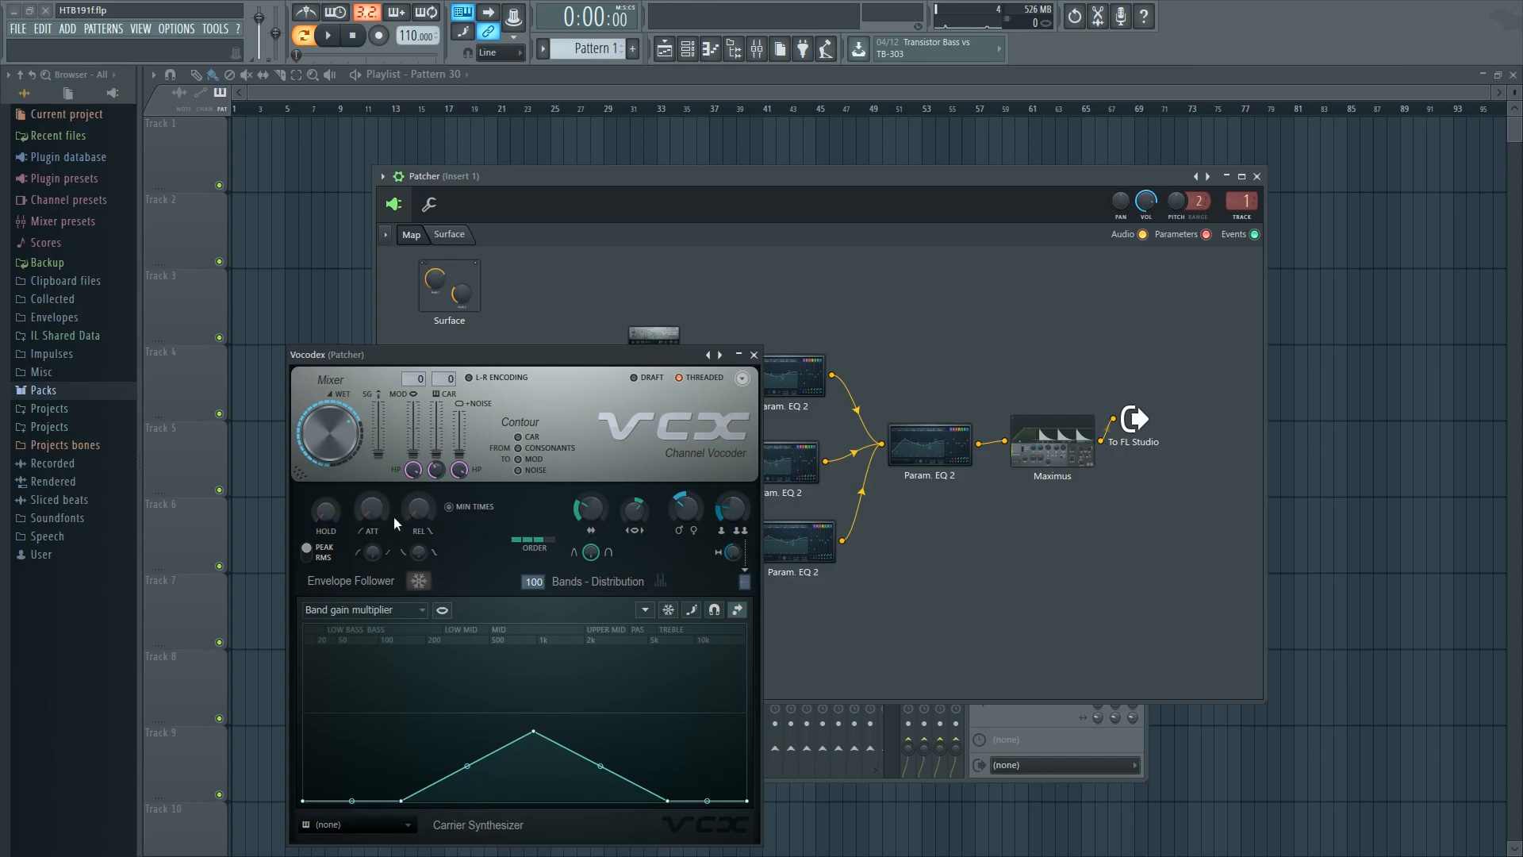
click(754, 355)
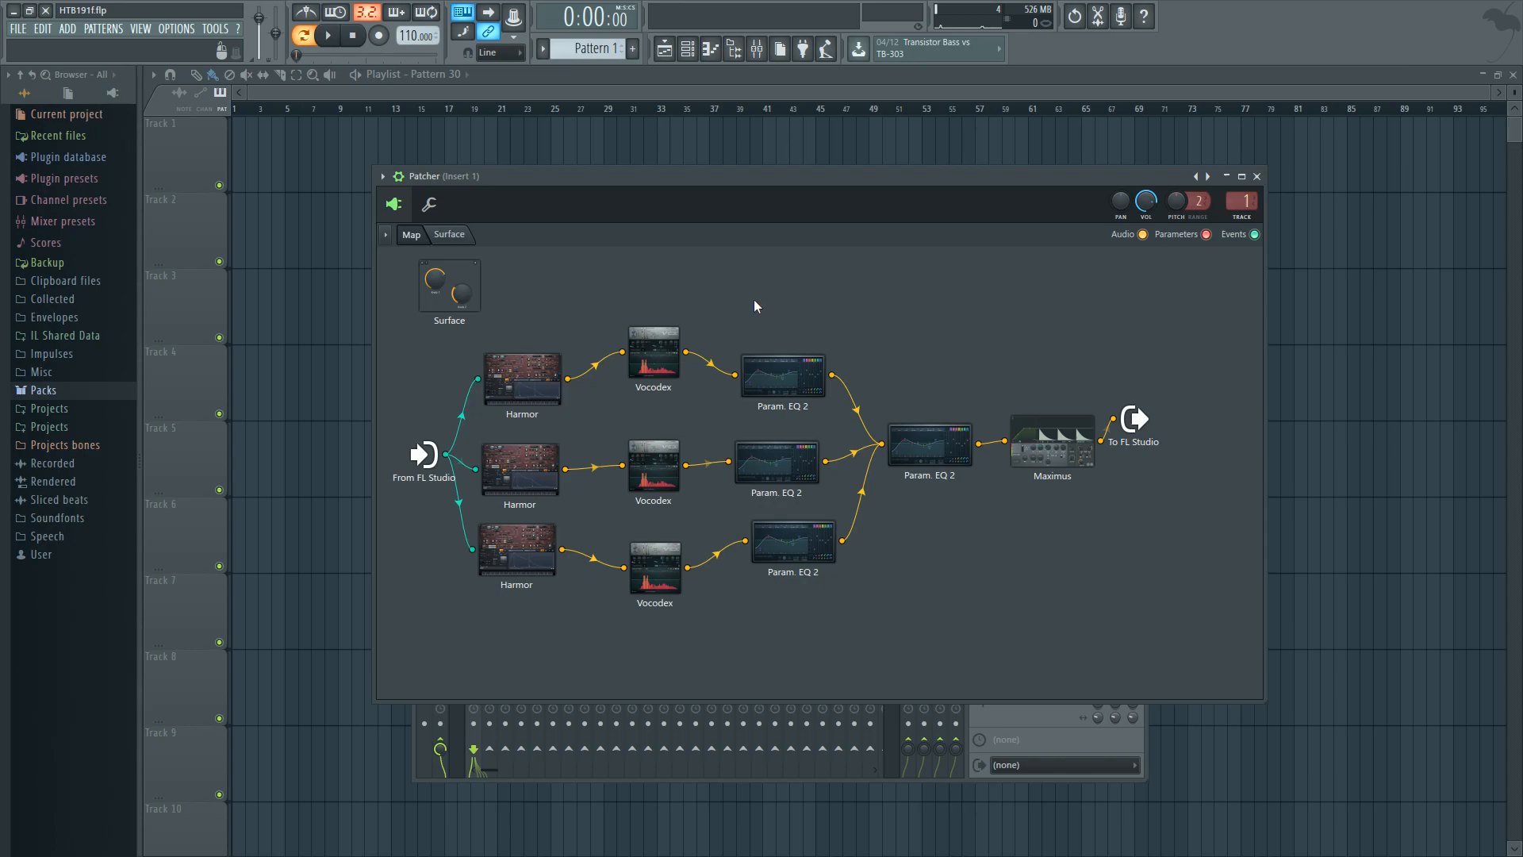
Compare the band gain multiplier curves of the top and middle Vocodex
click(664, 348)
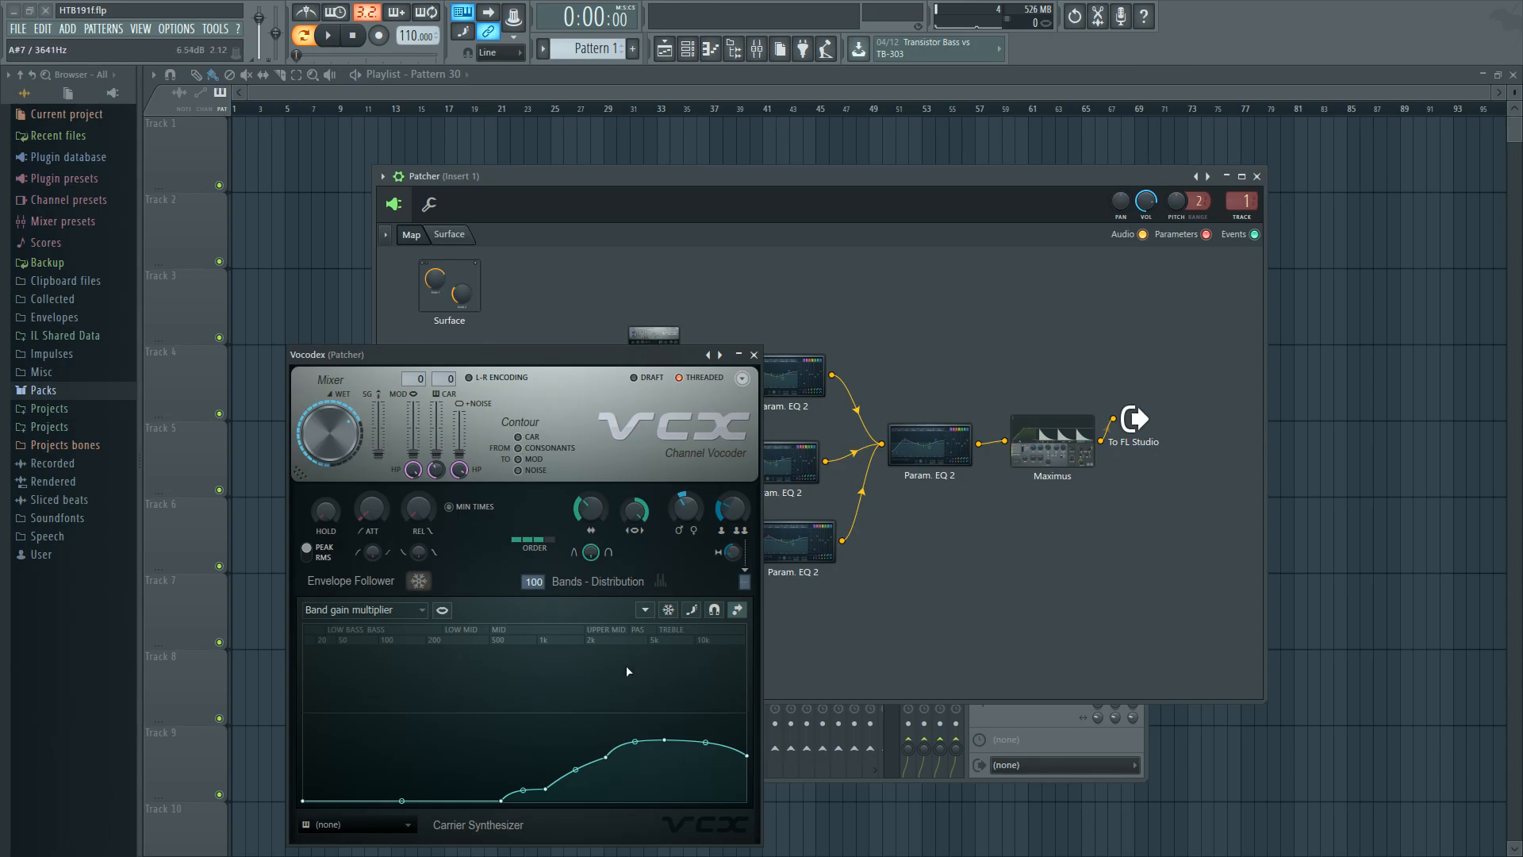
click(753, 355)
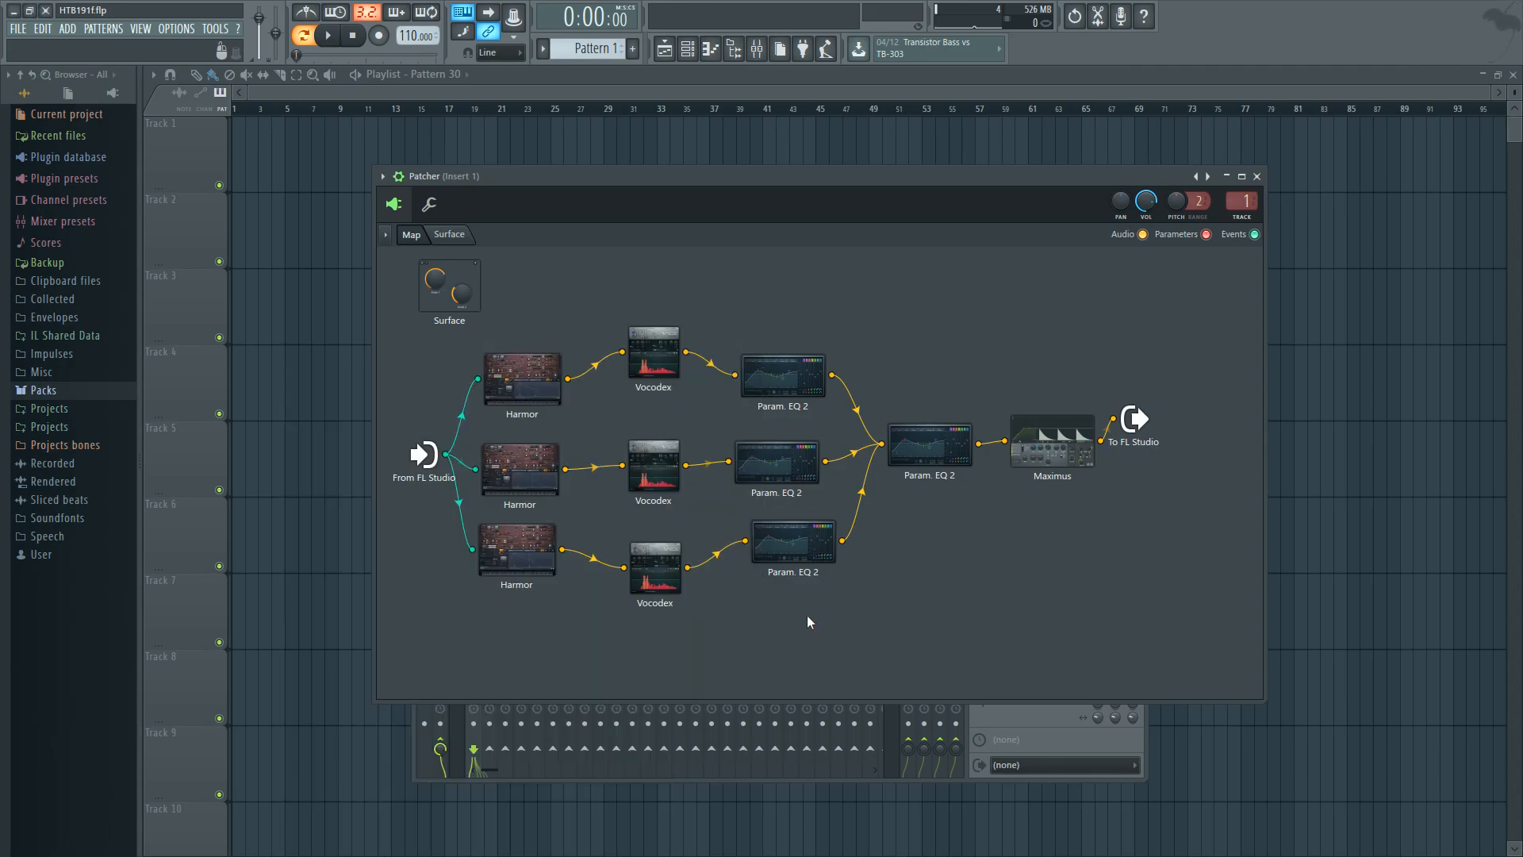
click(667, 482)
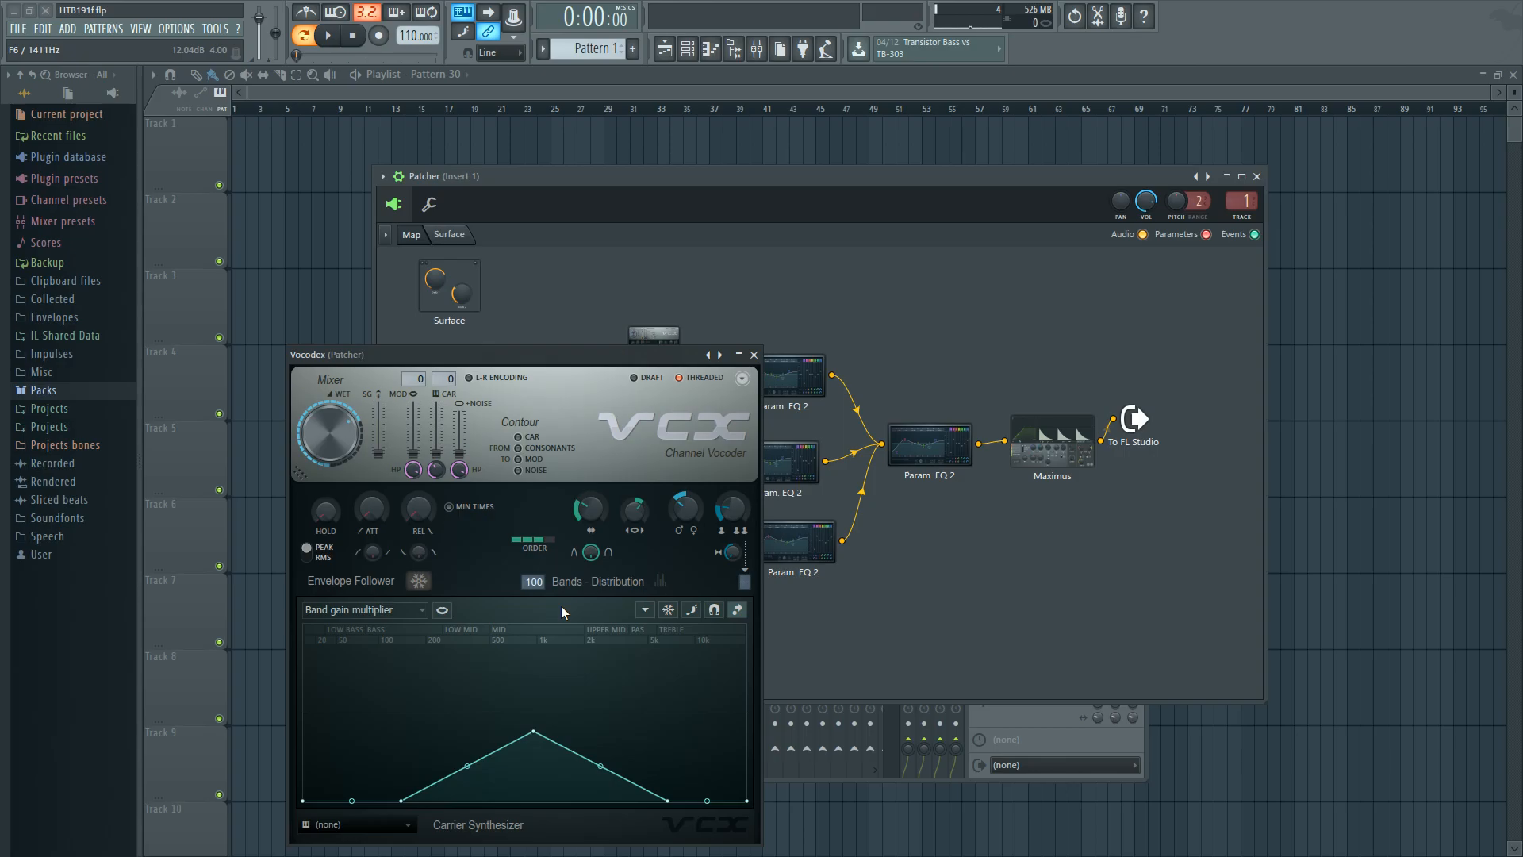
click(753, 355)
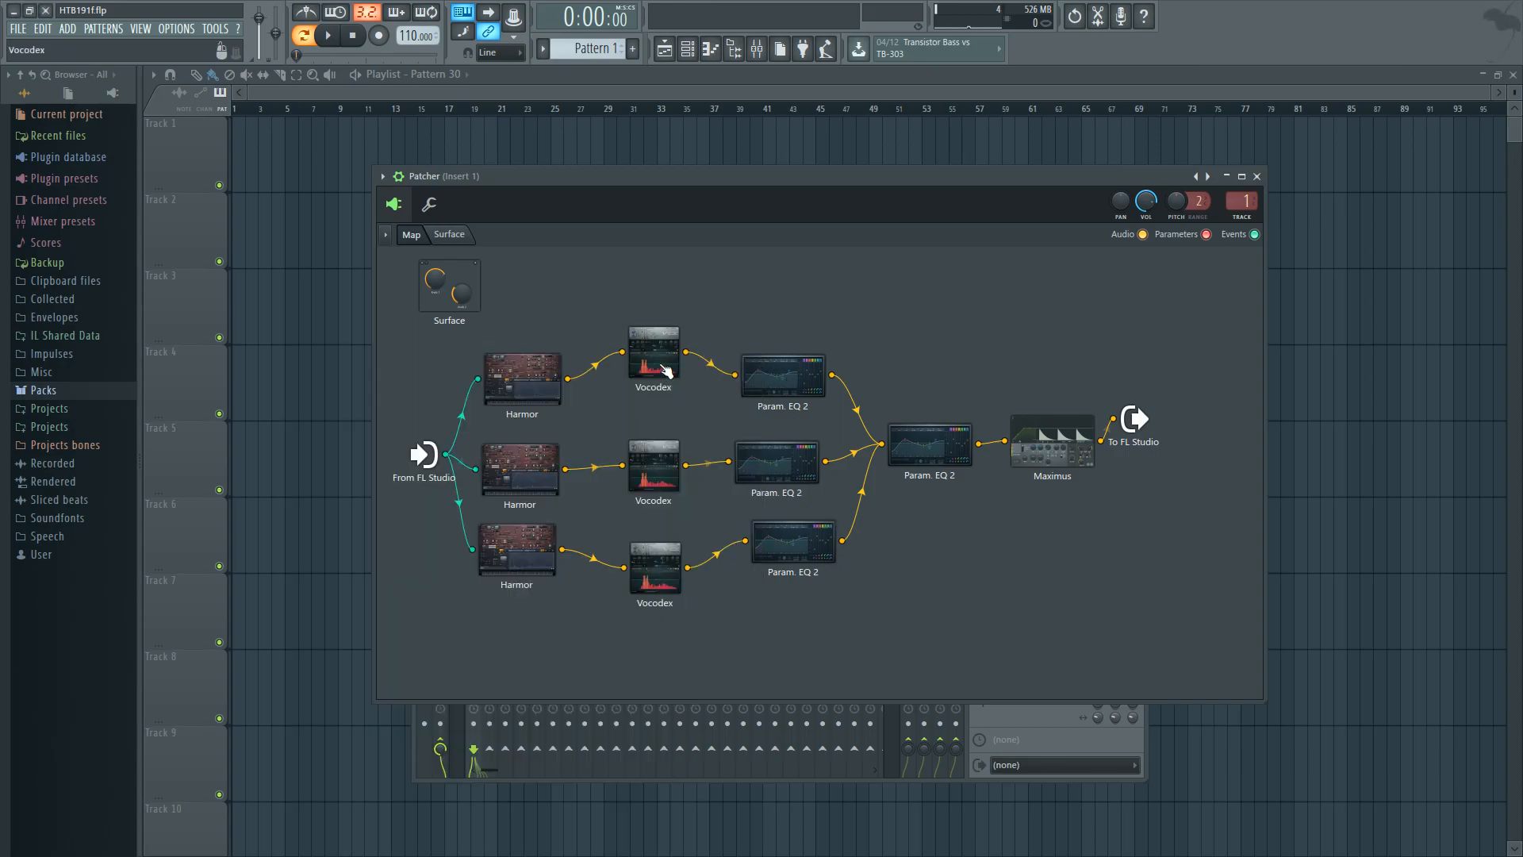
Move the top and middle Harmor modules slightly lower in the Patcher map and reposition the From FL Studio input
drag(547, 386, 543, 398)
drag(514, 482, 515, 489)
drag(428, 457, 422, 463)
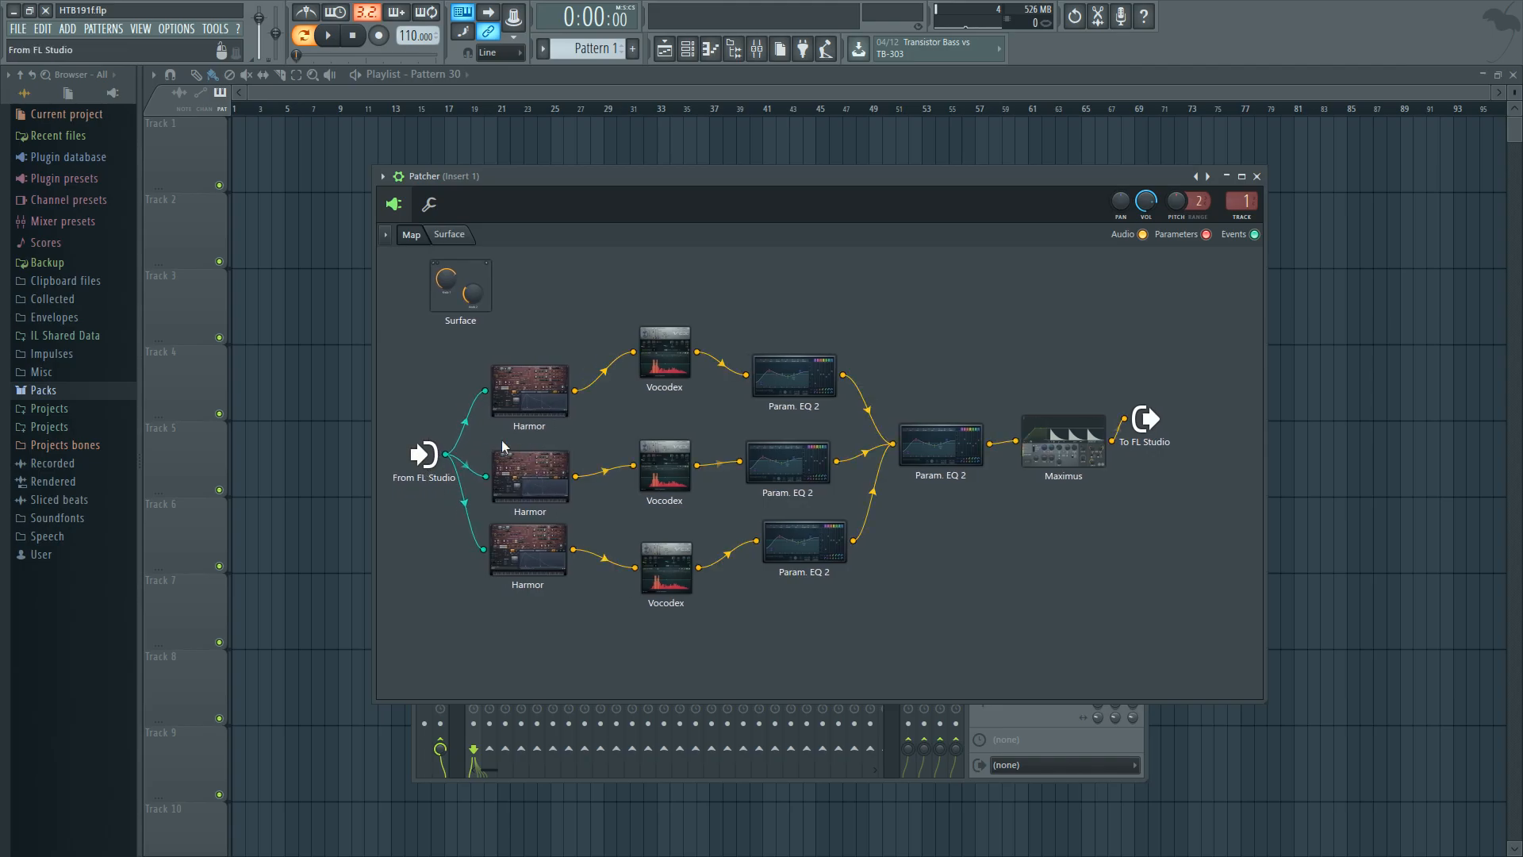
Disconnect Maximus from To FL Studio, route the top Harmor's audio straight to To FL Studio, and briefly play the pattern
drag(1145, 419, 1205, 418)
drag(678, 353, 680, 367)
drag(1185, 416, 1152, 327)
drag(576, 391, 1185, 417)
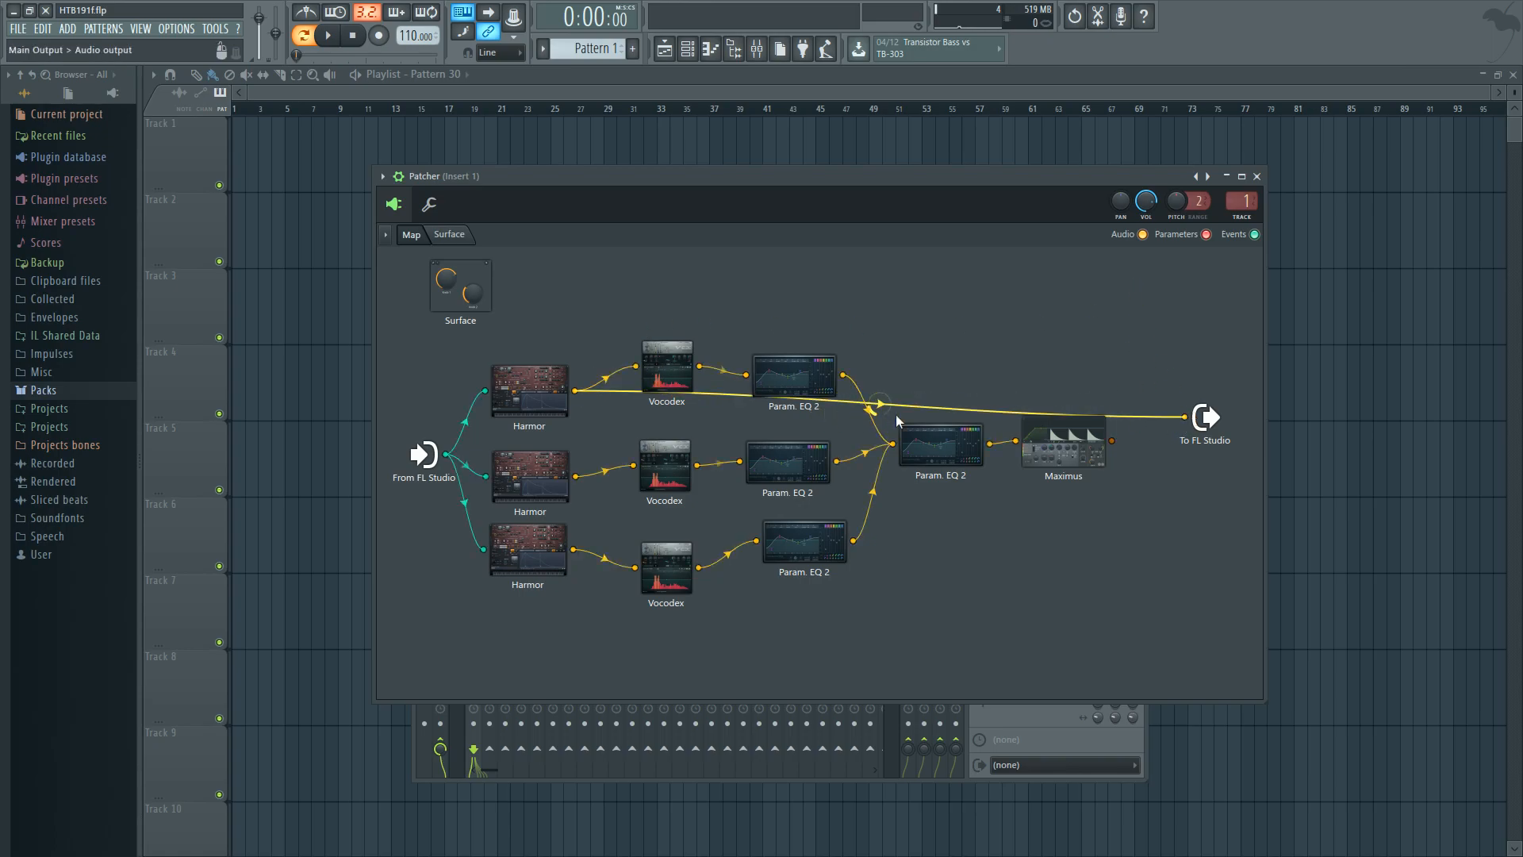
key(space)
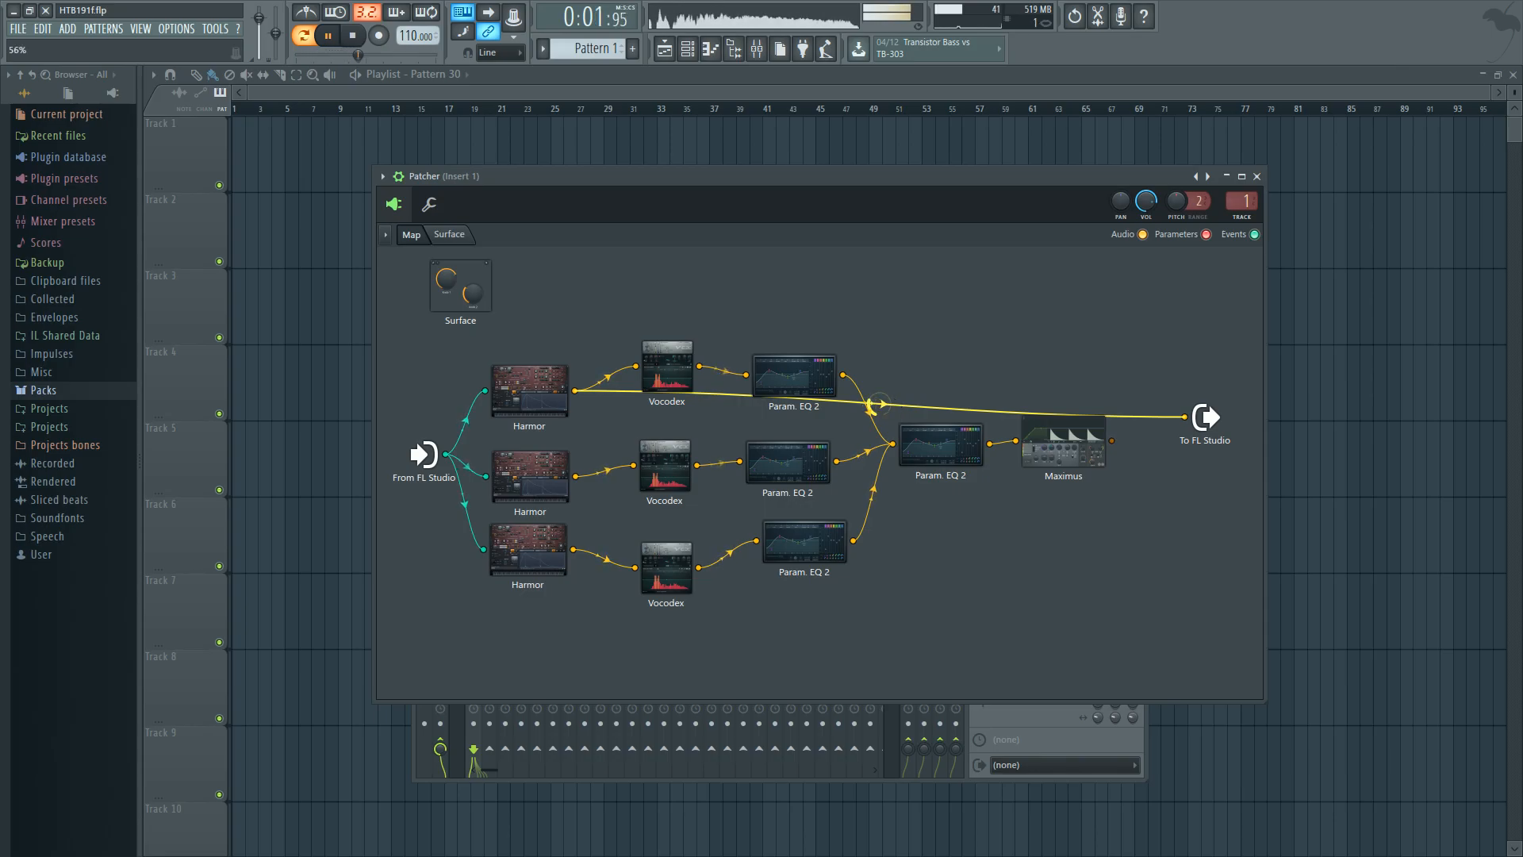
key(space)
Open the top Harmor and display its Harmonic phase shaping curve
double_click(524, 389)
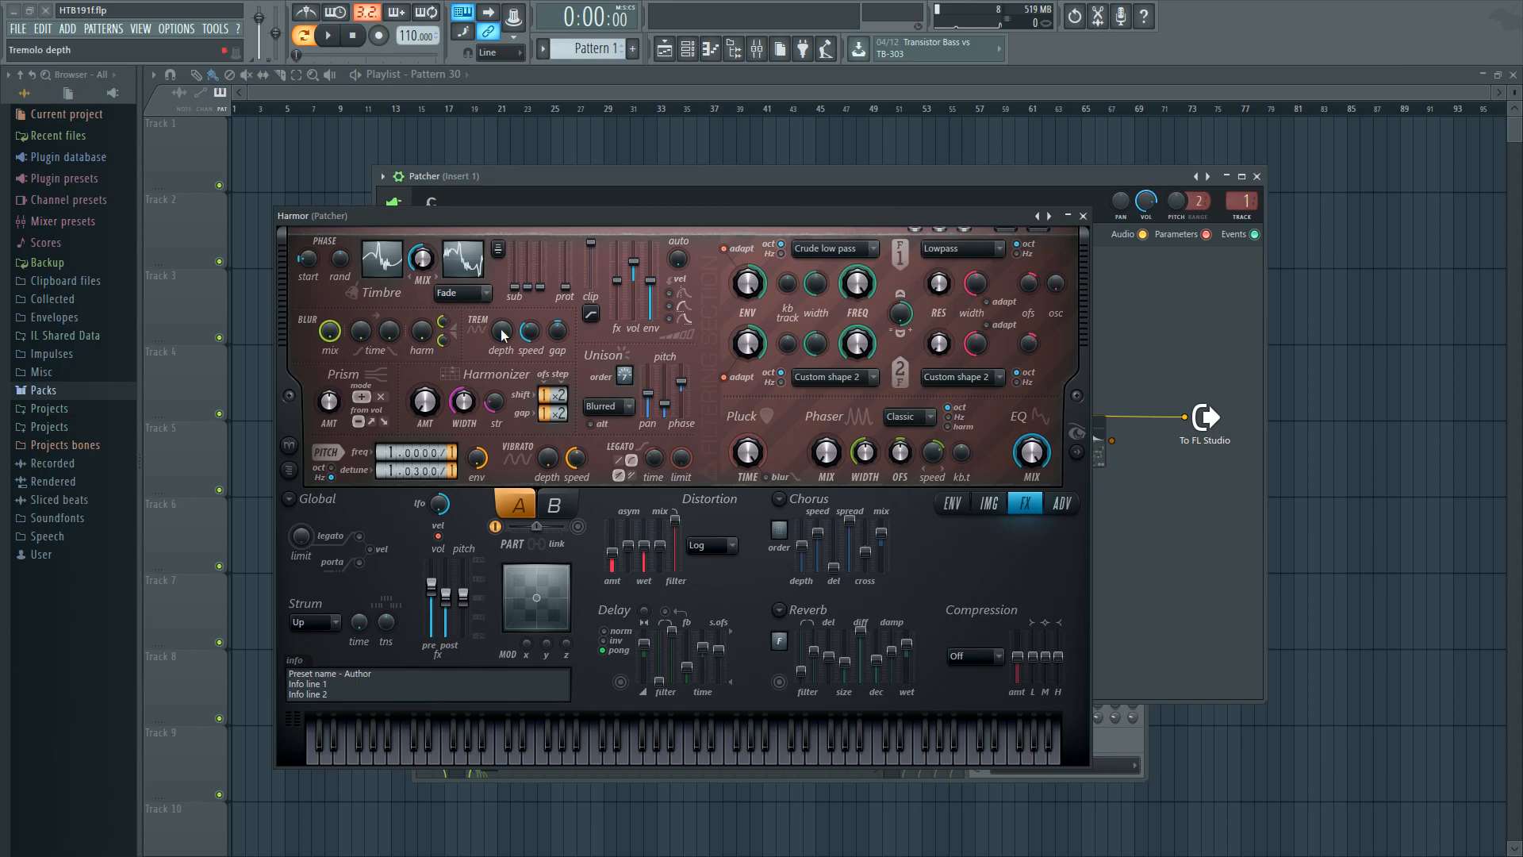
click(952, 502)
click(659, 503)
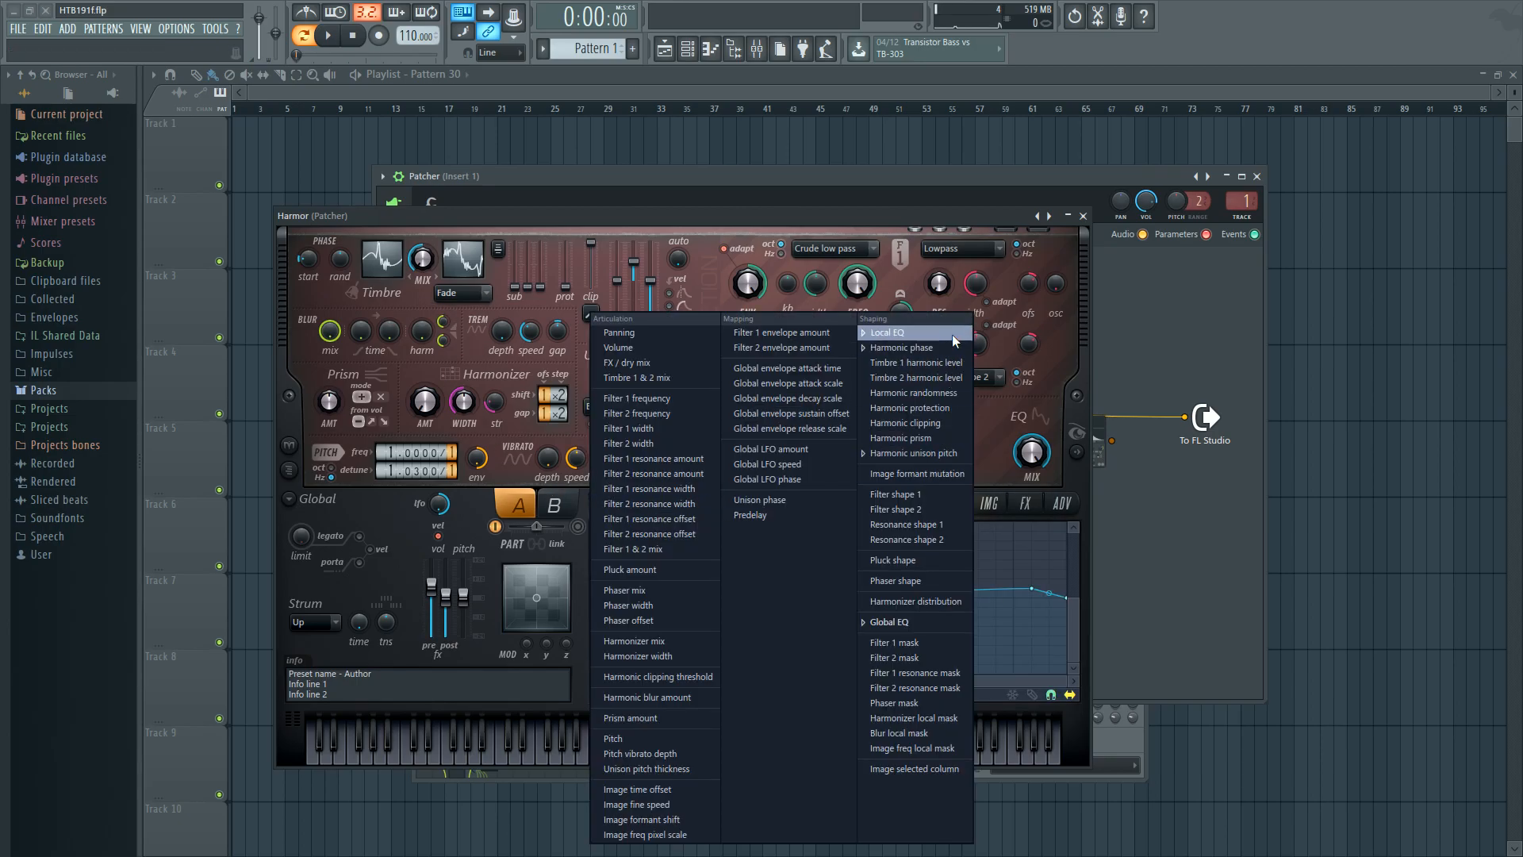
click(998, 414)
click(737, 508)
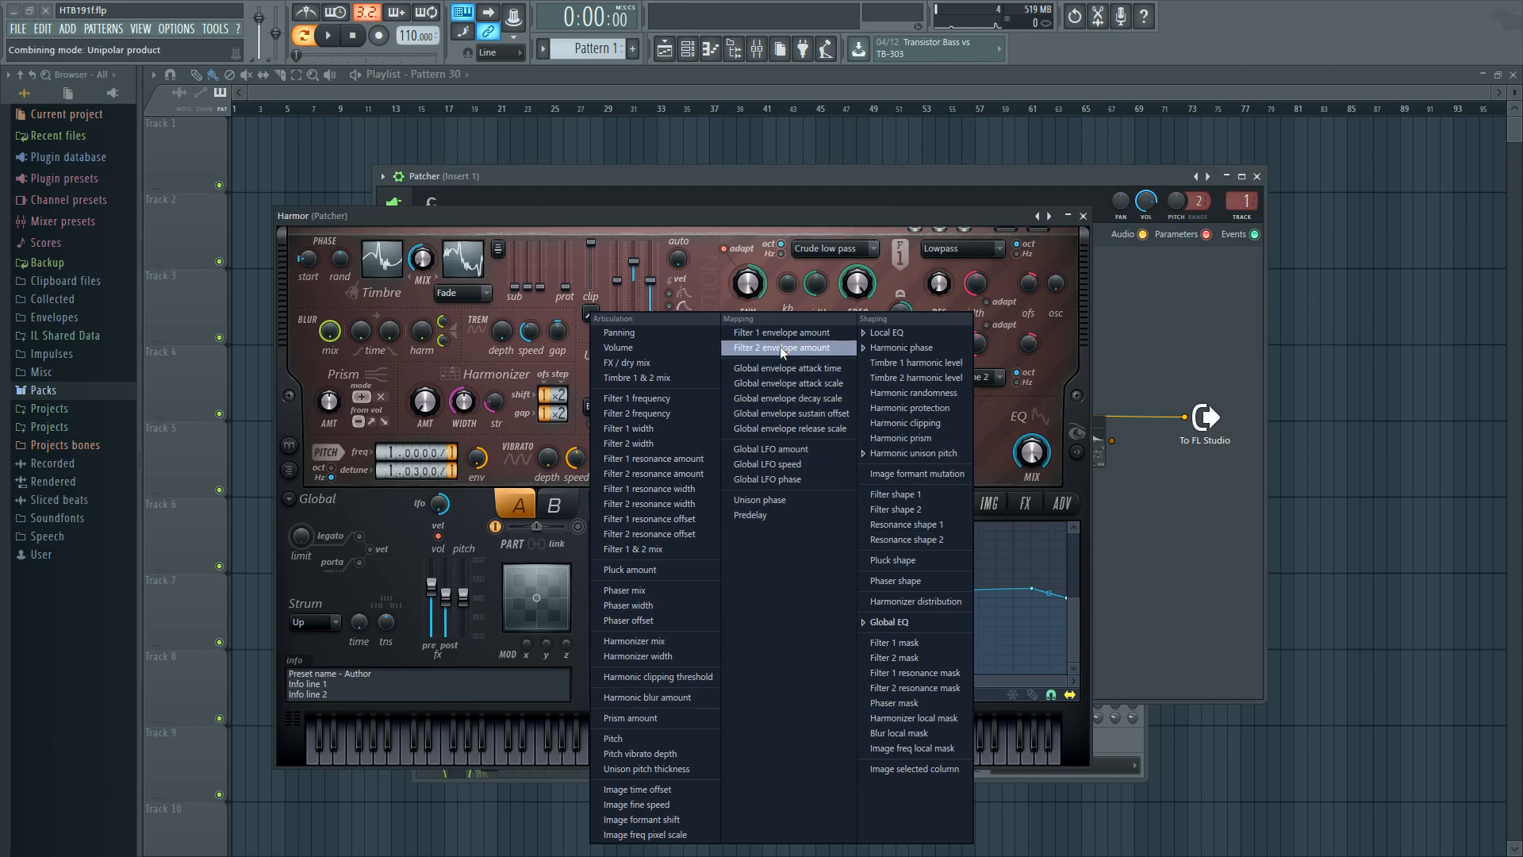
click(896, 347)
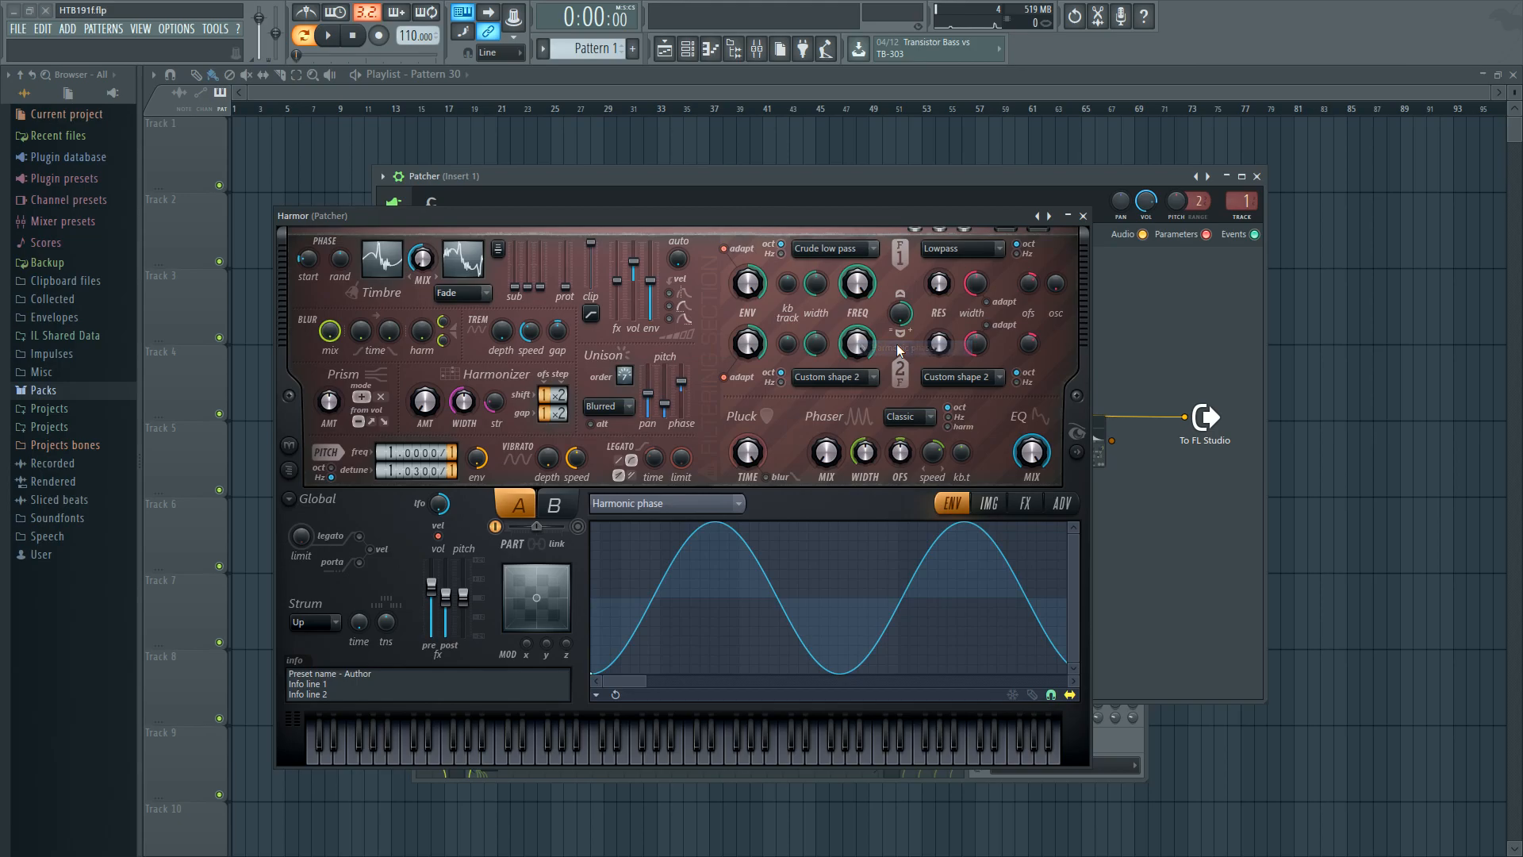
Check the Wave mode of the Harmonic phase curve's end point, adjust the wave's tension, and inspect the cycles up close
drag(646, 680, 1067, 681)
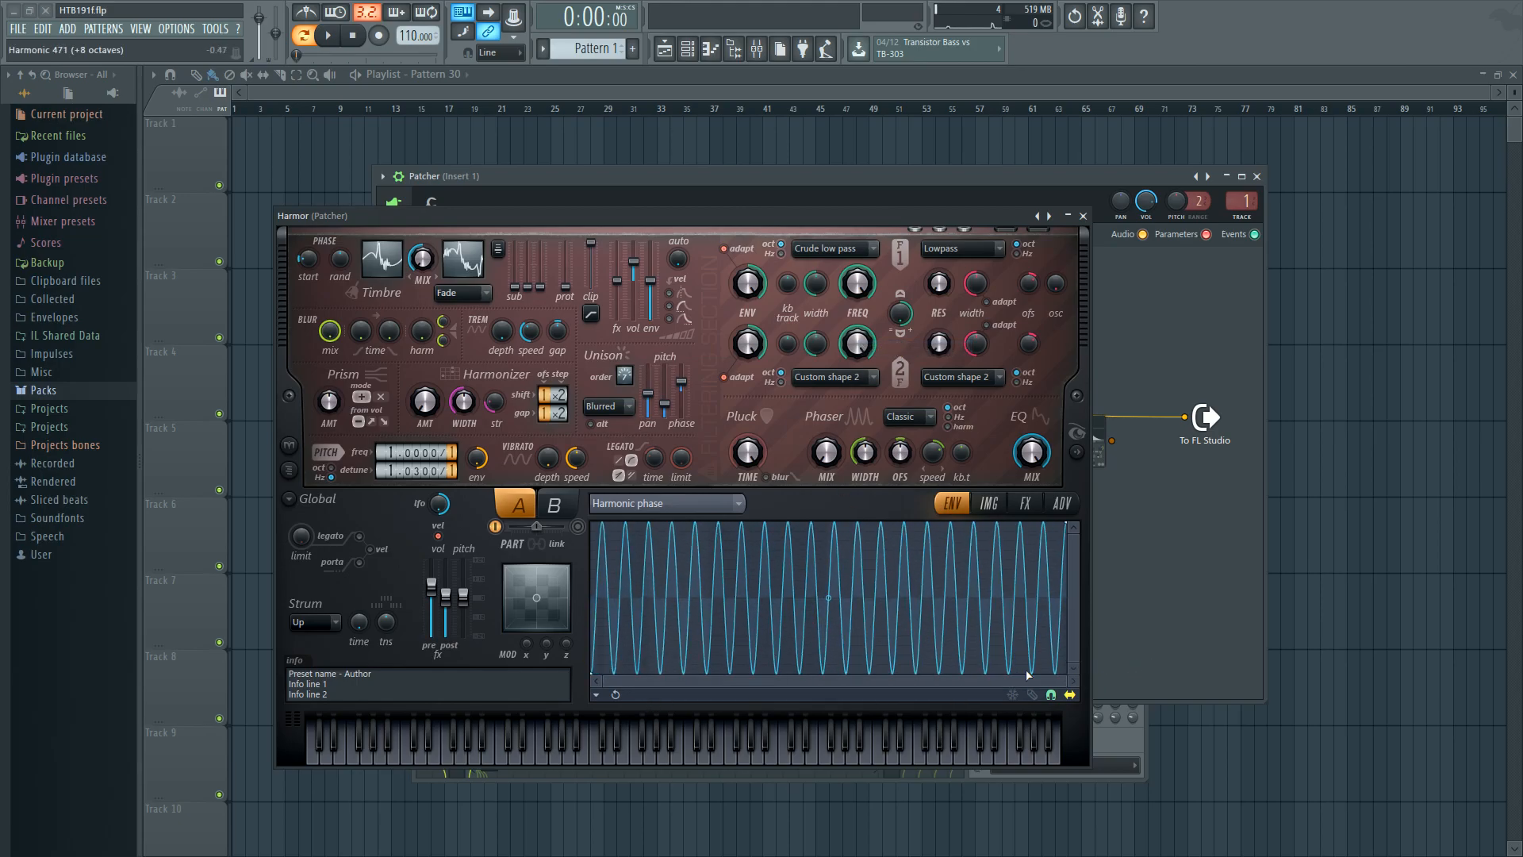
mouse_move(1065, 682)
mouse_down()
mouse_move(608, 681)
mouse_move(1068, 681)
mouse_up()
right_click(1067, 526)
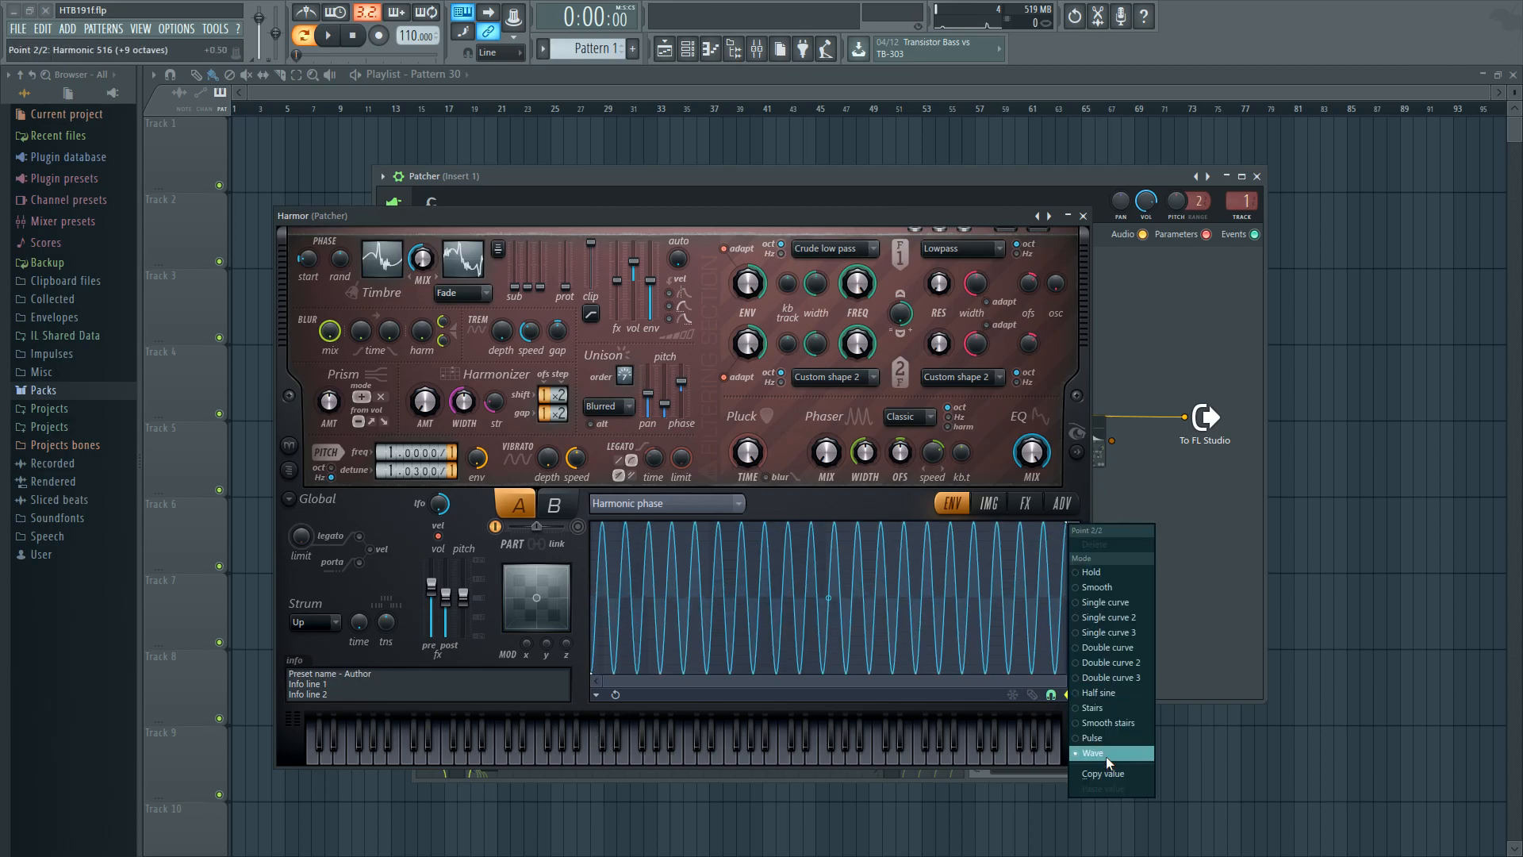
click(830, 602)
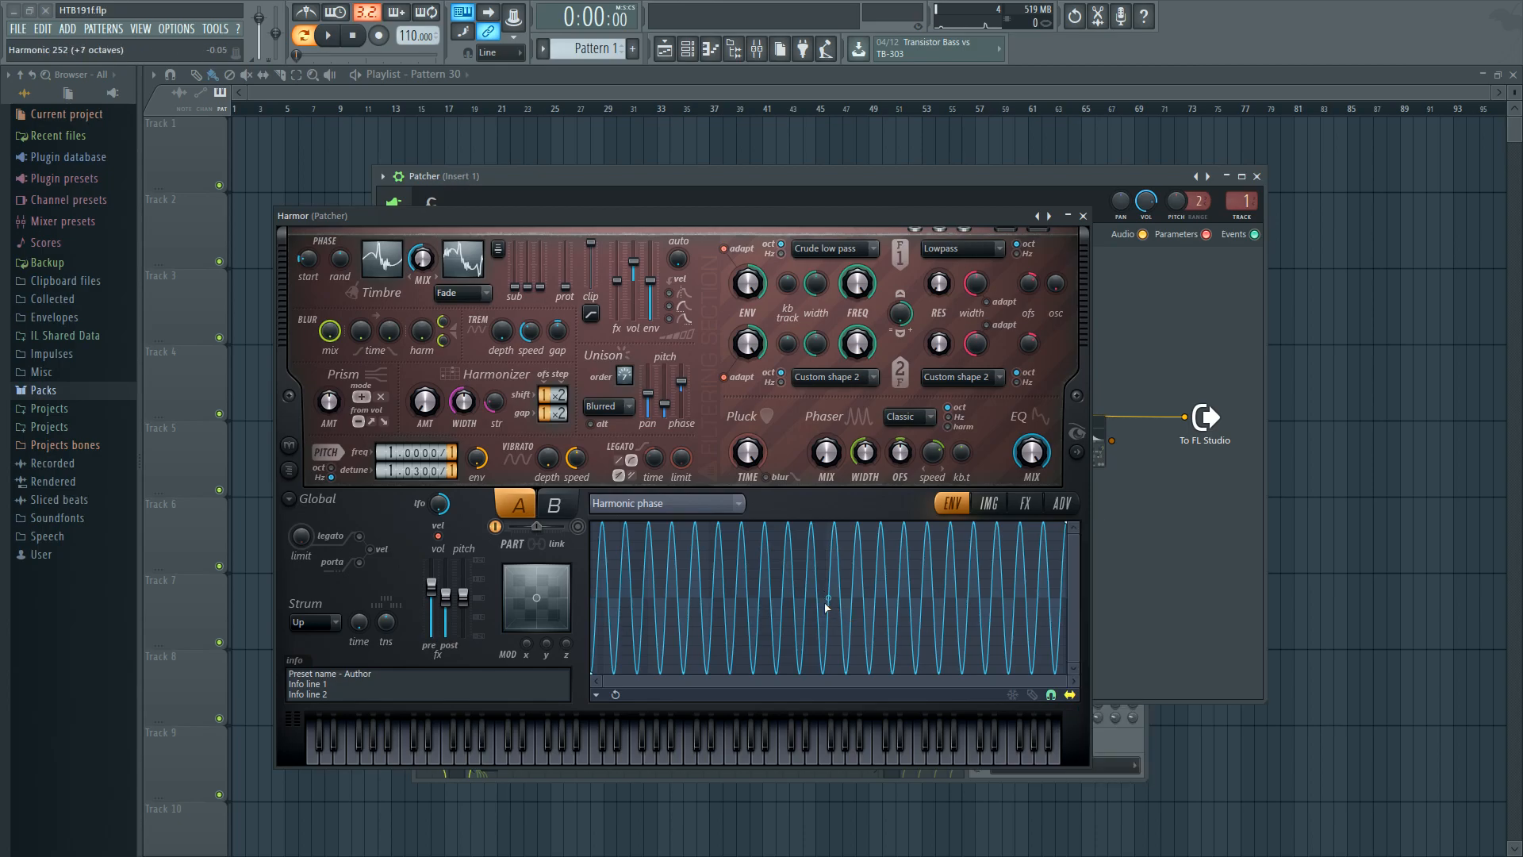
drag(827, 600, 827, 552)
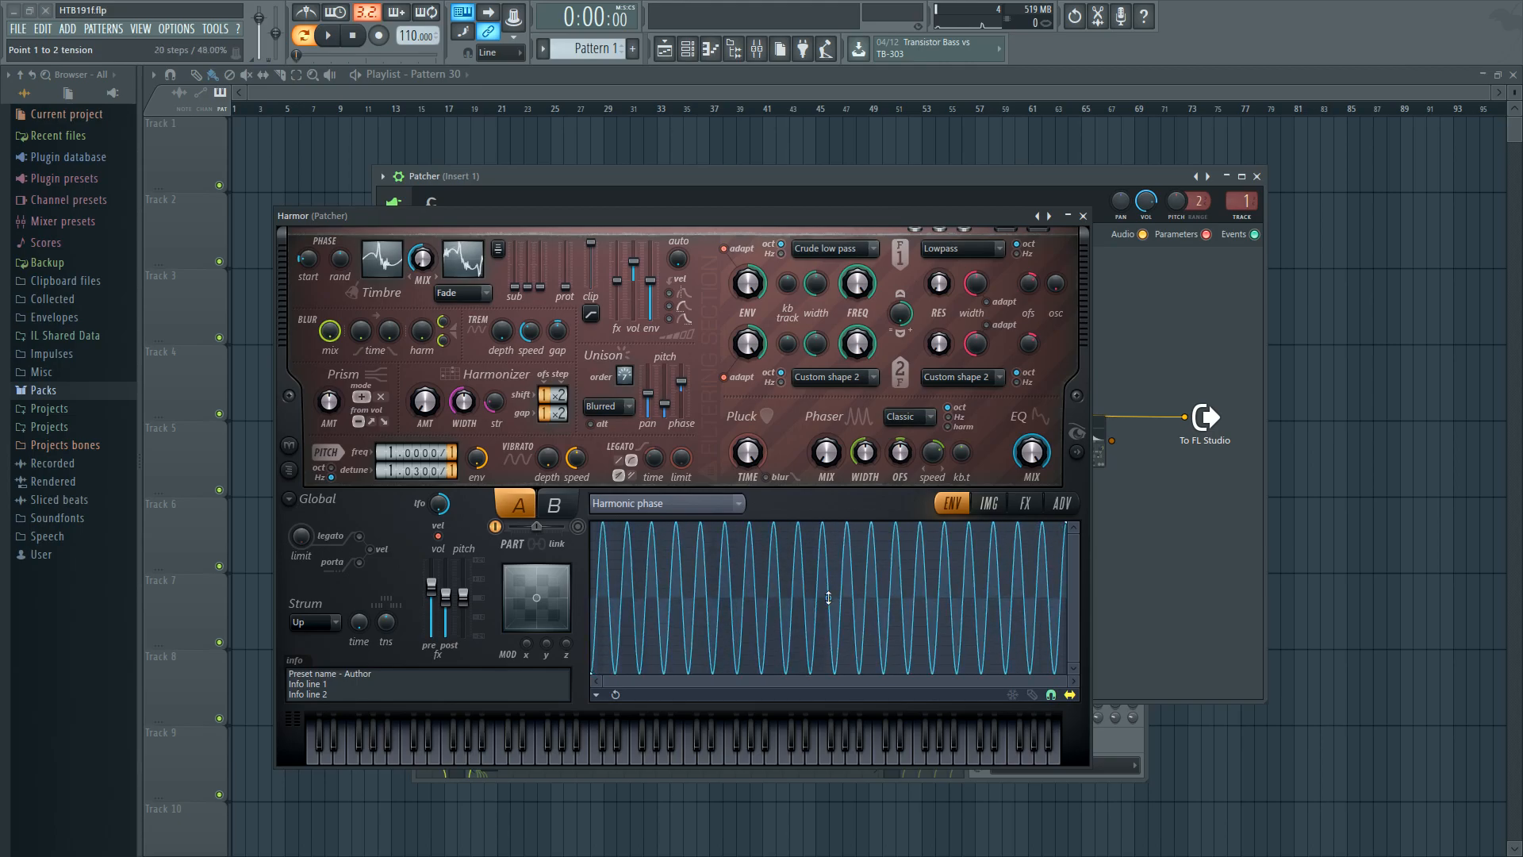
scroll(827, 603, up, 6)
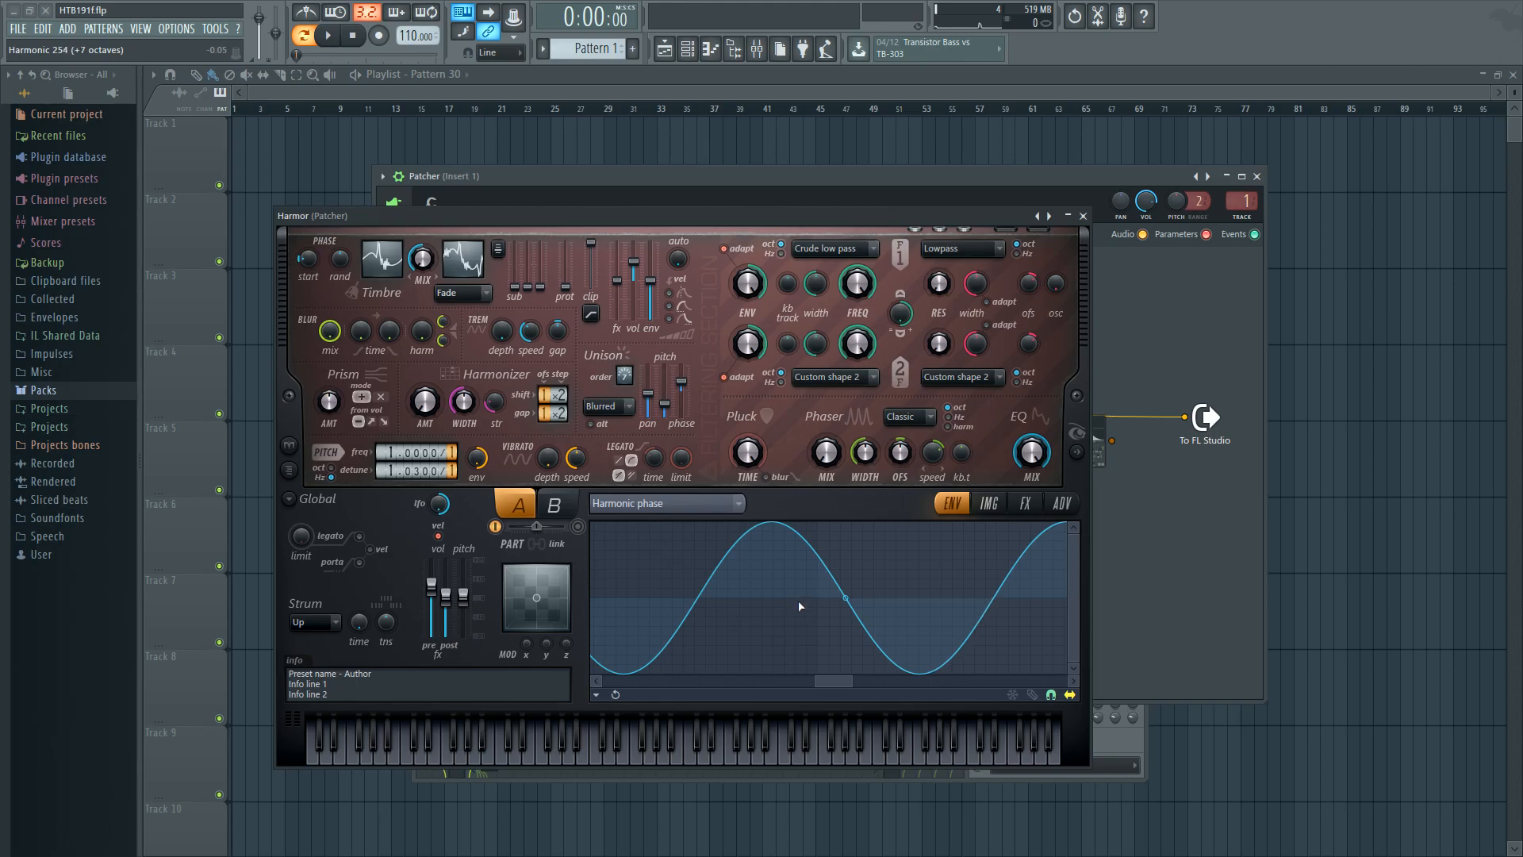
scroll(801, 597, down, 6)
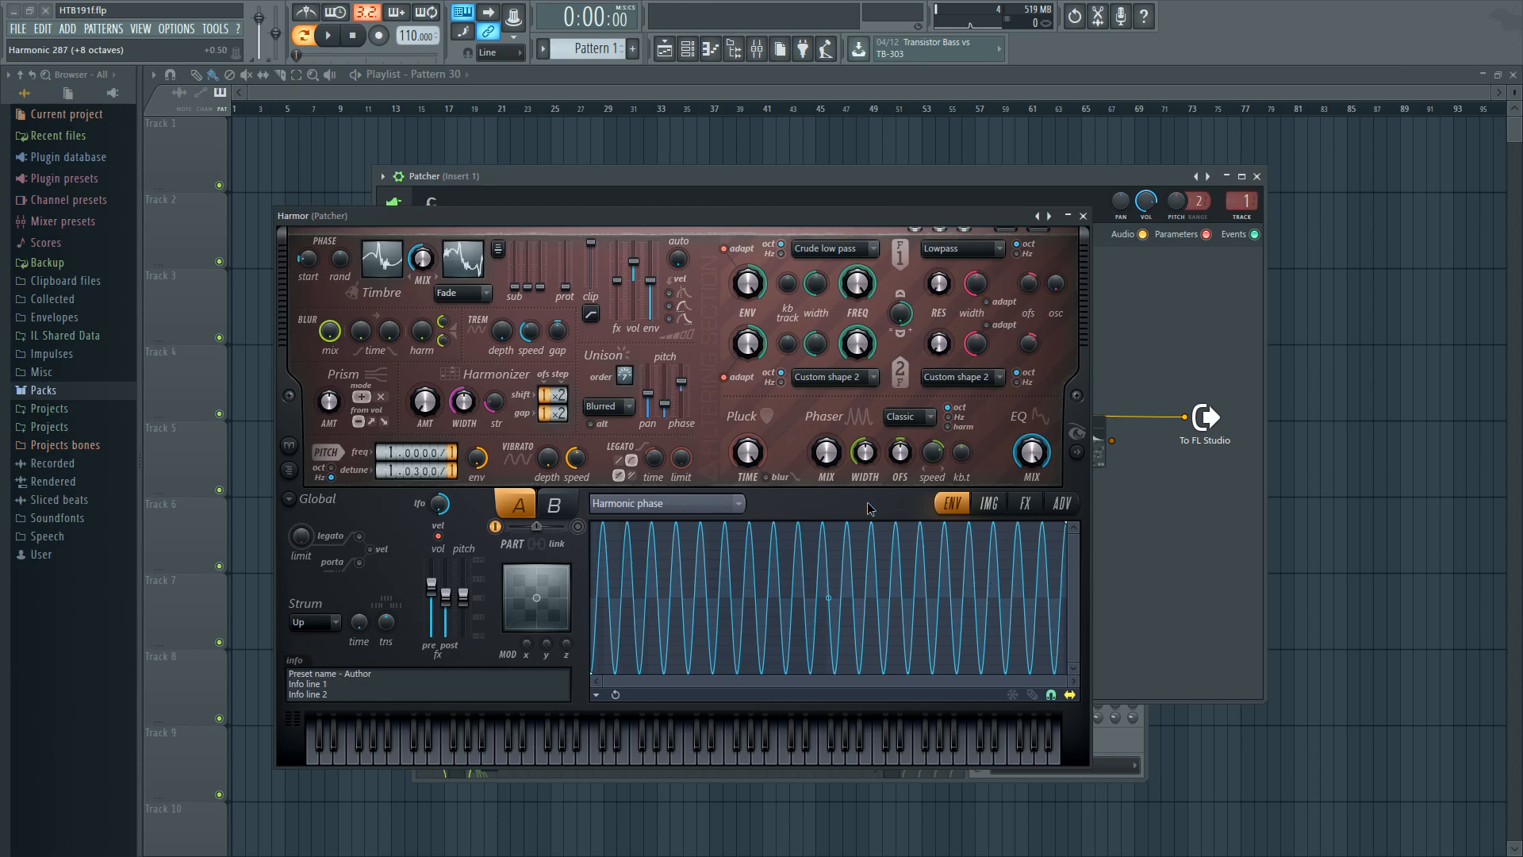
Show Harmor's spectral display and play the pattern with unison off and the harmonic detune lowered to 1.0000
click(1025, 507)
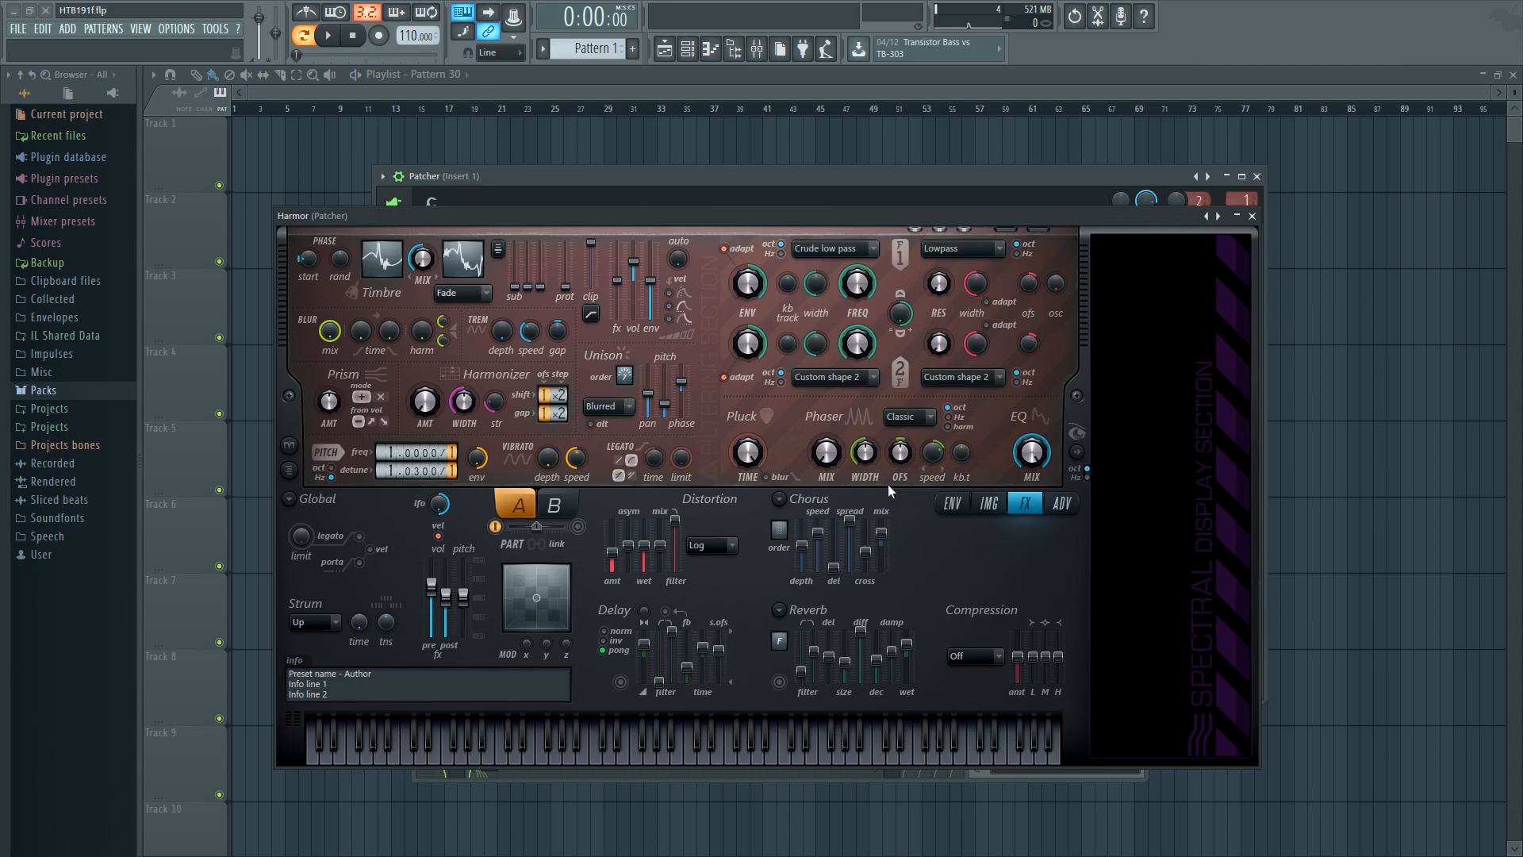
key(space)
key(space)
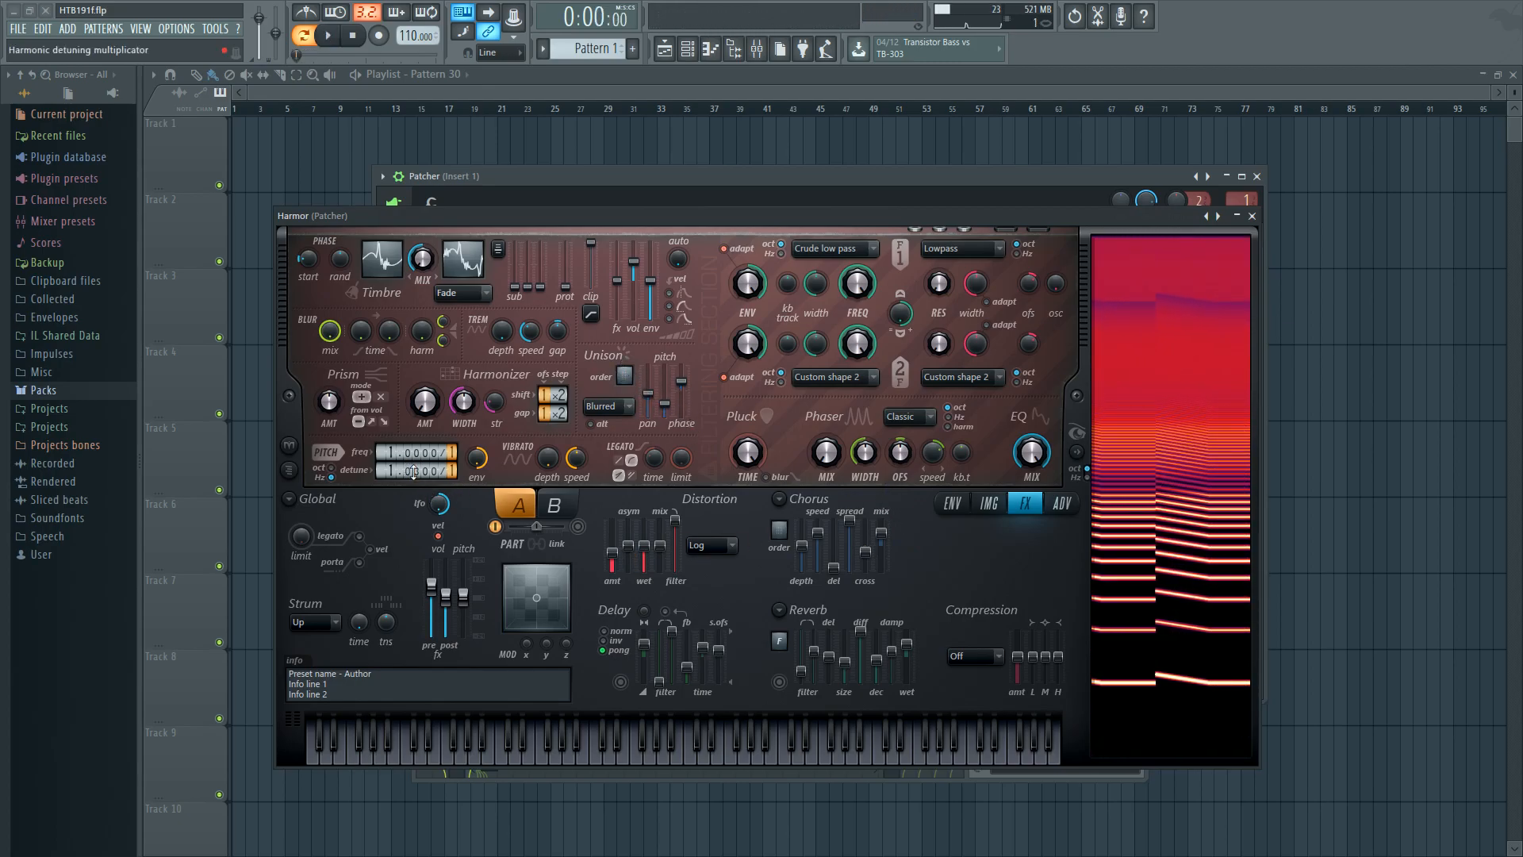
scroll(420, 470, down, 1)
scroll(420, 471, down, 1)
key(space)
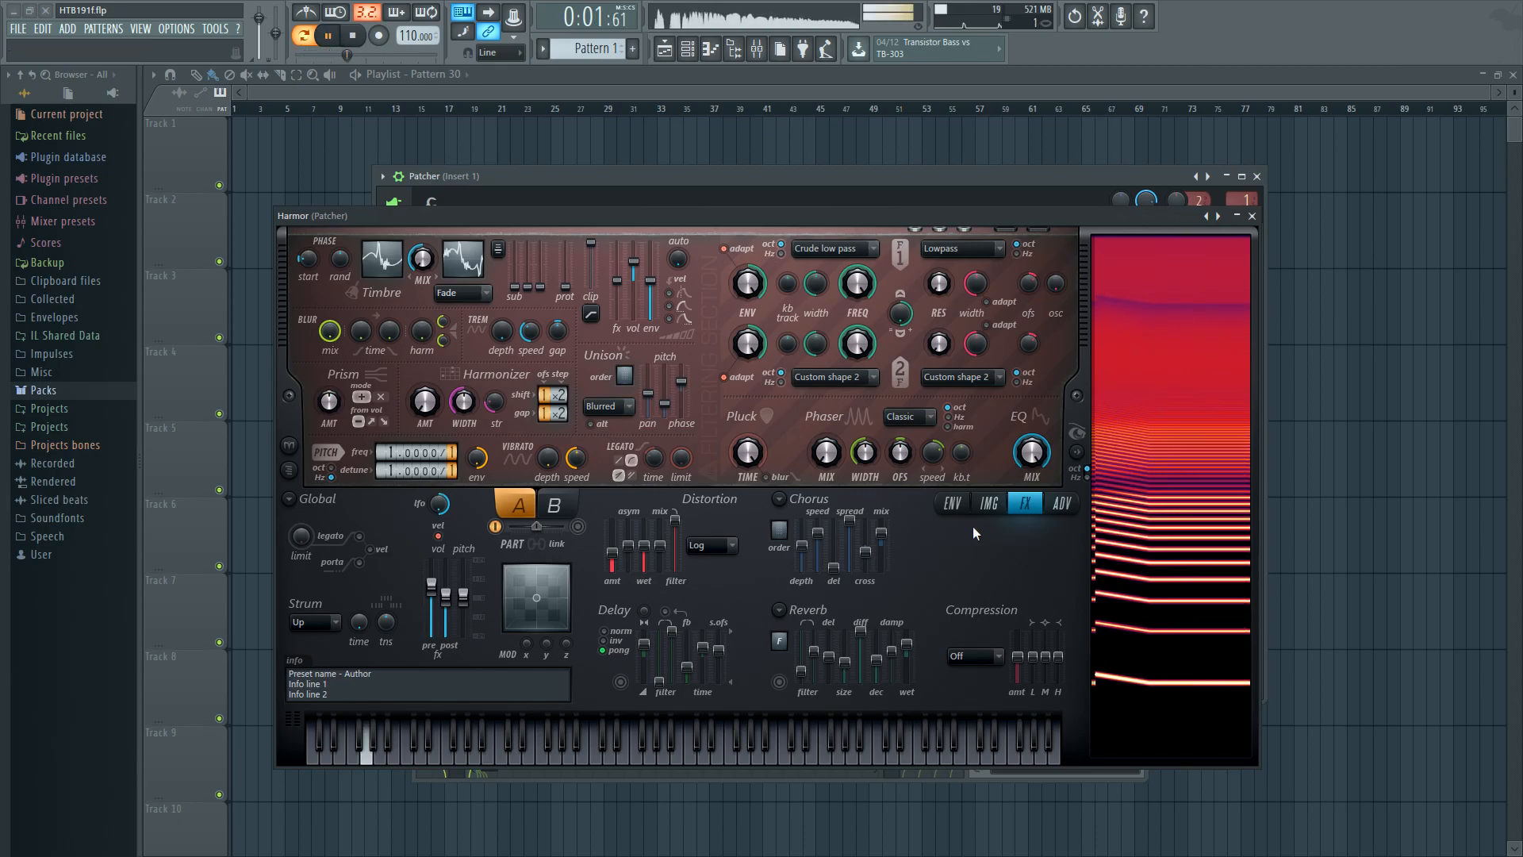
Return to the Harmonic phase curve and play the pattern to examine the harmonics on the spectral display
click(953, 503)
mouse_move(829, 598)
mouse_down()
mouse_move(828, 579)
mouse_move(827, 611)
mouse_move(828, 598)
mouse_up()
key(space)
key(space)
Raise the harmonic detune multiplier to 1.5900 while playing the pattern
key(space)
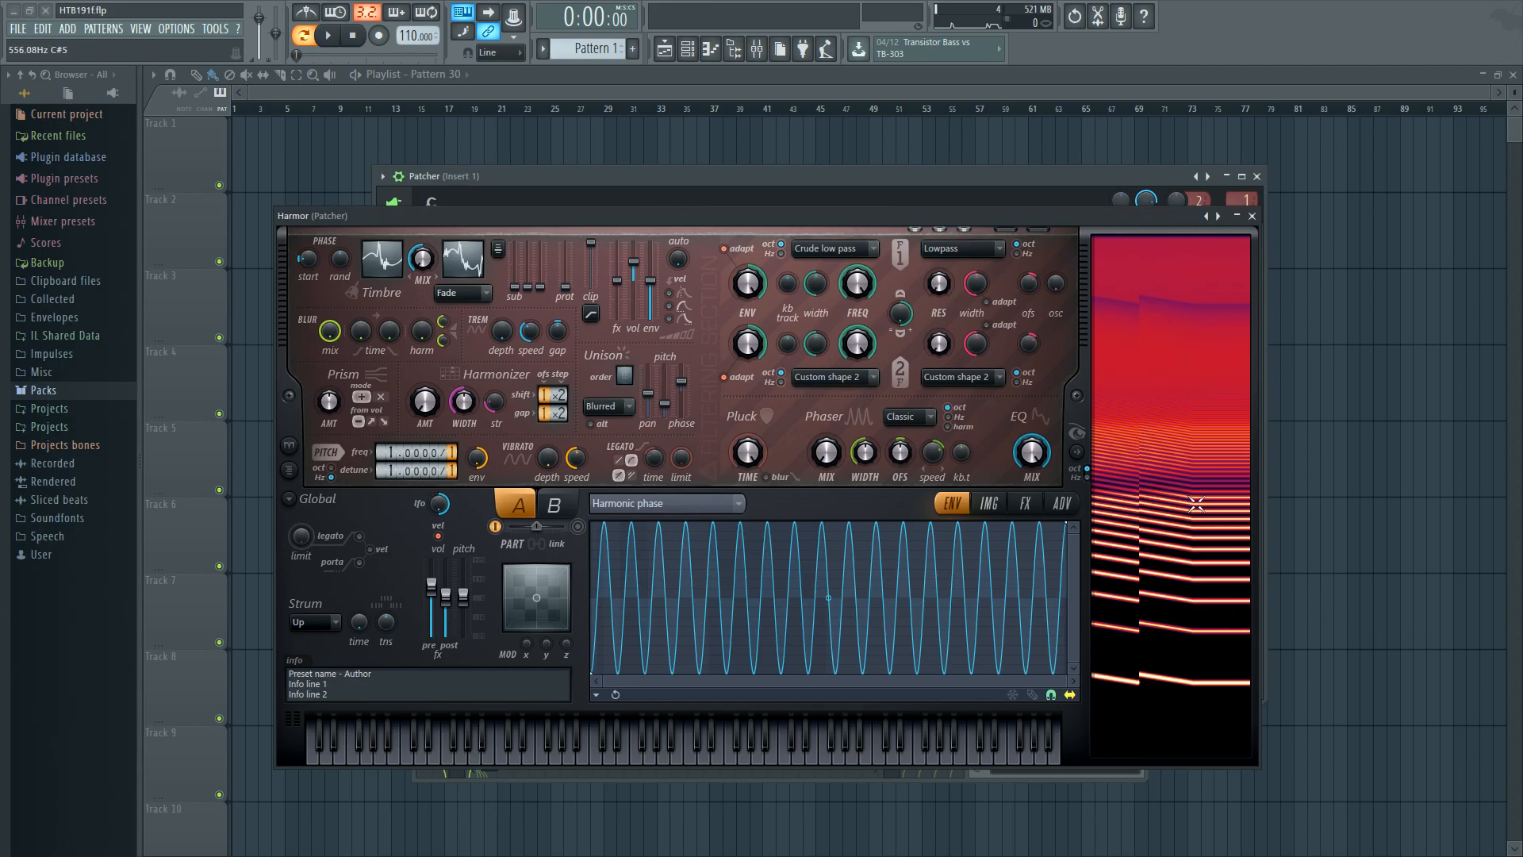
key(space)
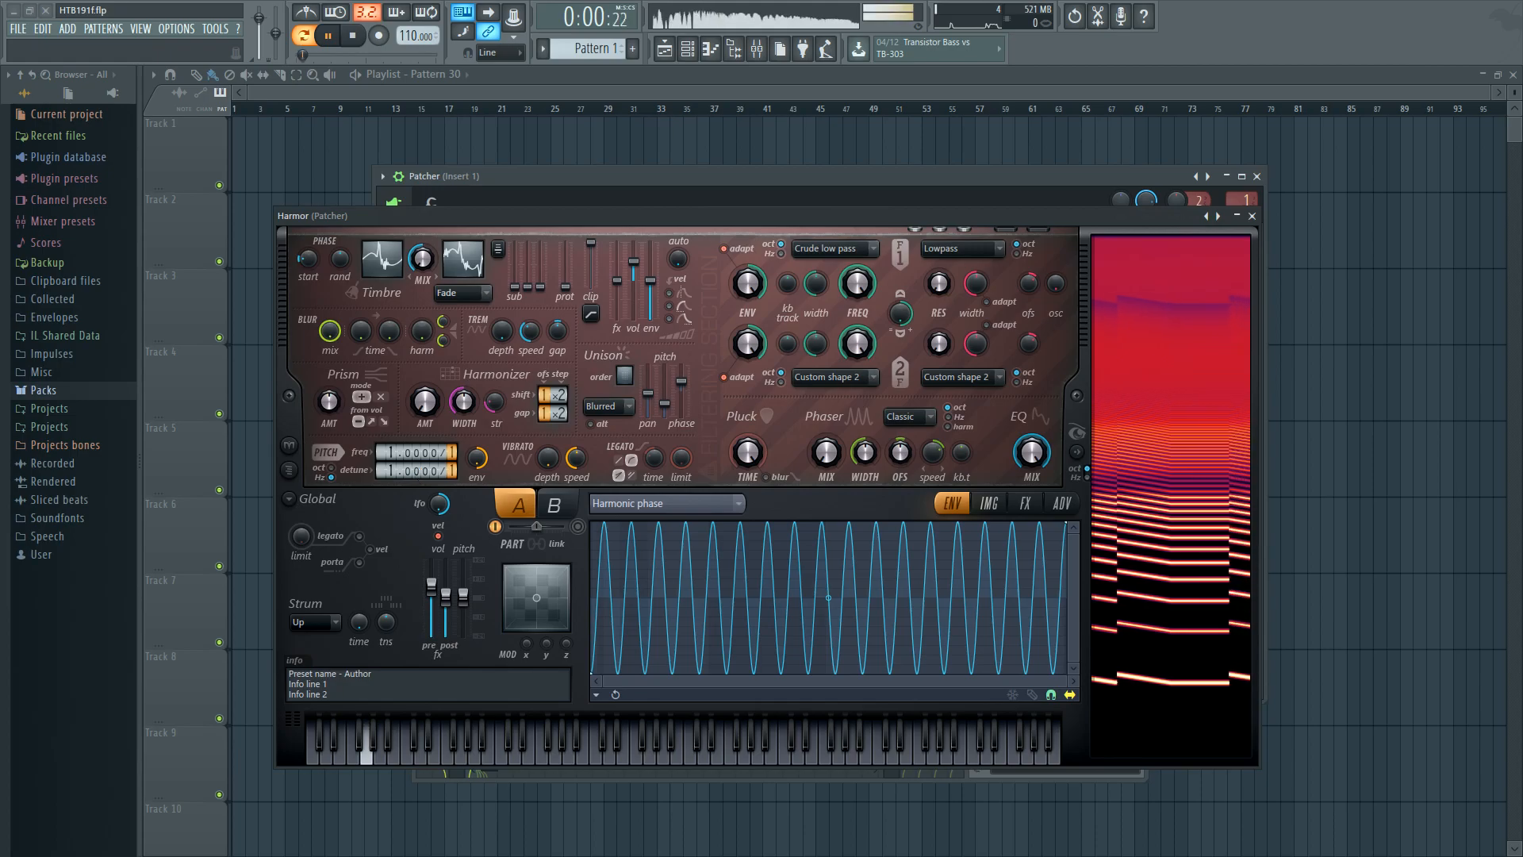
key(space)
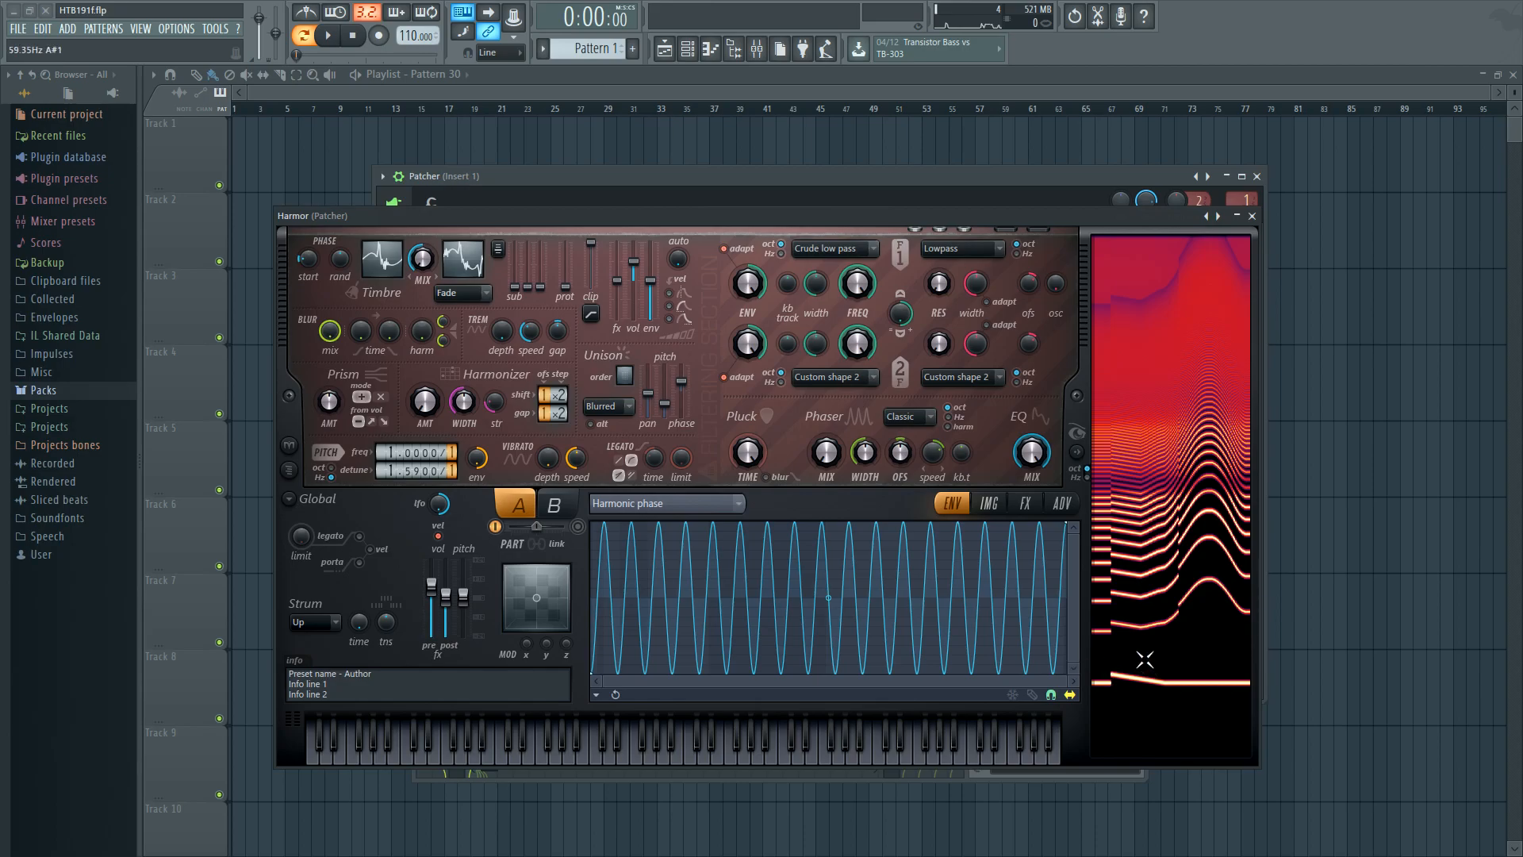
Bring the harmonic detune multiplier back to 1.0000 and replay the pattern
alt+click(416, 472)
drag(419, 471, 418, 468)
key(space)
drag(414, 470, 413, 458)
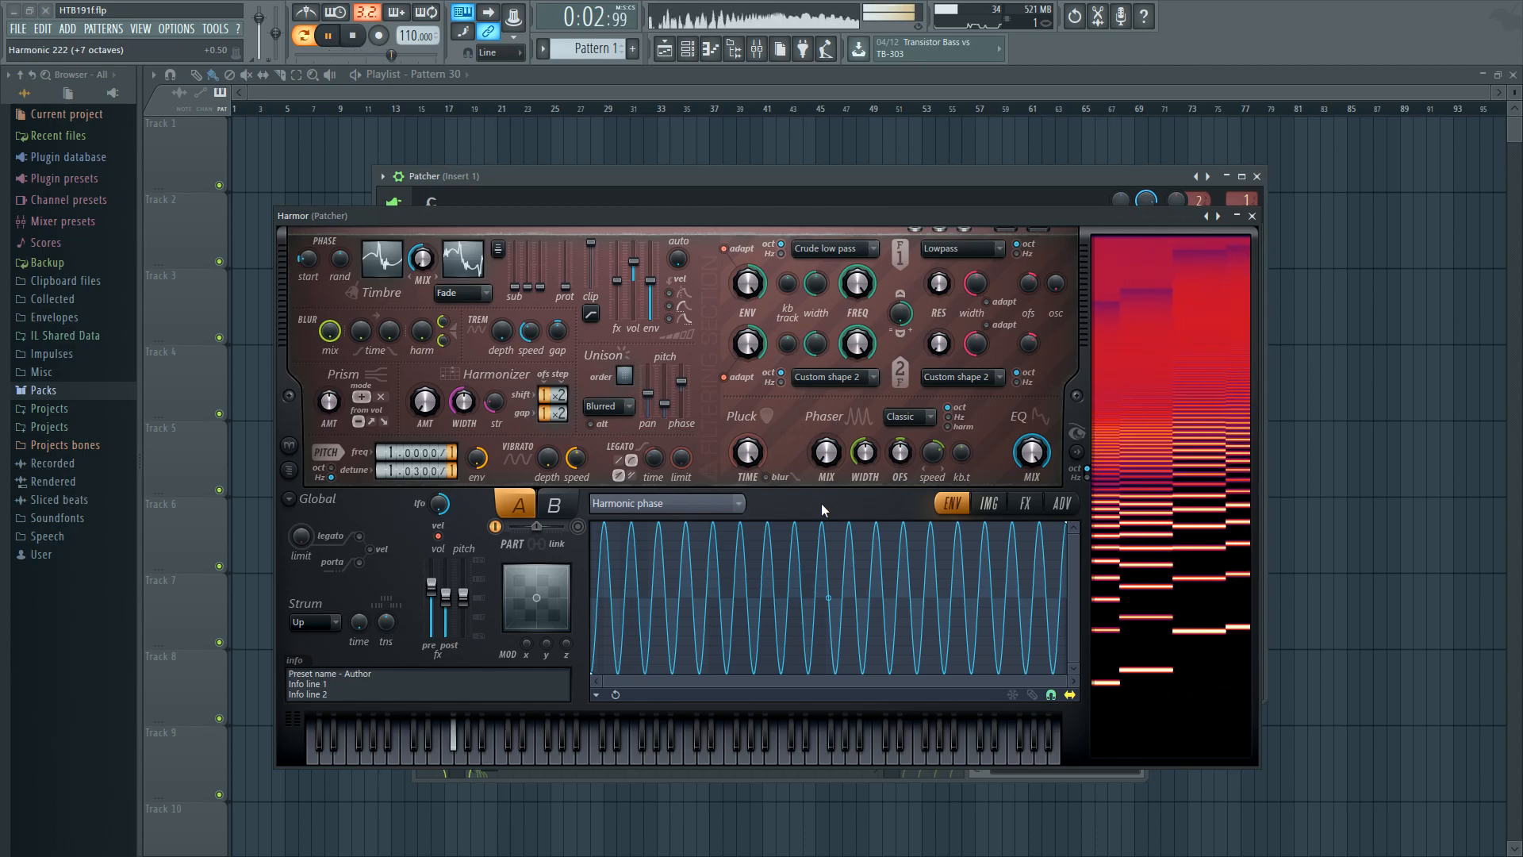
key(space)
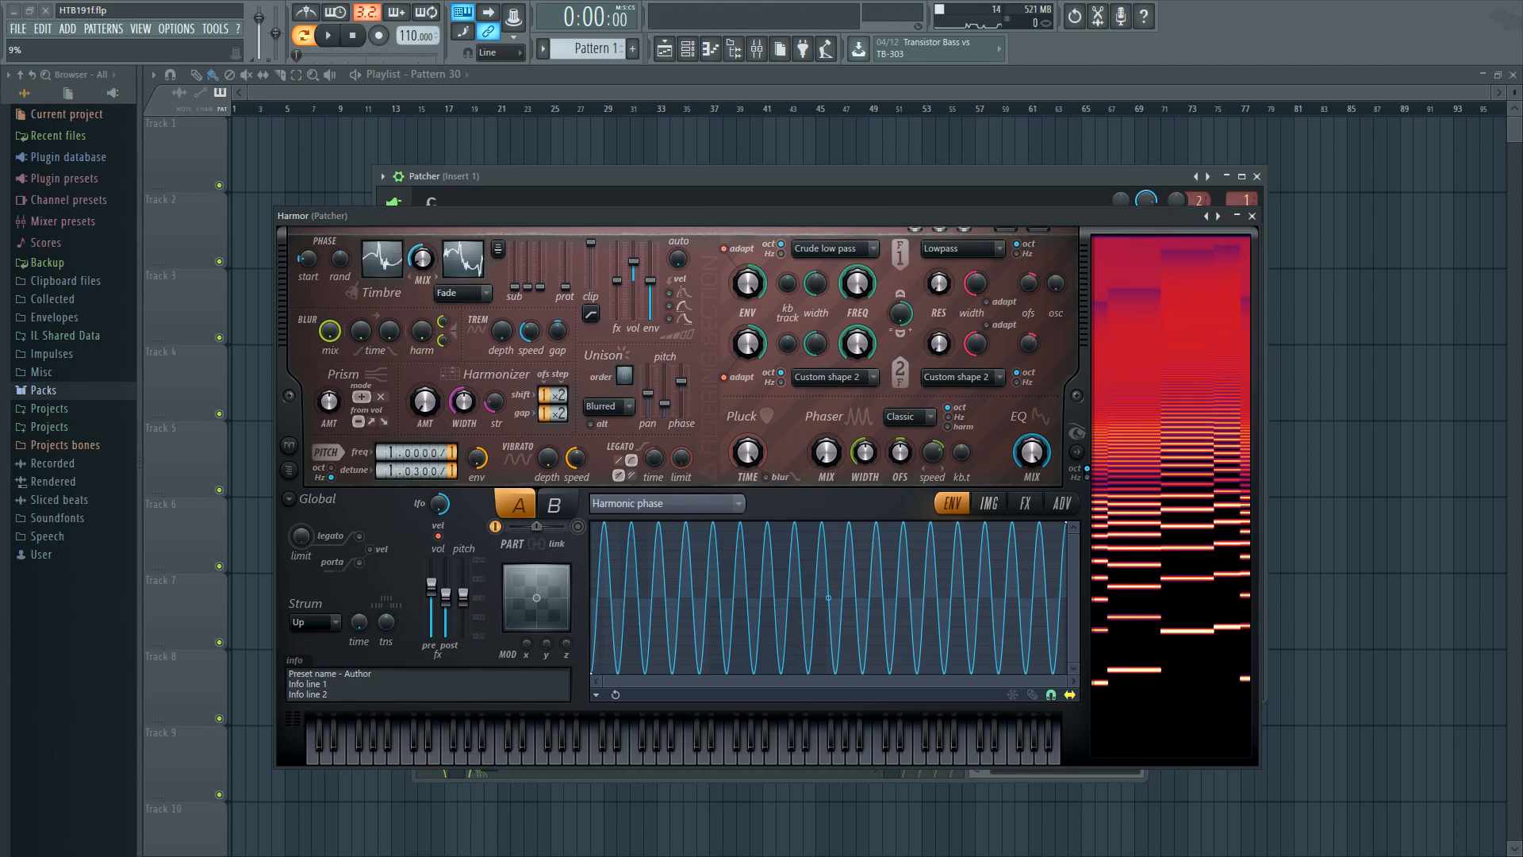
Try different timbre mix amounts while the pattern plays
key(space)
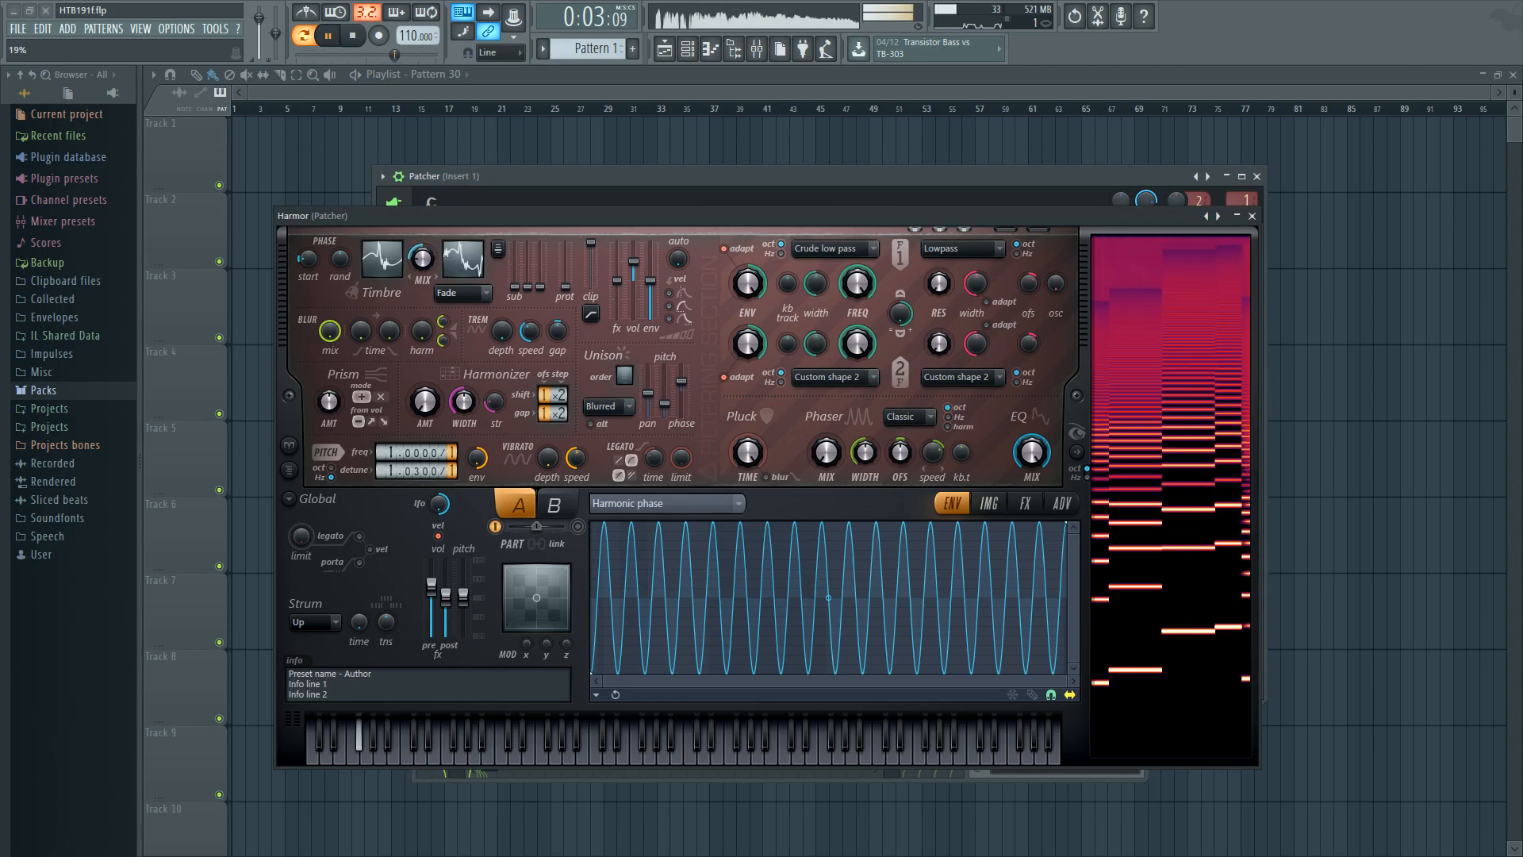
drag(426, 264, 434, 259)
key(space)
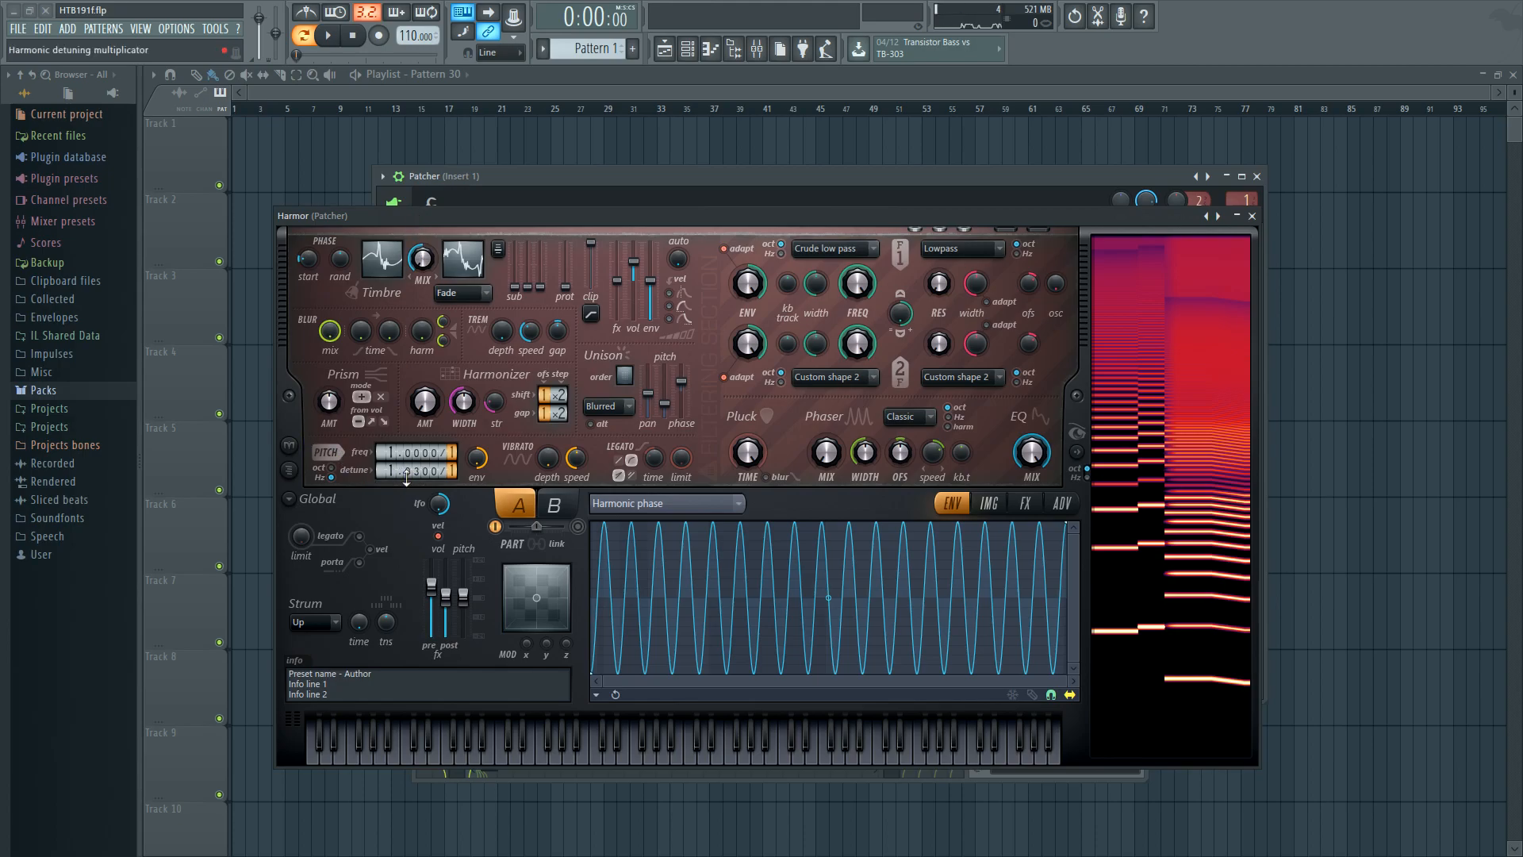
Try harmonic detune multipliers of 2.0500, 2.0300 and 2.0600 and play the pattern
scroll(387, 469, up, 1)
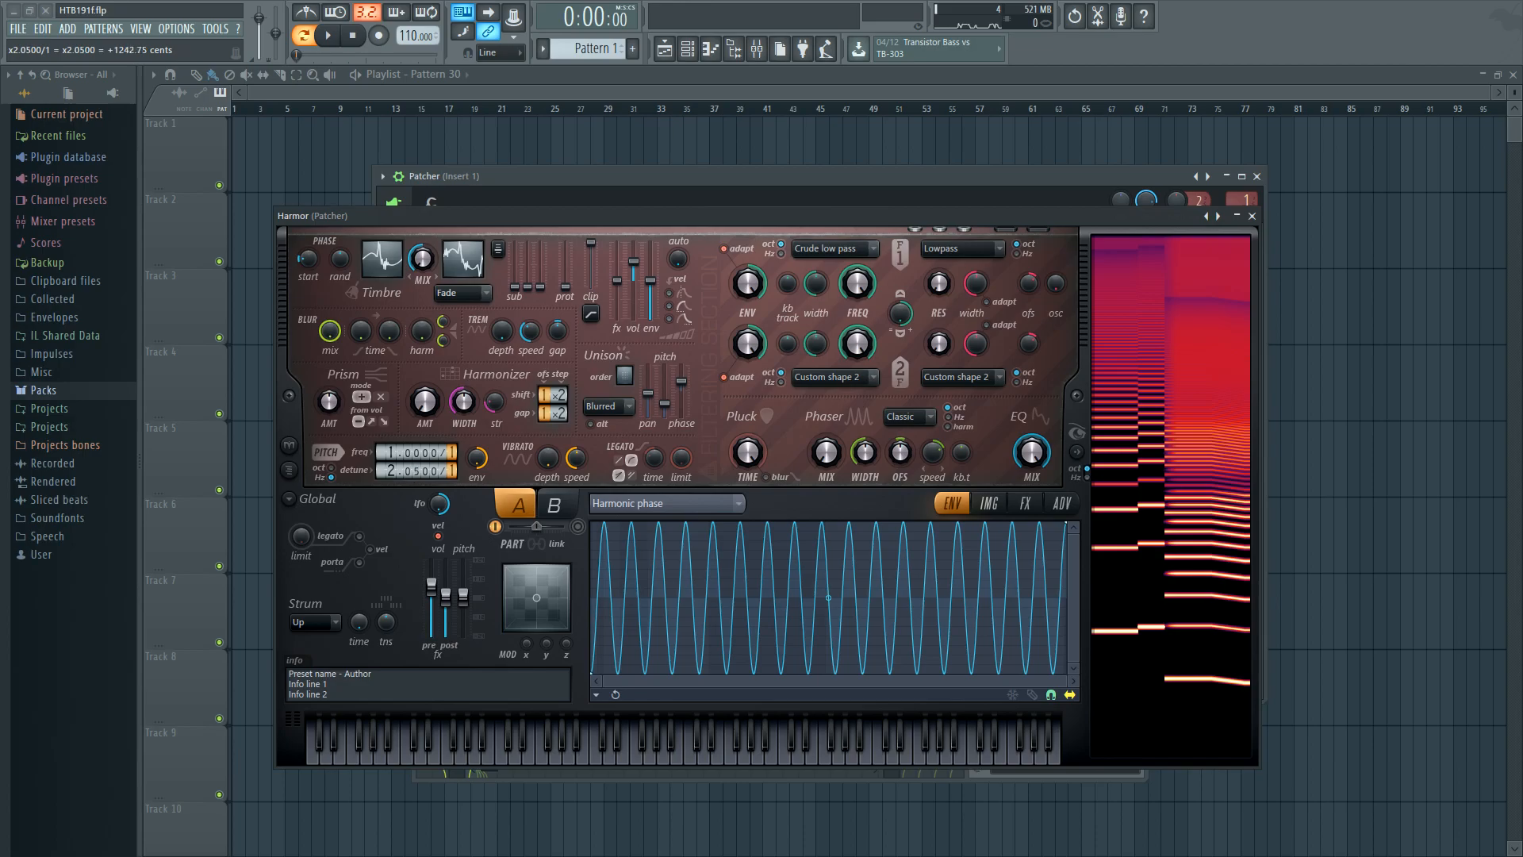
drag(383, 471, 382, 483)
scroll(382, 475, up, 1)
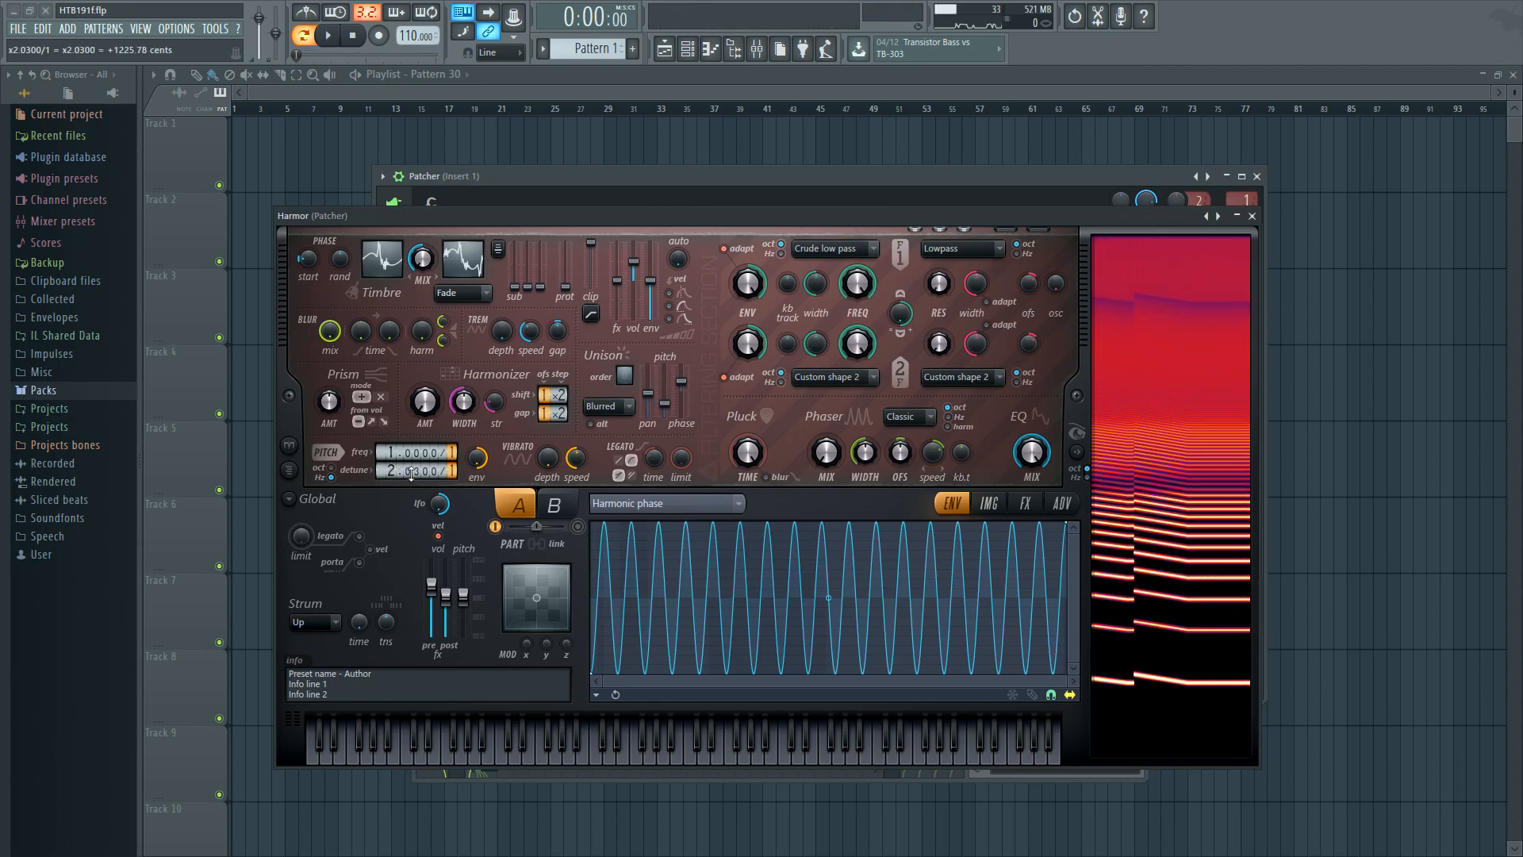
key(space)
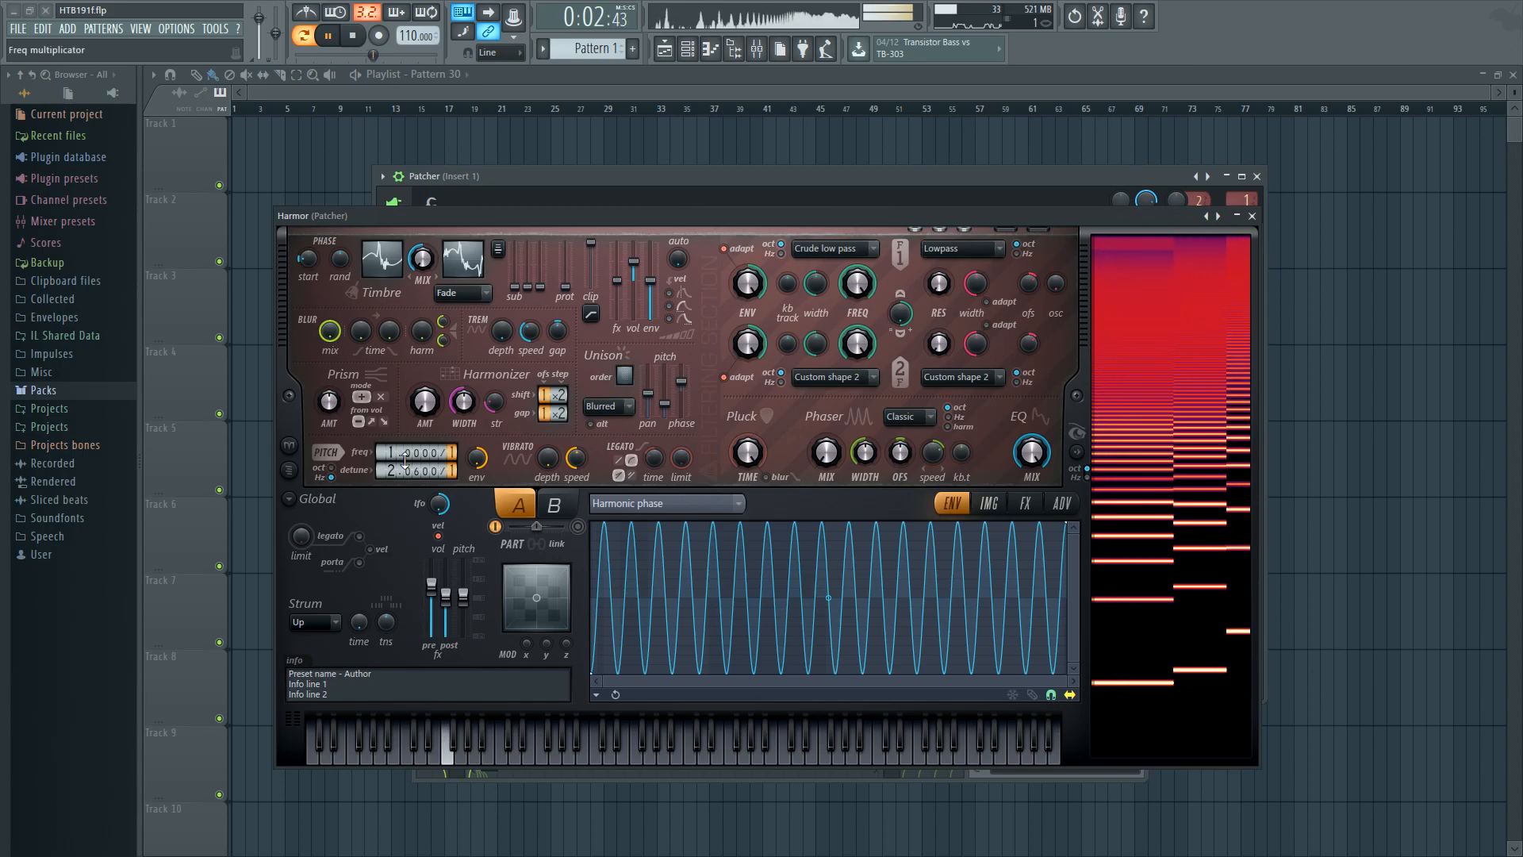
key(space)
Lower the harmonic detune to 1.0000, nudge it slightly upward during playback, and restore the unison order
scroll(389, 470, down, 1)
scroll(411, 474, down, 2)
scroll(412, 474, down, 1)
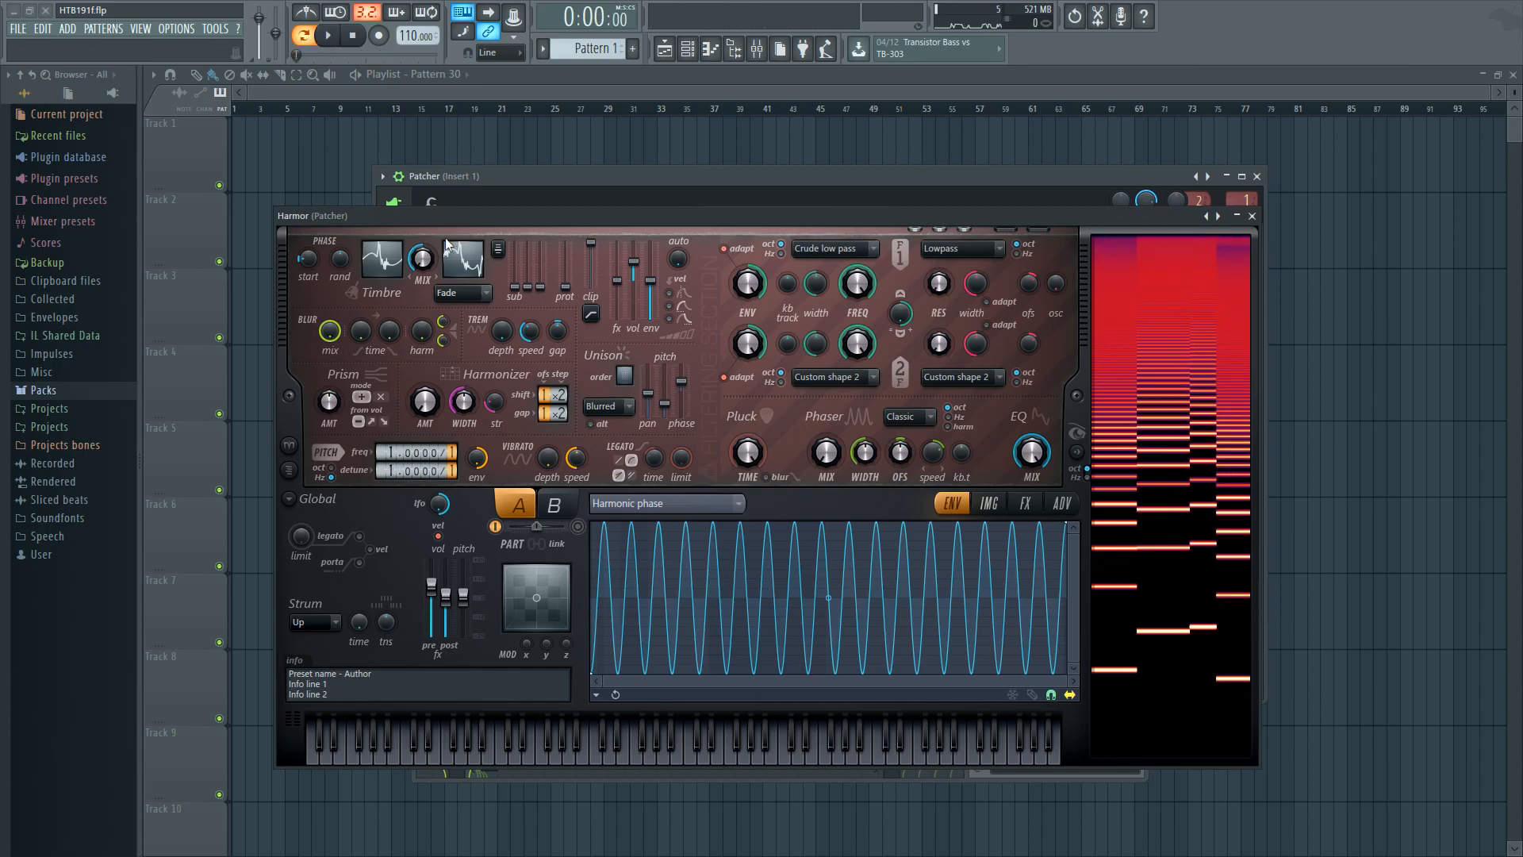
key(space)
scroll(413, 470, up, 2)
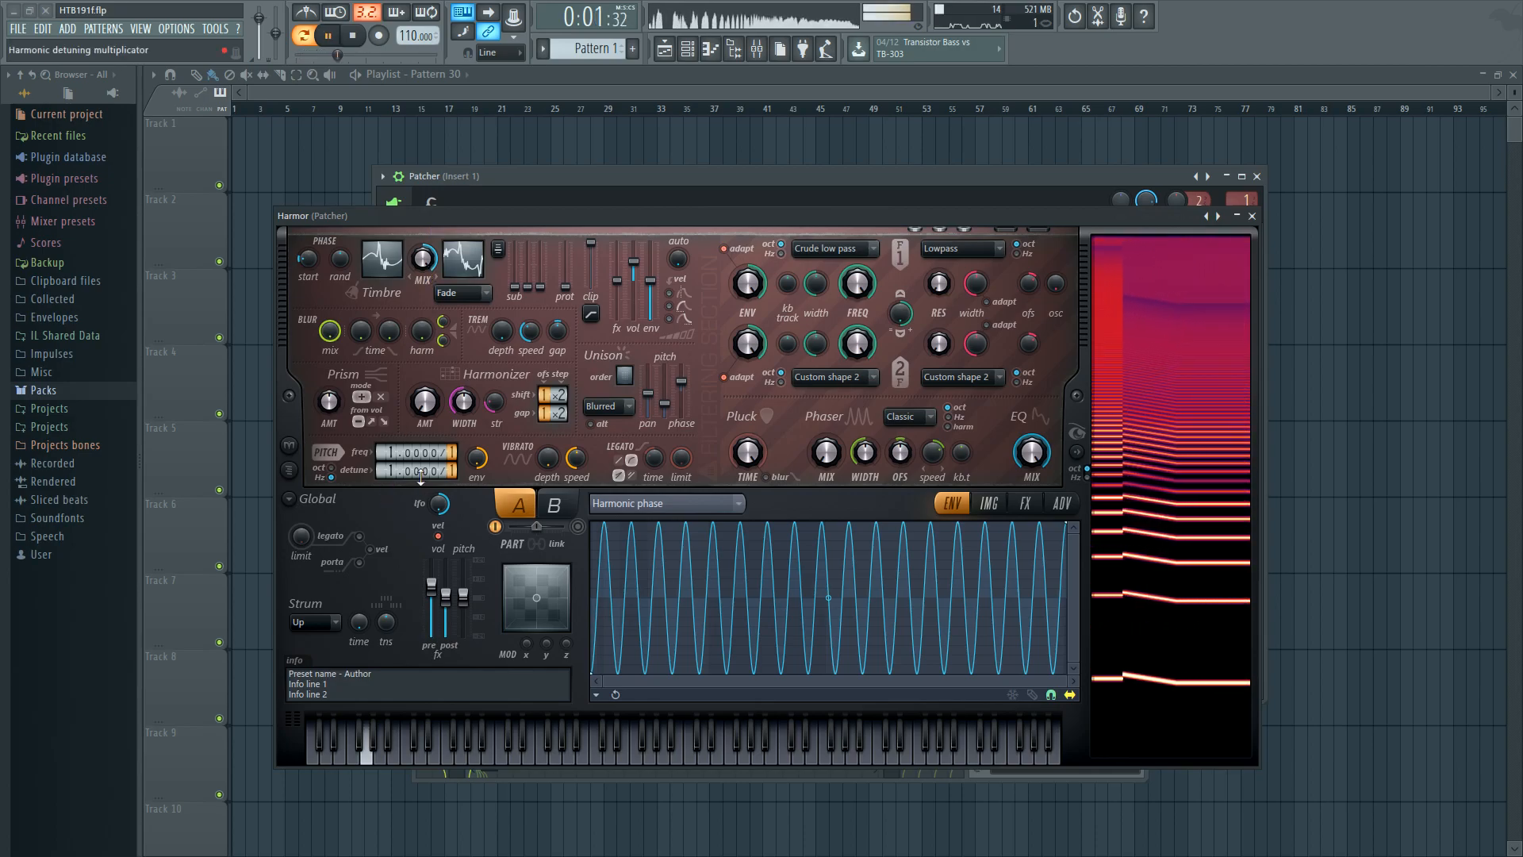
scroll(412, 470, up, 1)
key(space)
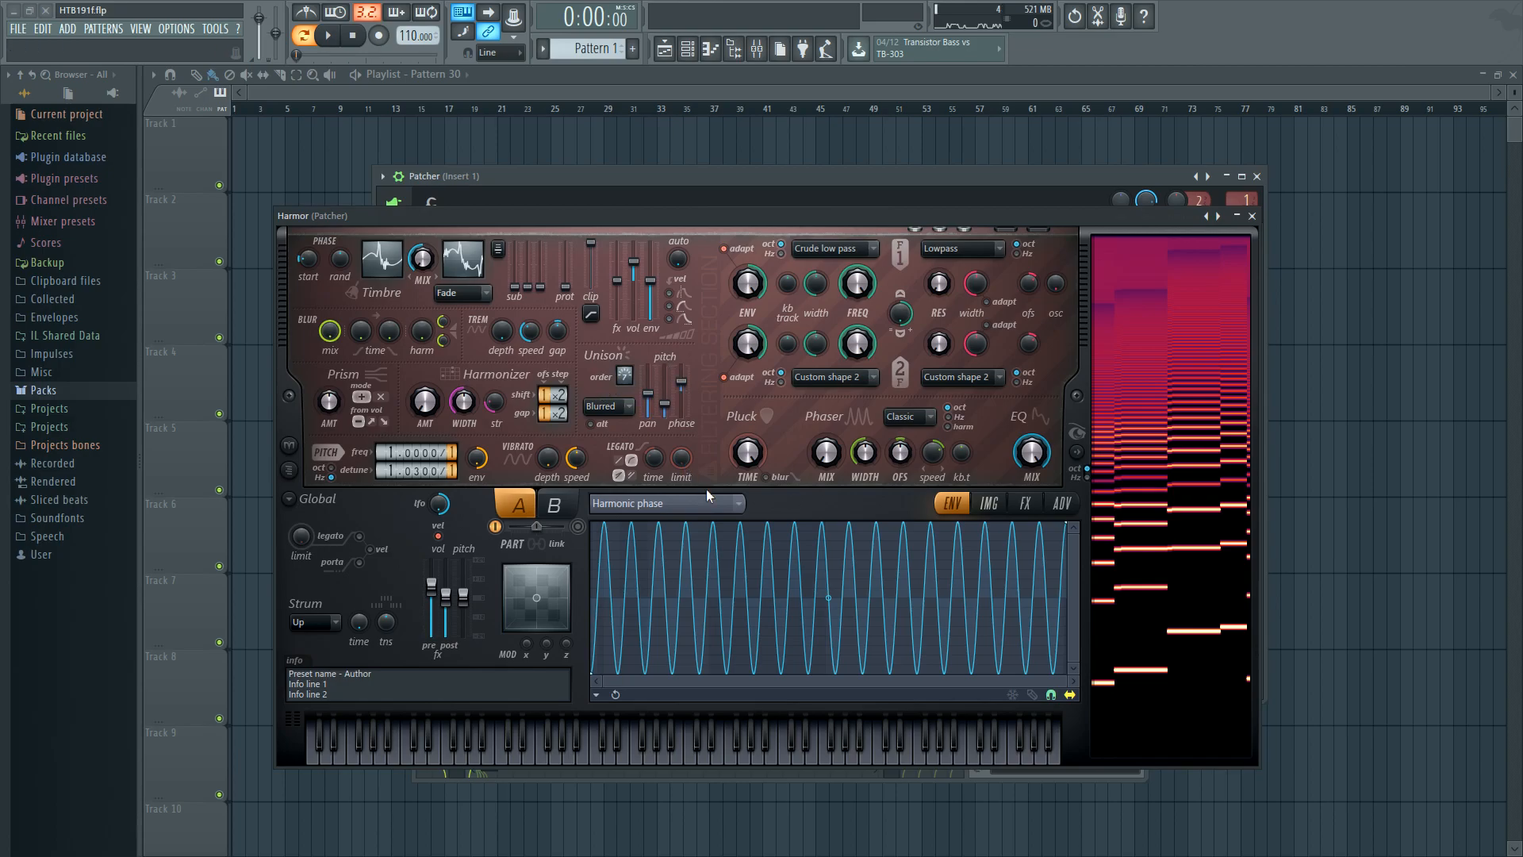
Display the Harmonic unison pitch curve and play the pattern to watch its effect on the spectrum
click(723, 503)
click(905, 456)
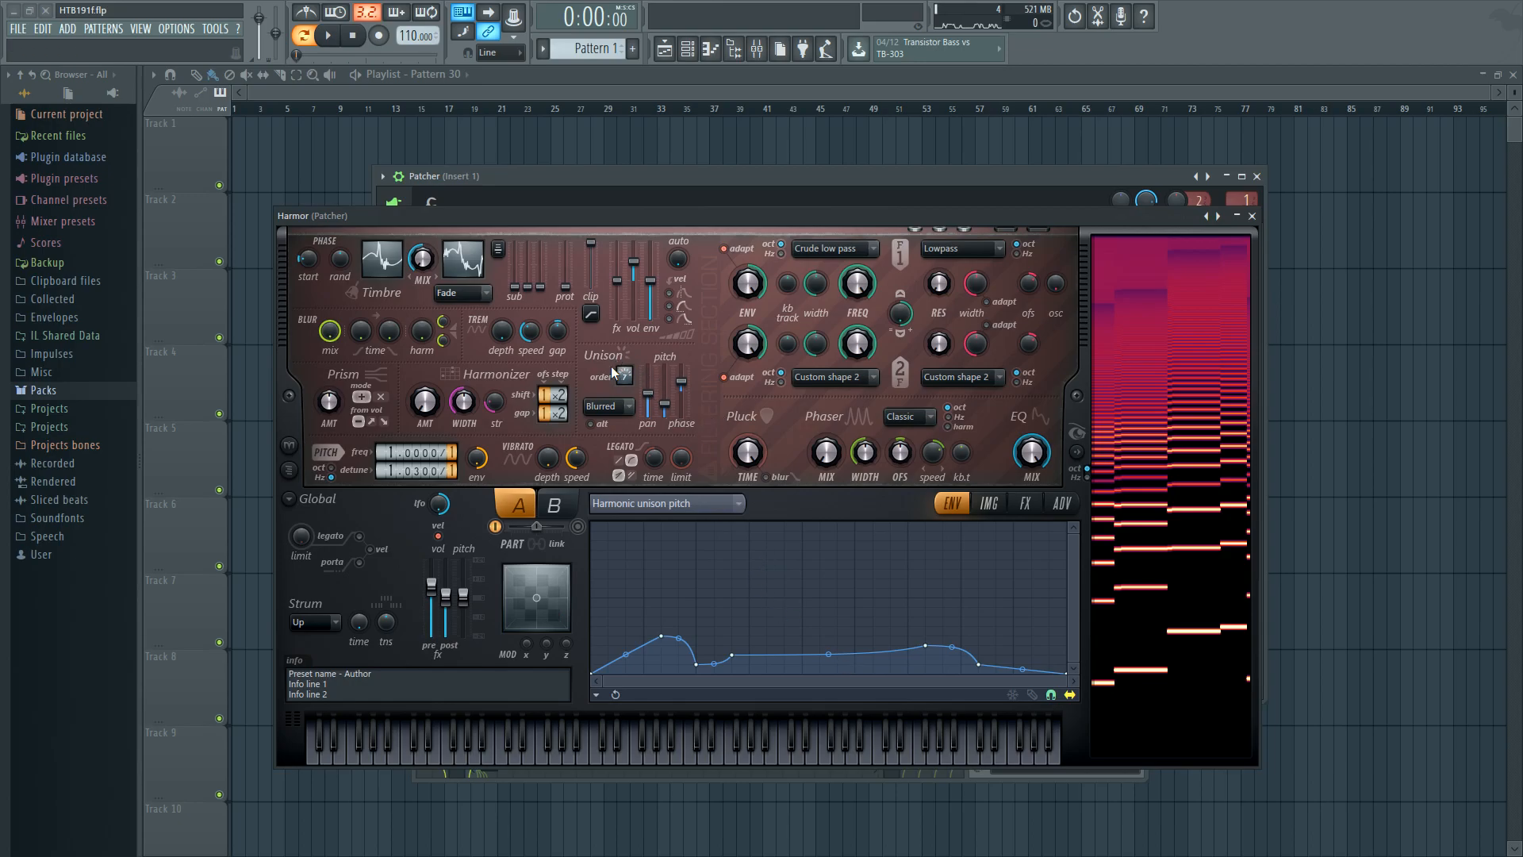
key(space)
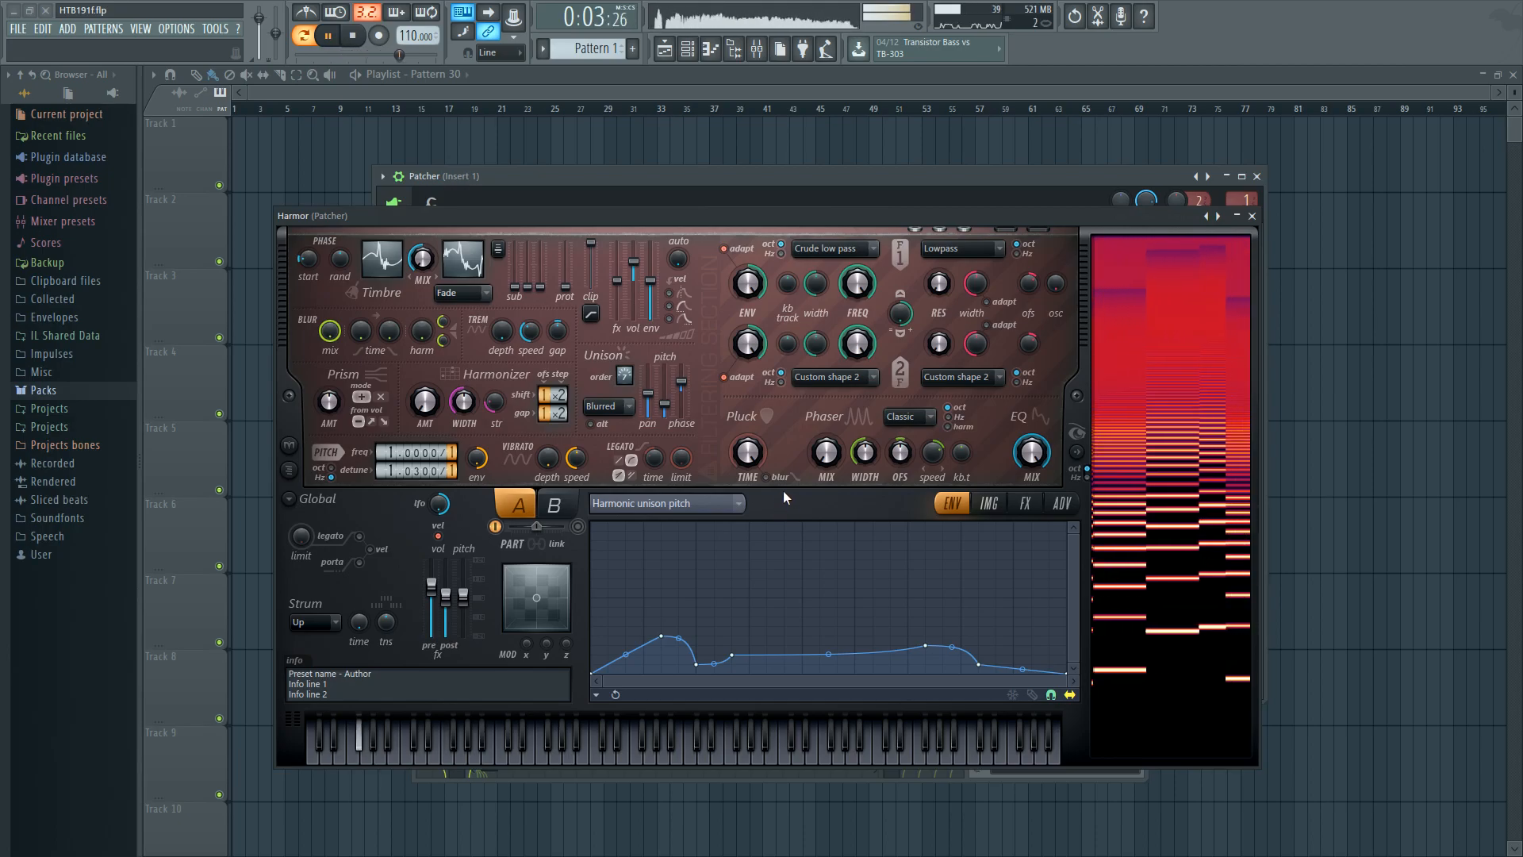
key(space)
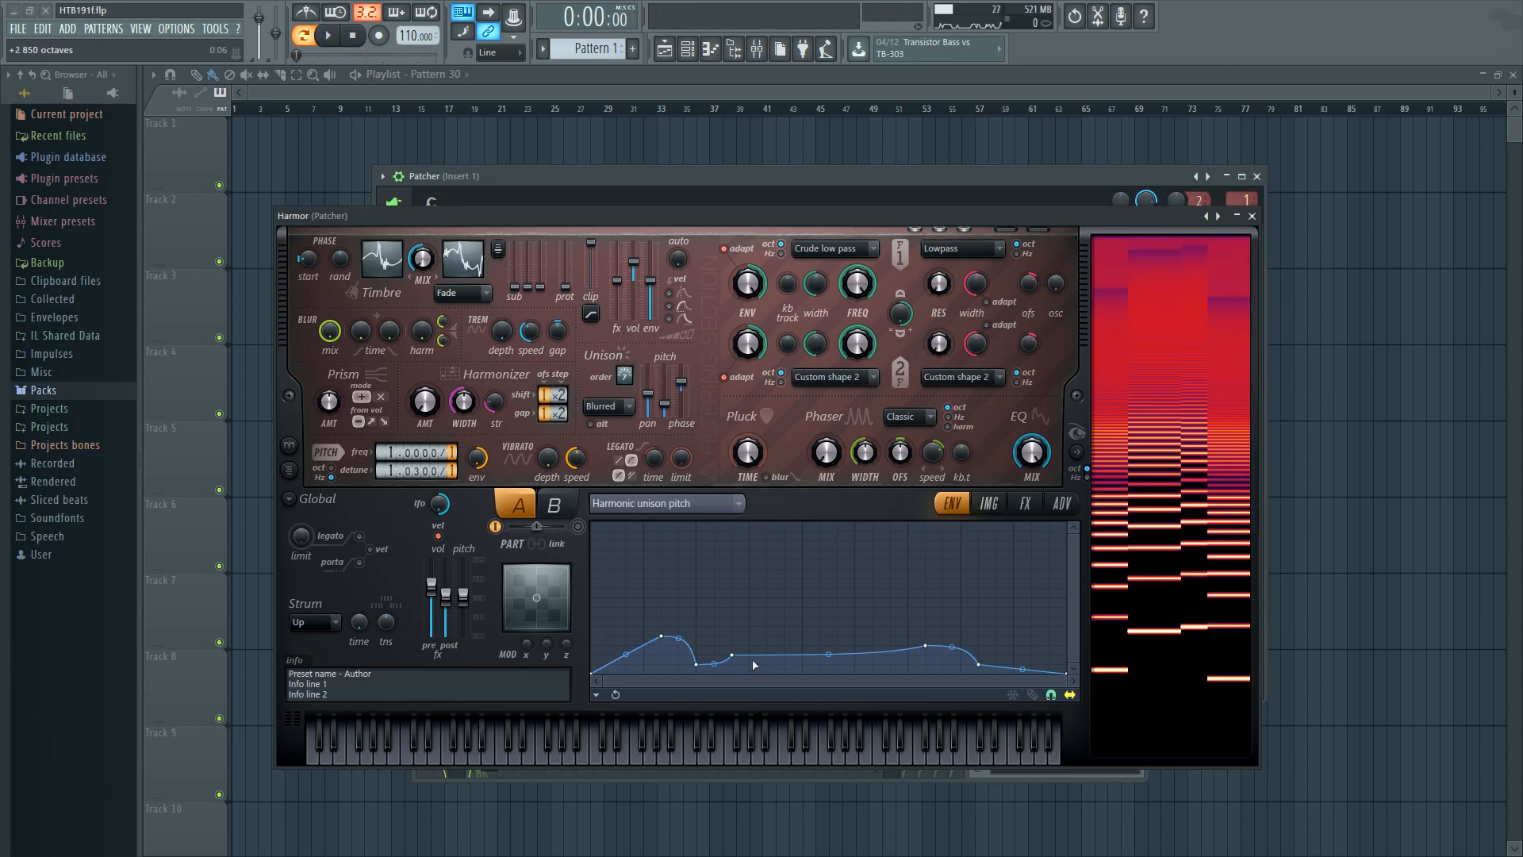
Reselect Harmonic unison pitch and examine the start of its curve up close
click(714, 504)
click(913, 453)
drag(597, 674, 635, 736)
scroll(415, 470, up, 3)
Look over the top Harmor's effects page and display its Local EQ curve
click(1025, 503)
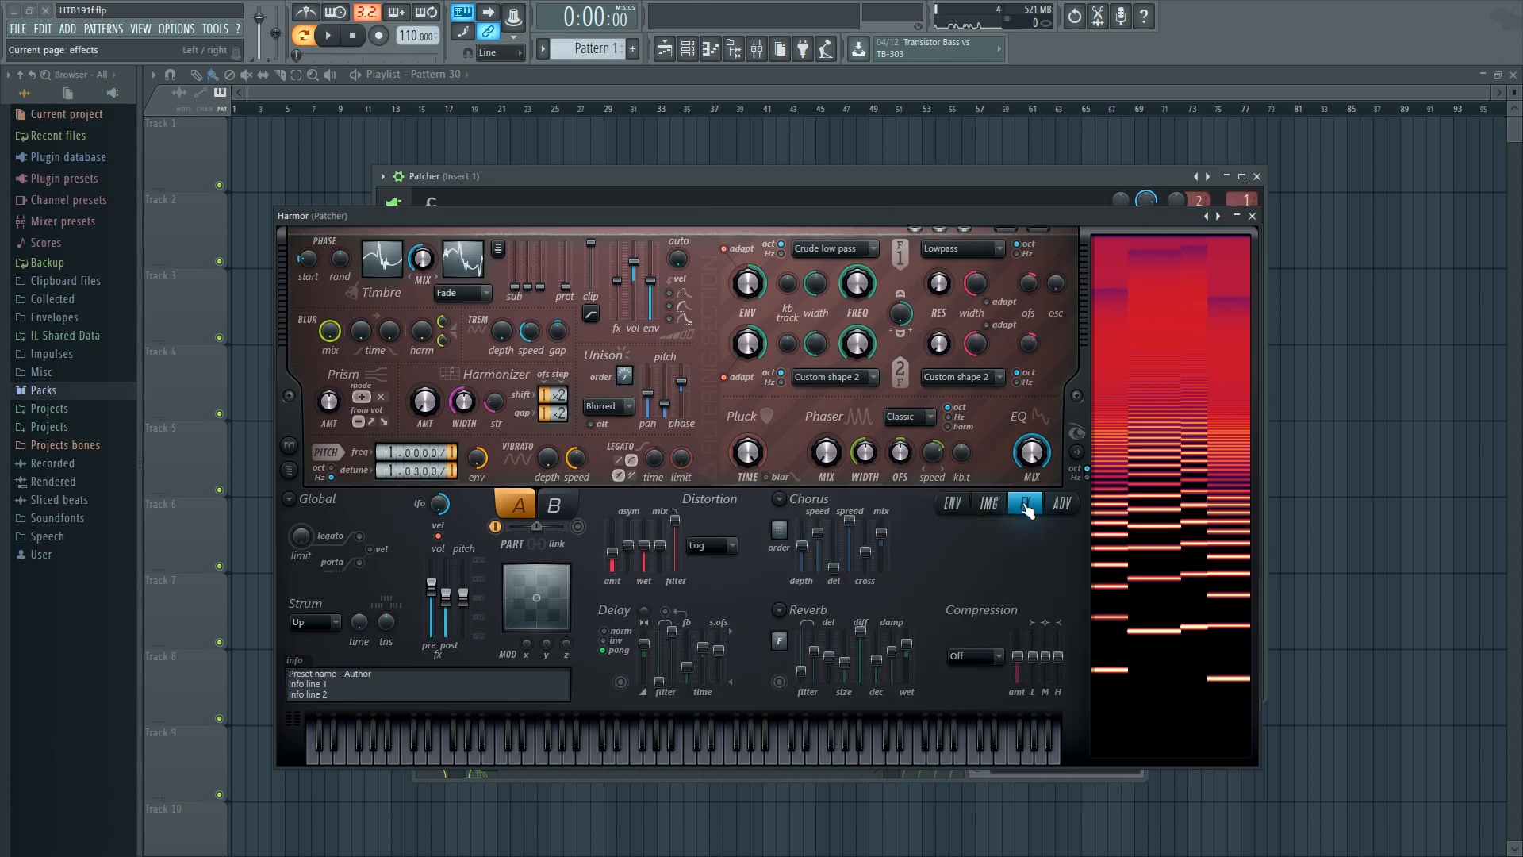
click(961, 503)
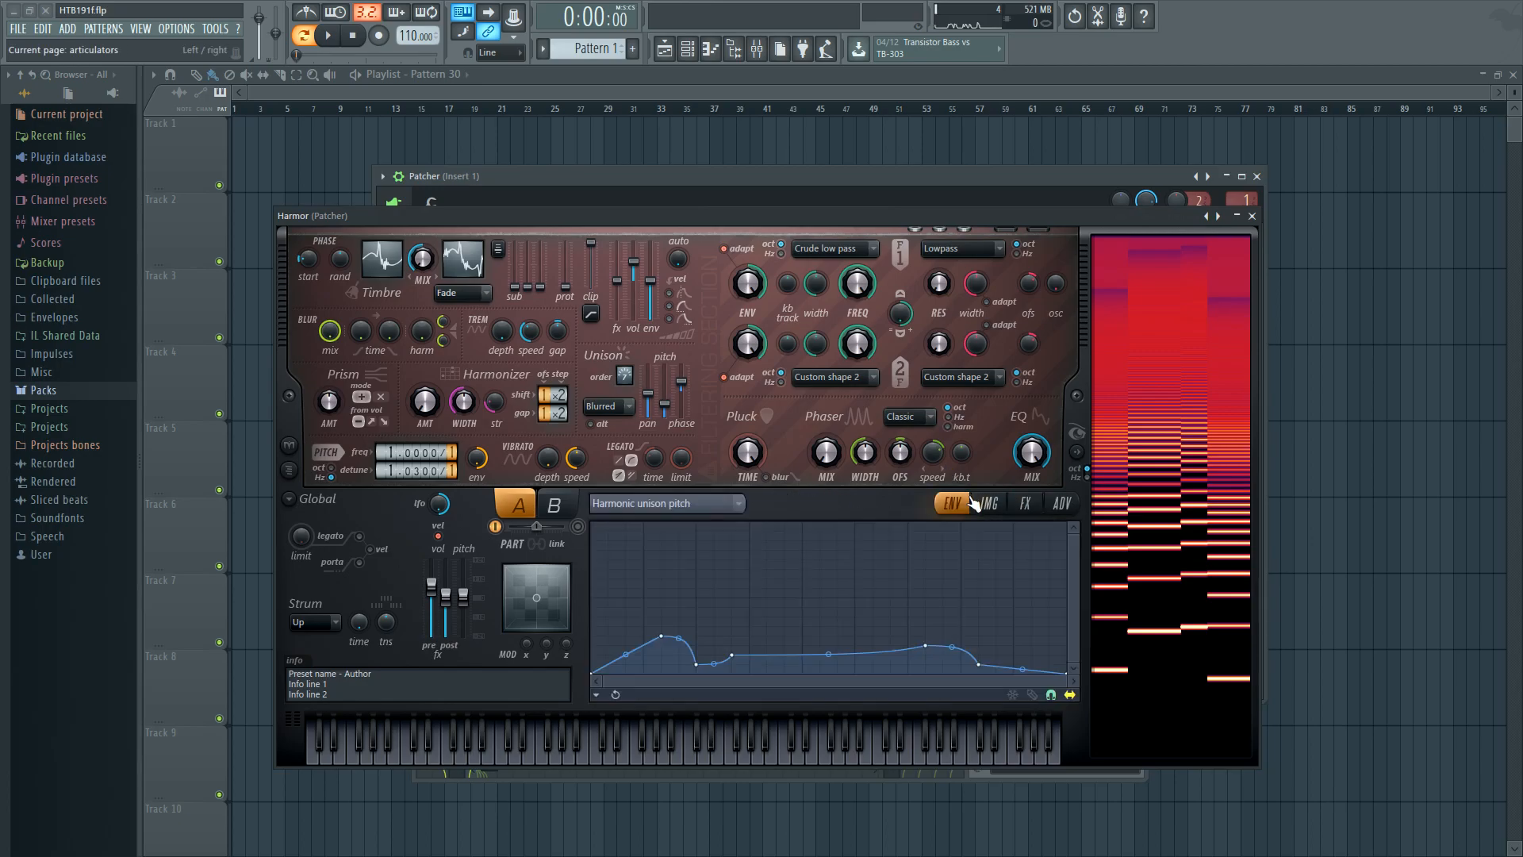
click(710, 504)
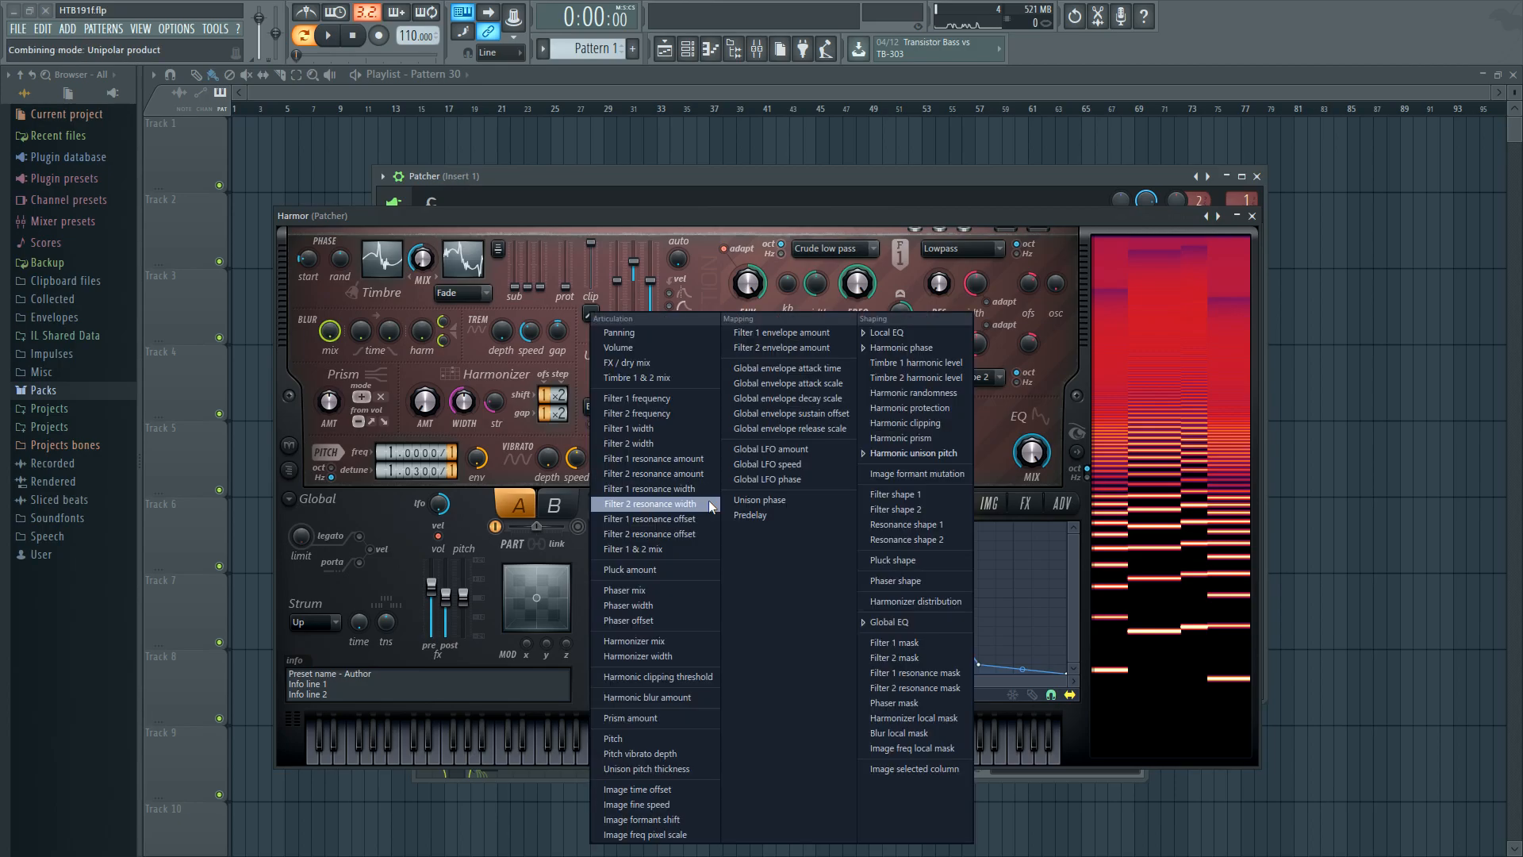
click(886, 332)
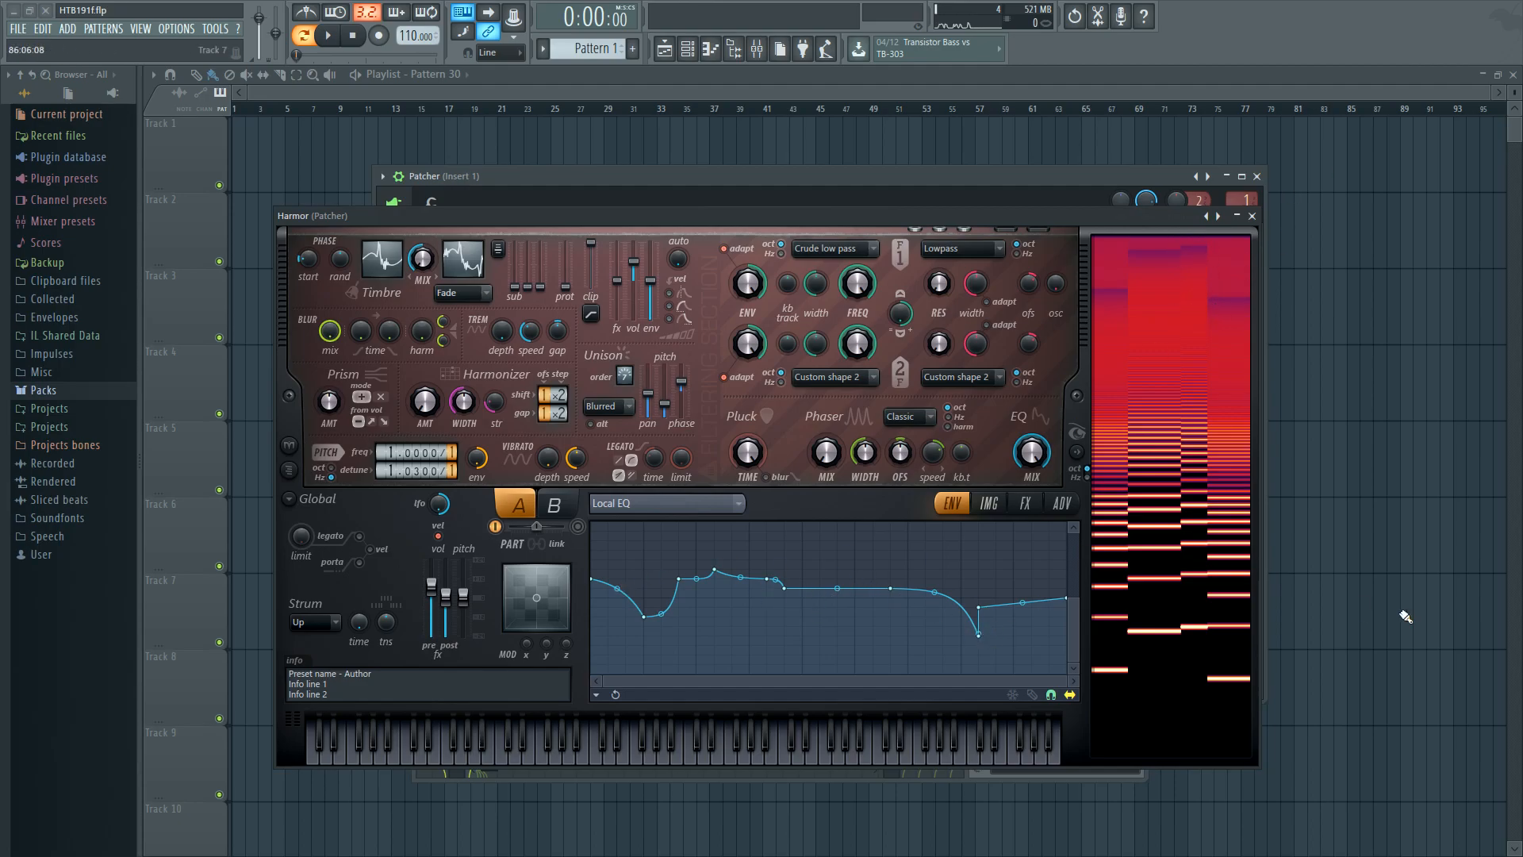
View the Global EQ curve and the effects settings, return to Local EQ, and close the top Harmor
click(1033, 458)
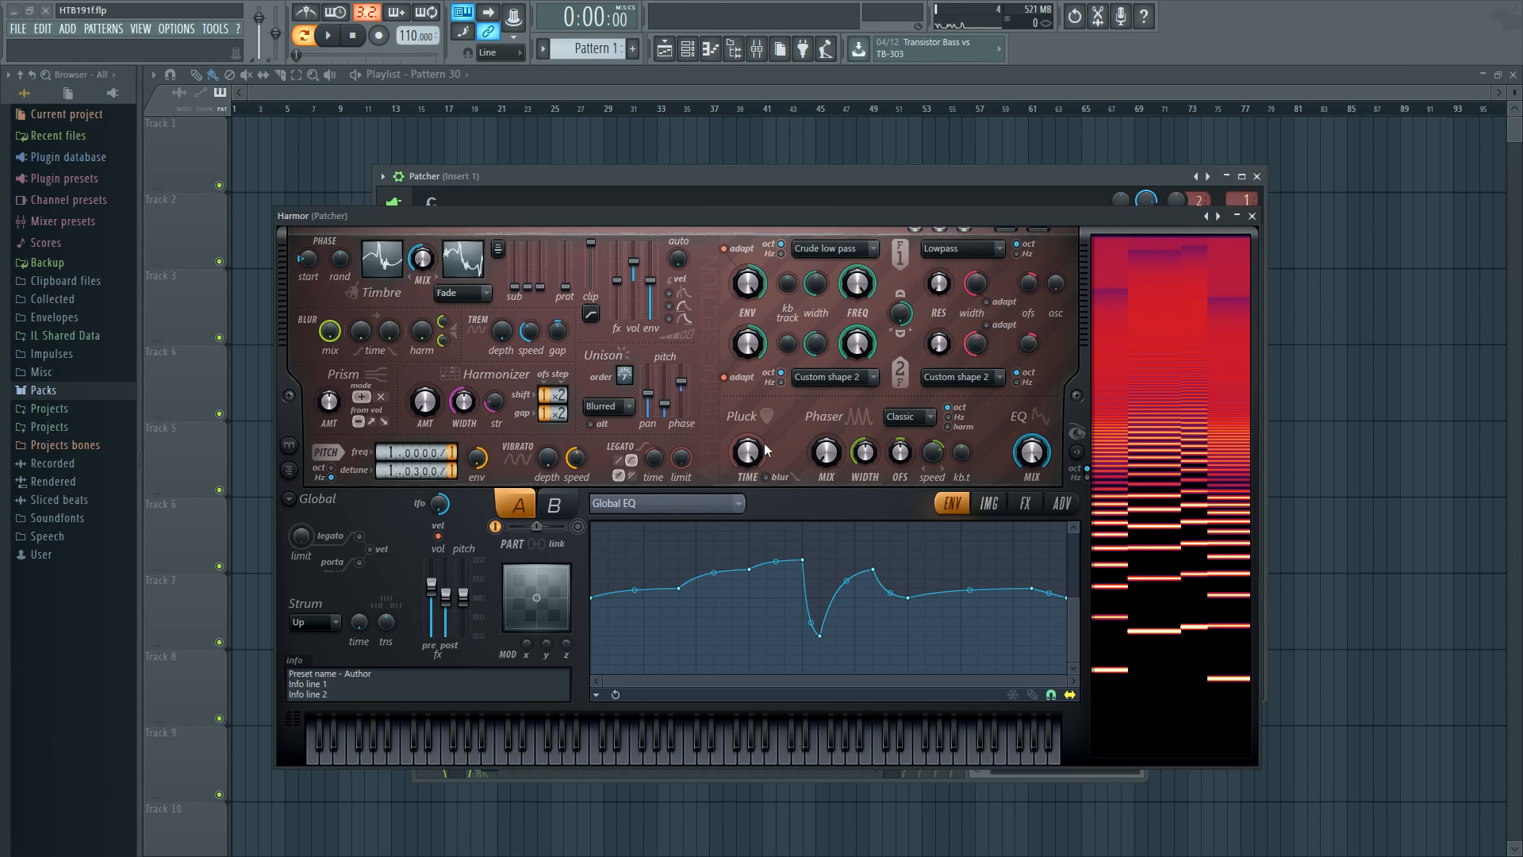
click(1023, 503)
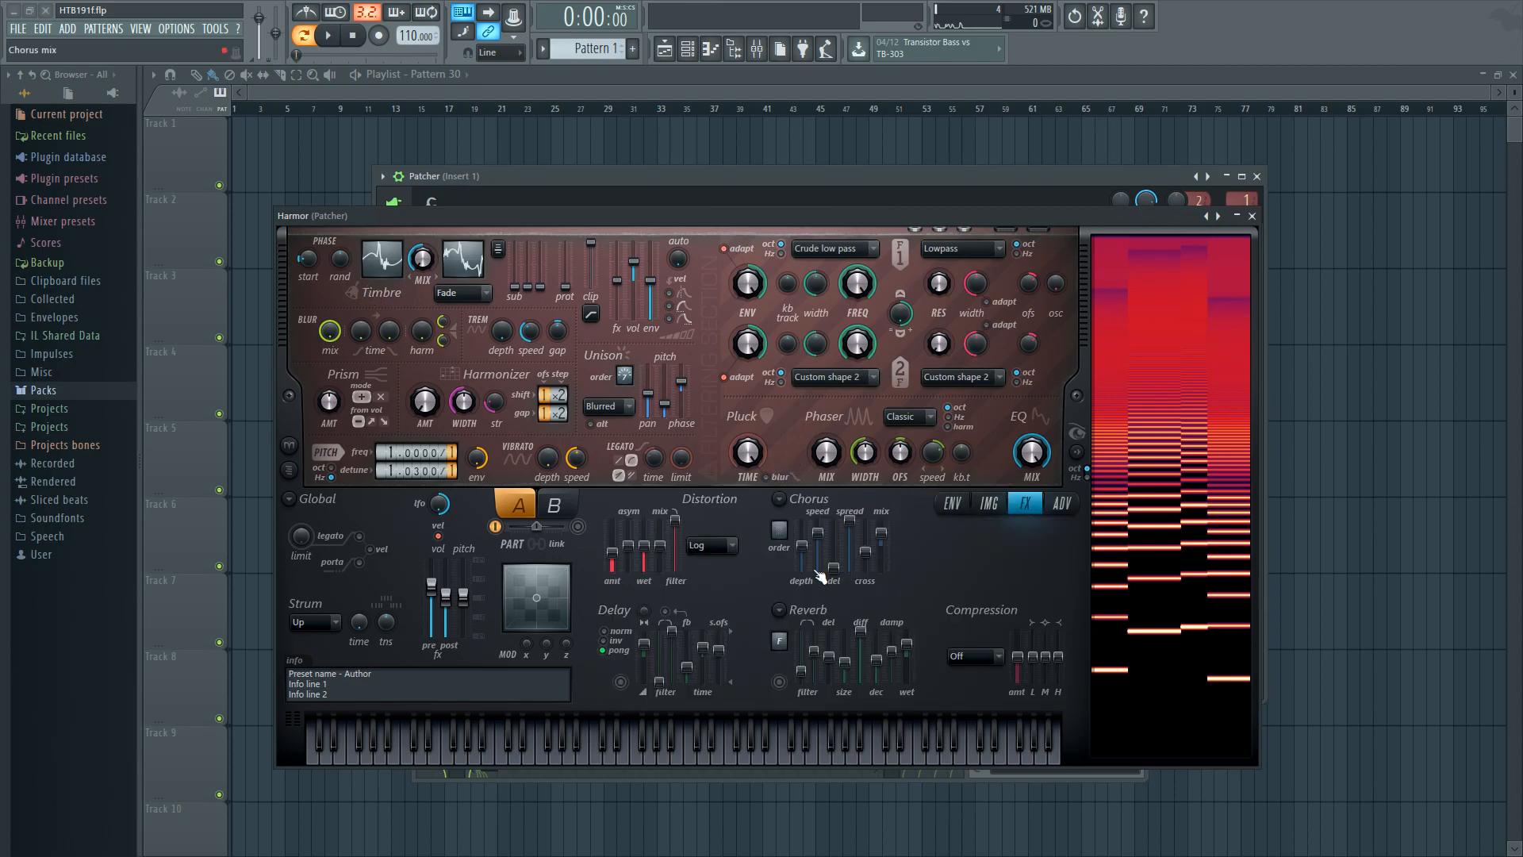
click(955, 505)
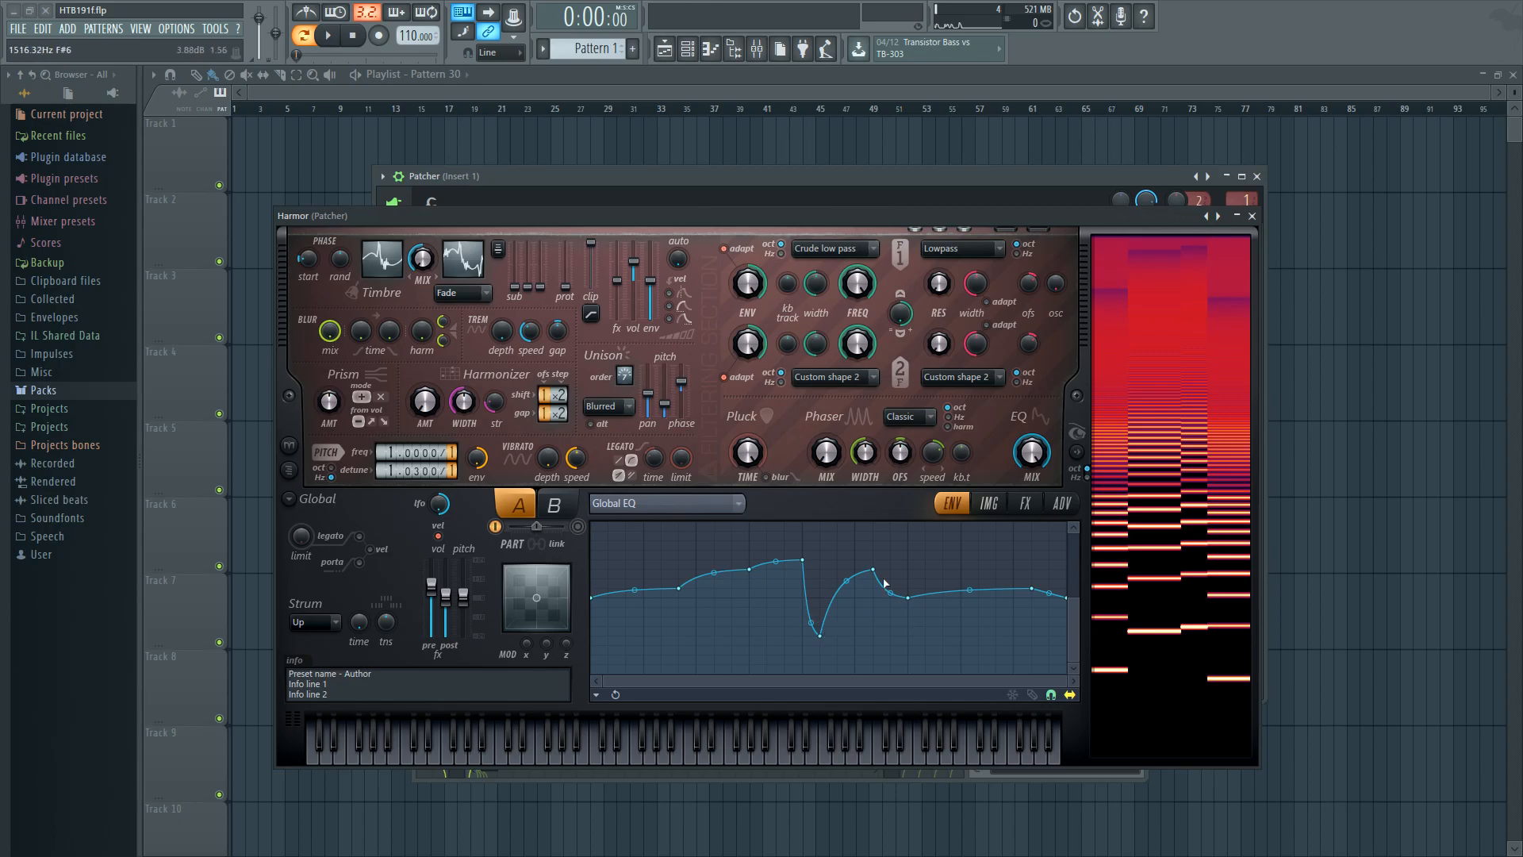
click(714, 508)
click(913, 347)
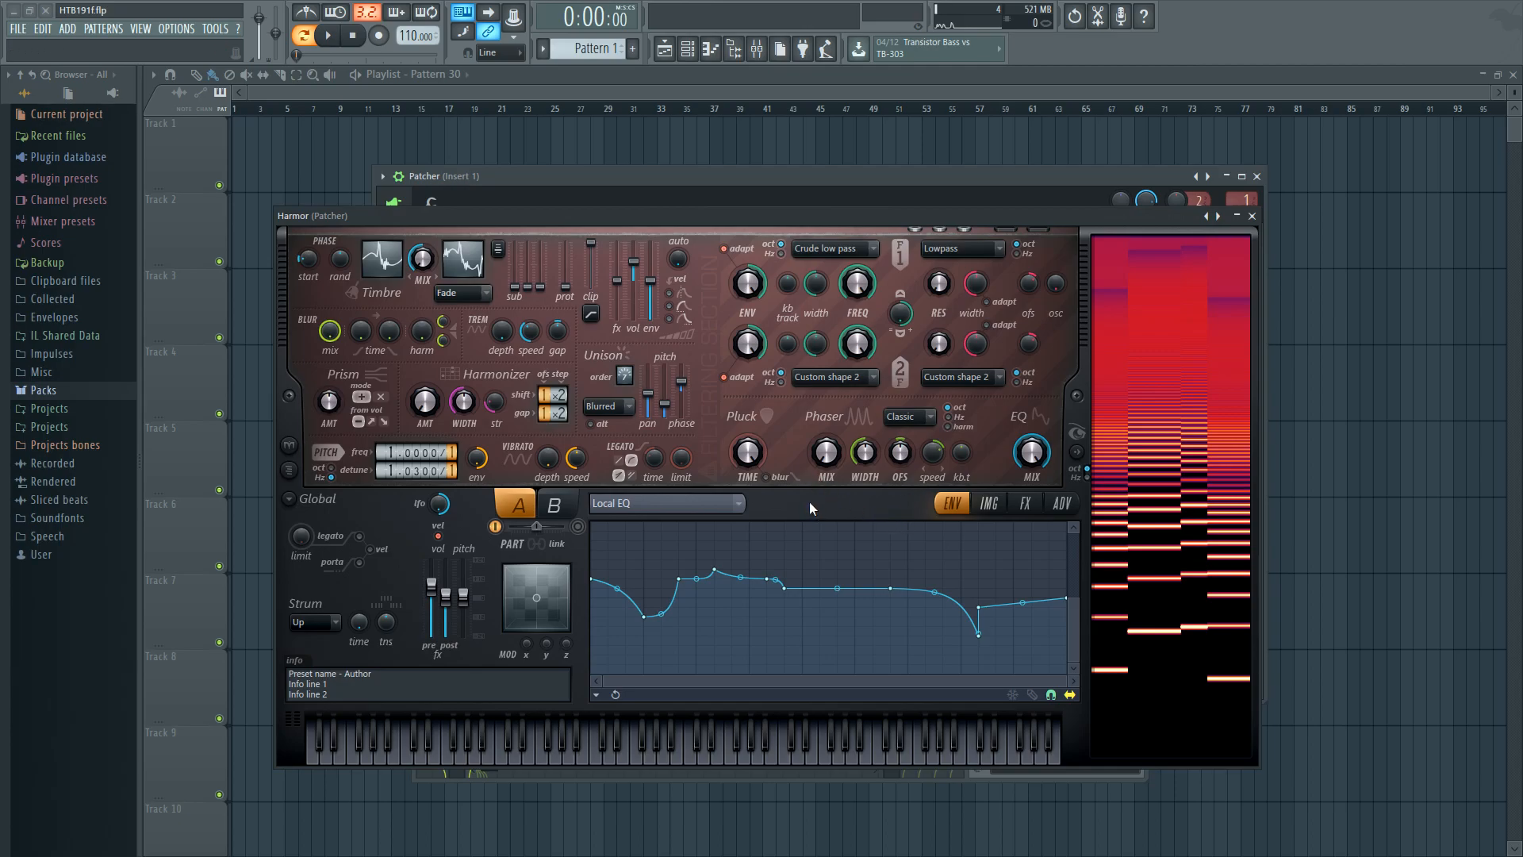
click(1252, 215)
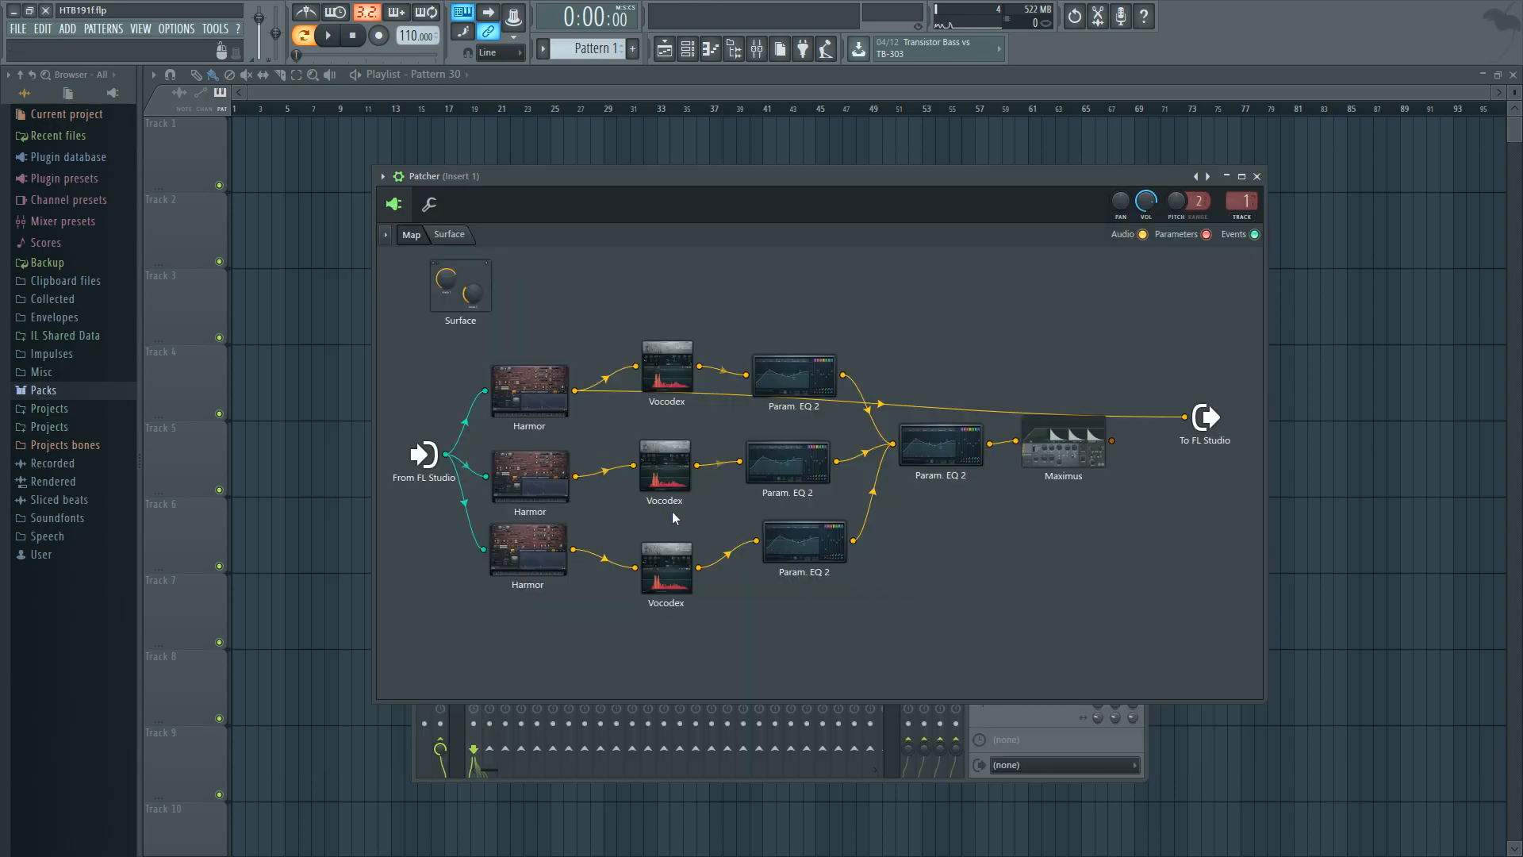
Open the middle Harmor, examine its Harmonic unison pitch curve, and close it
double_click(533, 481)
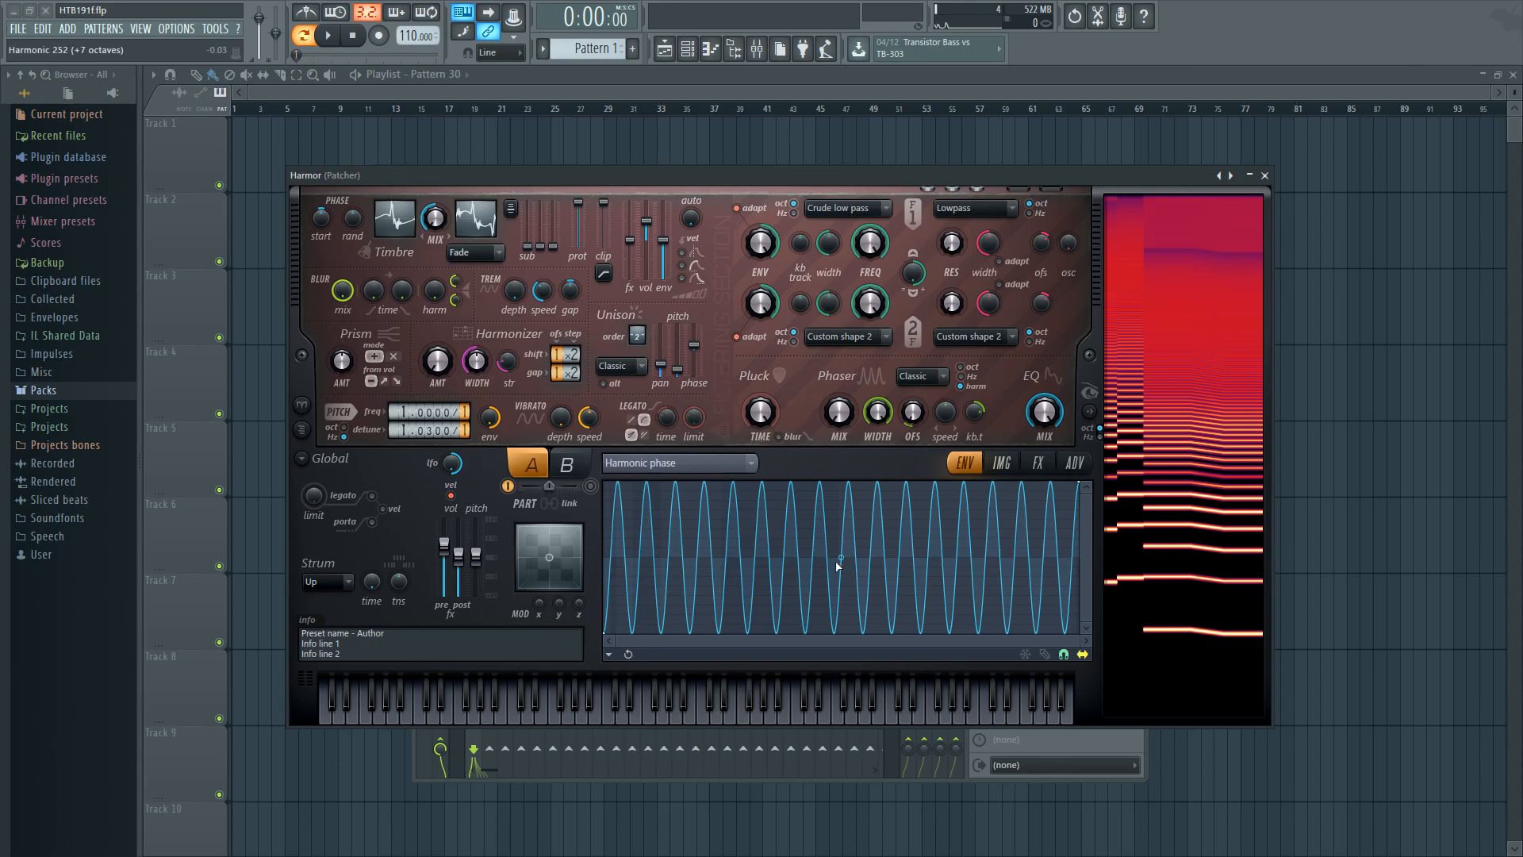
click(679, 462)
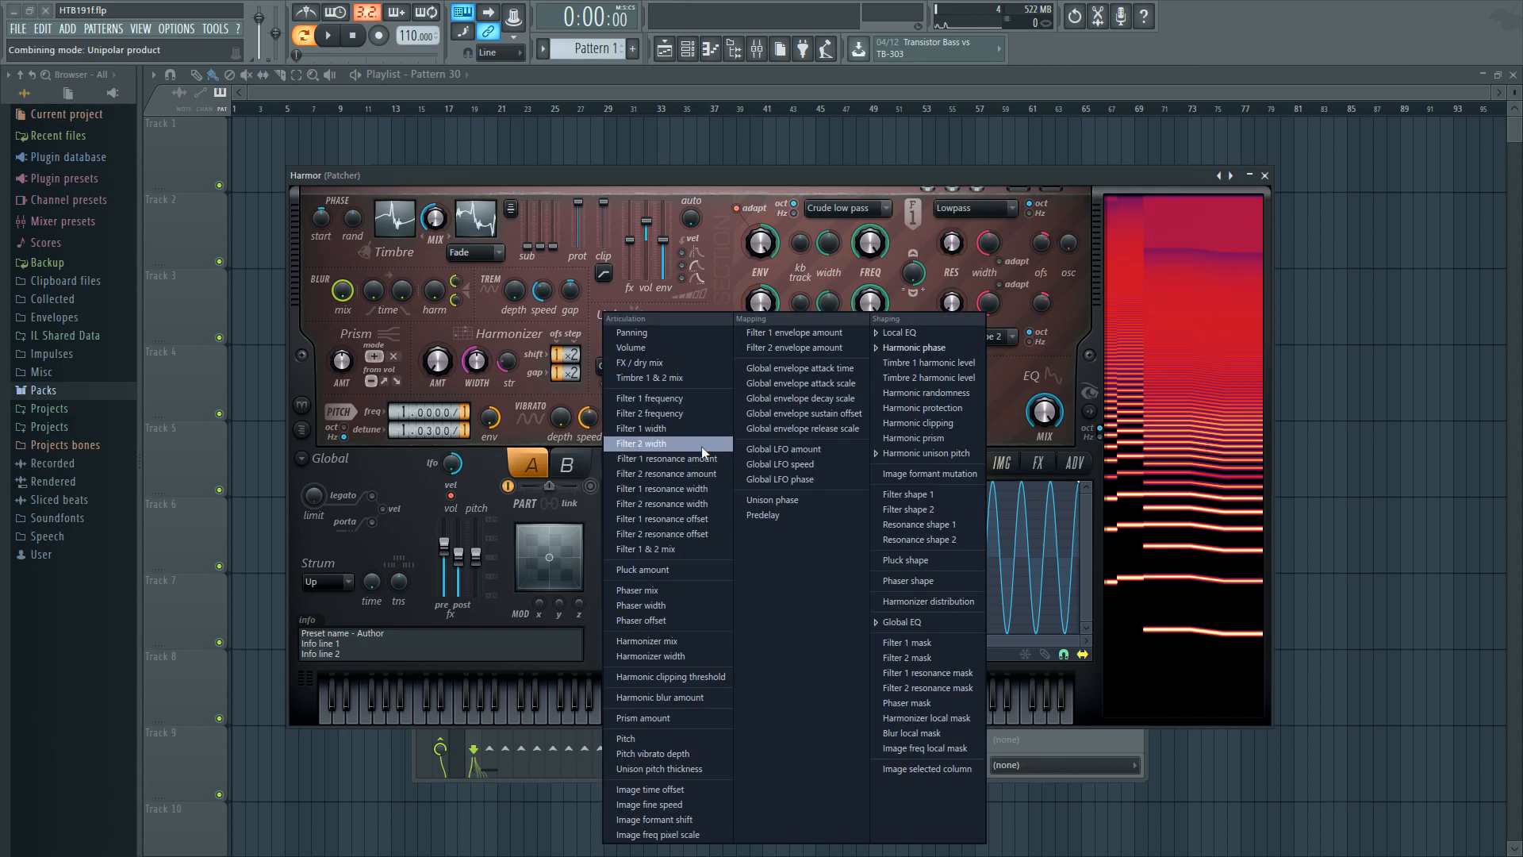
click(881, 453)
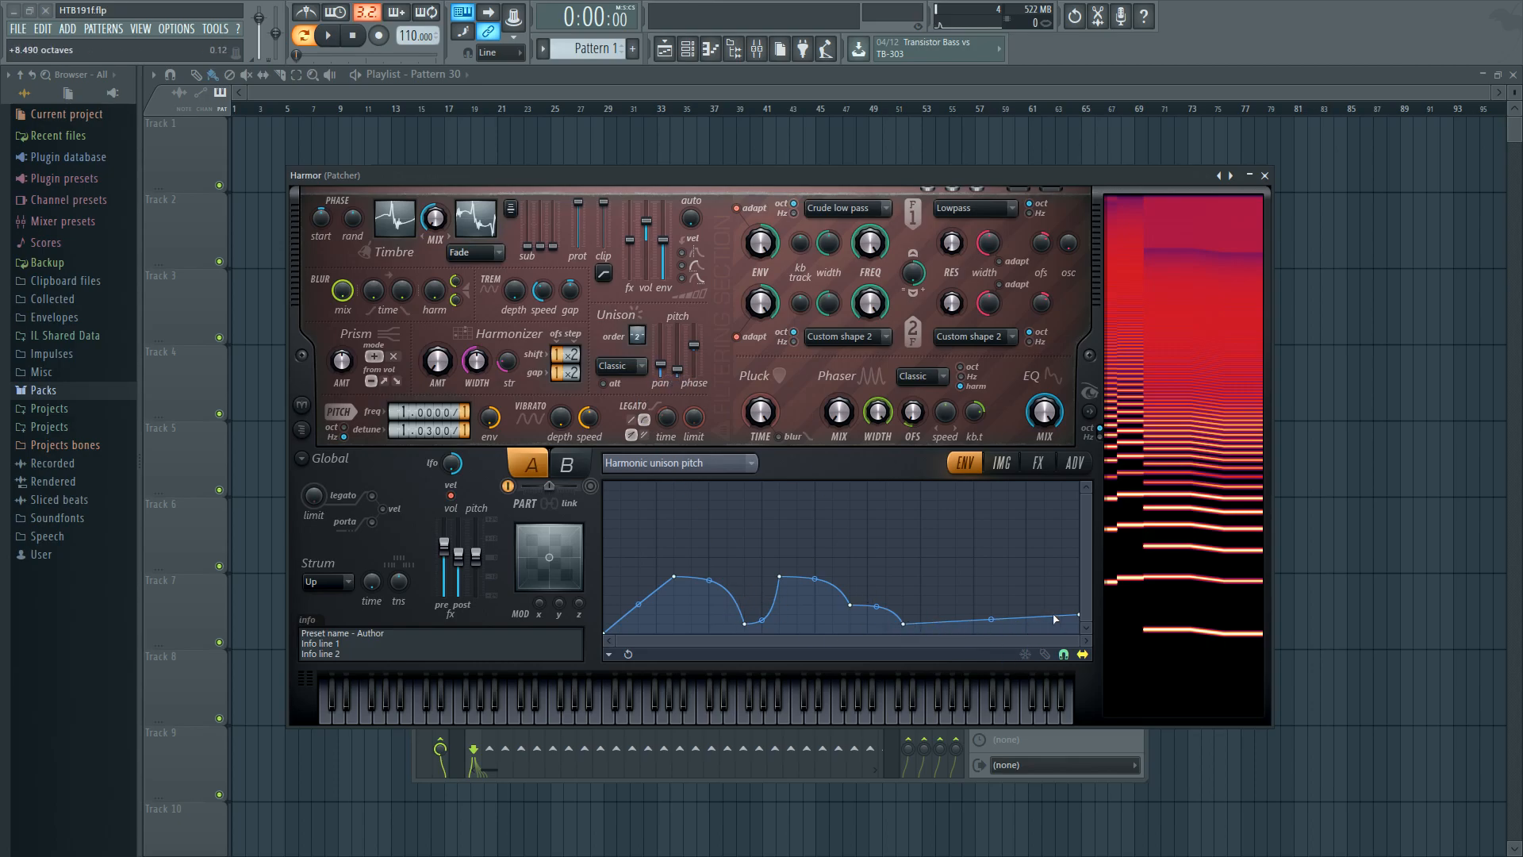
click(743, 467)
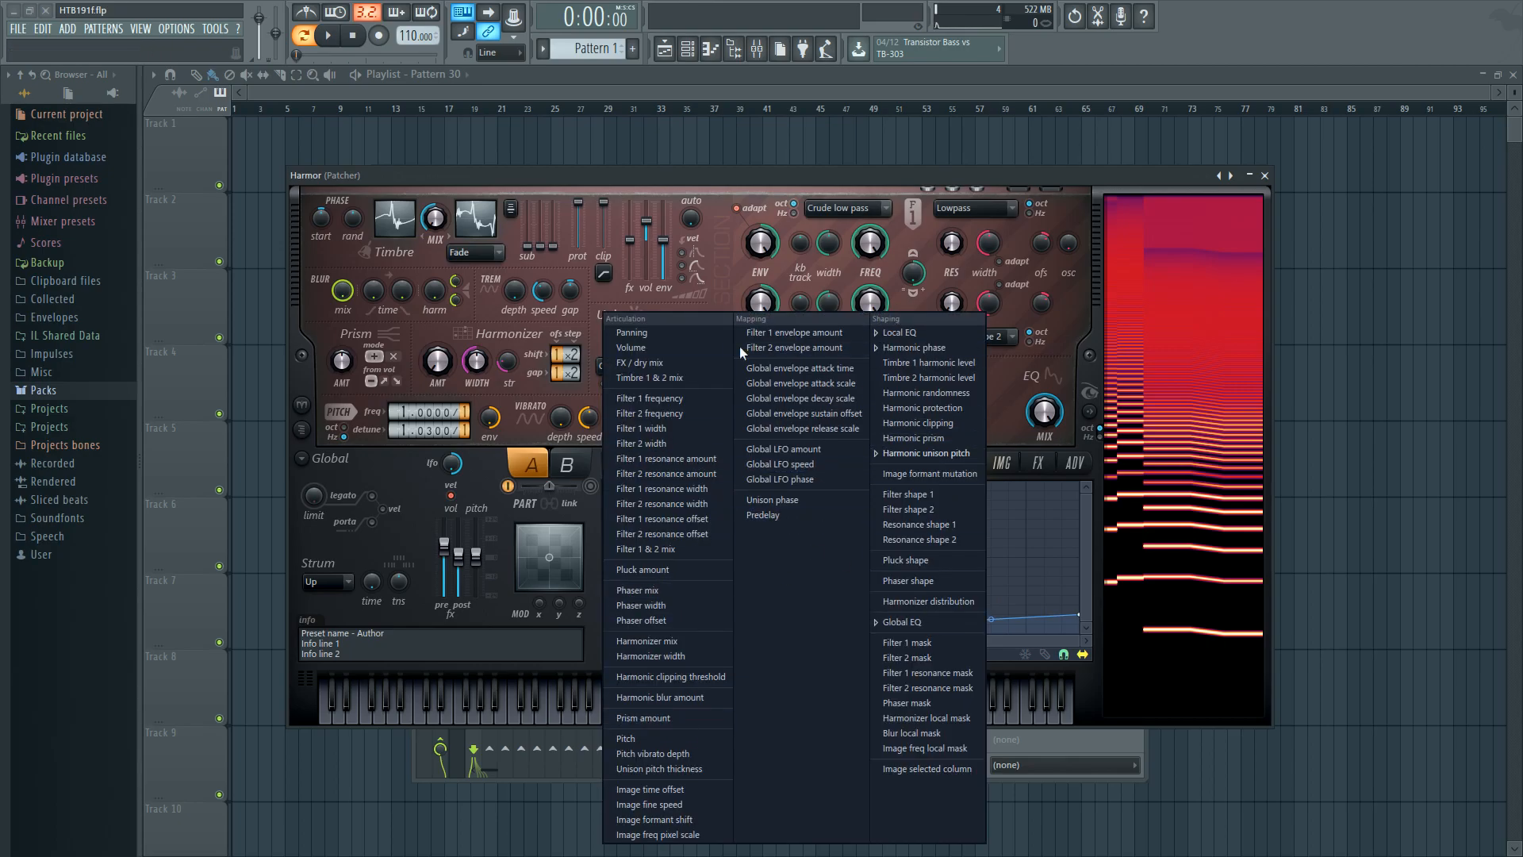
click(729, 264)
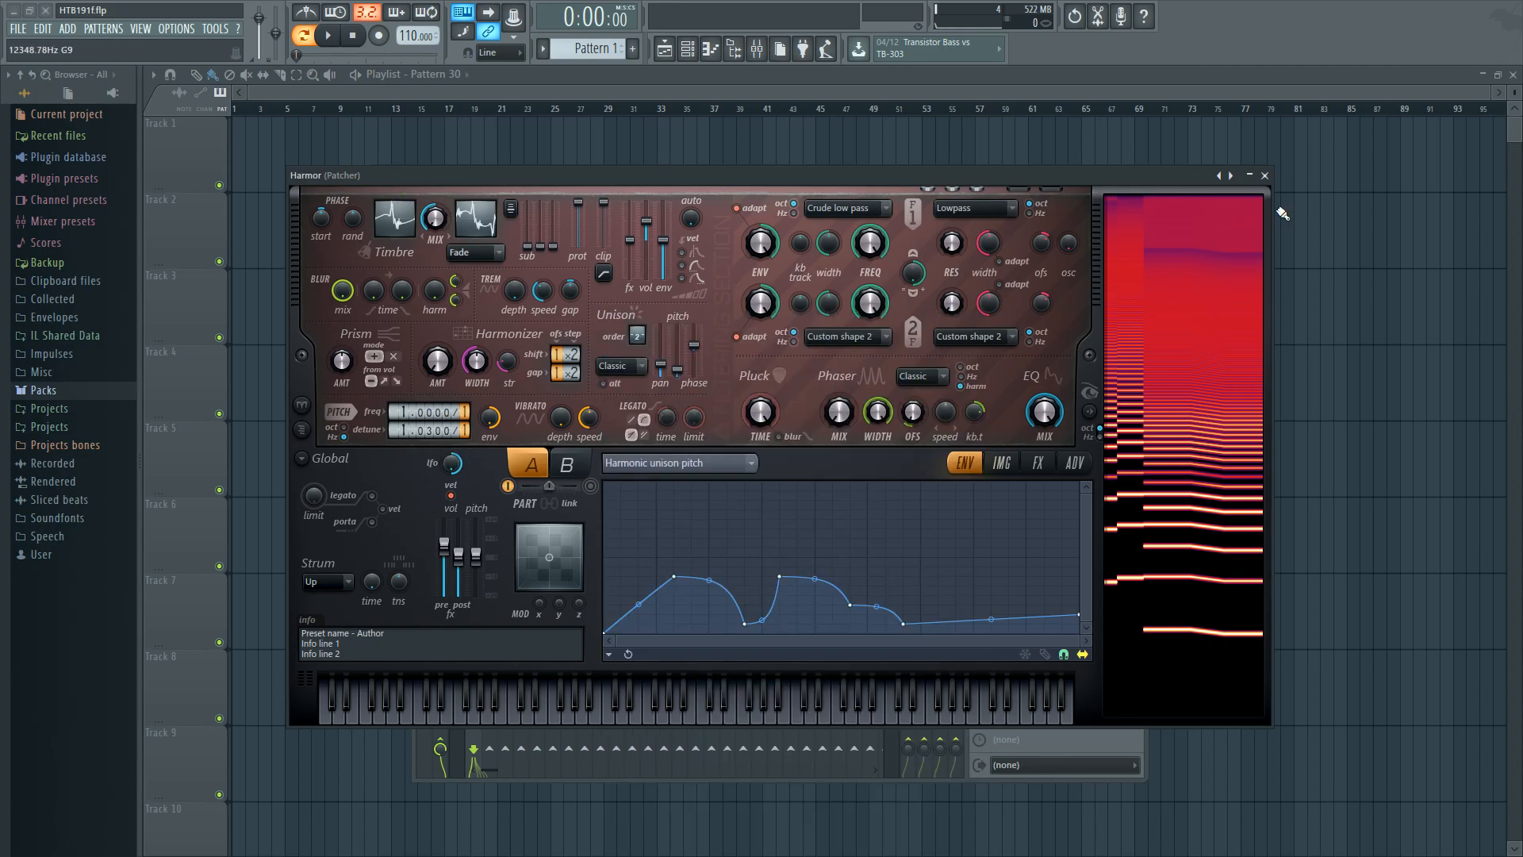
click(1267, 176)
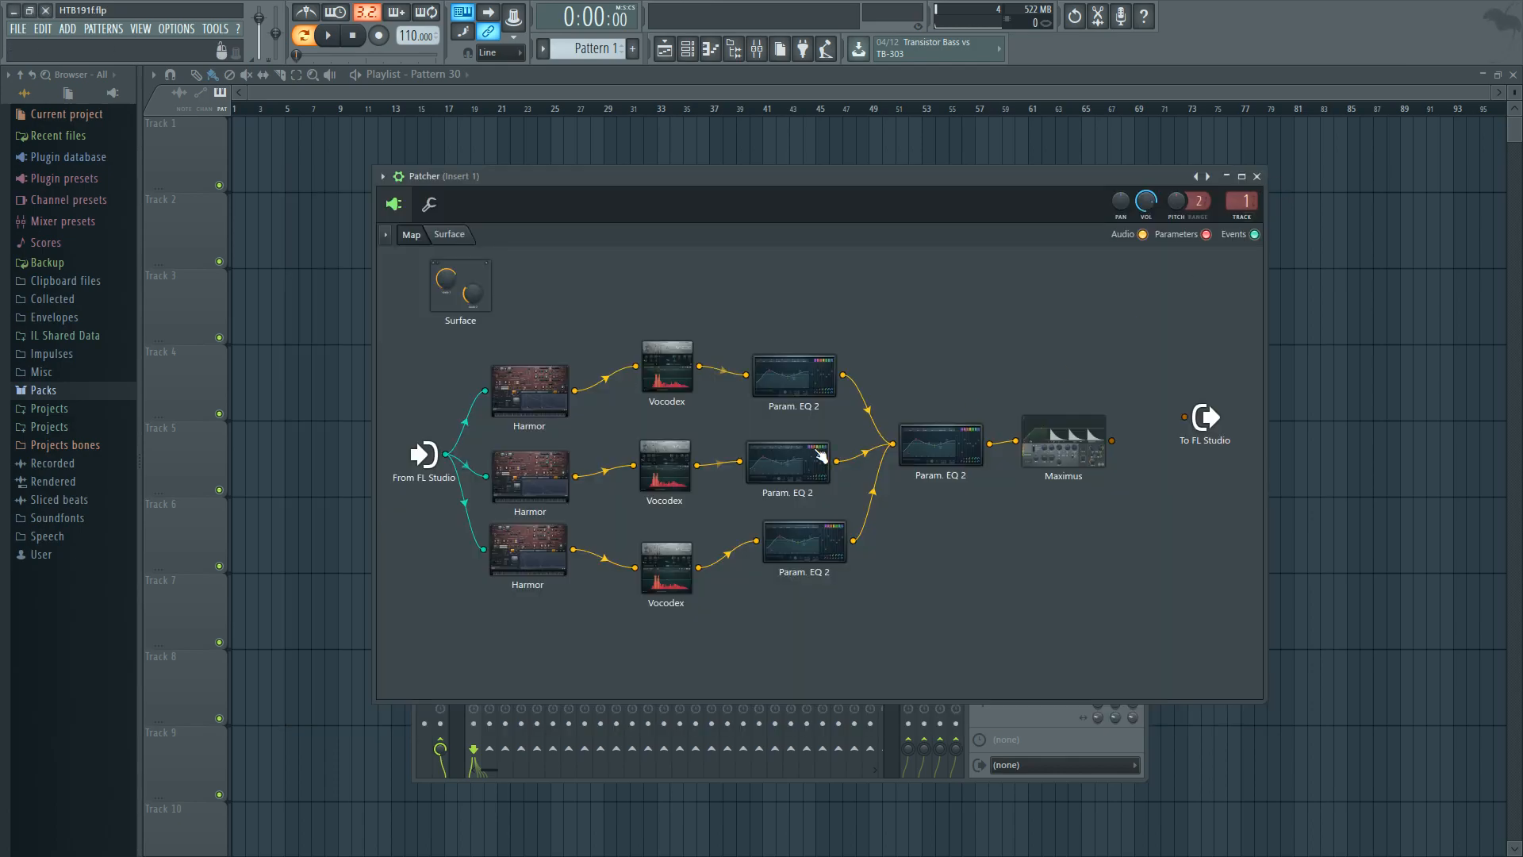
Open the bottom Harmor, compare its Harmonic phase and Harmonic unison pitch curves, and close it
double_click(531, 546)
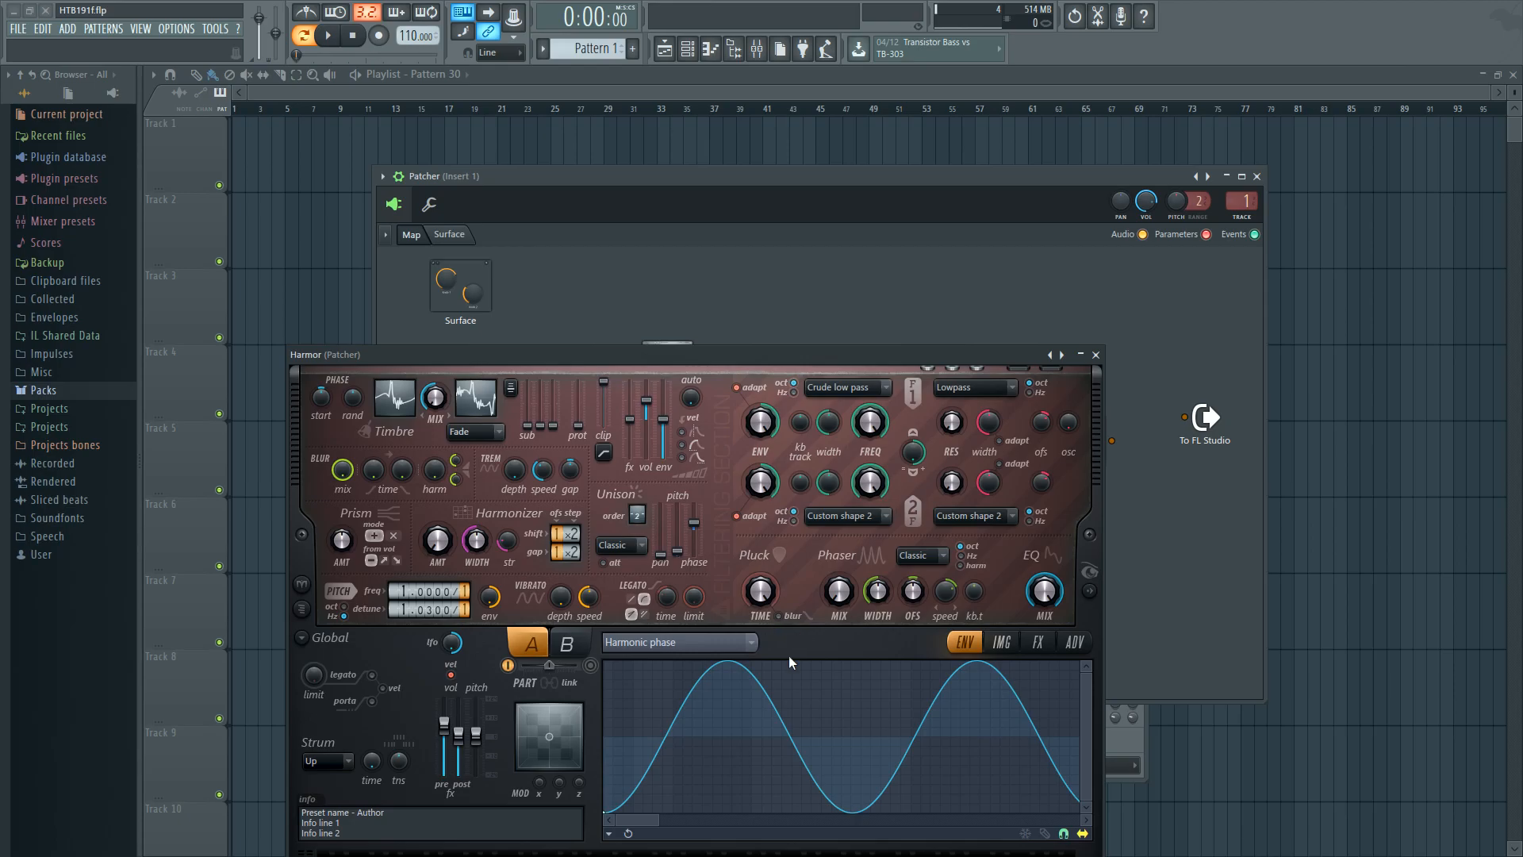
drag(659, 820, 1081, 818)
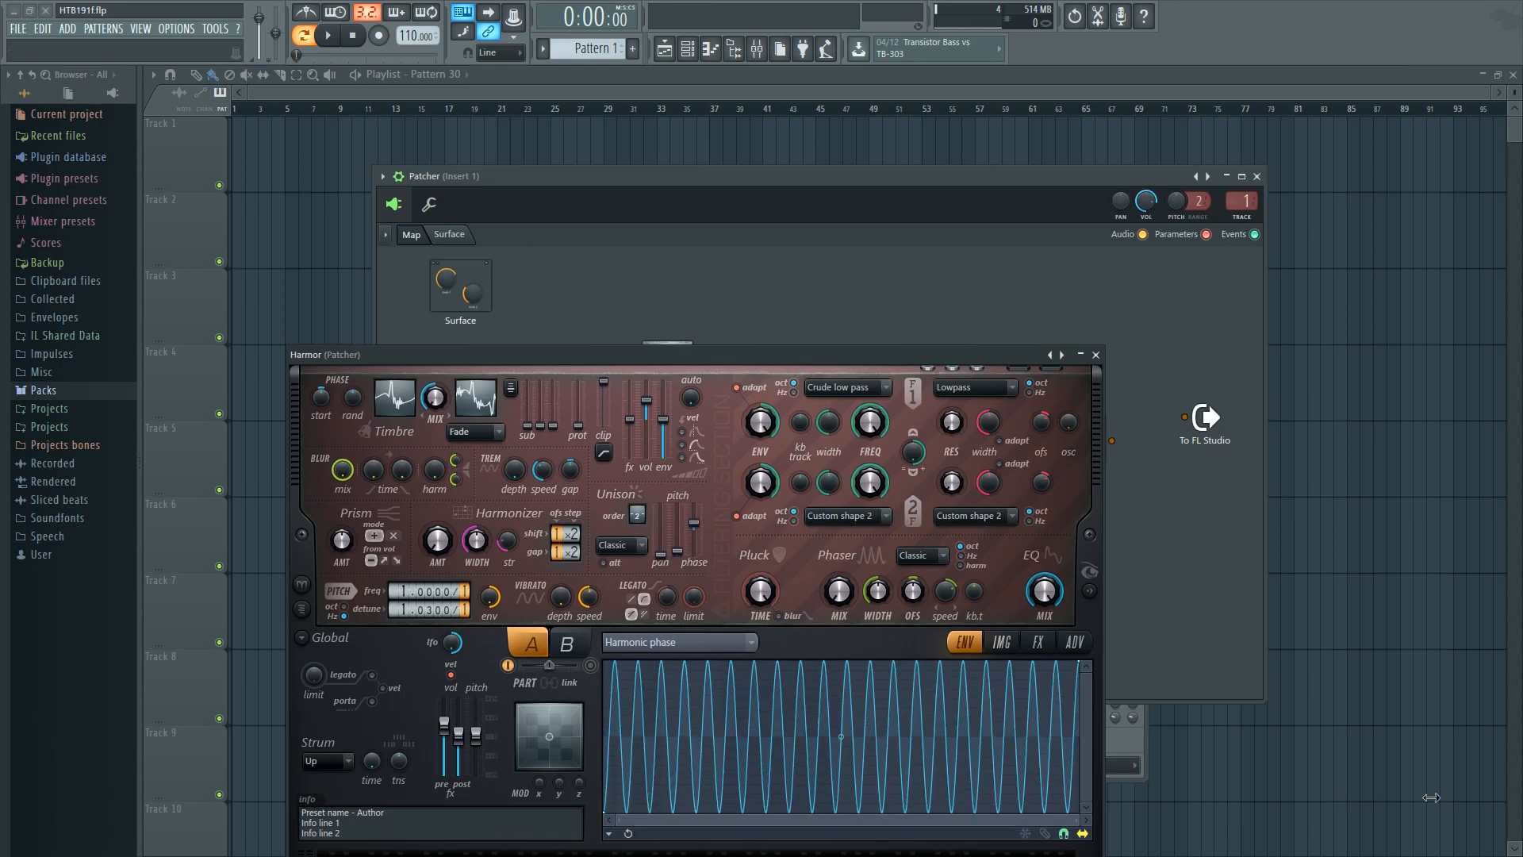
click(714, 642)
click(921, 453)
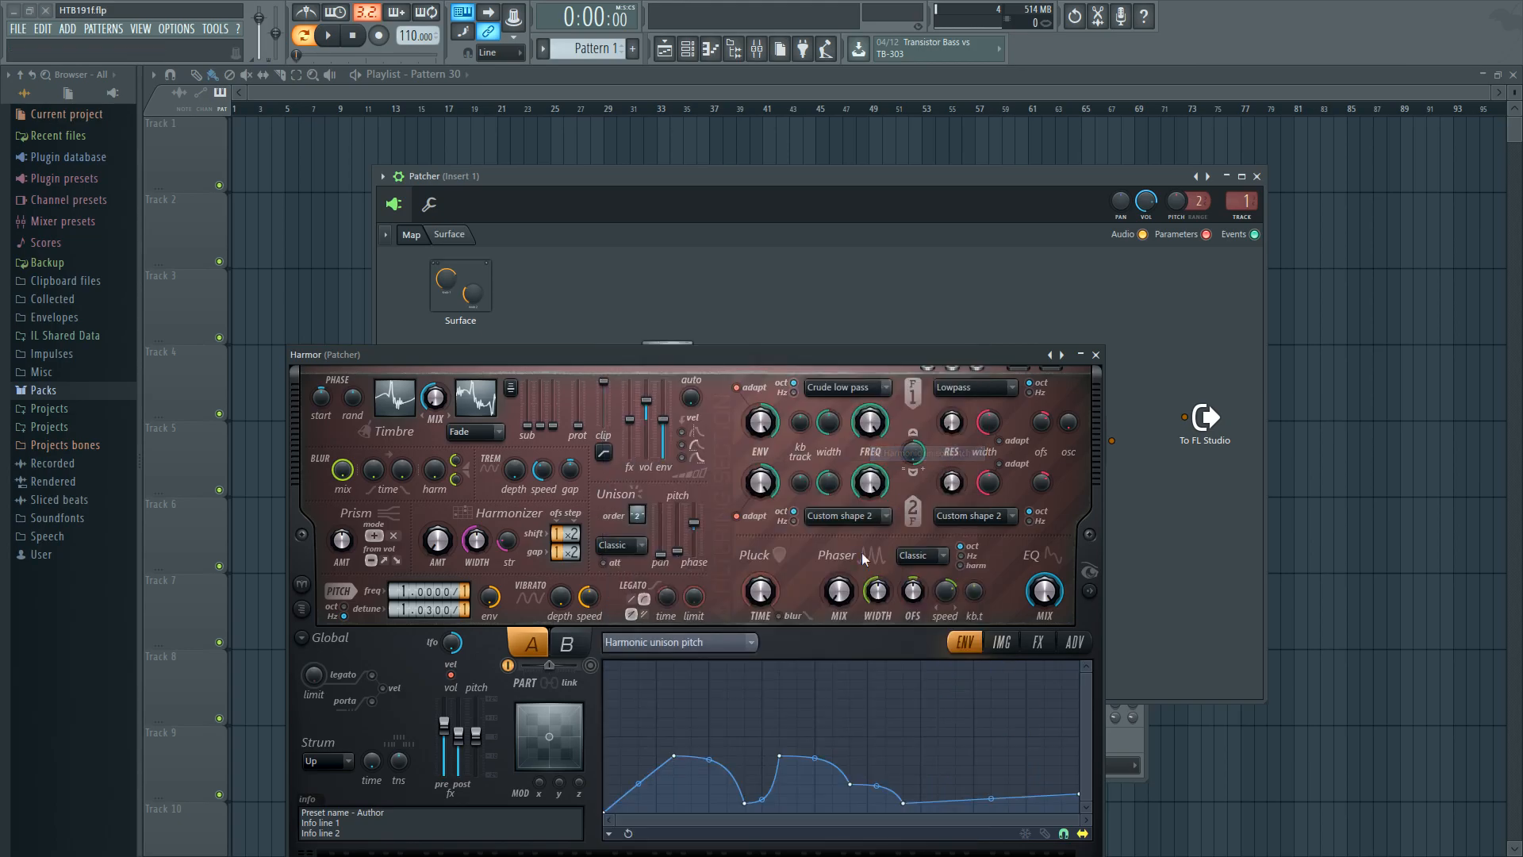
click(714, 642)
click(920, 354)
click(720, 644)
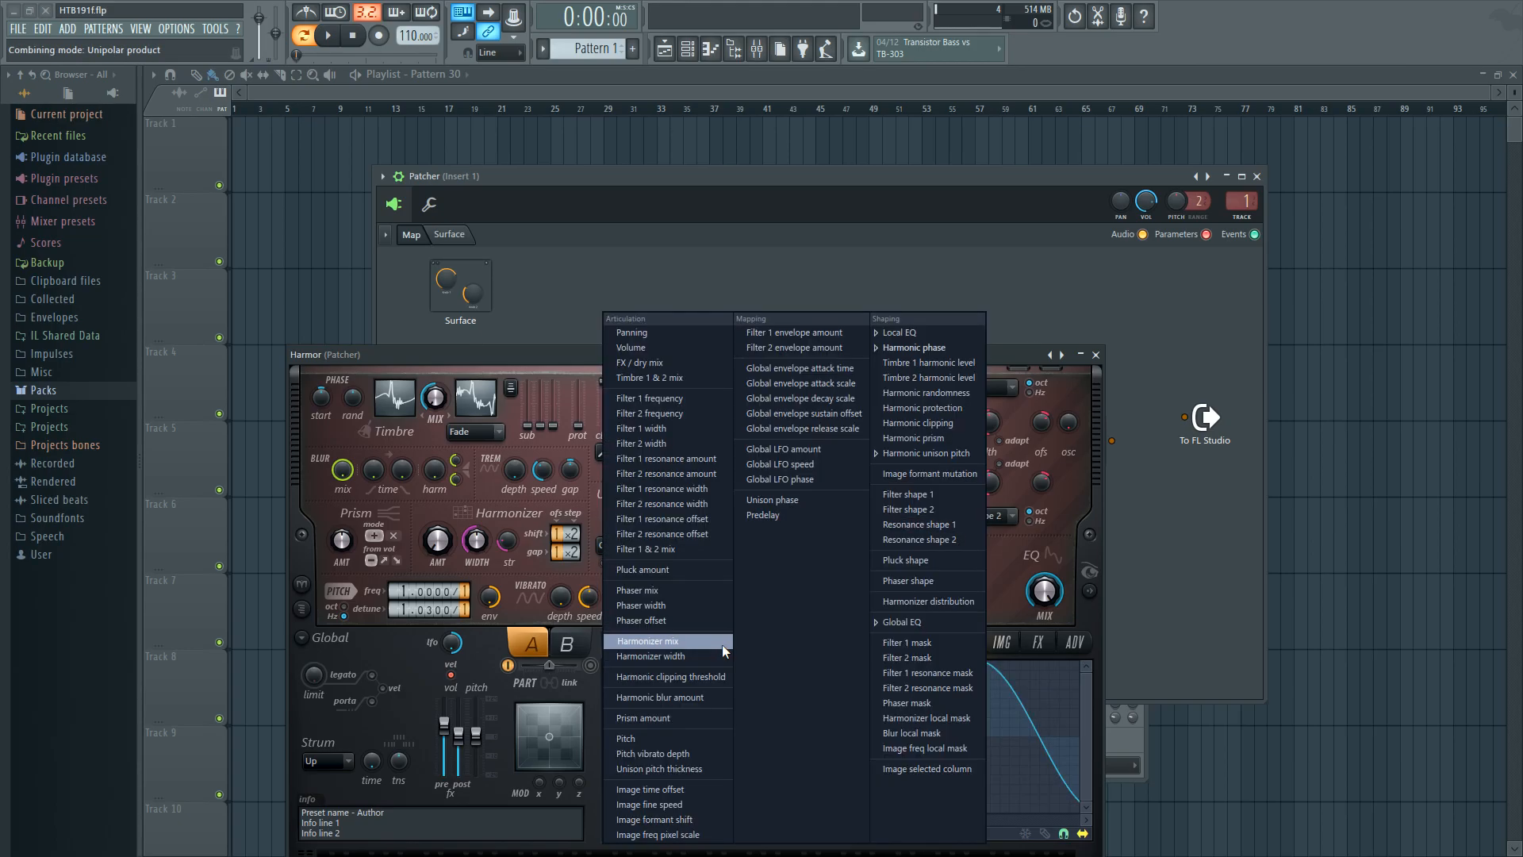
click(545, 356)
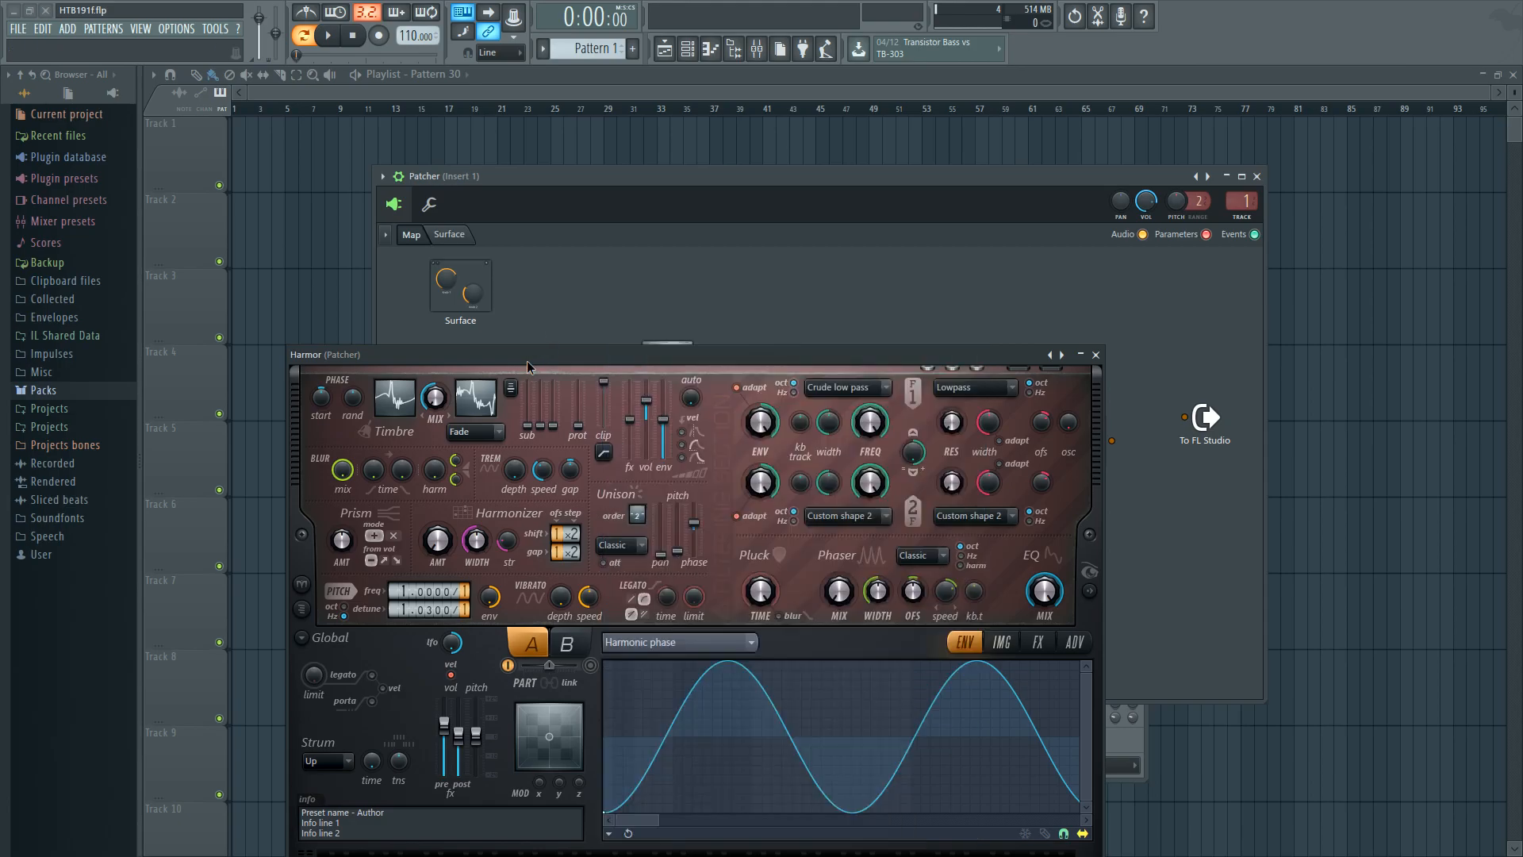
click(1096, 354)
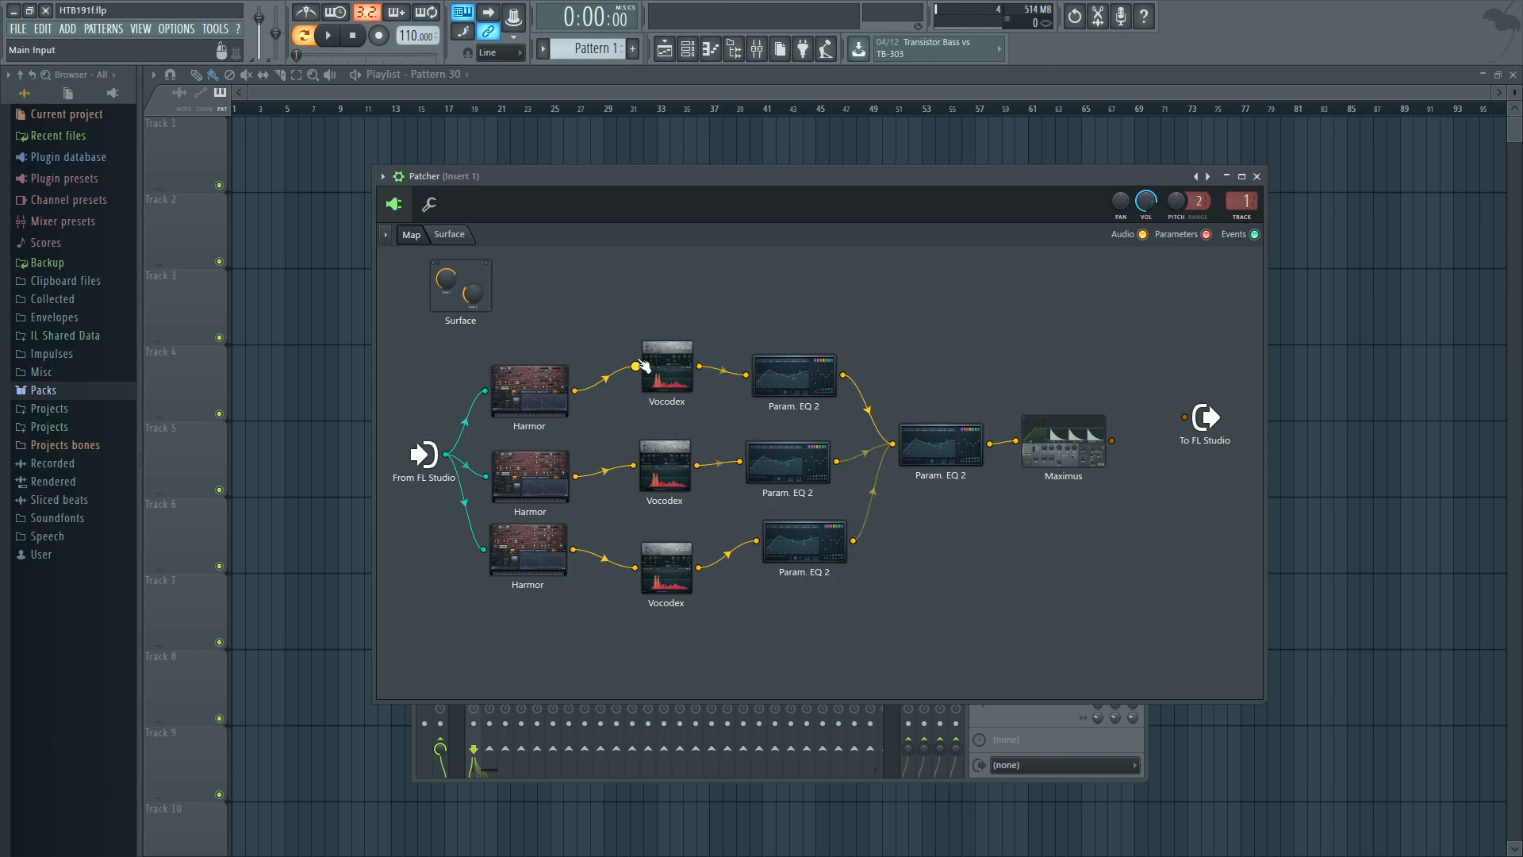
Shift the top Vocodex module slightly toward its Harmor, open it, and display its Band distribution curve
drag(668, 370, 645, 378)
double_click(663, 379)
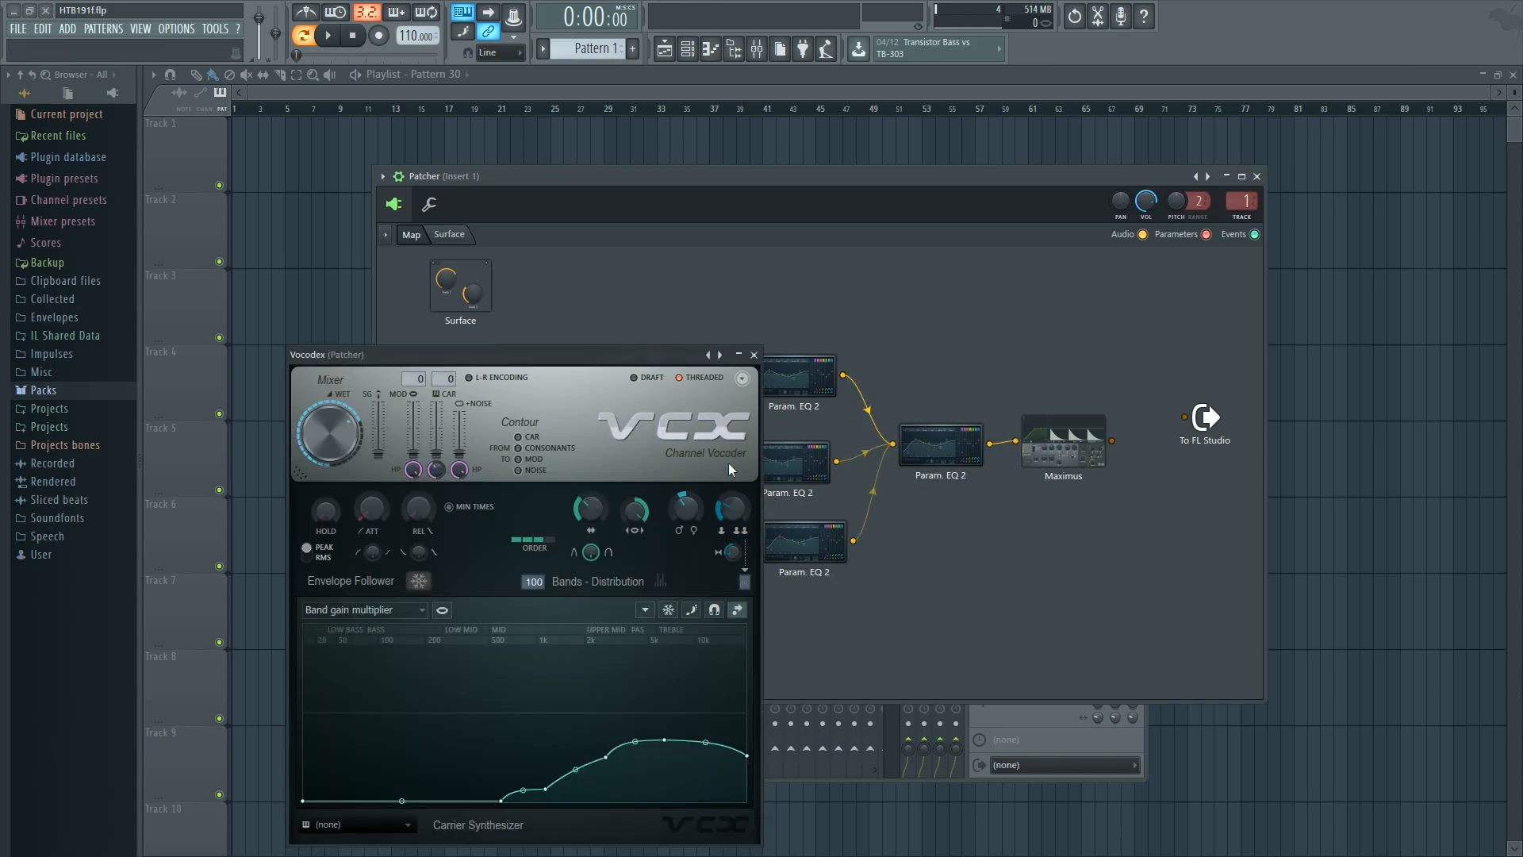
click(555, 572)
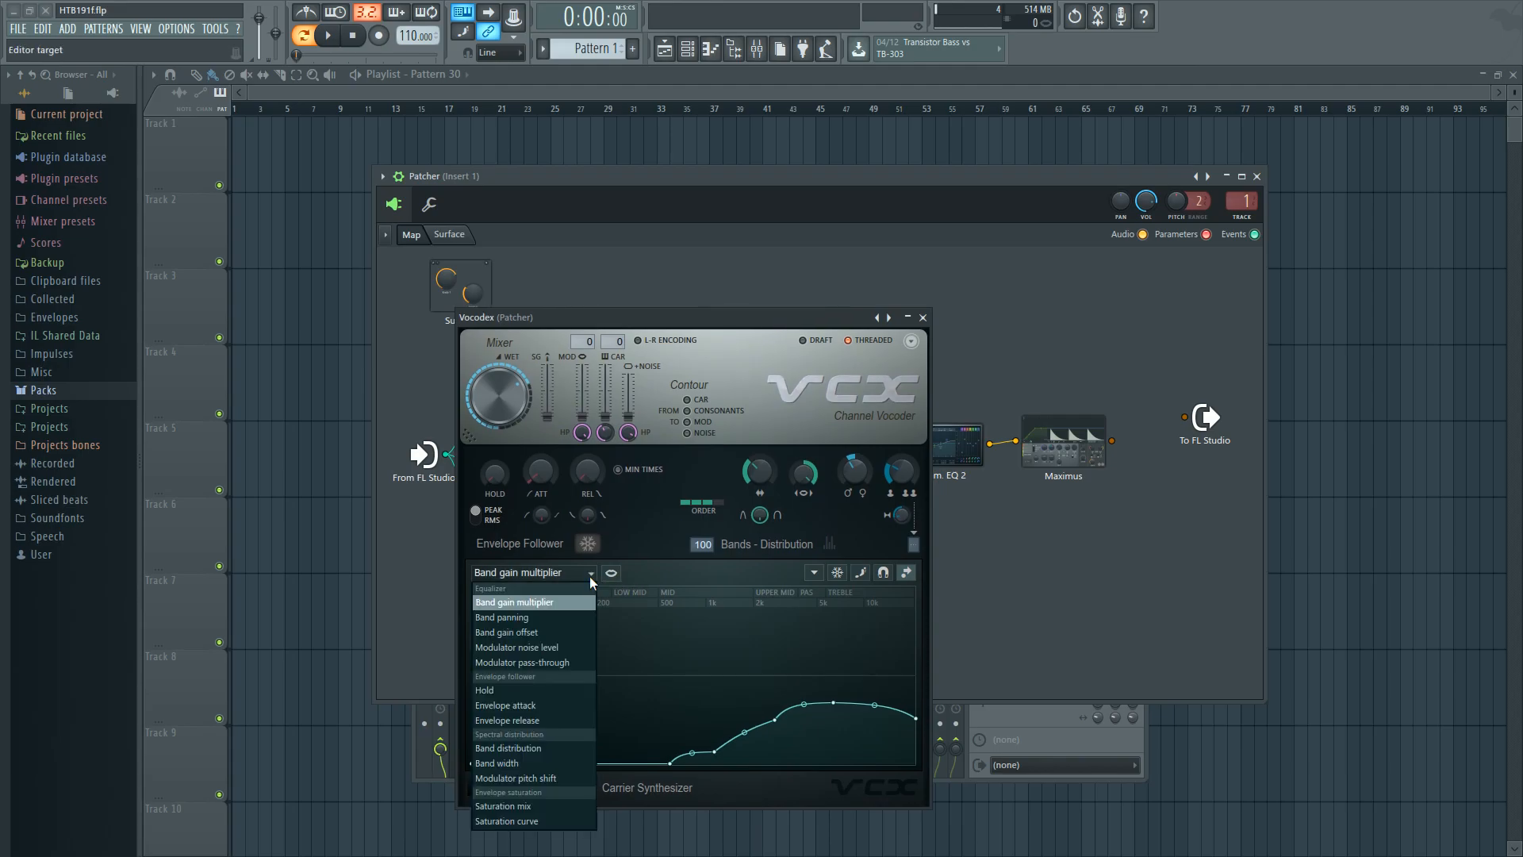
click(532, 748)
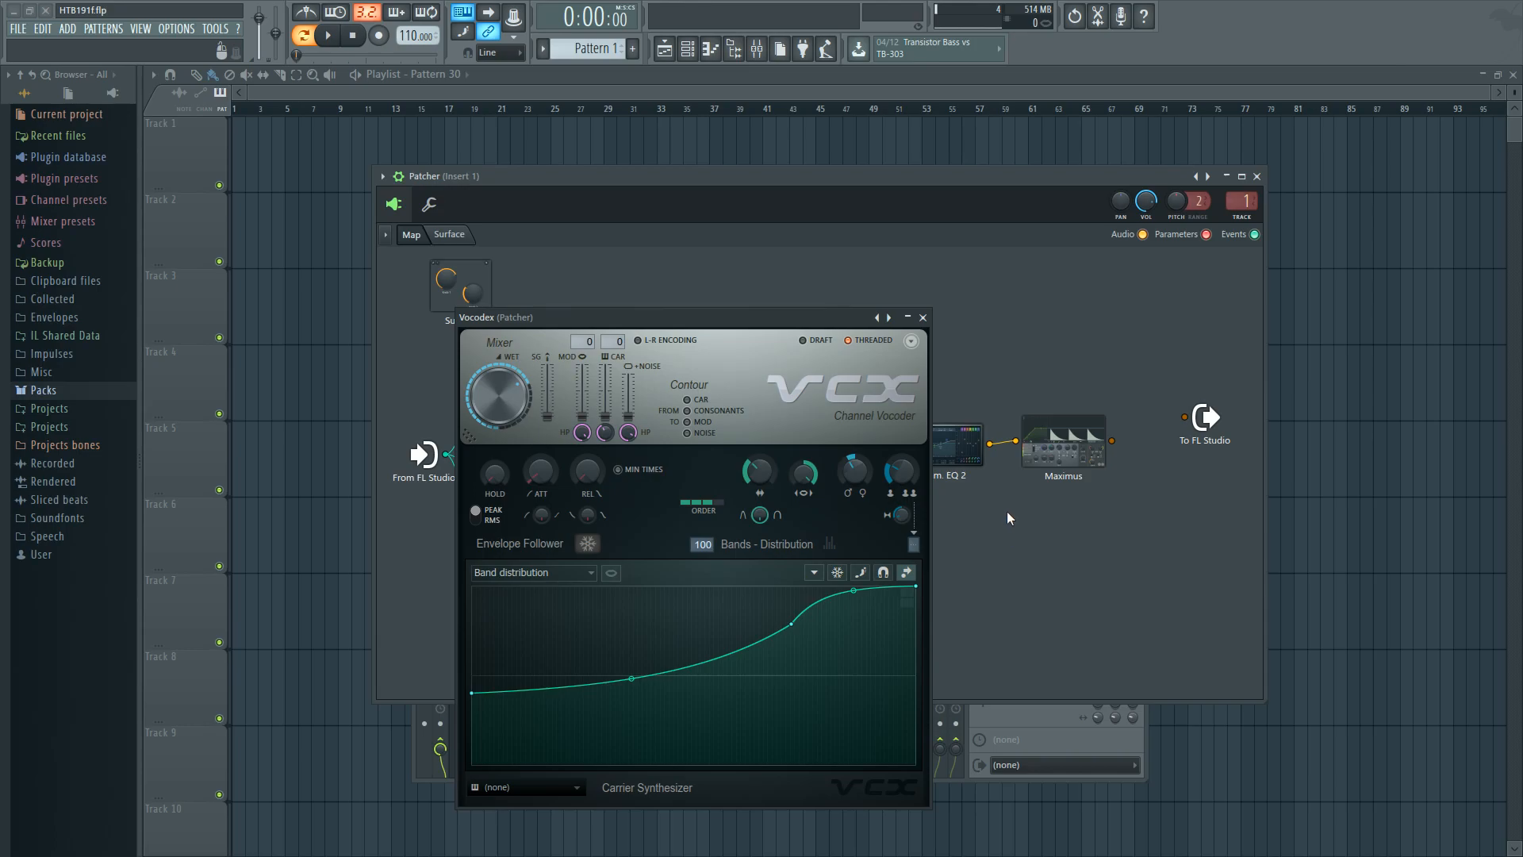
Move the Vocodex window off the map, nudge the middle and bottom Param. EQ 2 modules, and move the window back
drag(790, 318, 1207, 280)
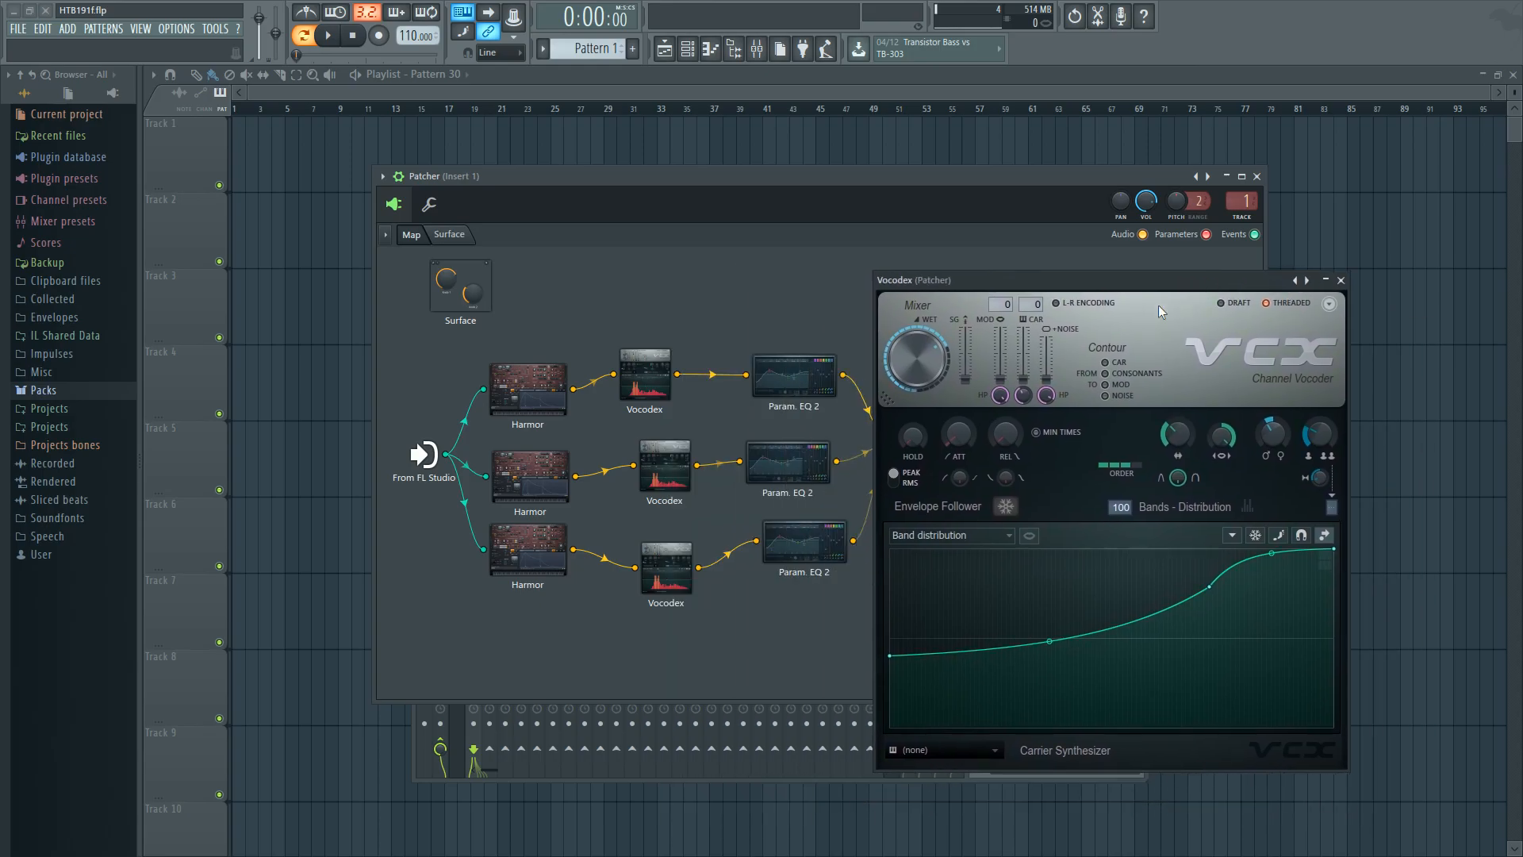
drag(772, 466, 785, 459)
drag(794, 546, 812, 556)
drag(1150, 289, 708, 199)
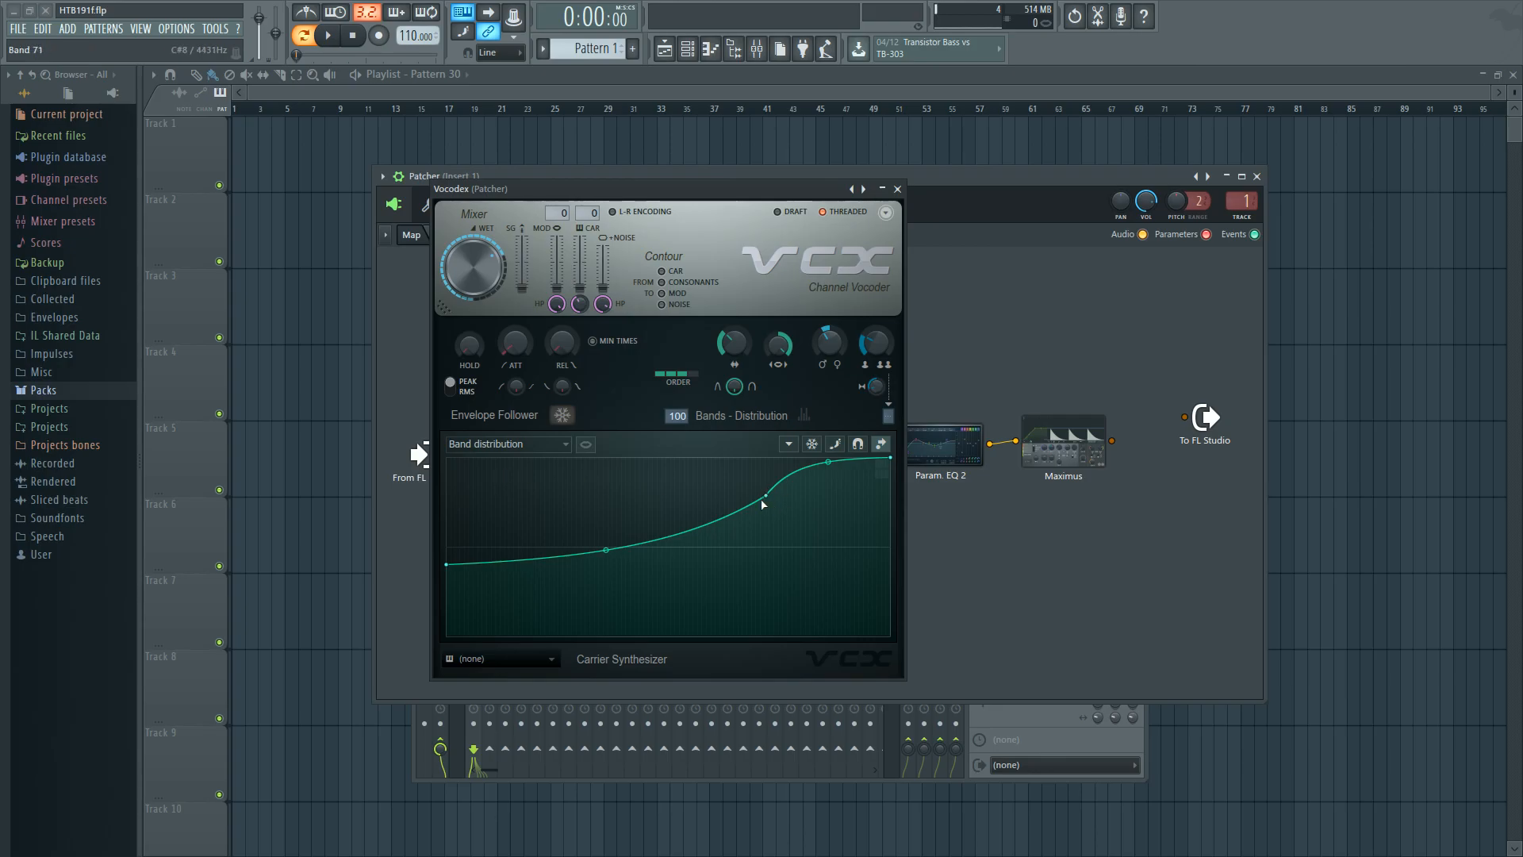
Examine the top Vocodex's Band gain multiplier curve and switch back to Band distribution
click(547, 444)
click(538, 473)
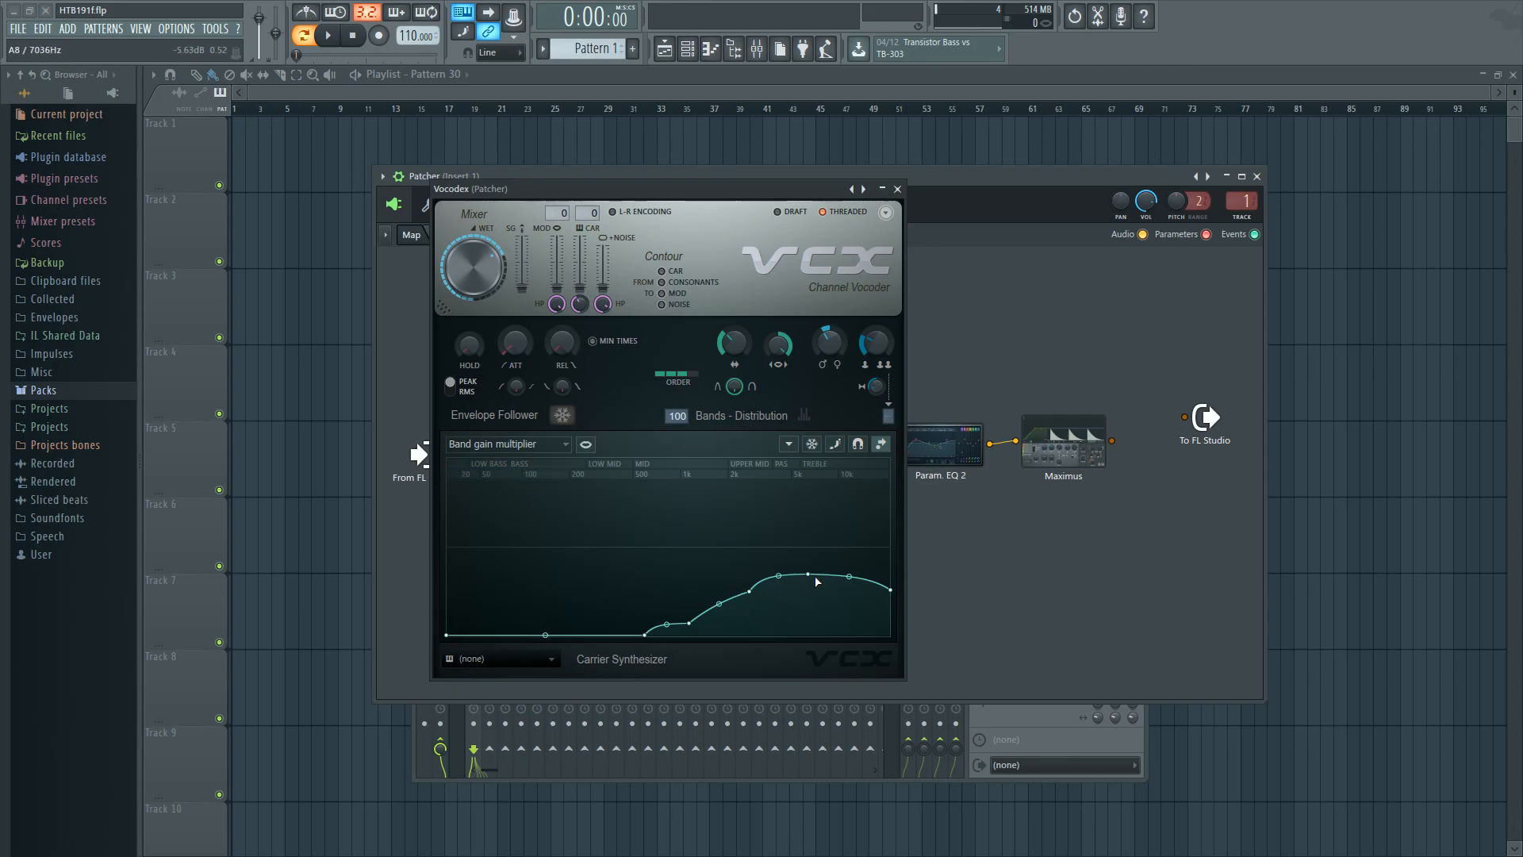
click(516, 444)
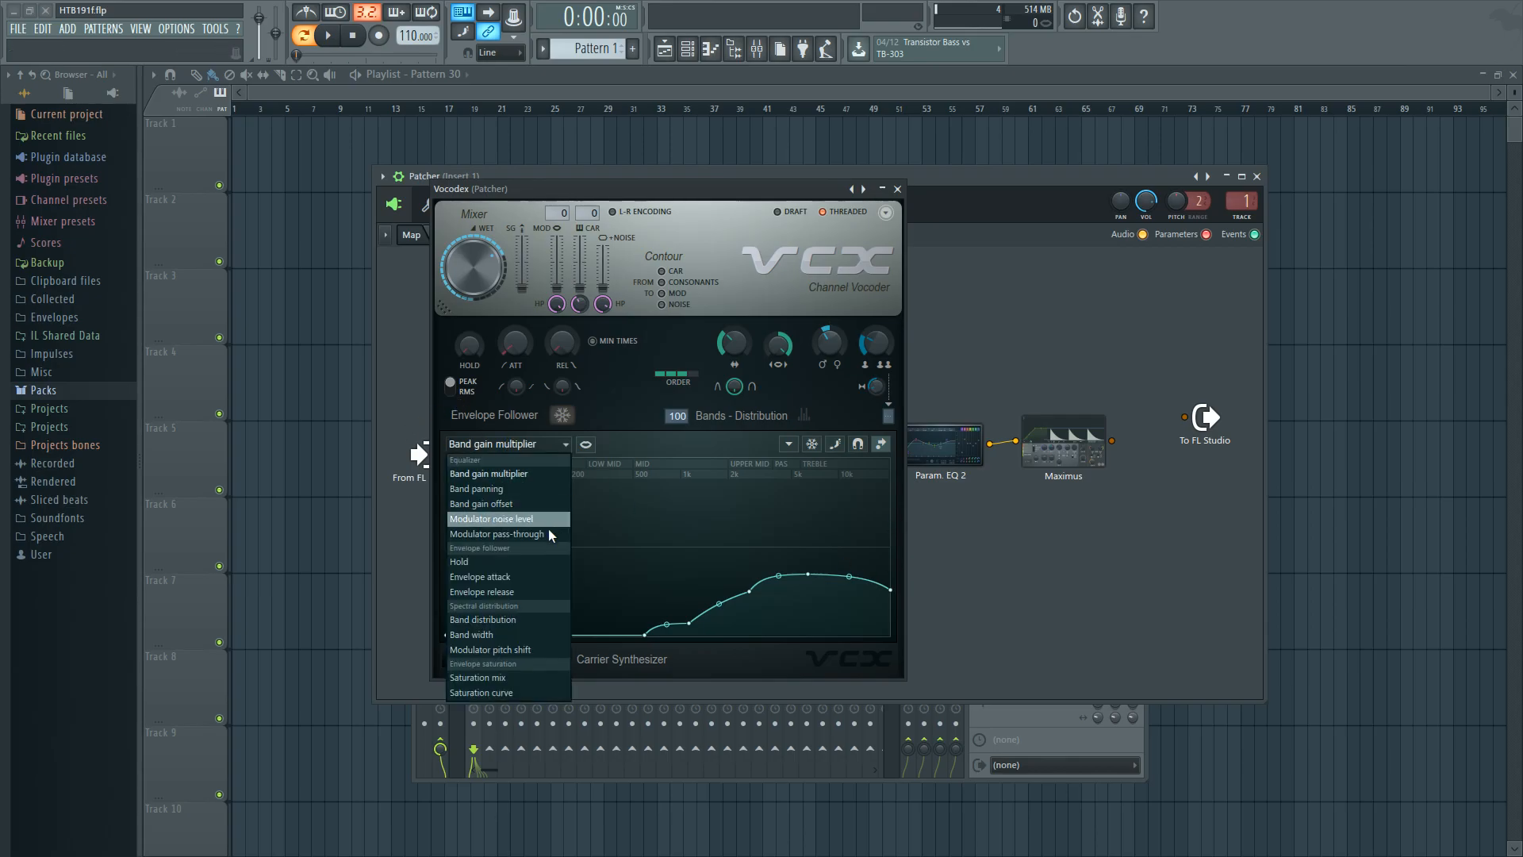
click(551, 617)
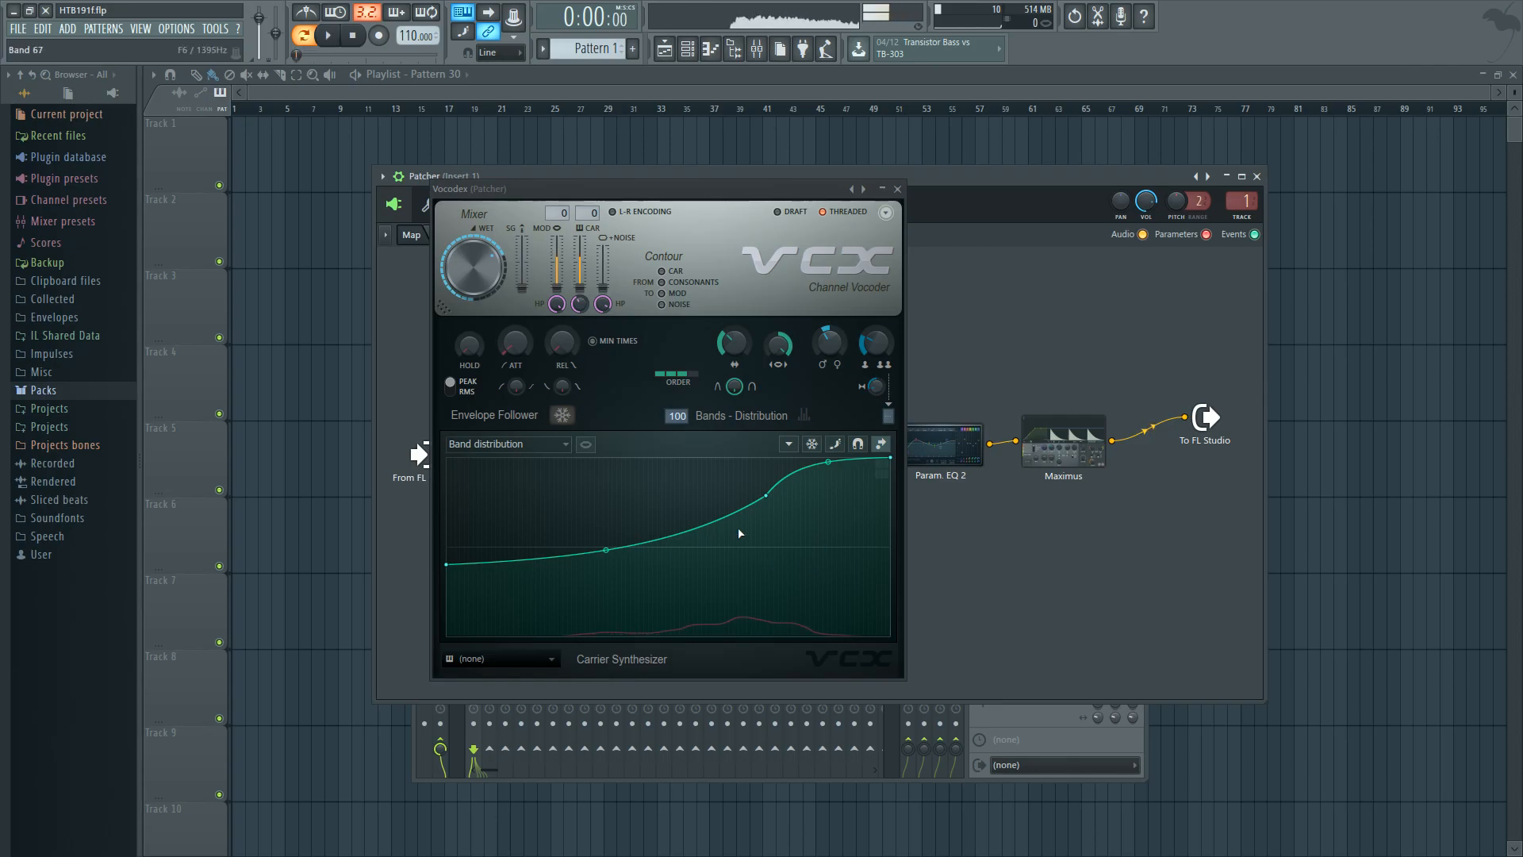
Delete the middle point of the Band distribution curve to make it a straight line, and play the pattern
right_click(767, 497)
right_click(665, 469)
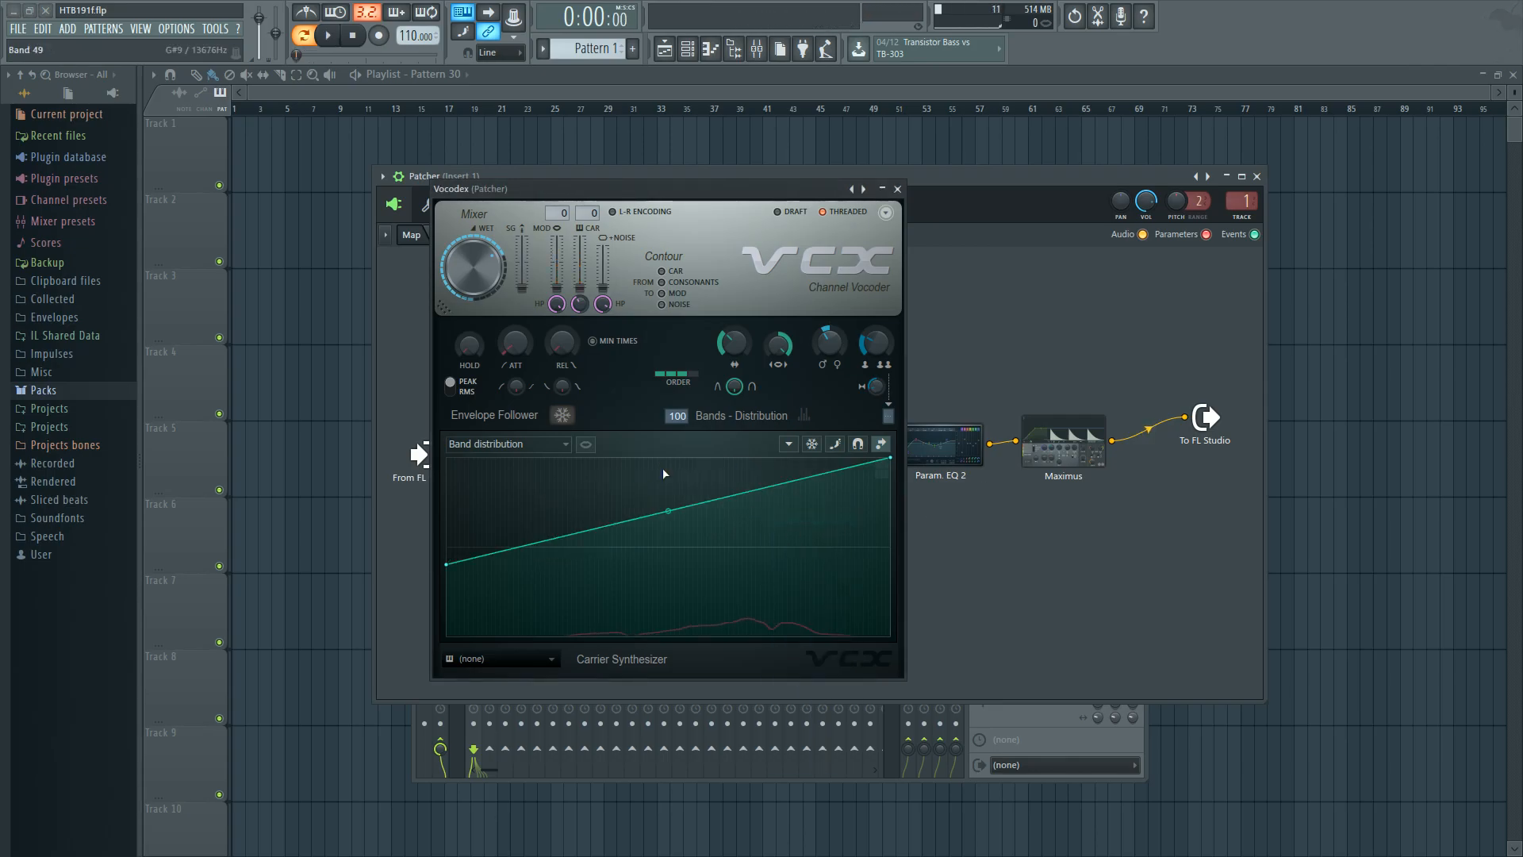
key(space)
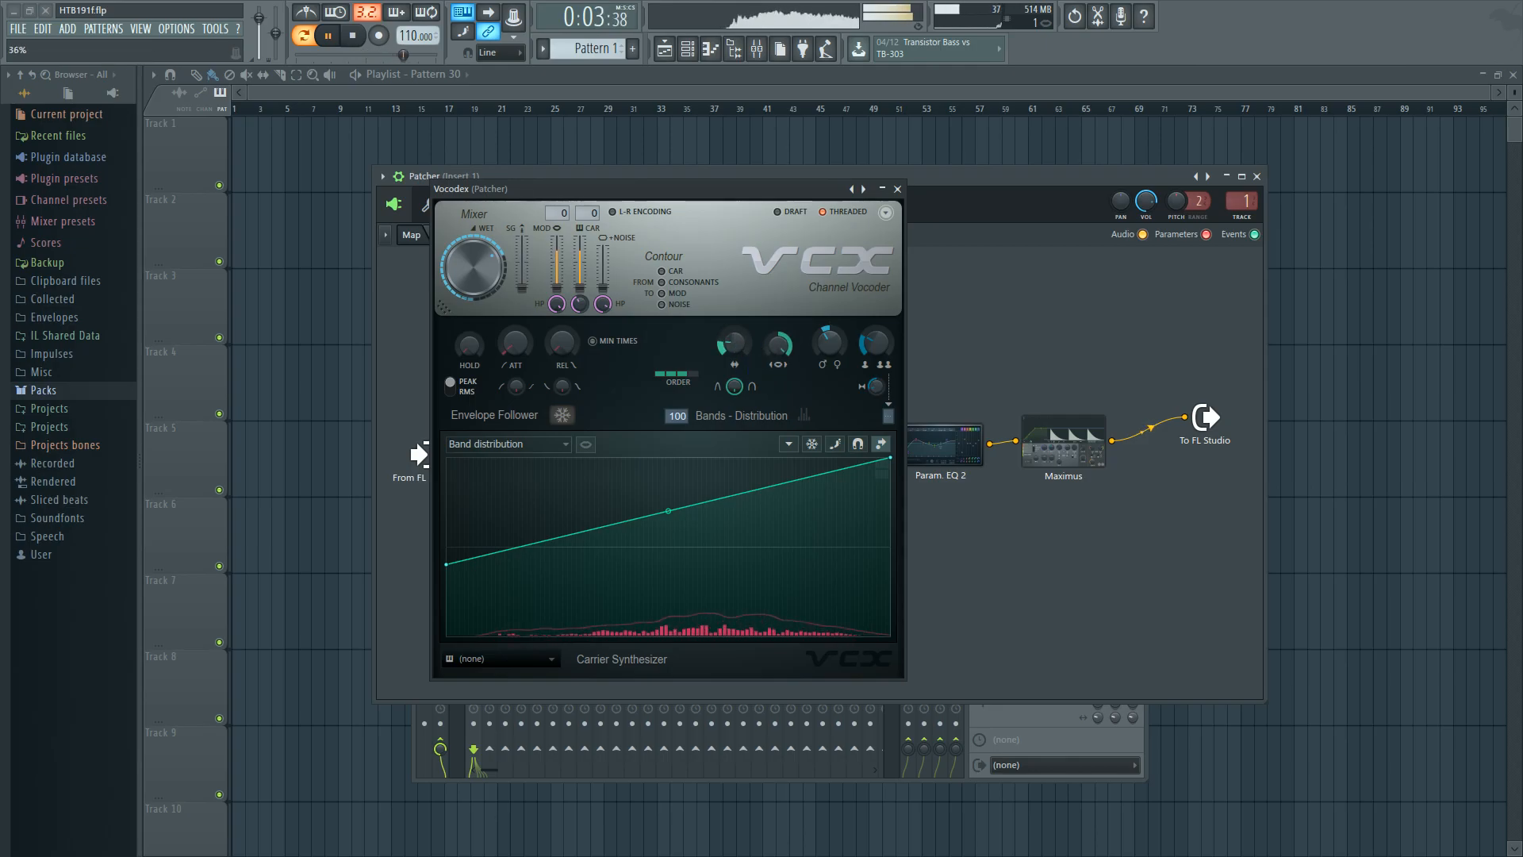
key(space)
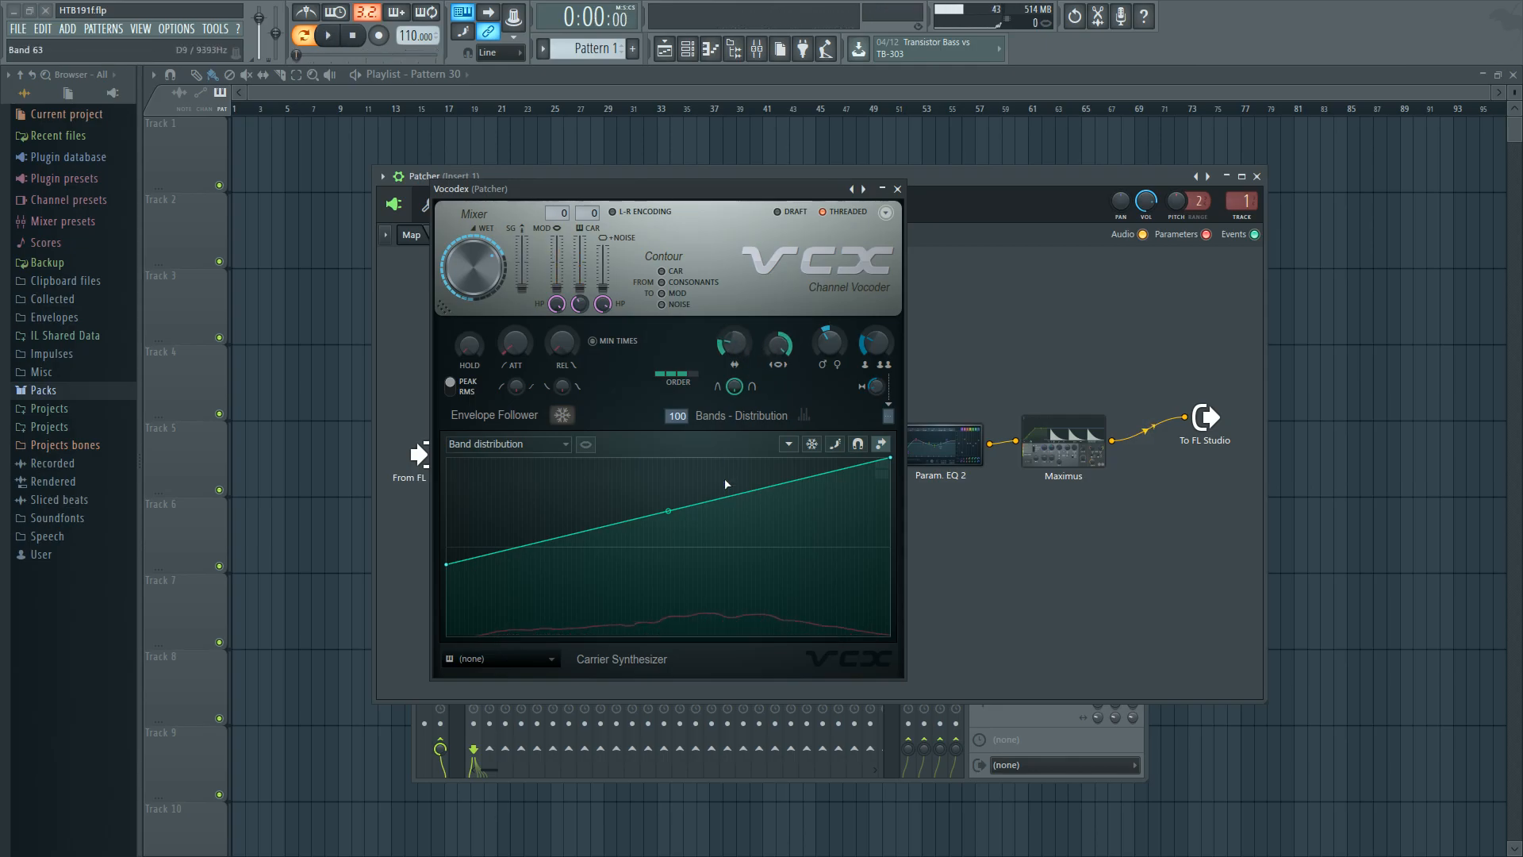
Play the pattern while trying the envelope follower's Hold control, and stop playback
key(space)
mouse_move(468, 345)
mouse_down()
mouse_move(468, 327)
mouse_move(468, 353)
mouse_up()
key(space)
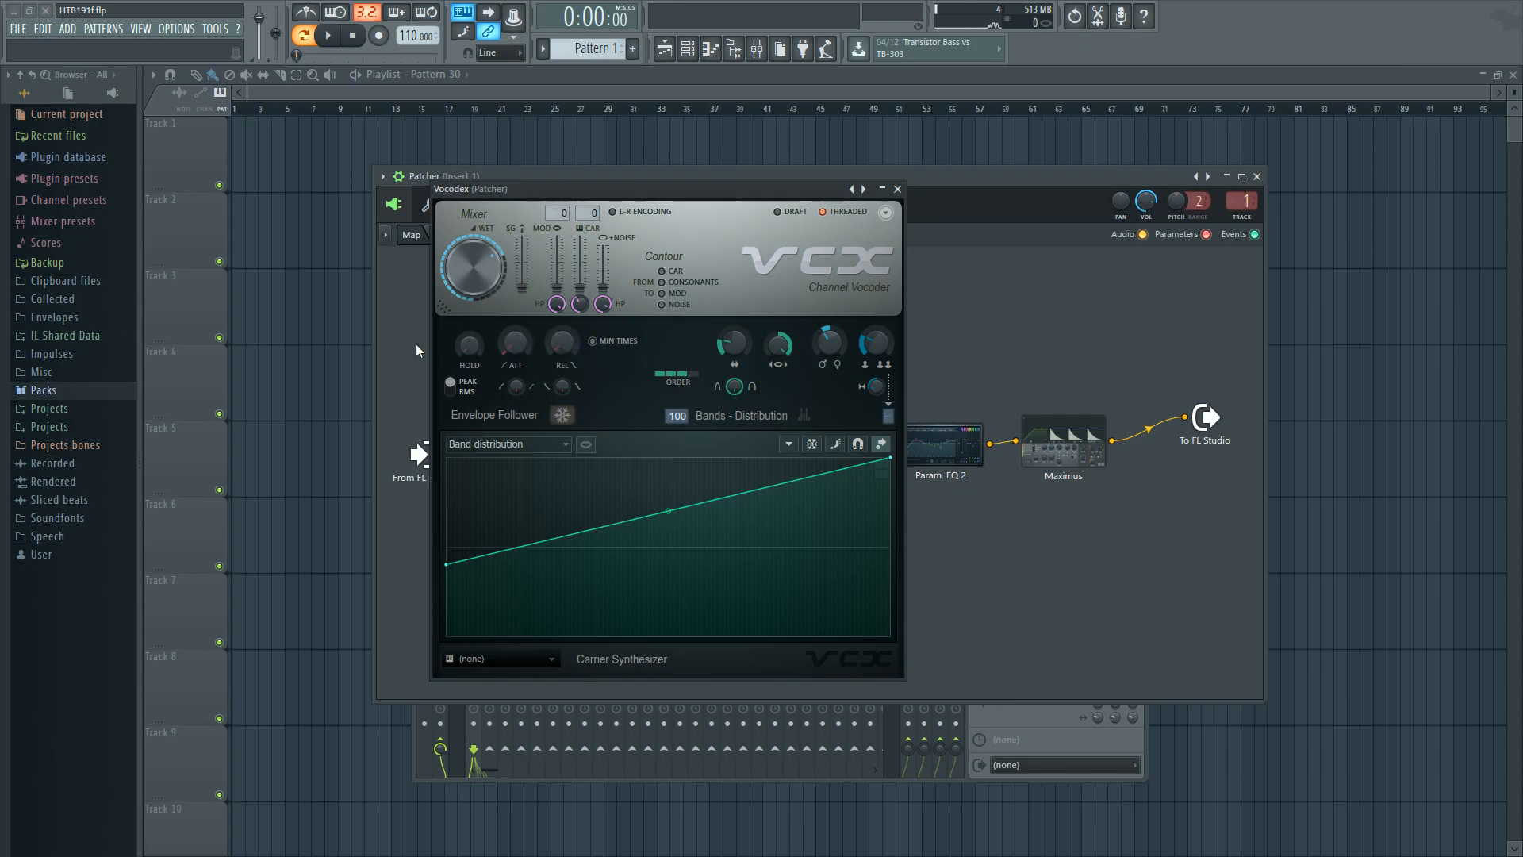
Review the Band gain multiplier curve once more and redisplay the straightened Band distribution
click(537, 445)
click(528, 461)
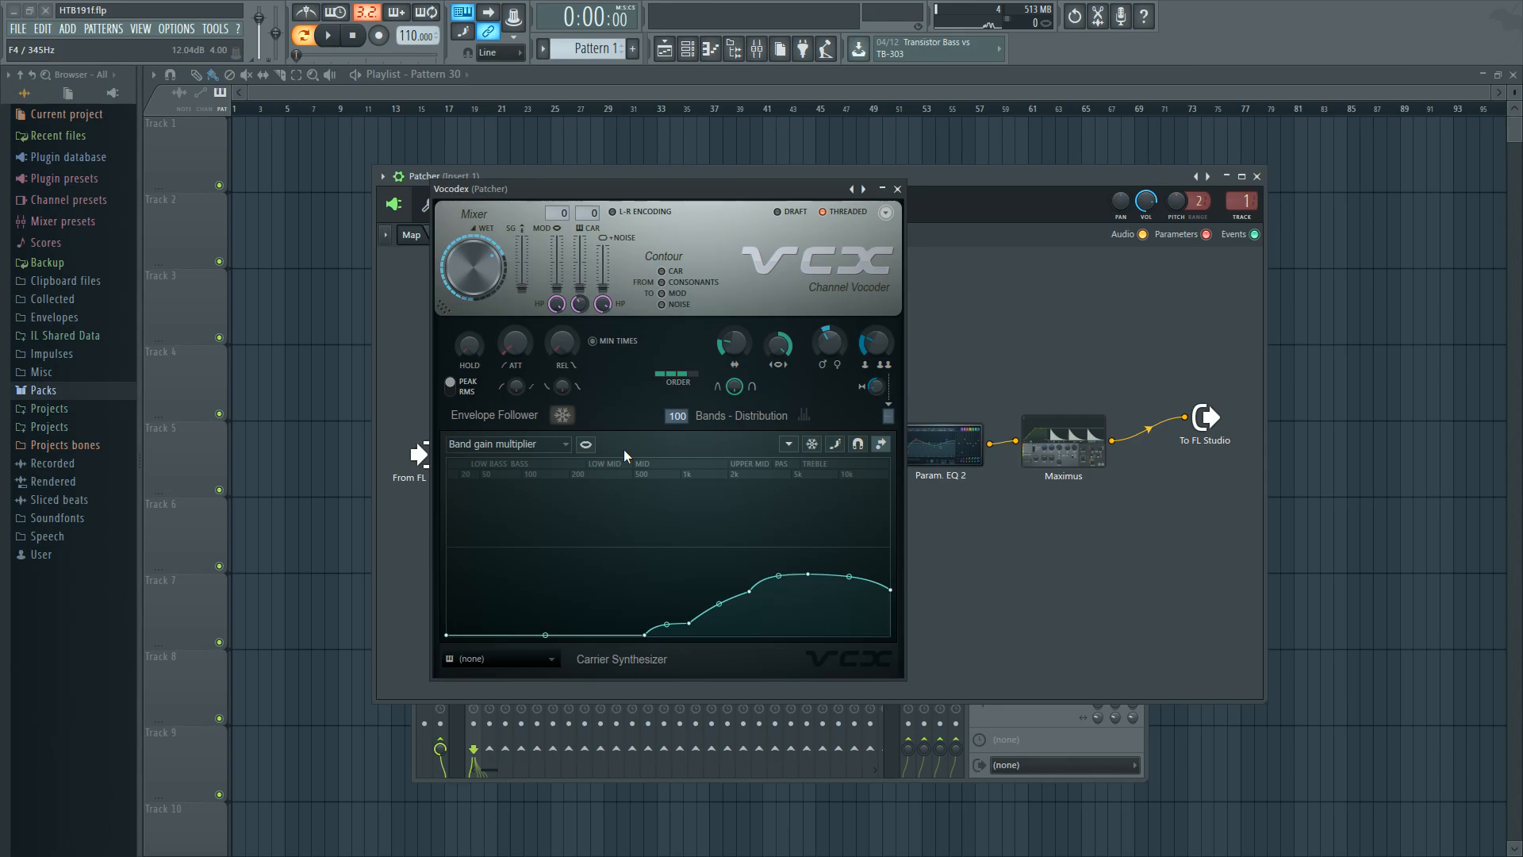
click(543, 444)
click(526, 620)
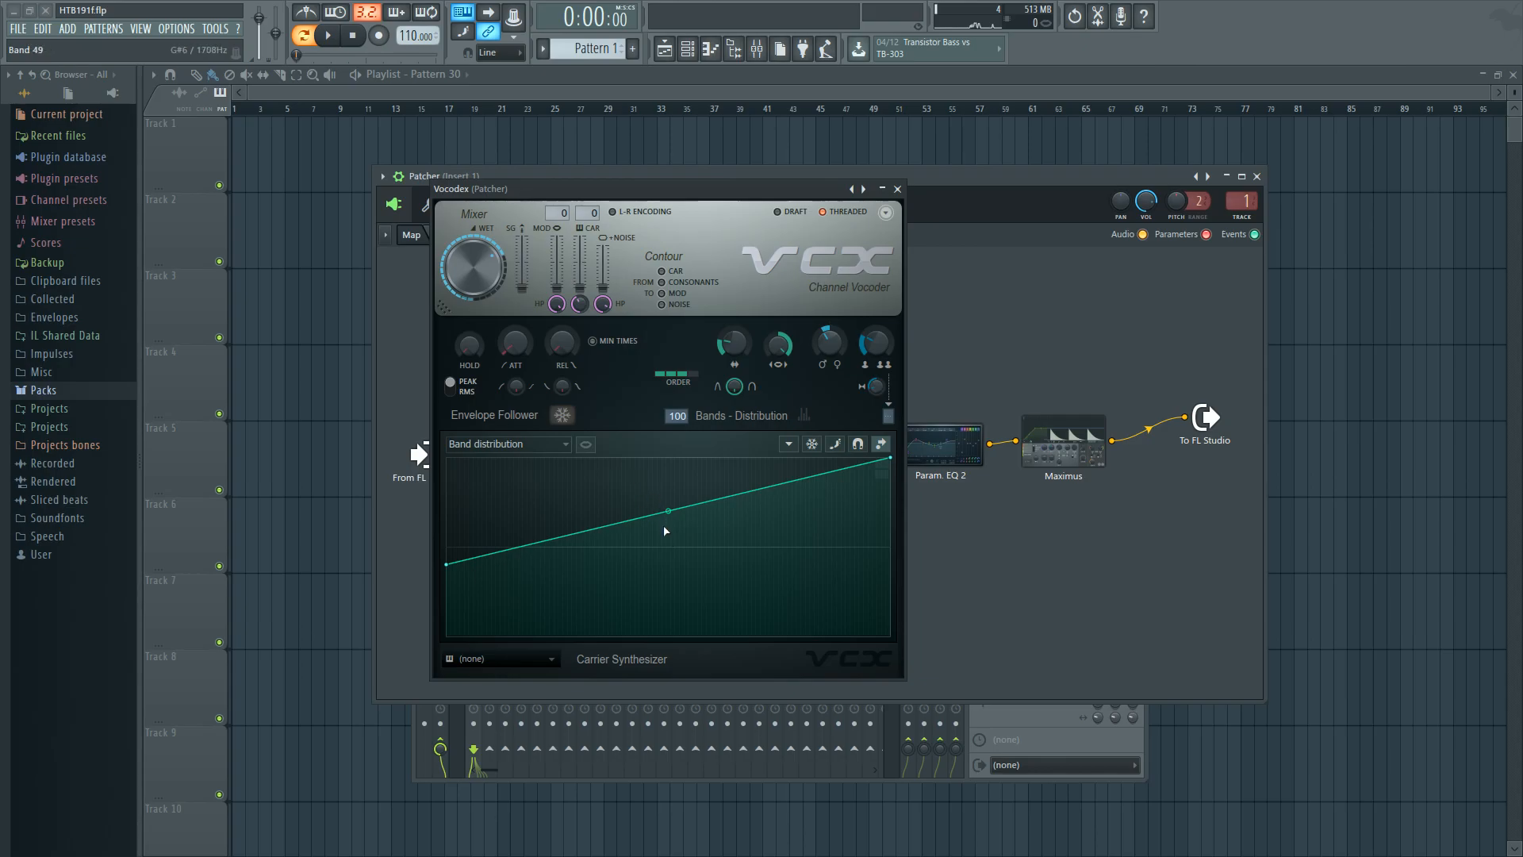
Reshape the Band distribution curve during playback, adding a point about three quarters along, with an upward-sagging first section and a rounded end section
key(space)
drag(668, 511, 668, 472)
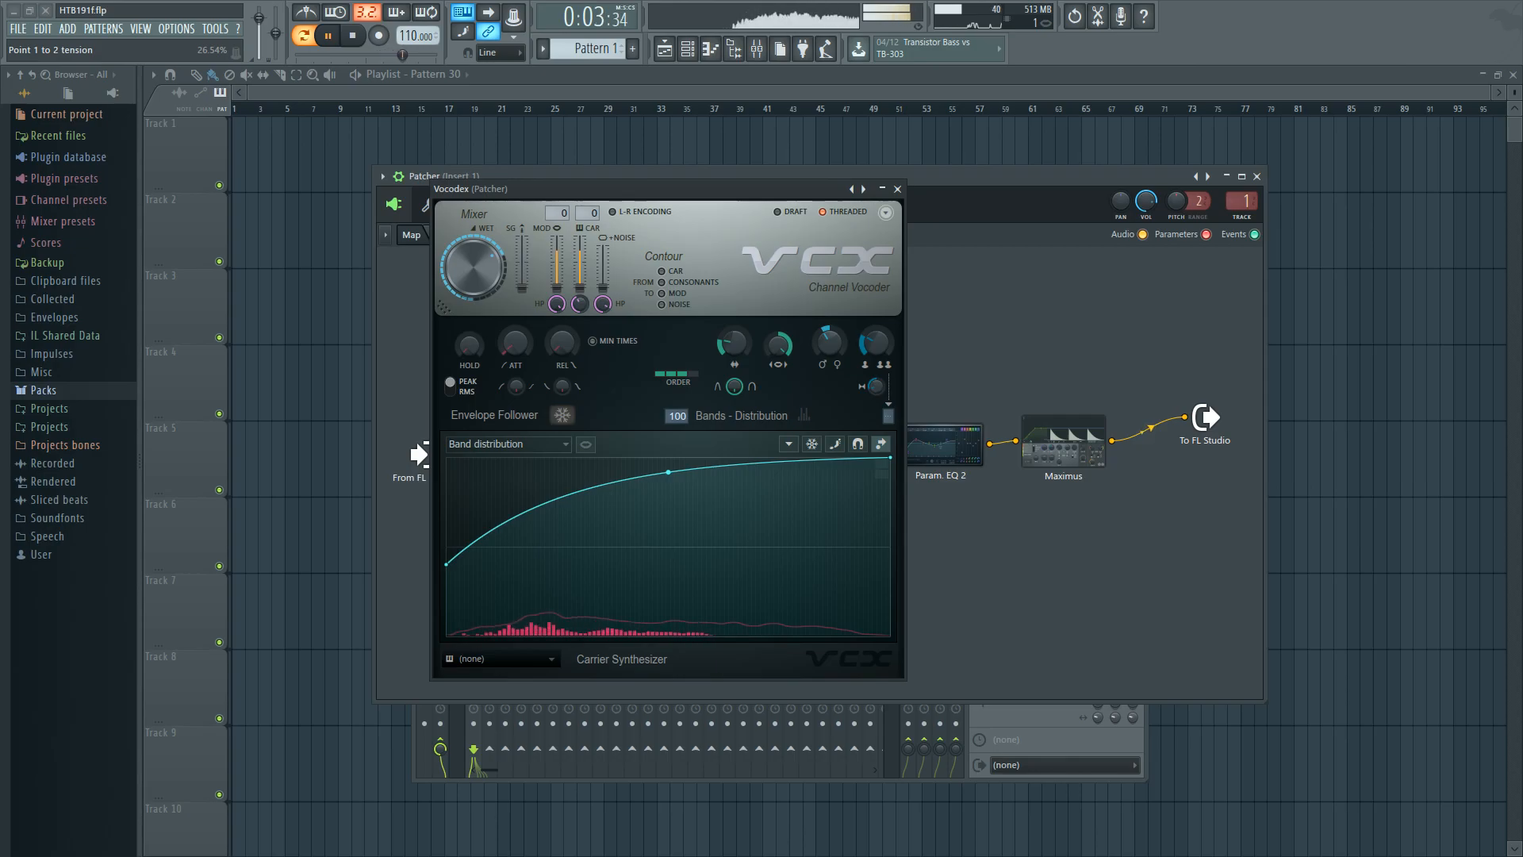
right_click(804, 476)
drag(804, 479, 804, 490)
drag(625, 507, 628, 557)
mouse_move(804, 492)
mouse_down()
mouse_move(851, 526)
mouse_move(809, 493)
mouse_move(770, 512)
mouse_move(780, 493)
mouse_up()
drag(613, 552, 613, 548)
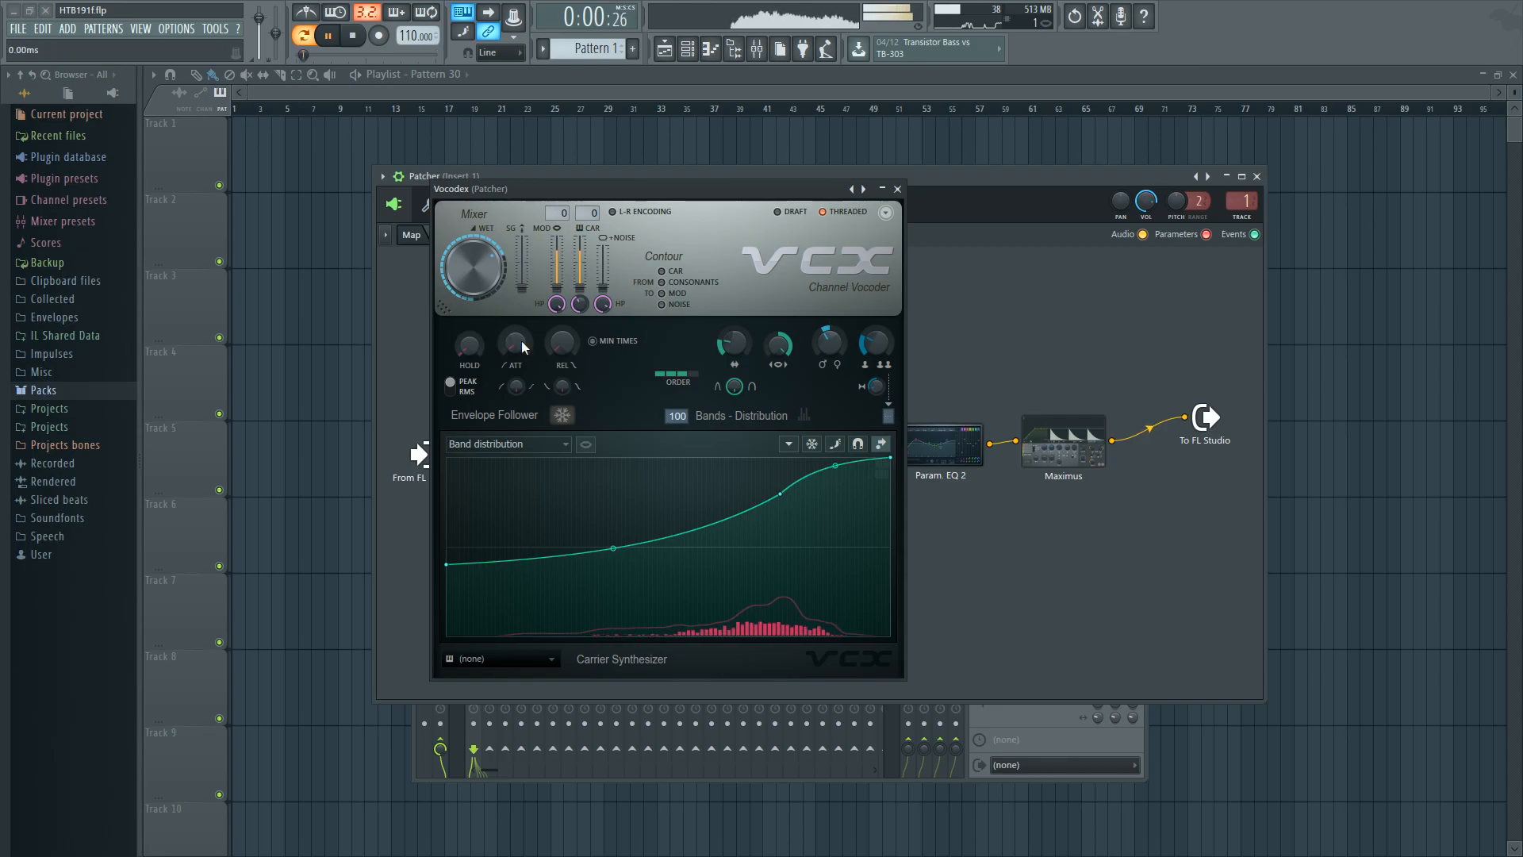
Set the band width to 72%, try the envelope follower's release, and fine-tune the curve's added point during playback, stopping at the end
mouse_move(561, 344)
mouse_down()
mouse_move(560, 324)
mouse_move(560, 338)
mouse_up()
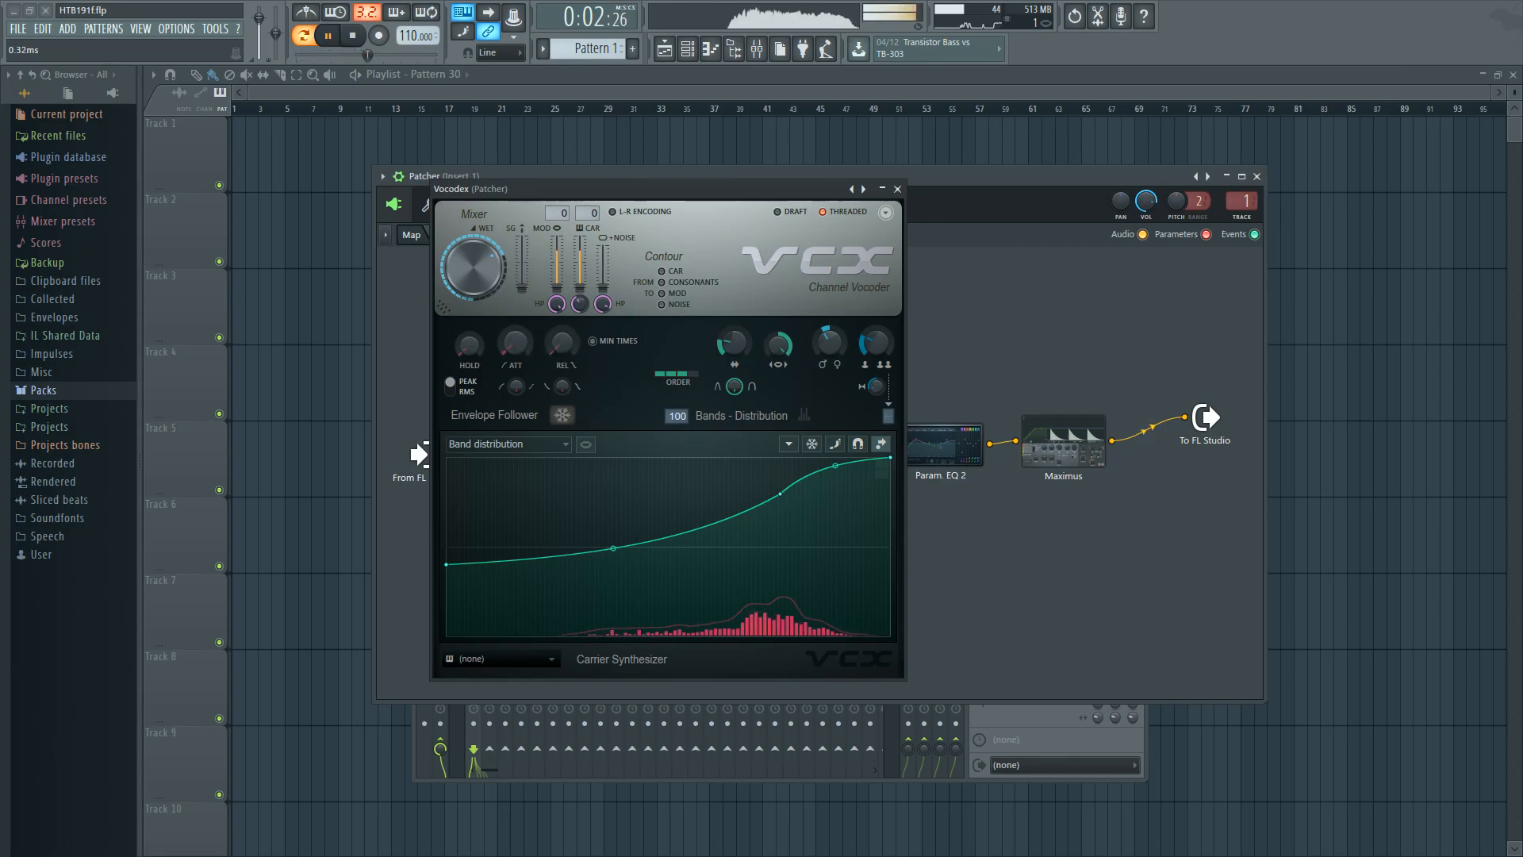
drag(734, 346, 734, 329)
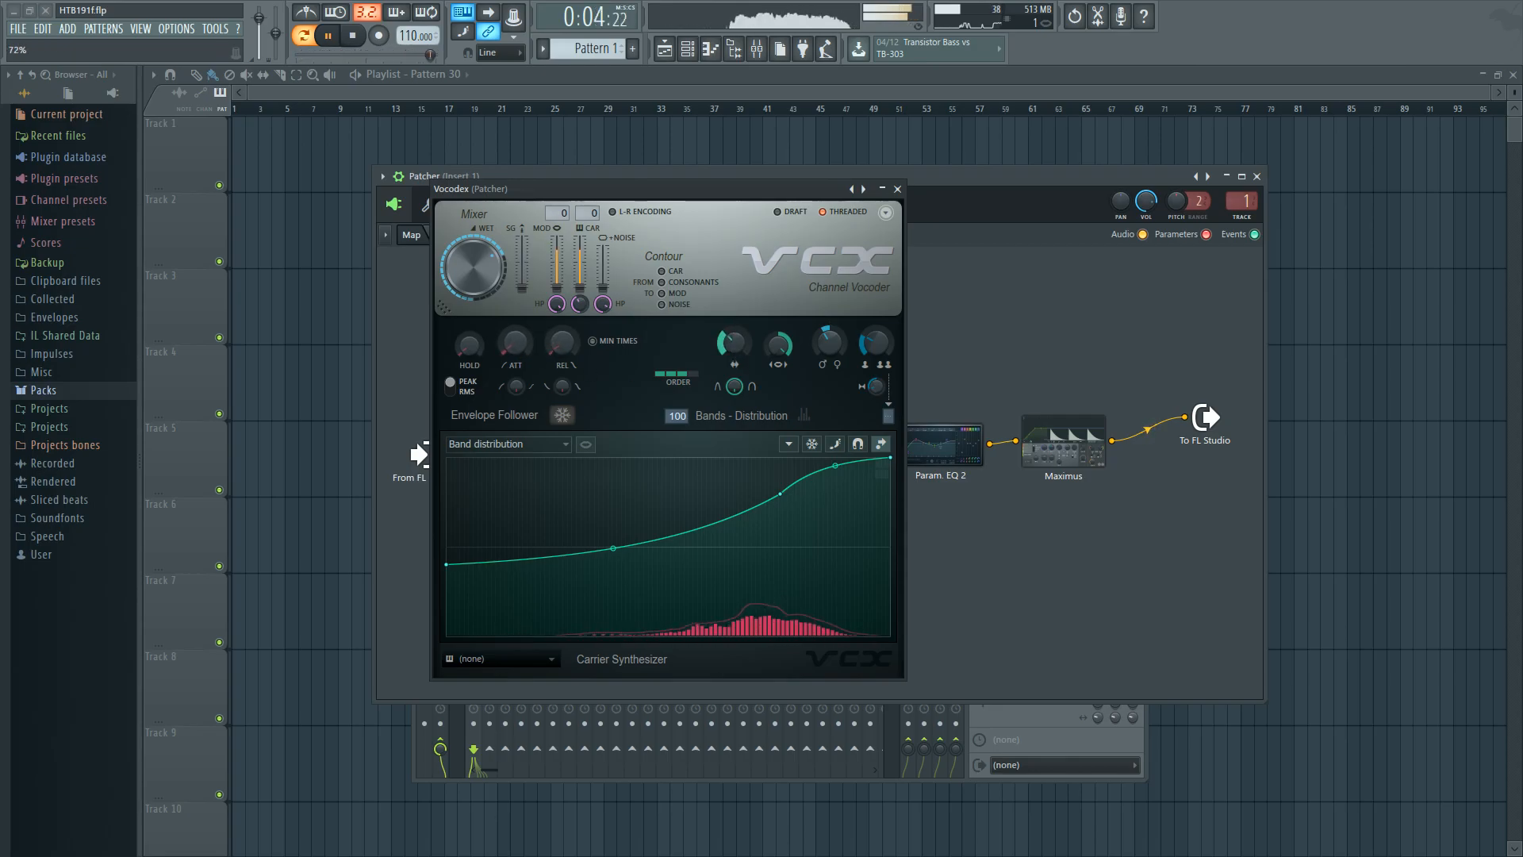
mouse_move(781, 493)
mouse_down()
mouse_move(823, 561)
mouse_move(697, 470)
mouse_move(639, 513)
mouse_move(554, 479)
mouse_move(503, 503)
mouse_move(799, 520)
mouse_move(775, 511)
mouse_up()
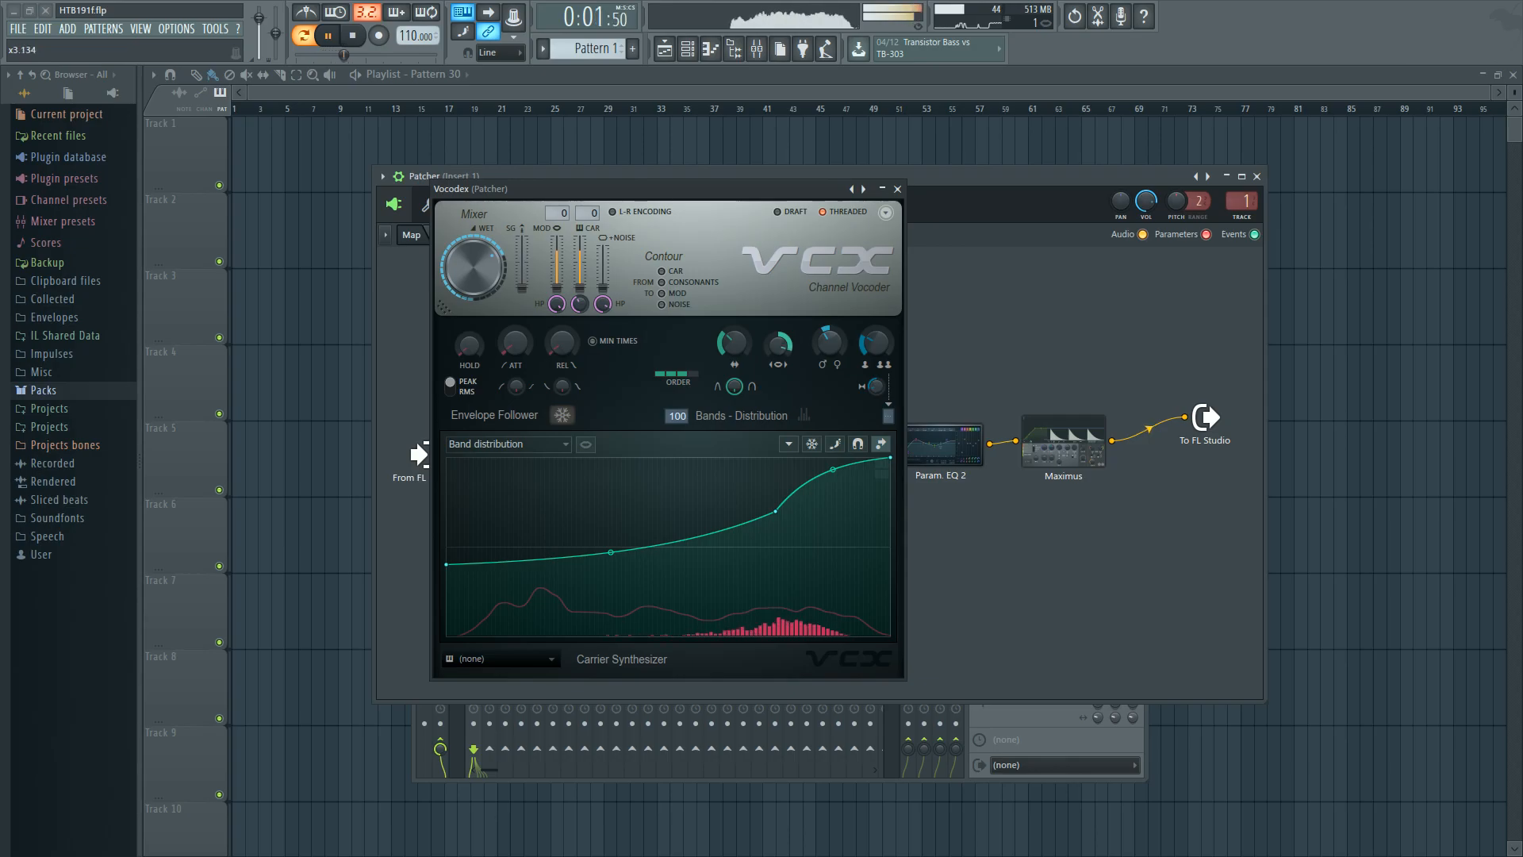
drag(776, 512, 788, 497)
key(space)
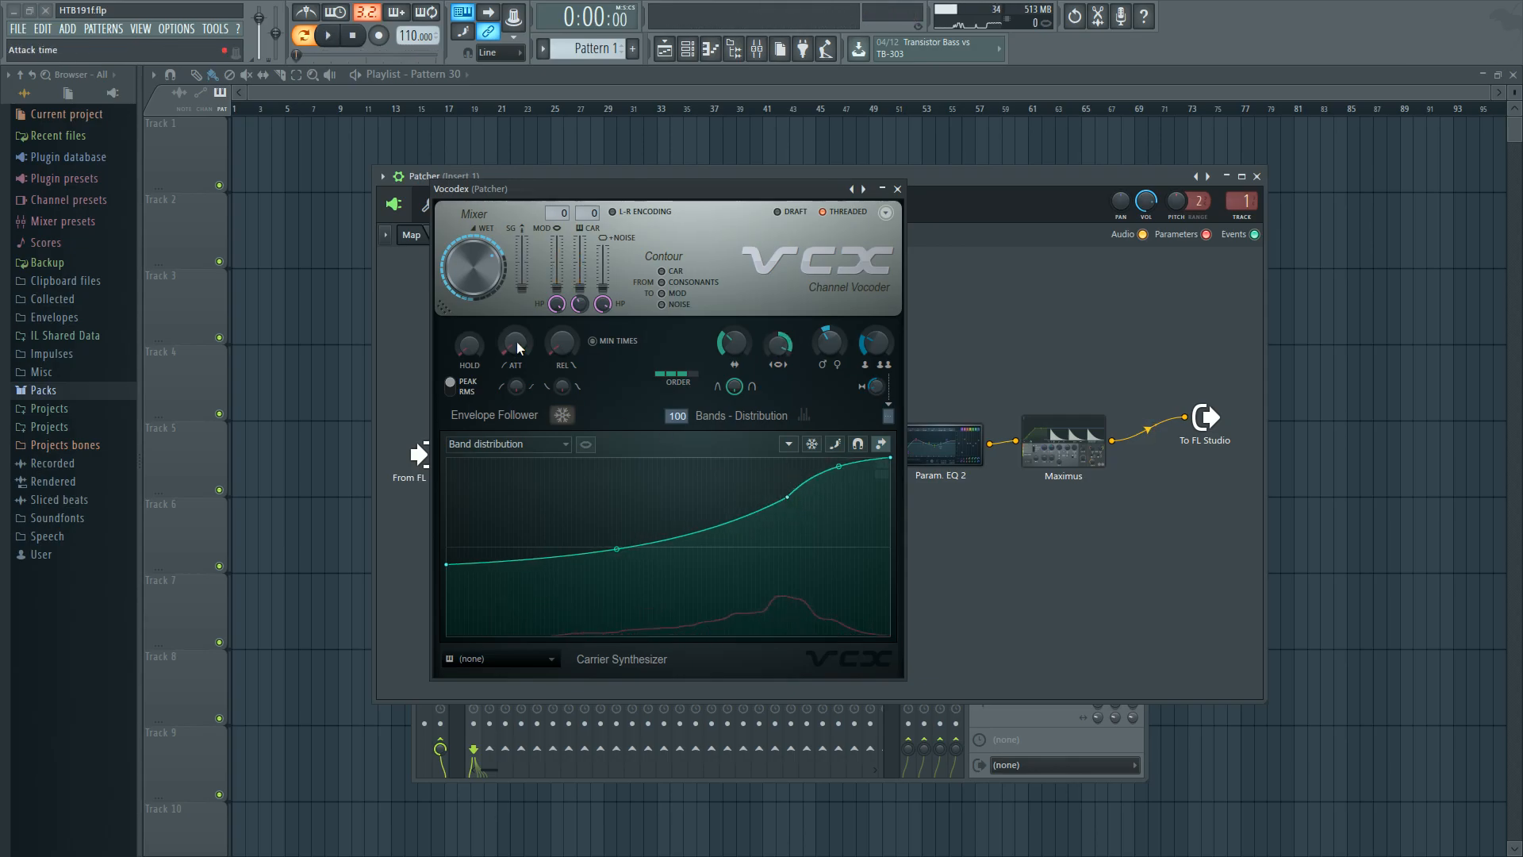
key(space)
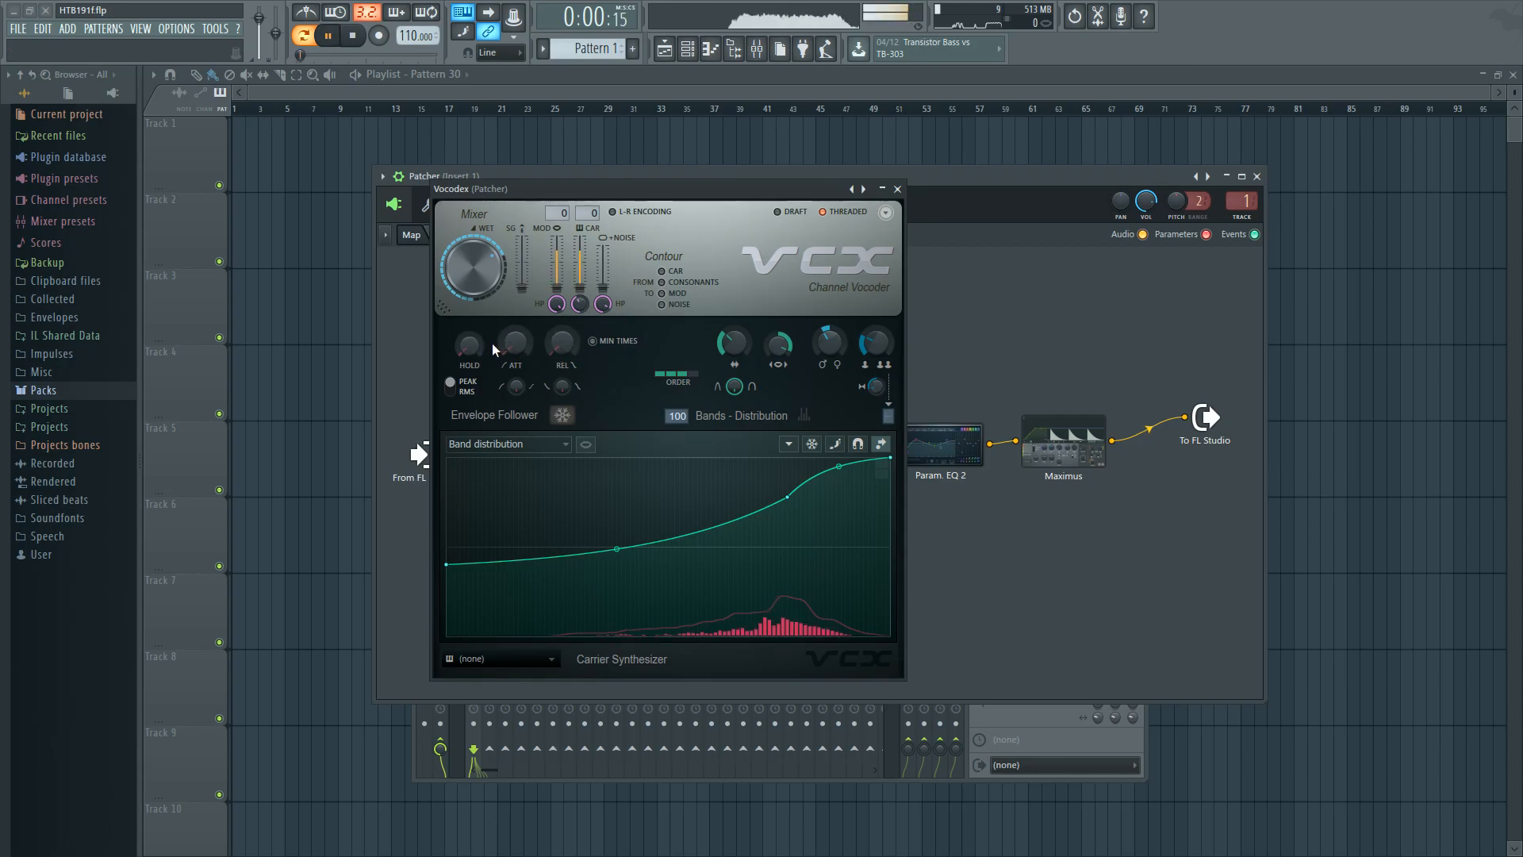
key(space)
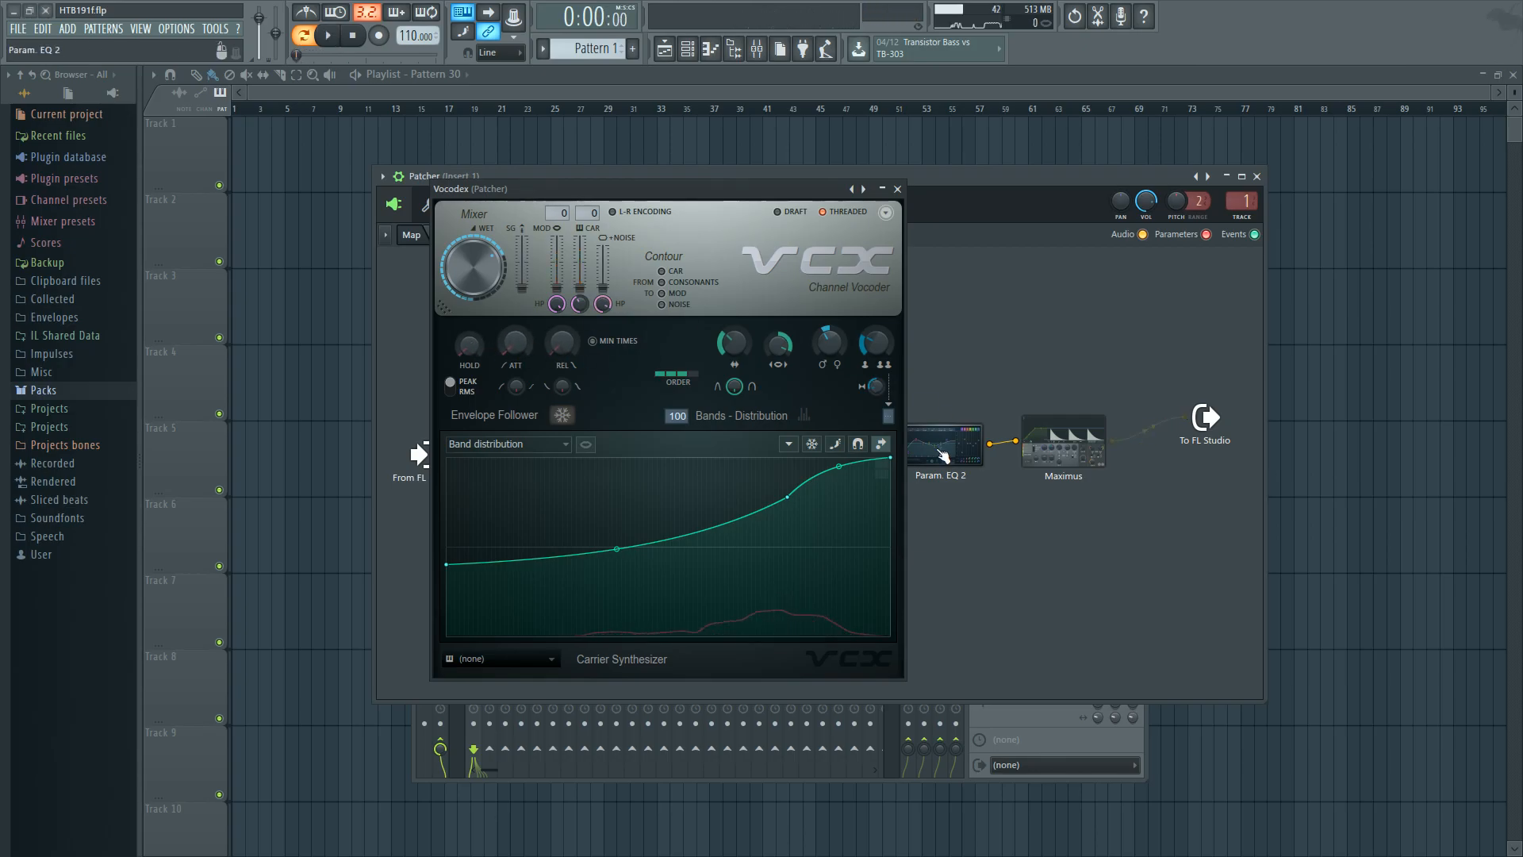
Examine the top layer's Param. EQ 2 and compare it with the top Vocodex's Band gain multiplier curve
click(897, 189)
double_click(794, 378)
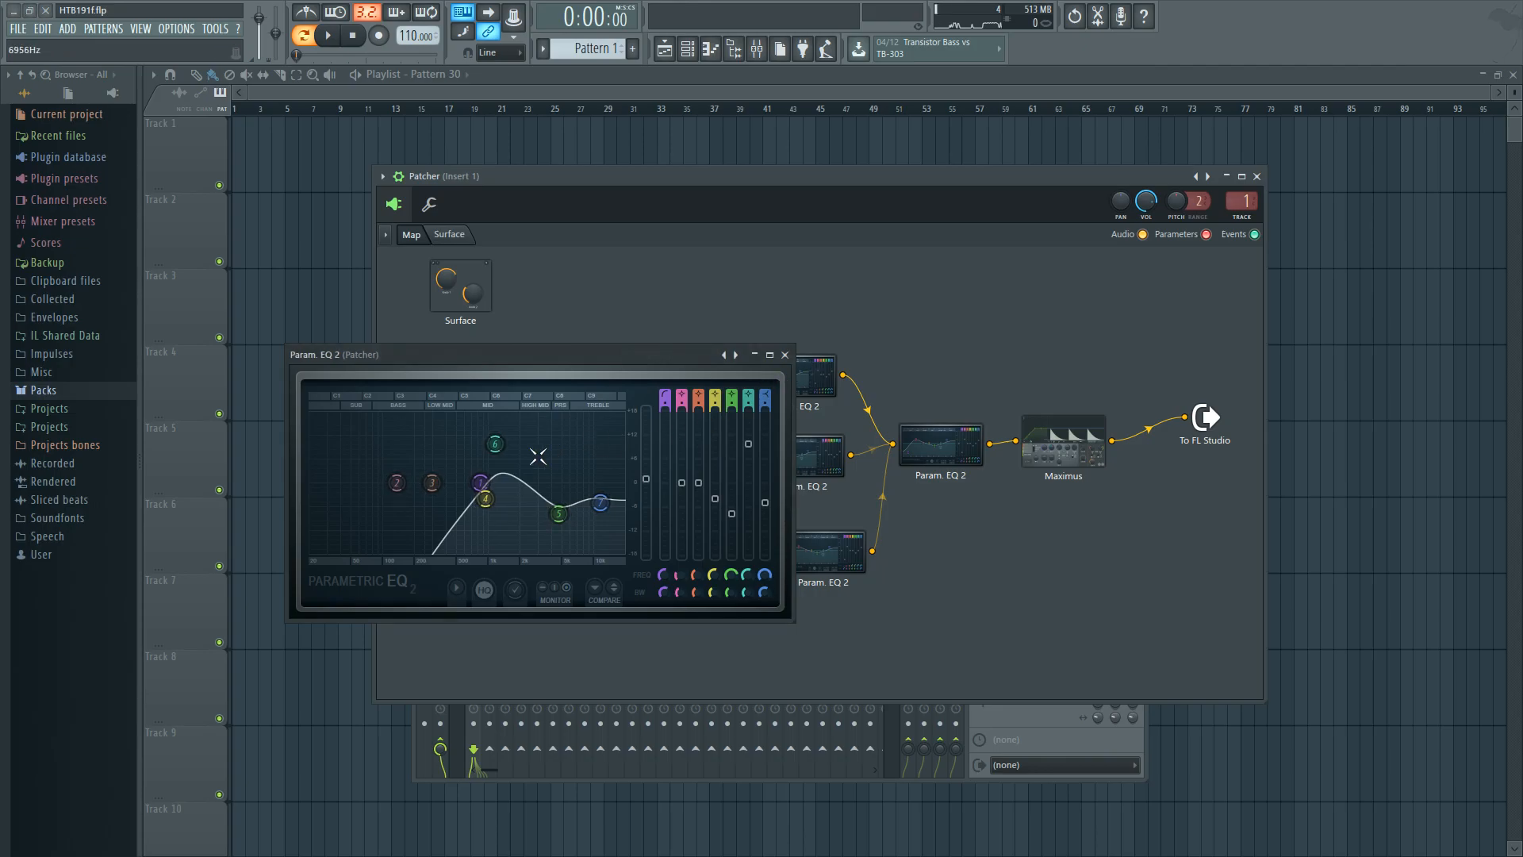
click(784, 355)
double_click(664, 398)
click(515, 444)
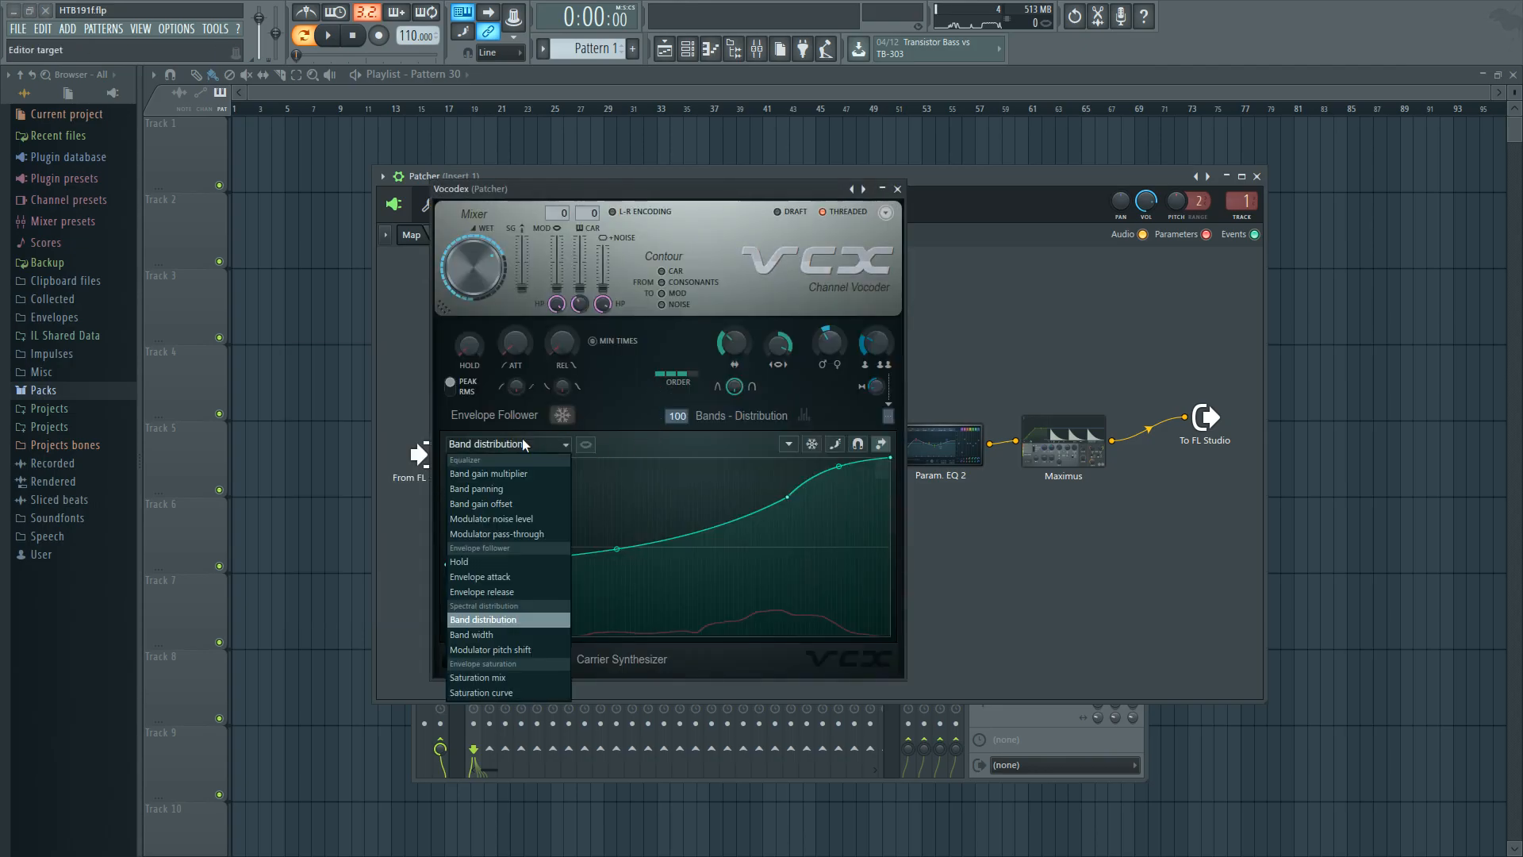
click(520, 474)
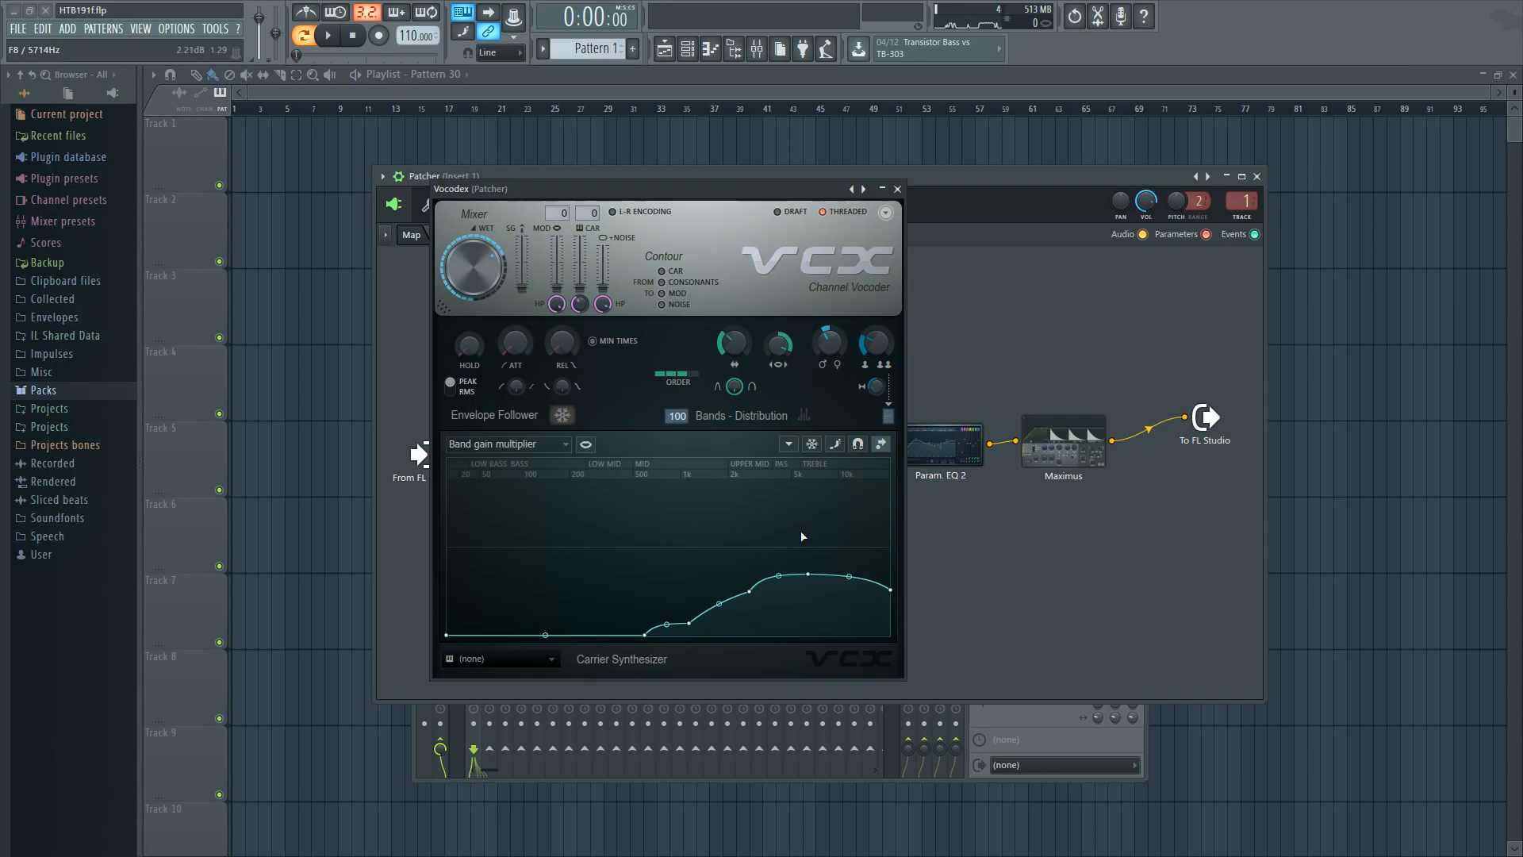
click(897, 189)
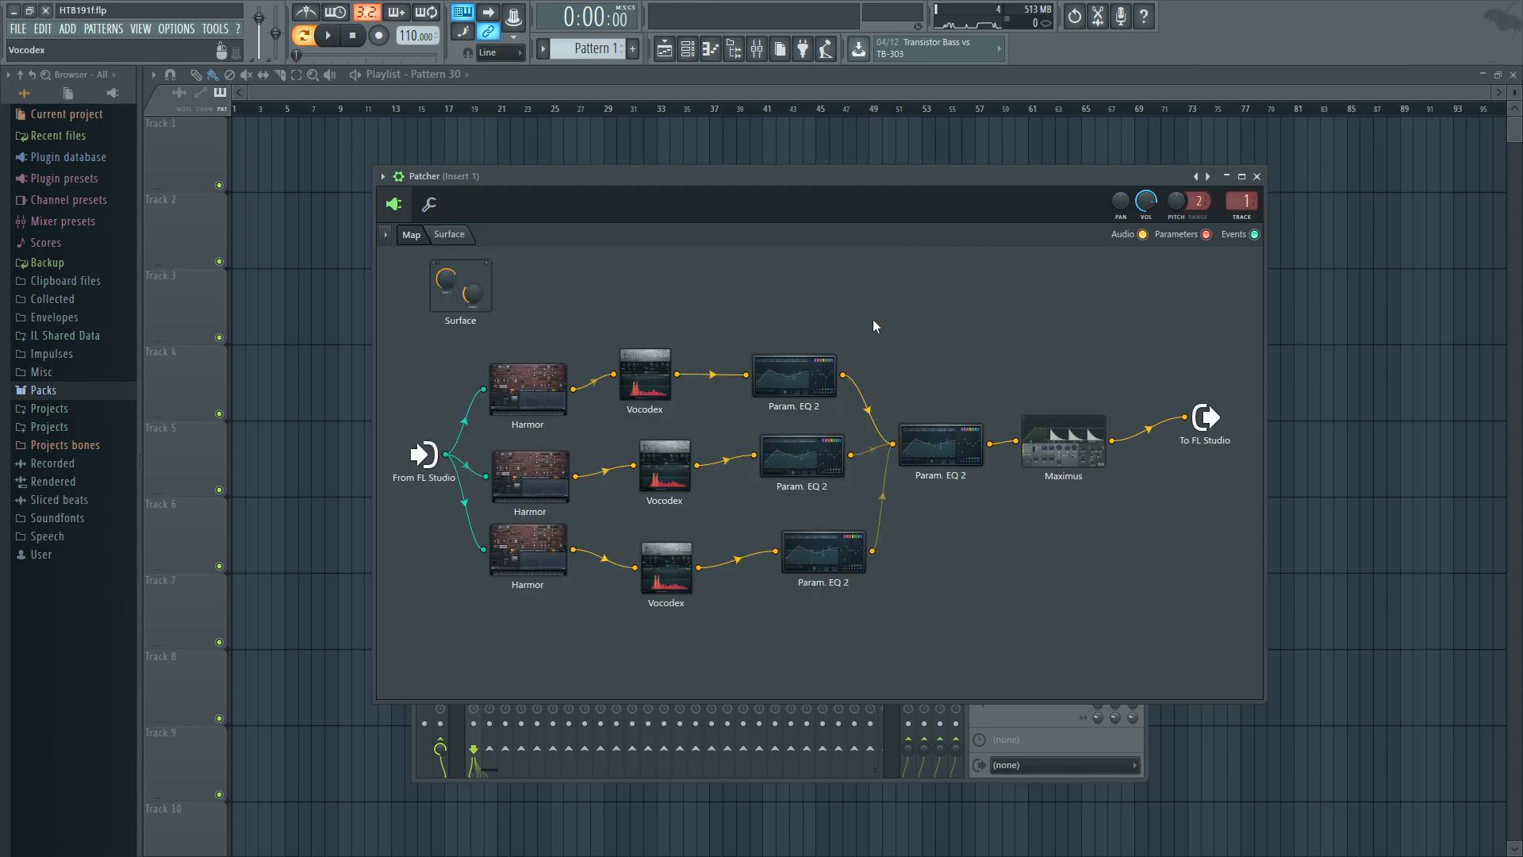
double_click(794, 374)
click(785, 356)
double_click(640, 387)
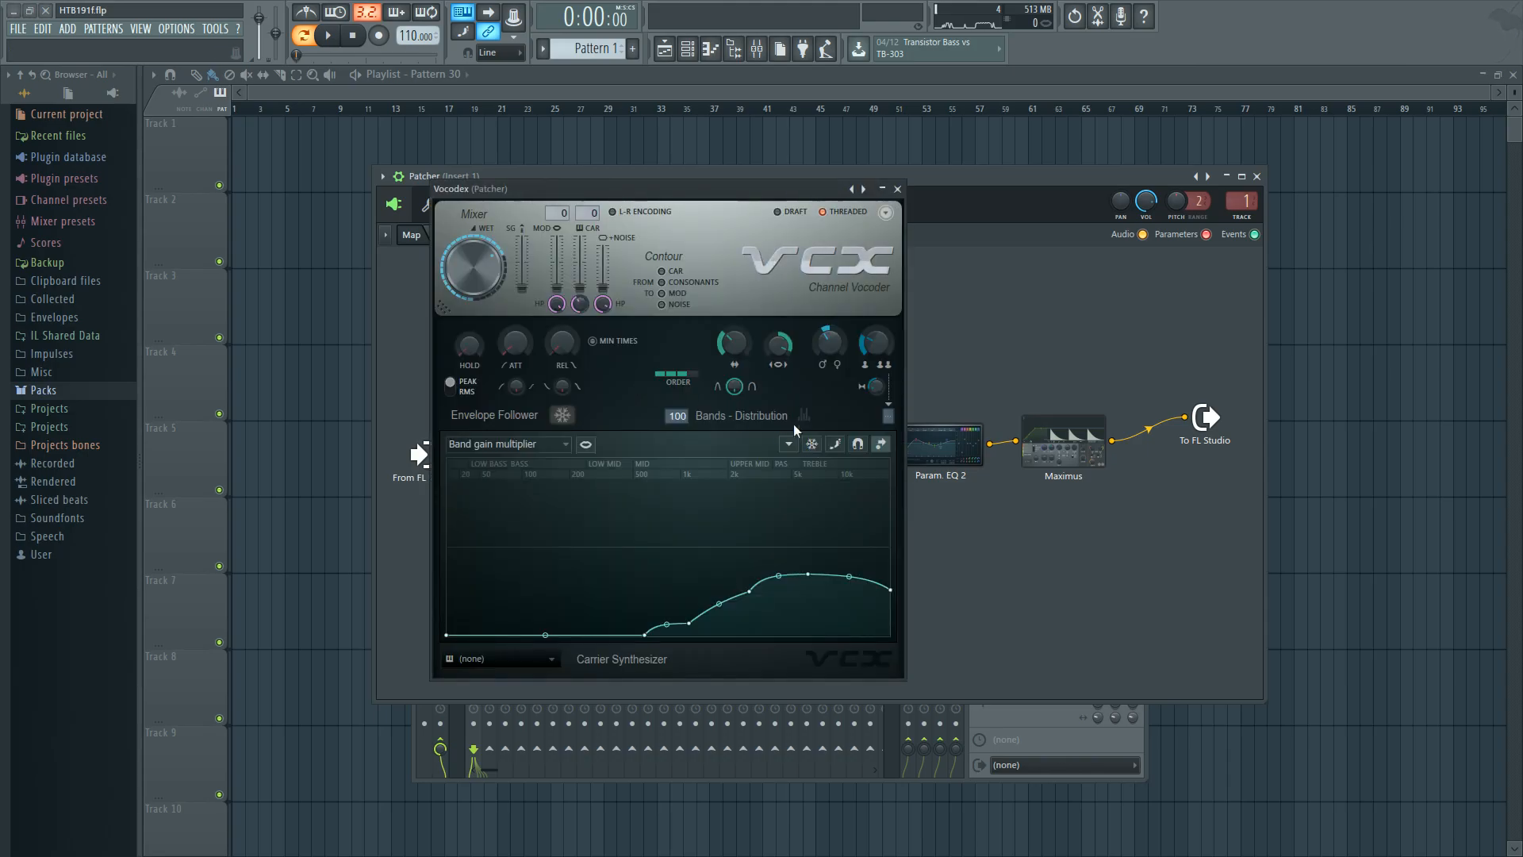
Try lower and higher settings of the Modulator band width multiplier, playing the pattern to compare them
drag(782, 347, 784, 350)
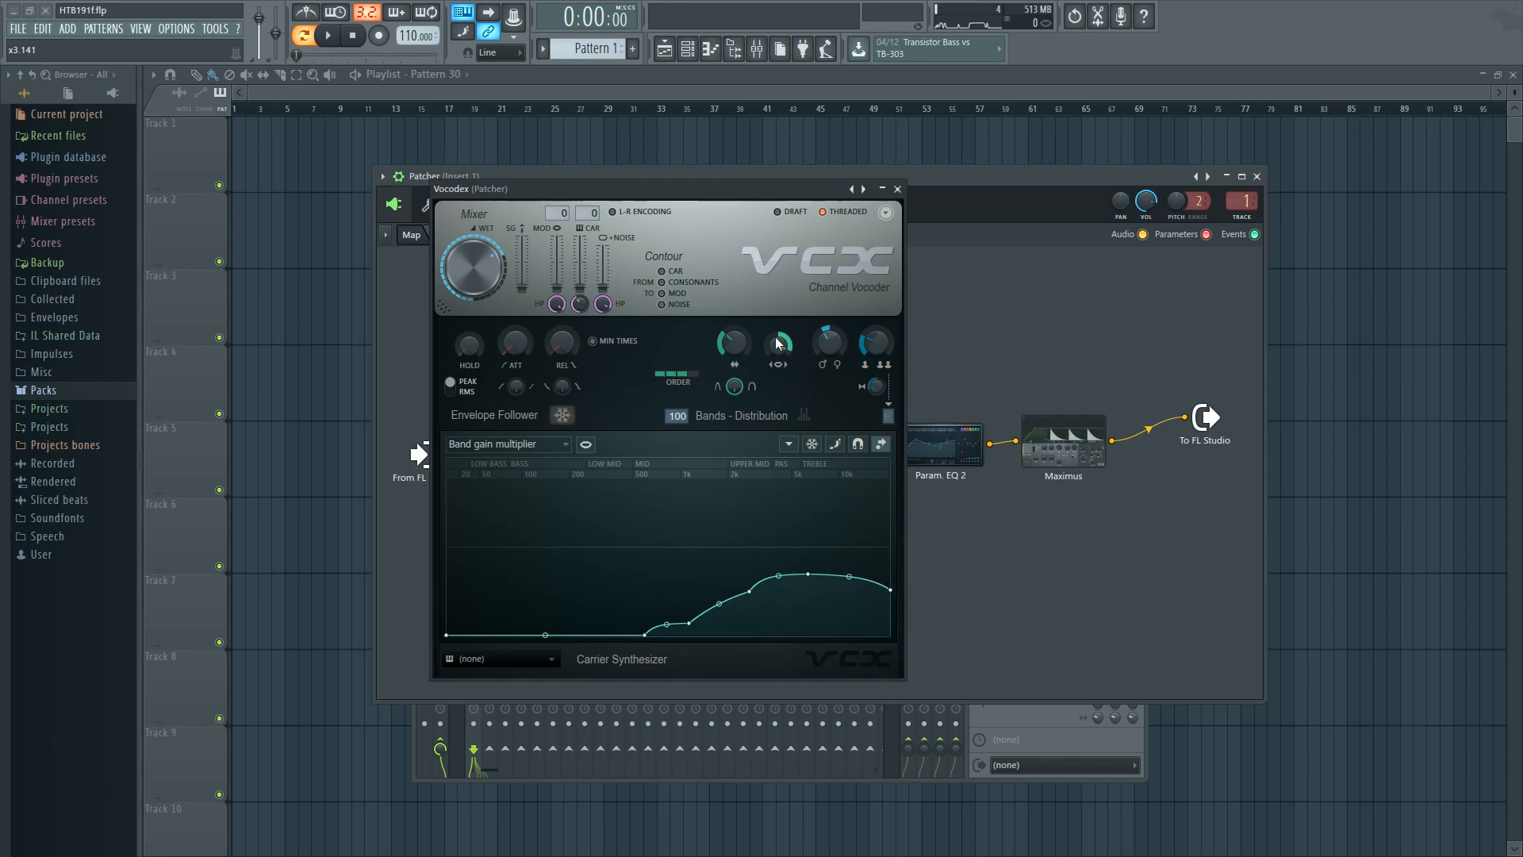
mouse_move(778, 343)
mouse_down()
mouse_move(778, 356)
mouse_move(778, 314)
mouse_up()
mouse_move(778, 342)
mouse_down()
mouse_move(778, 372)
mouse_move(779, 313)
mouse_move(778, 356)
mouse_up()
drag(775, 342, 776, 420)
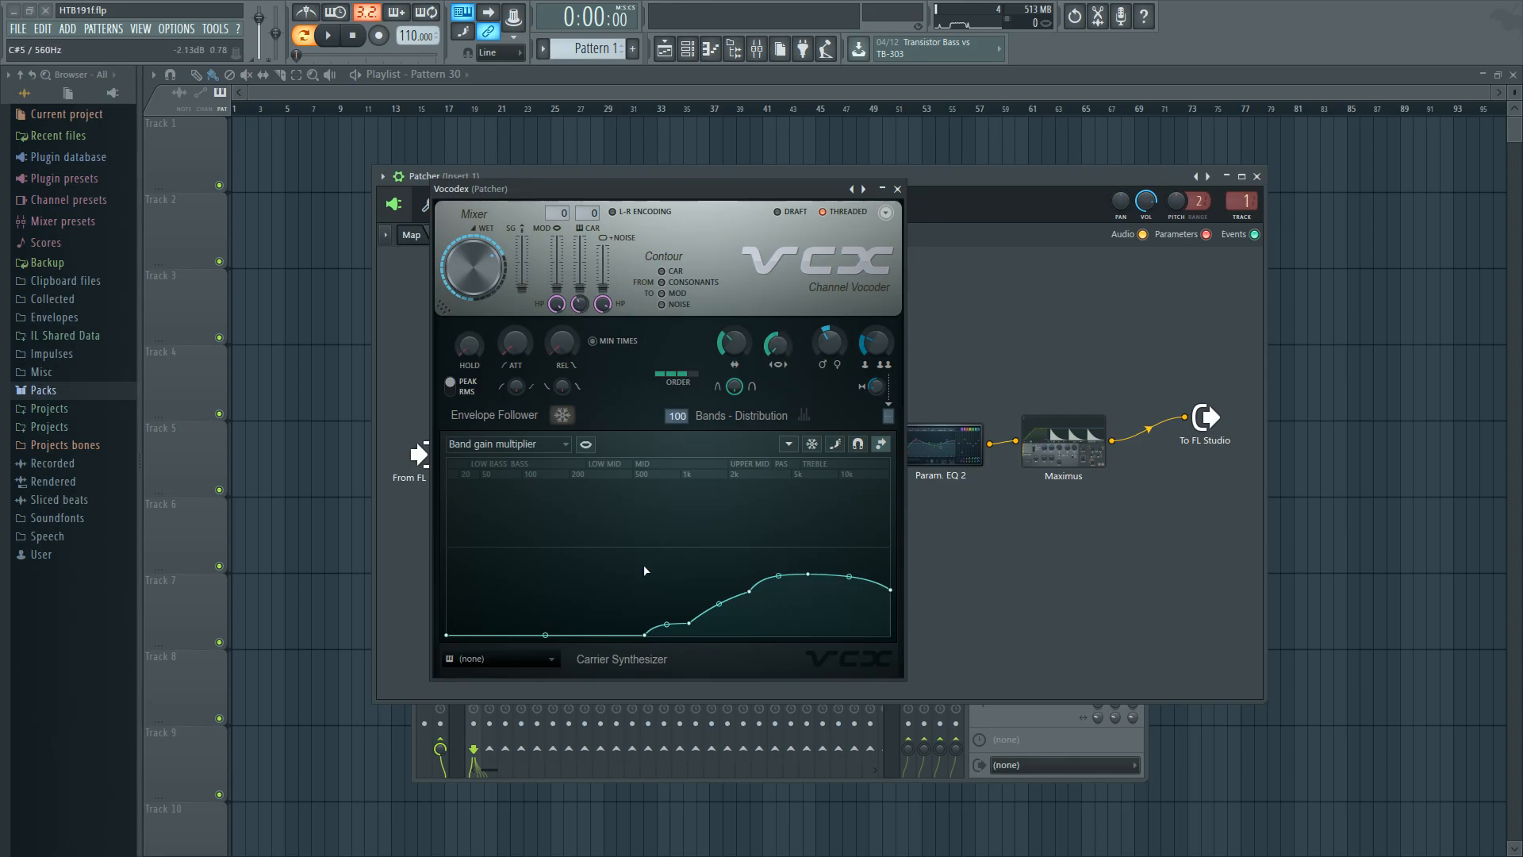
drag(778, 347, 778, 268)
drag(786, 329, 786, 417)
key(space)
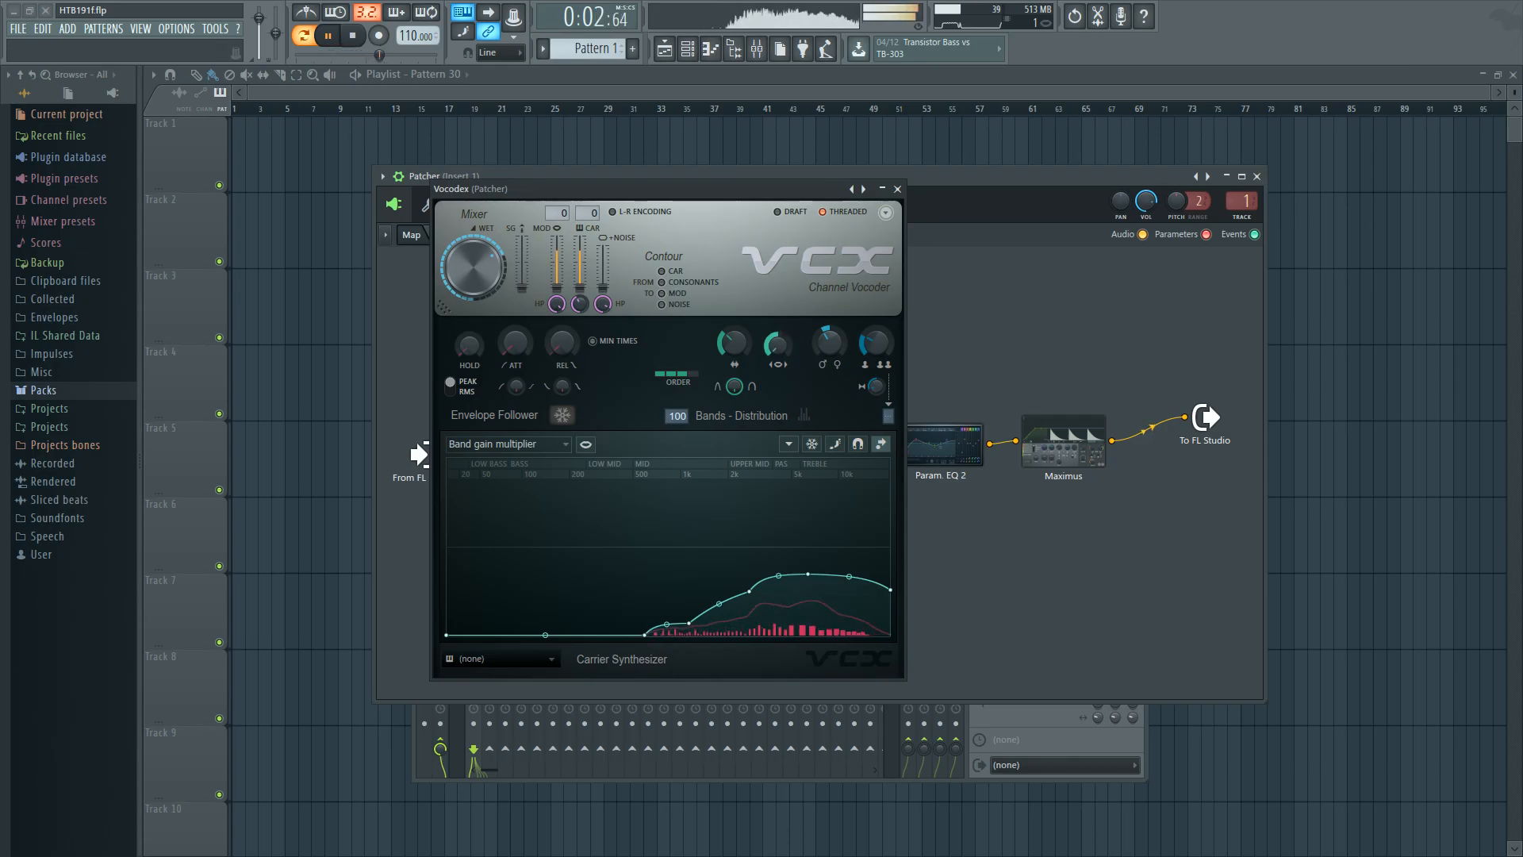
drag(779, 345, 776, 341)
key(space)
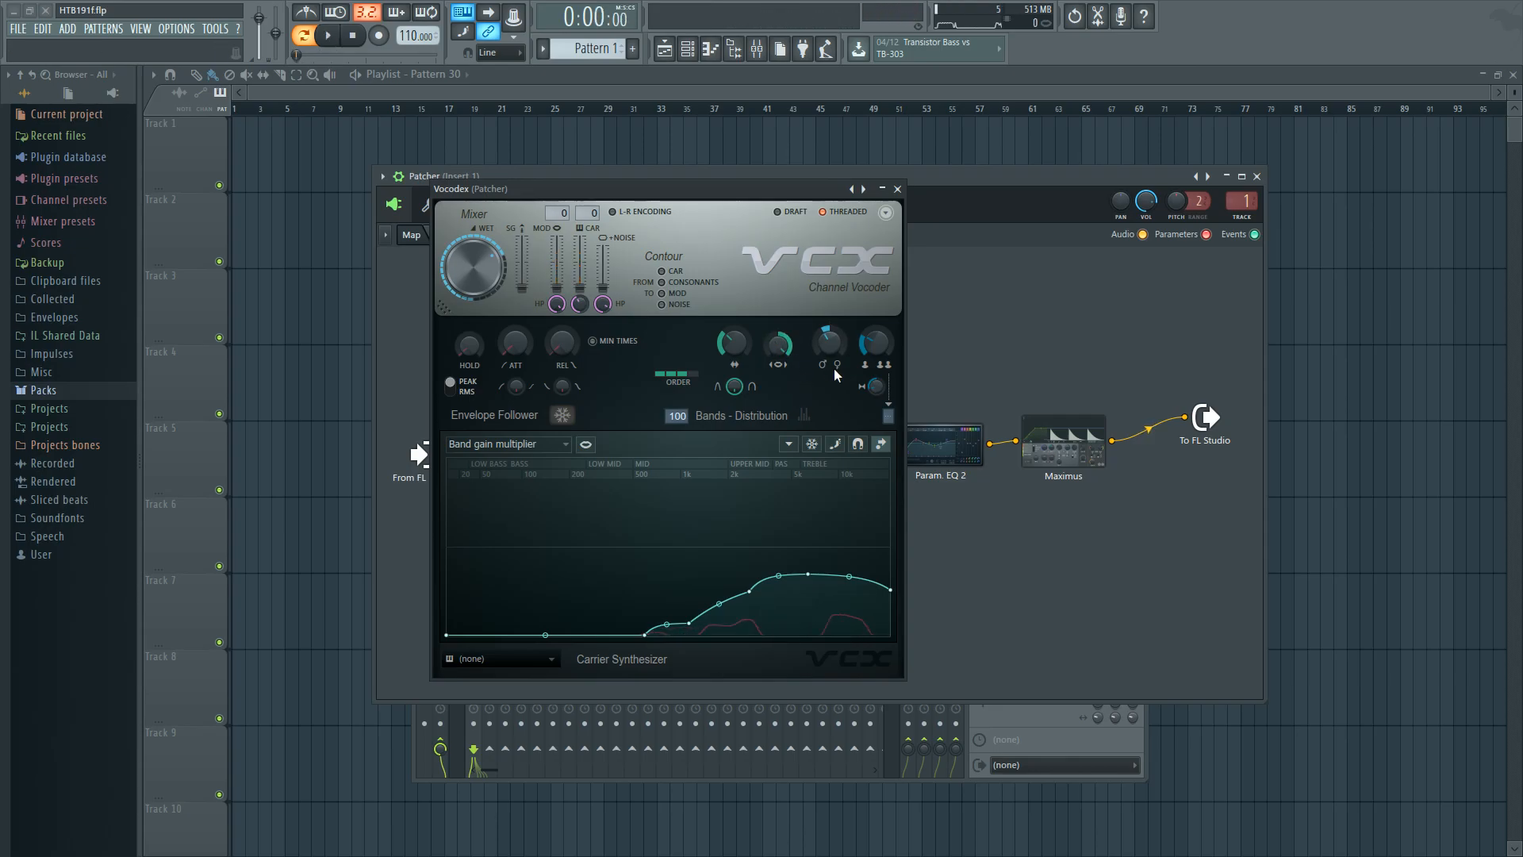
Compare narrower and wider band width settings over repeated playback, leave the band width high, and readjust the Modulator band width multiplier
key(space)
mouse_move(736, 345)
mouse_down()
mouse_move(736, 305)
mouse_move(736, 373)
mouse_move(736, 357)
mouse_up()
key(space)
drag(738, 342, 736, 279)
key(space)
drag(740, 357, 740, 323)
key(space)
drag(735, 392, 734, 342)
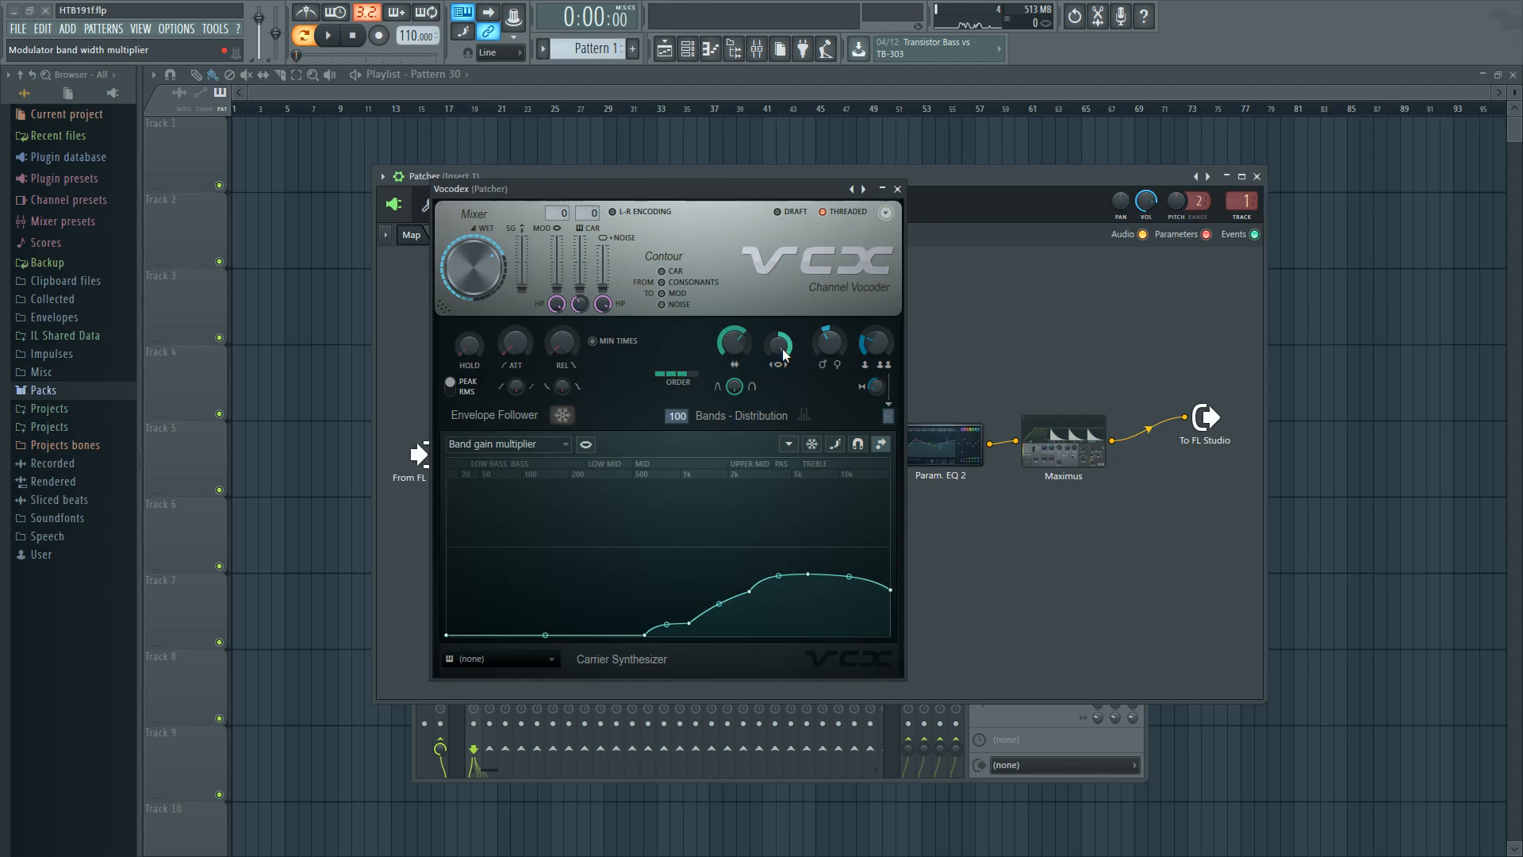
mouse_move(778, 348)
mouse_down()
mouse_move(778, 398)
mouse_move(779, 321)
mouse_up()
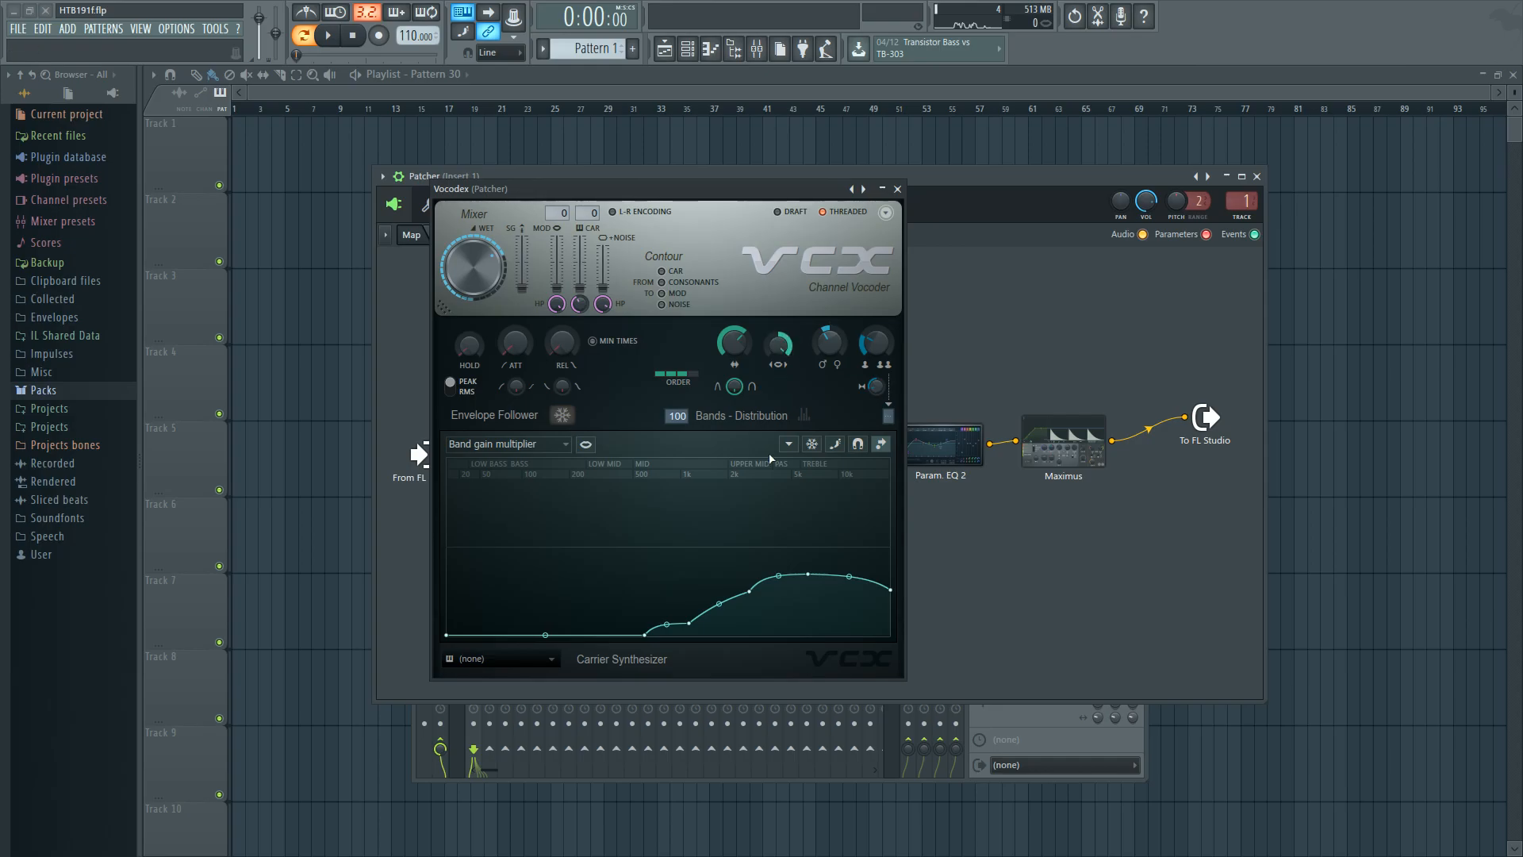
Close the top Vocodex and inspect the final Param. EQ 2 and the Maximus before the output
click(897, 189)
click(791, 386)
drag(508, 354, 1160, 412)
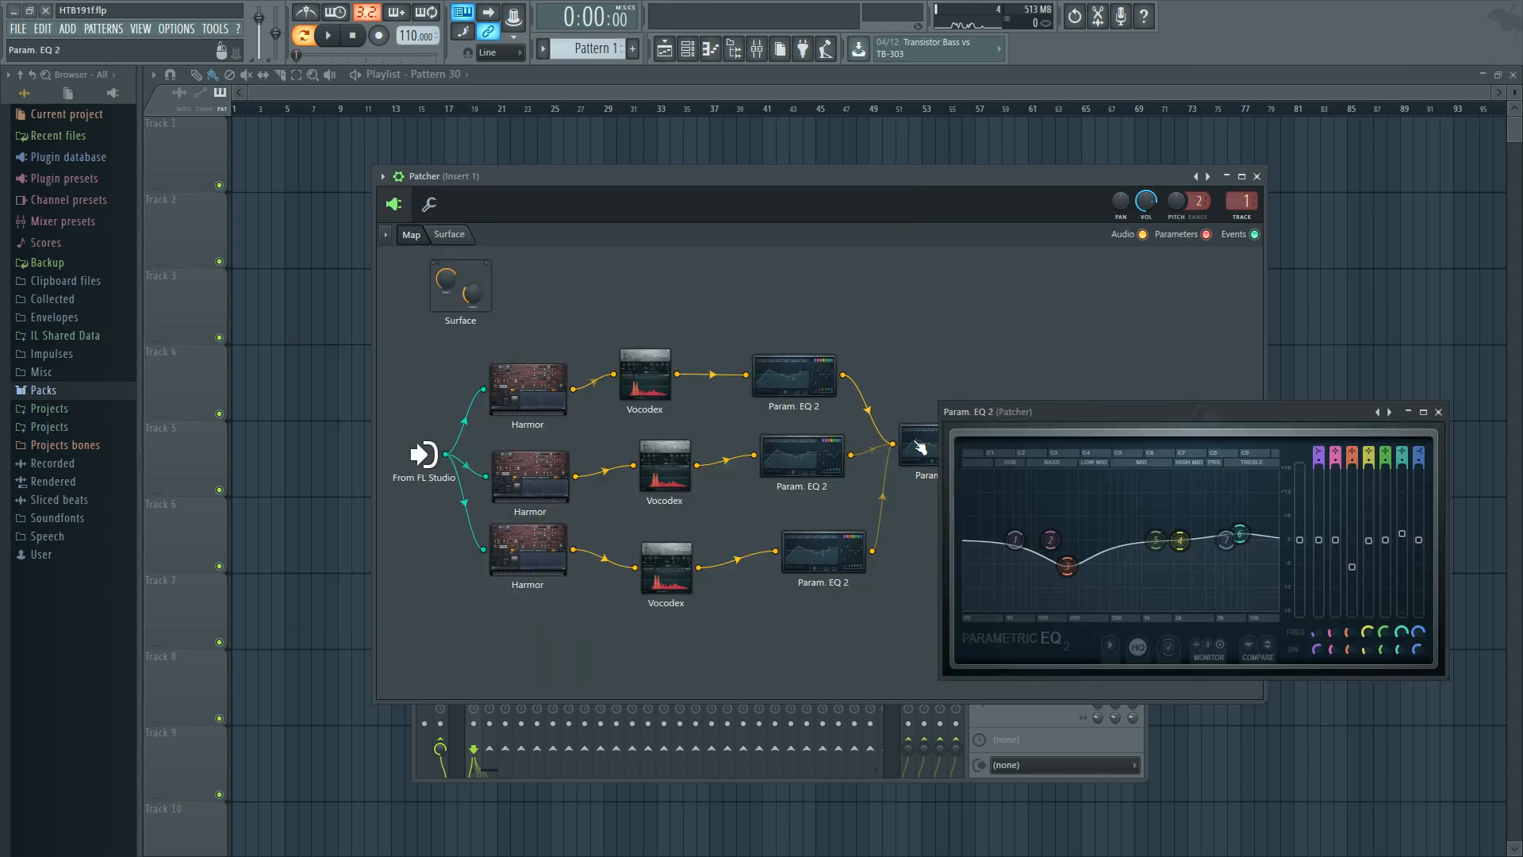
click(1438, 412)
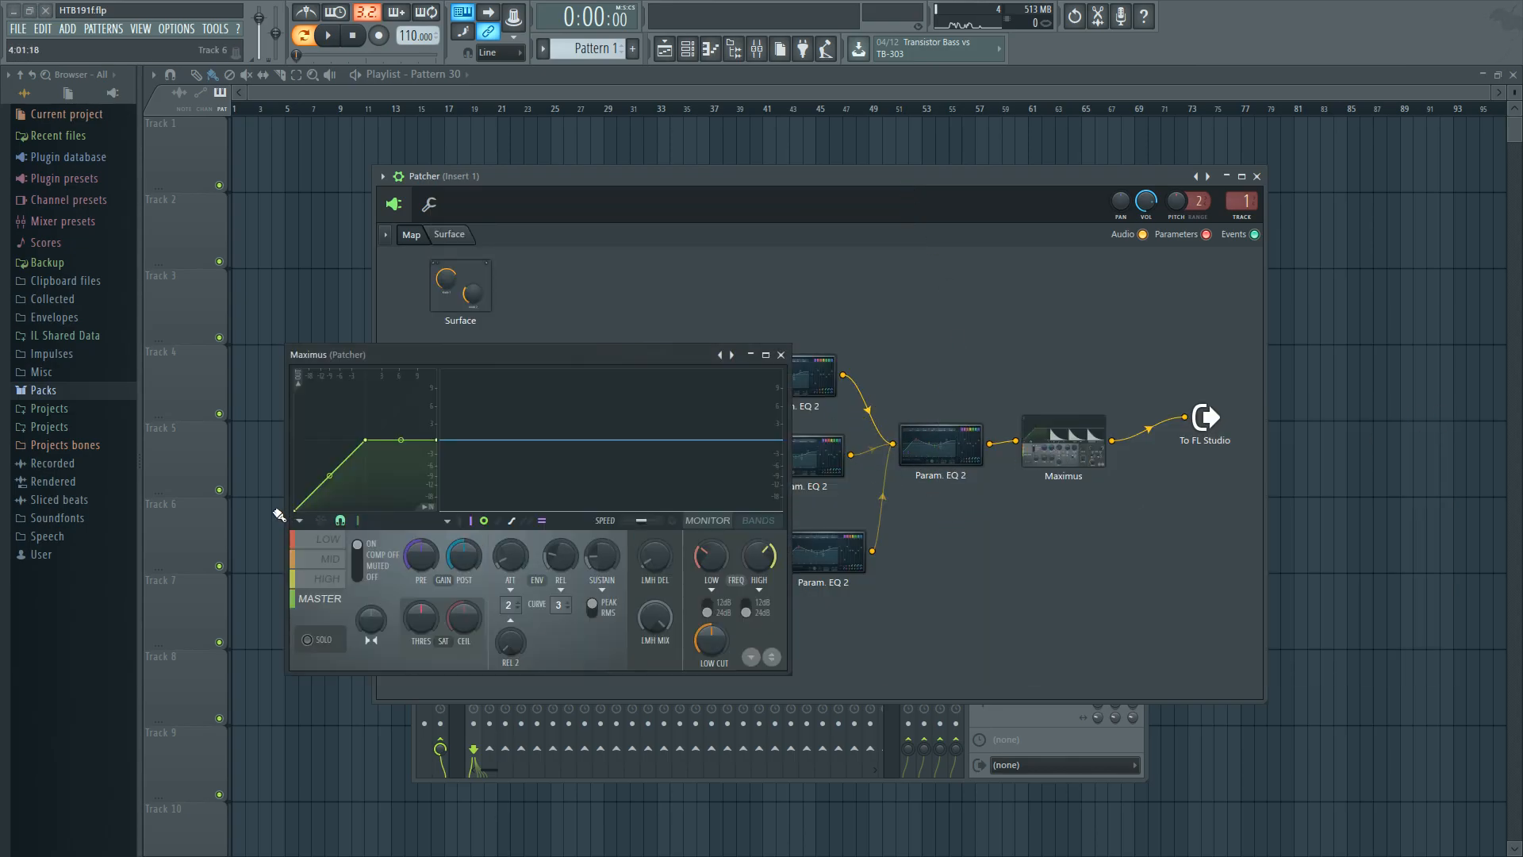
click(781, 354)
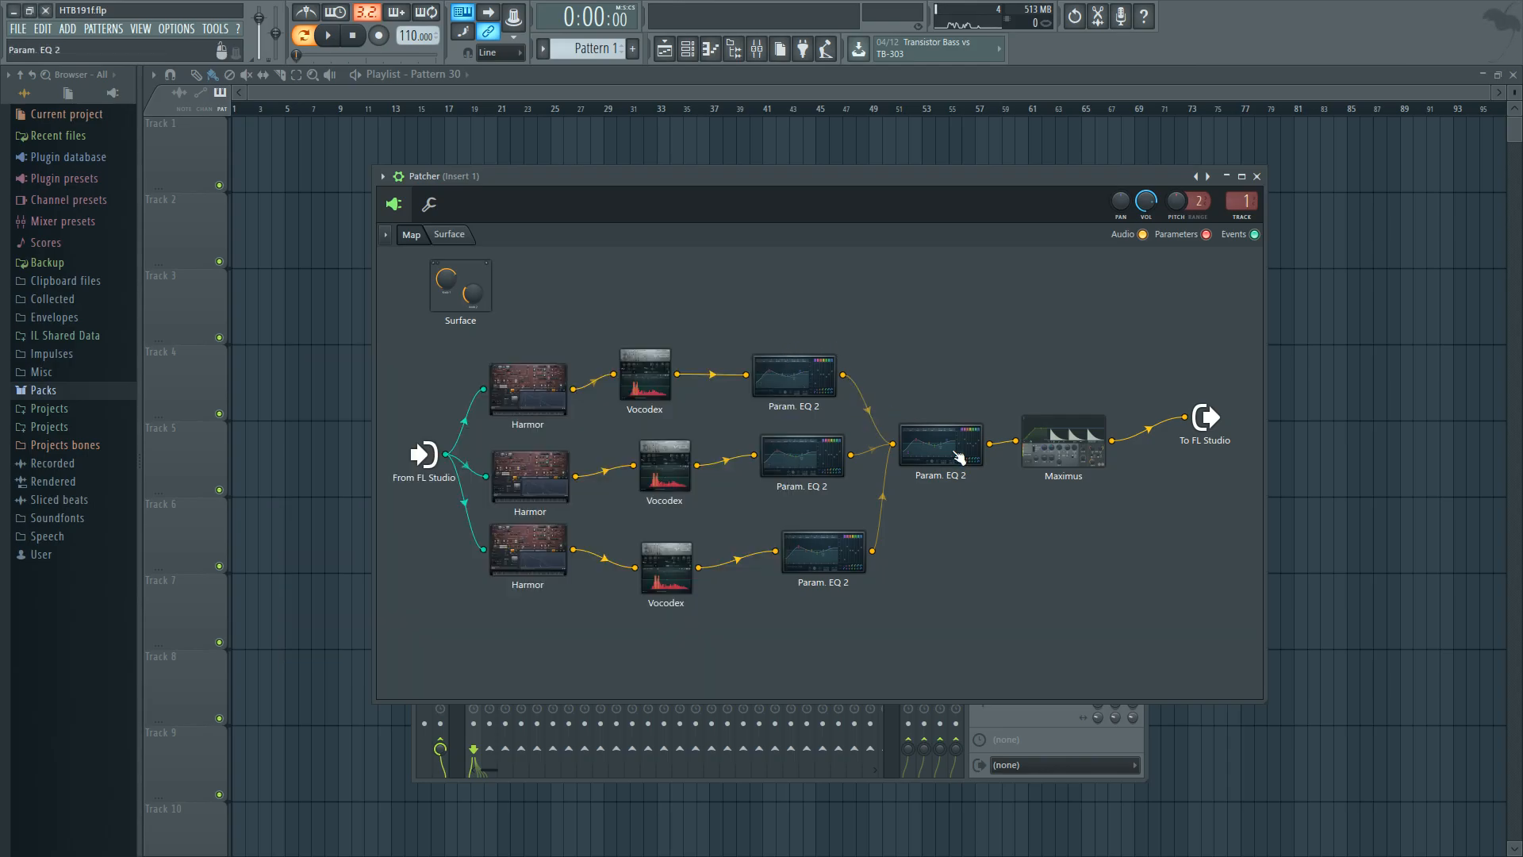
Move the middle Vocodex slightly left on the map and check the middle layer's Param. EQ 2 during playback
drag(686, 468, 662, 469)
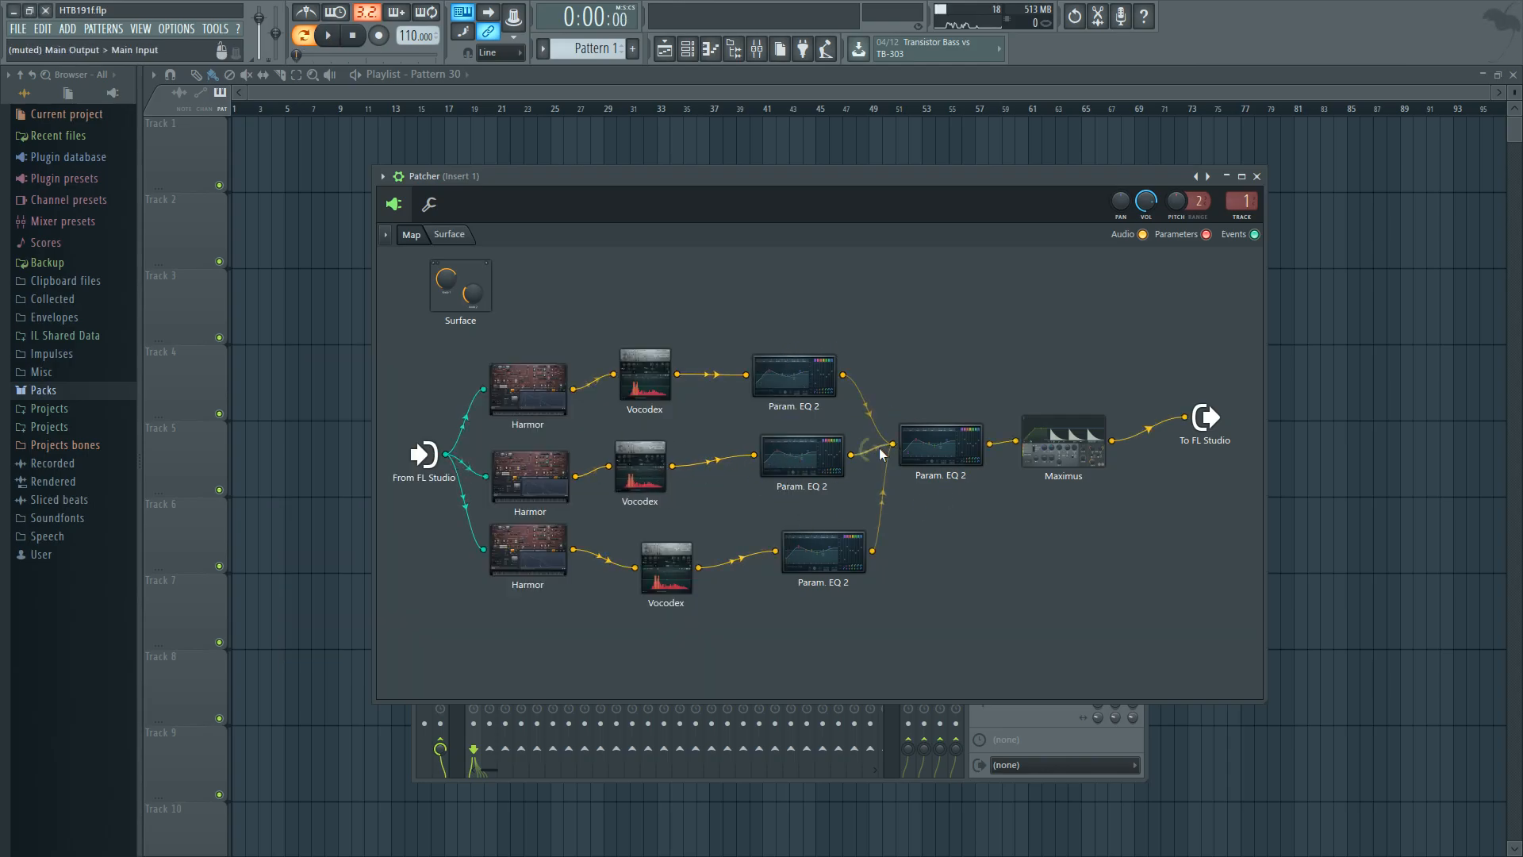
key(space)
click(810, 460)
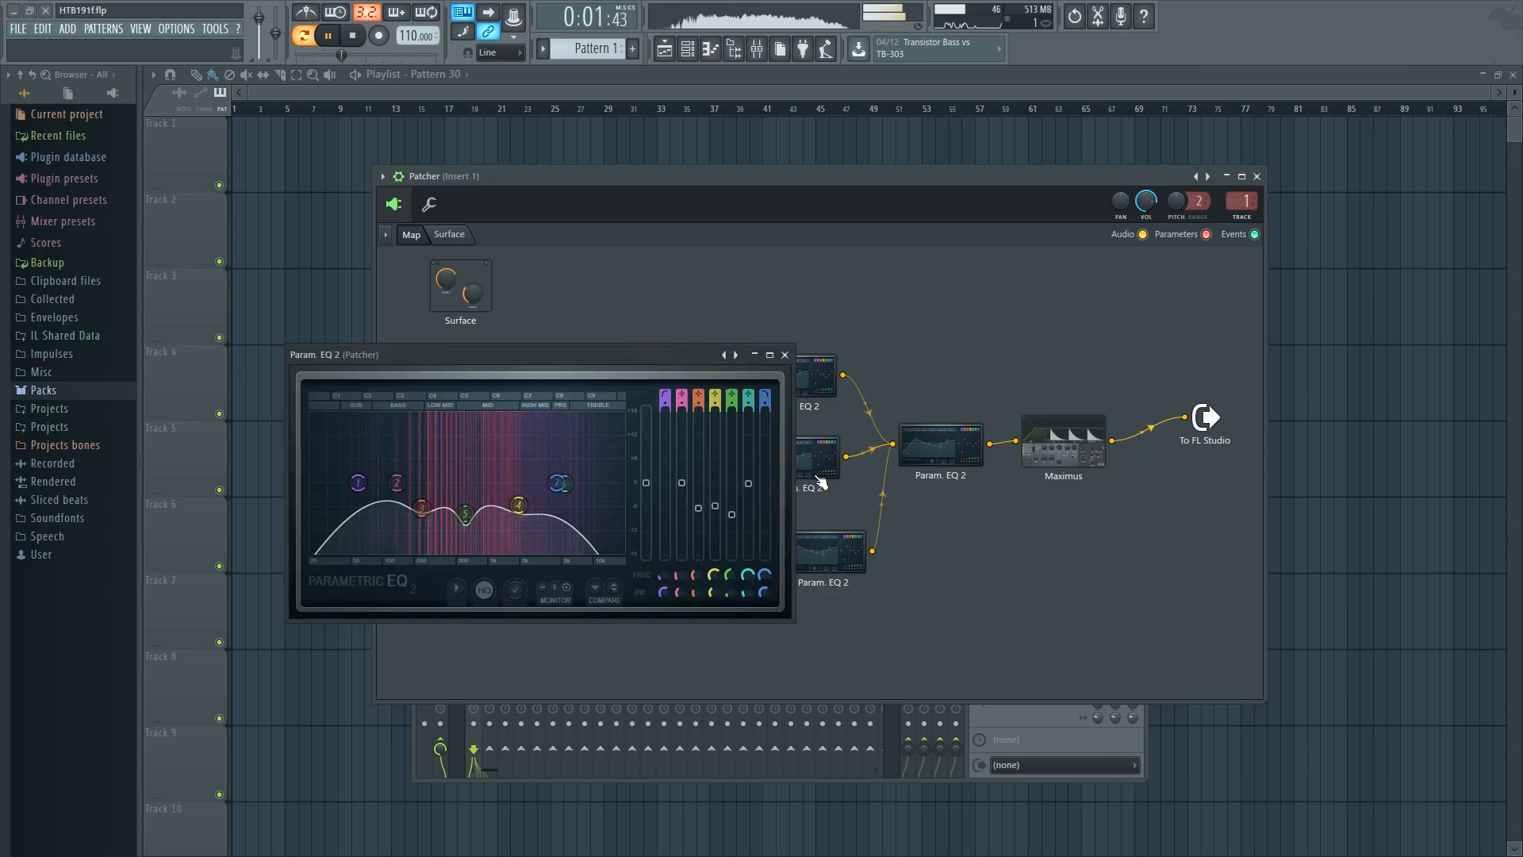
click(785, 356)
key(space)
Examine the middle Harmor's Harmonic unison pitch envelope and detuning settings, and close it
double_click(538, 460)
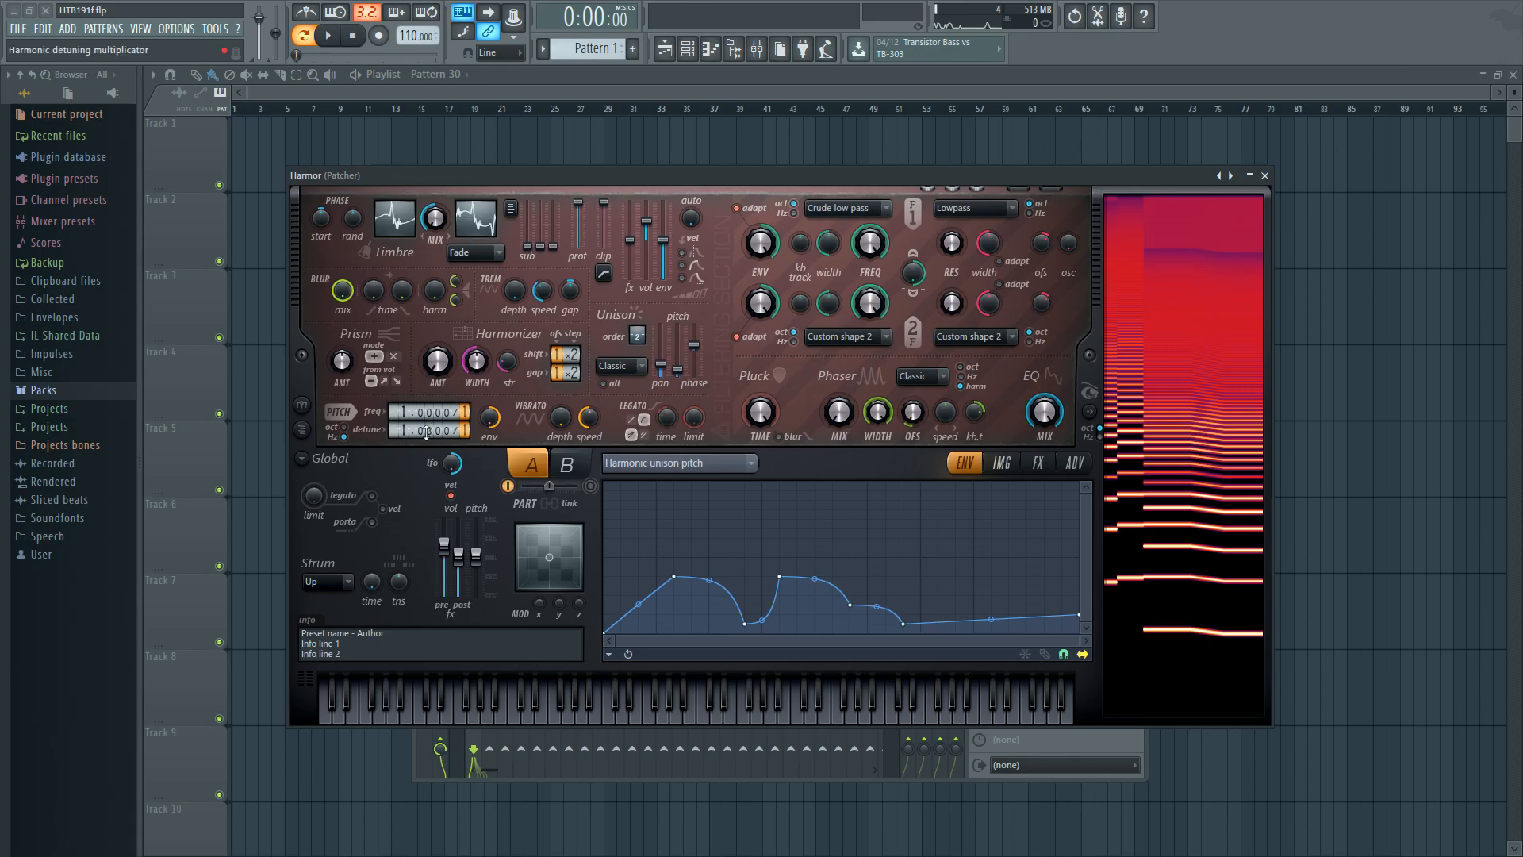
scroll(431, 432, up, 3)
click(1265, 176)
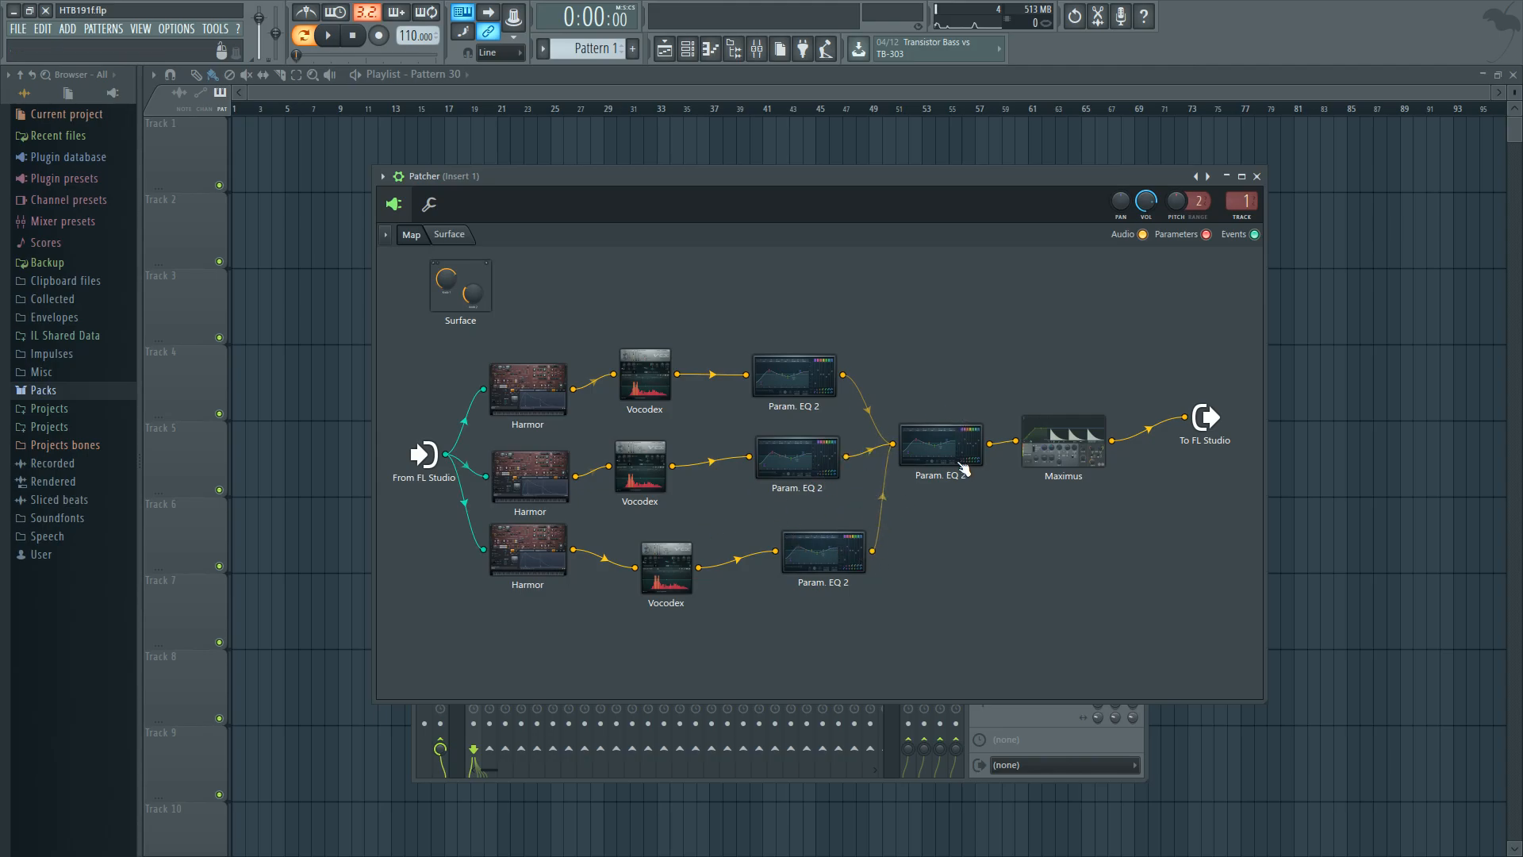
Open the middle Vocodex, try the Modulator pitch shift at about -763 cents during playback, and reset it to its default
click(639, 456)
drag(643, 359, 838, 261)
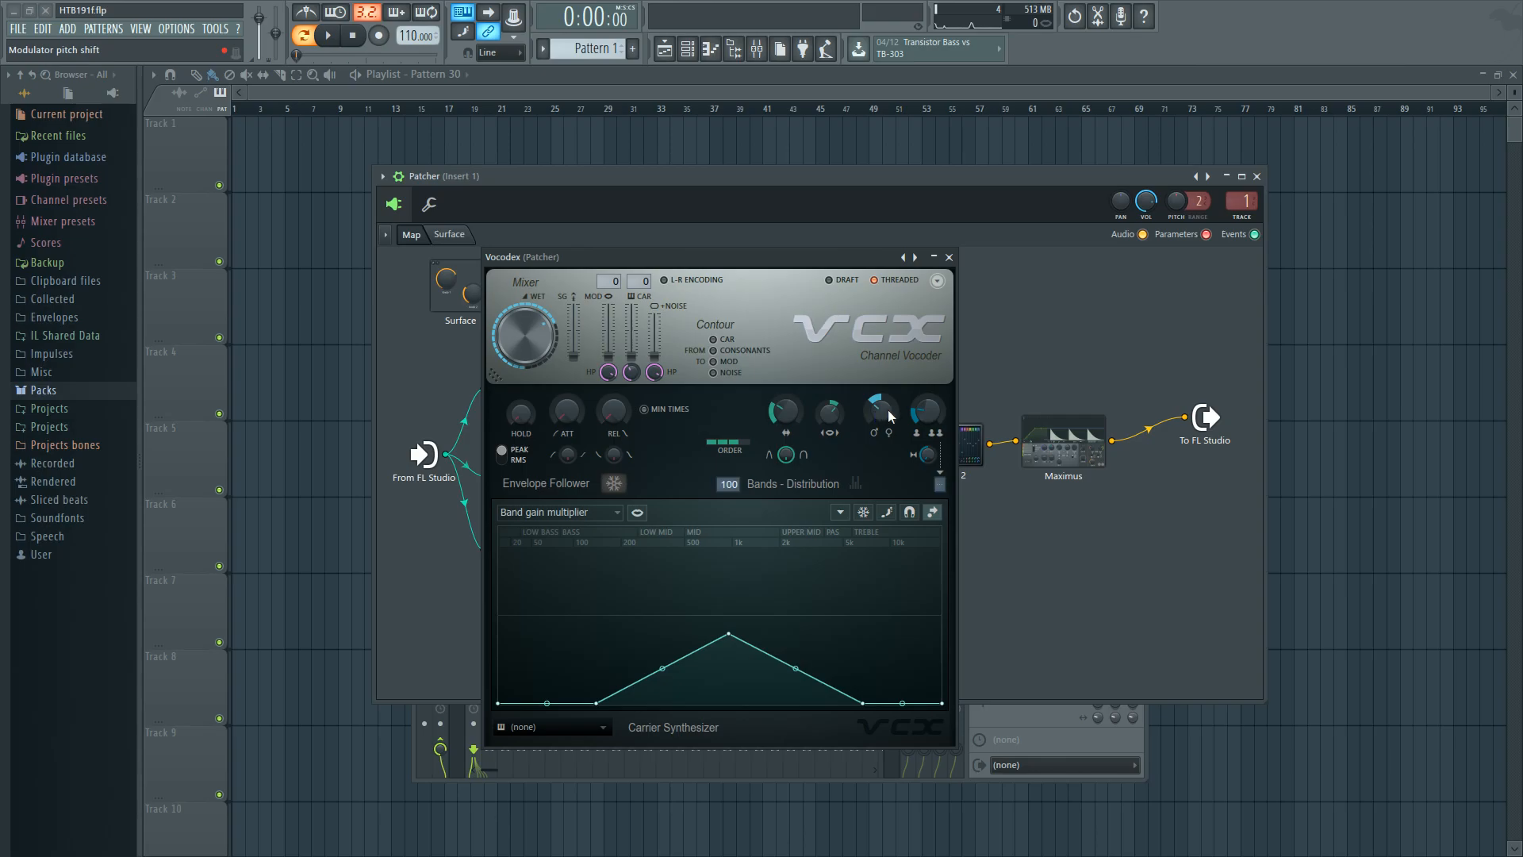
key(space)
drag(884, 413, 884, 444)
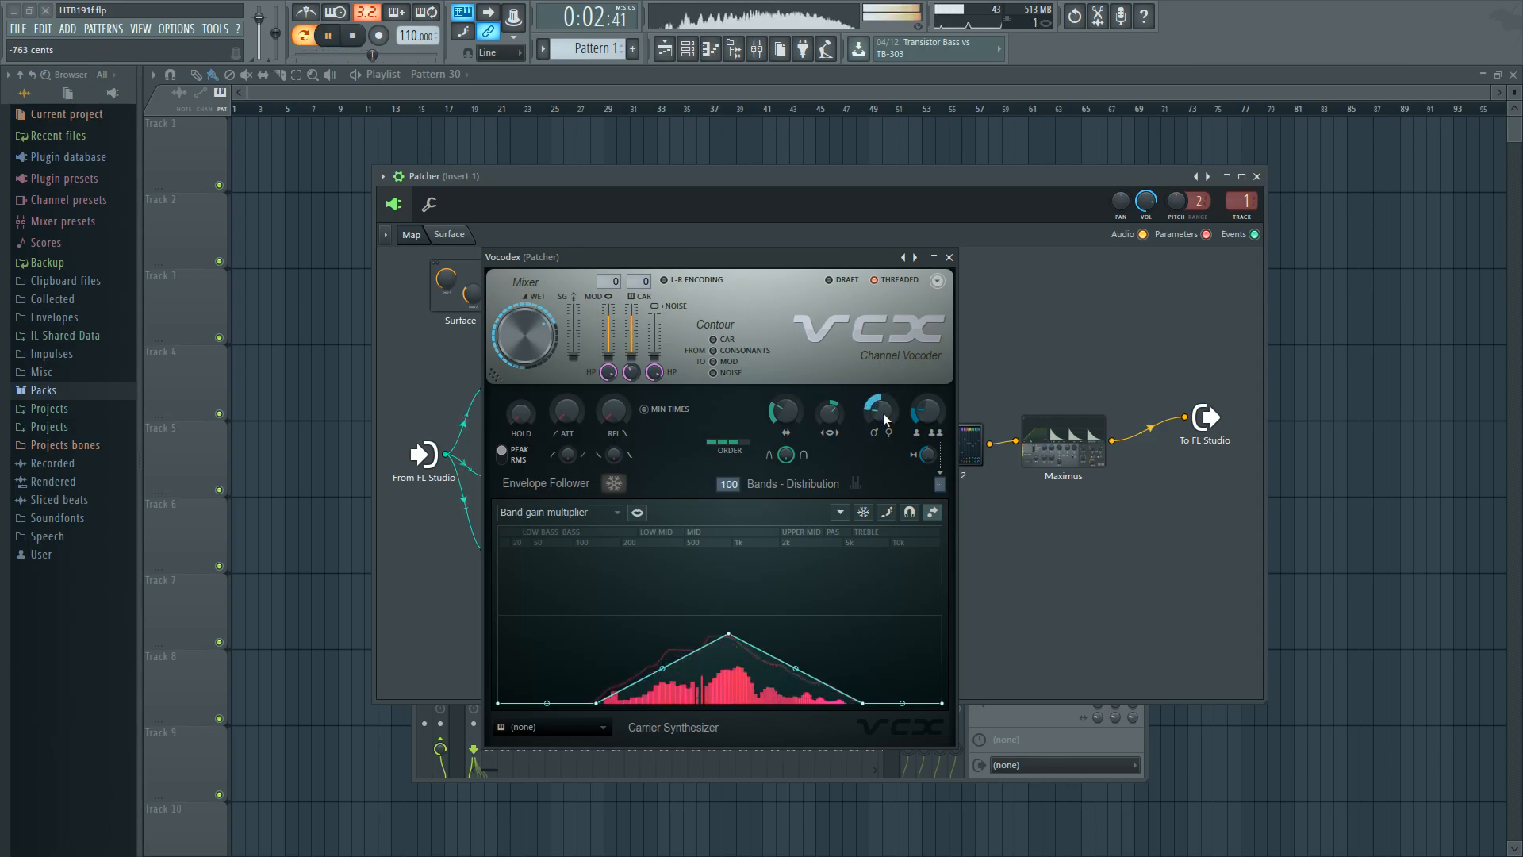
alt+click(883, 414)
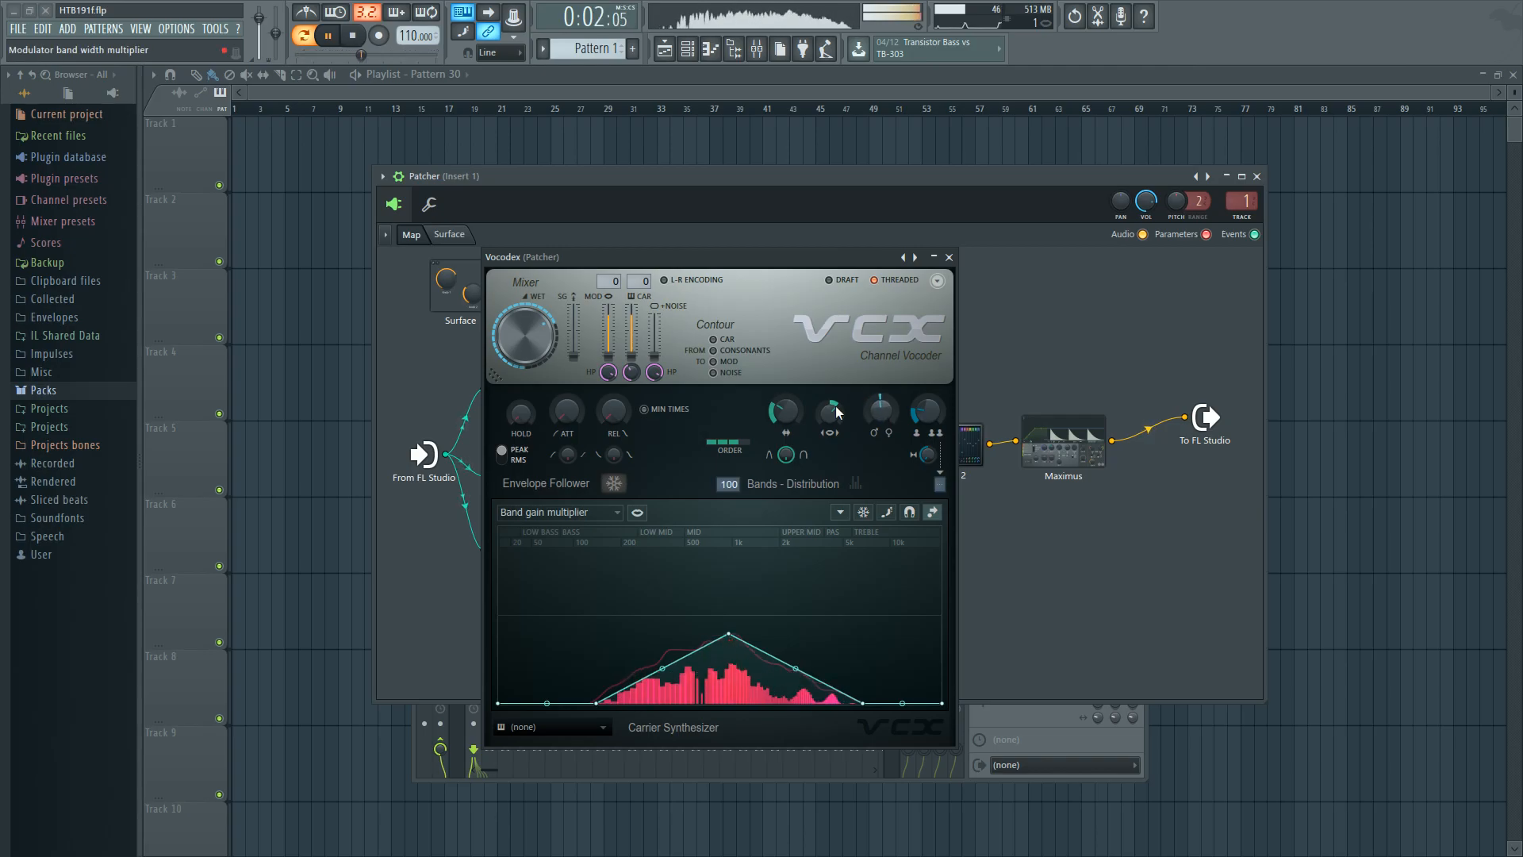
Play the pattern while trying the middle Vocodex's envelope follower times, and stop playback
key(space)
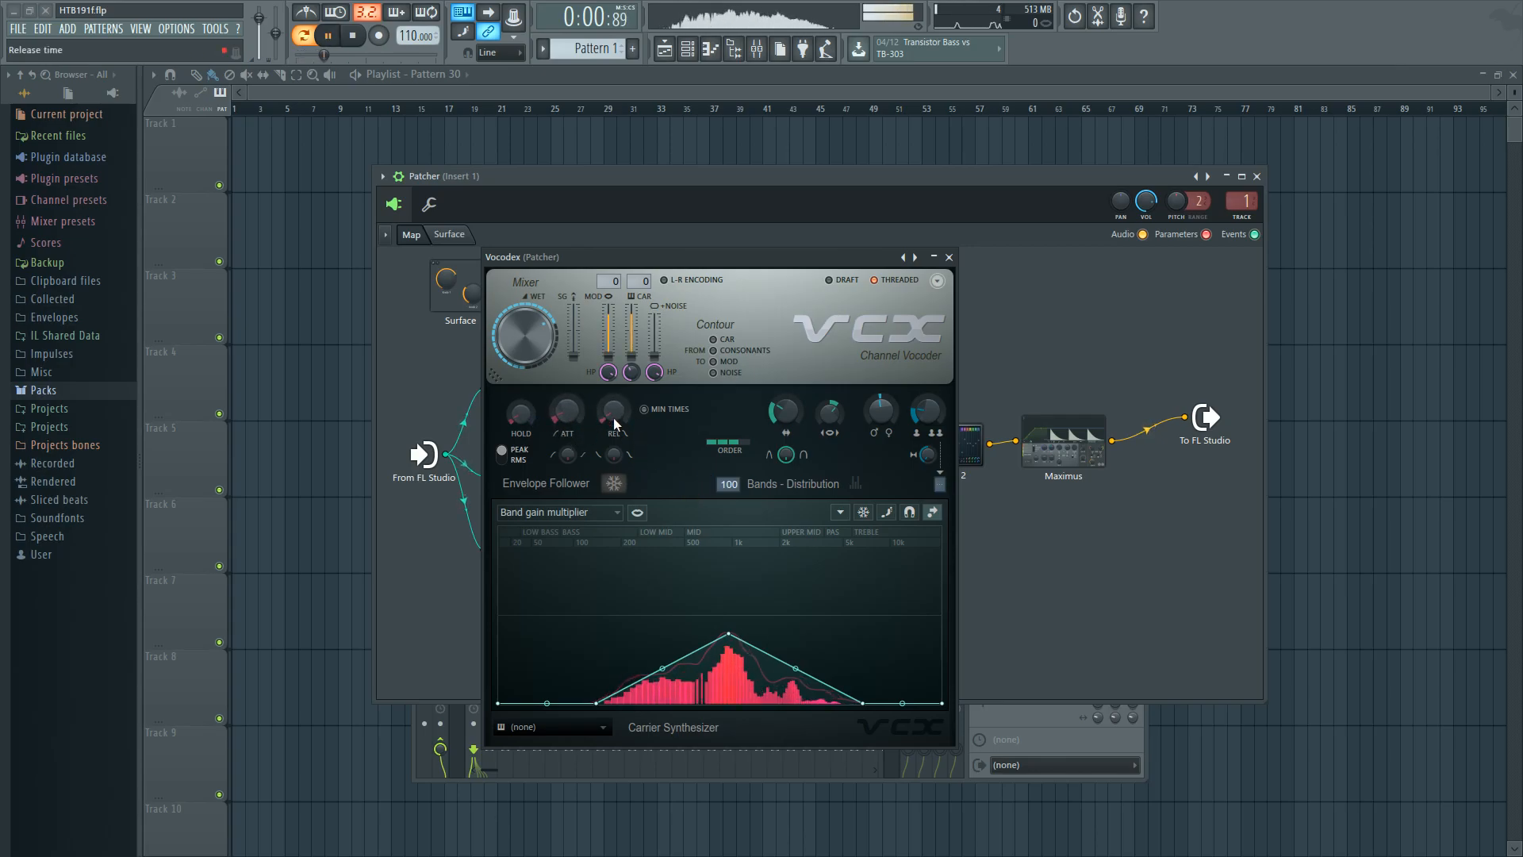
key(space)
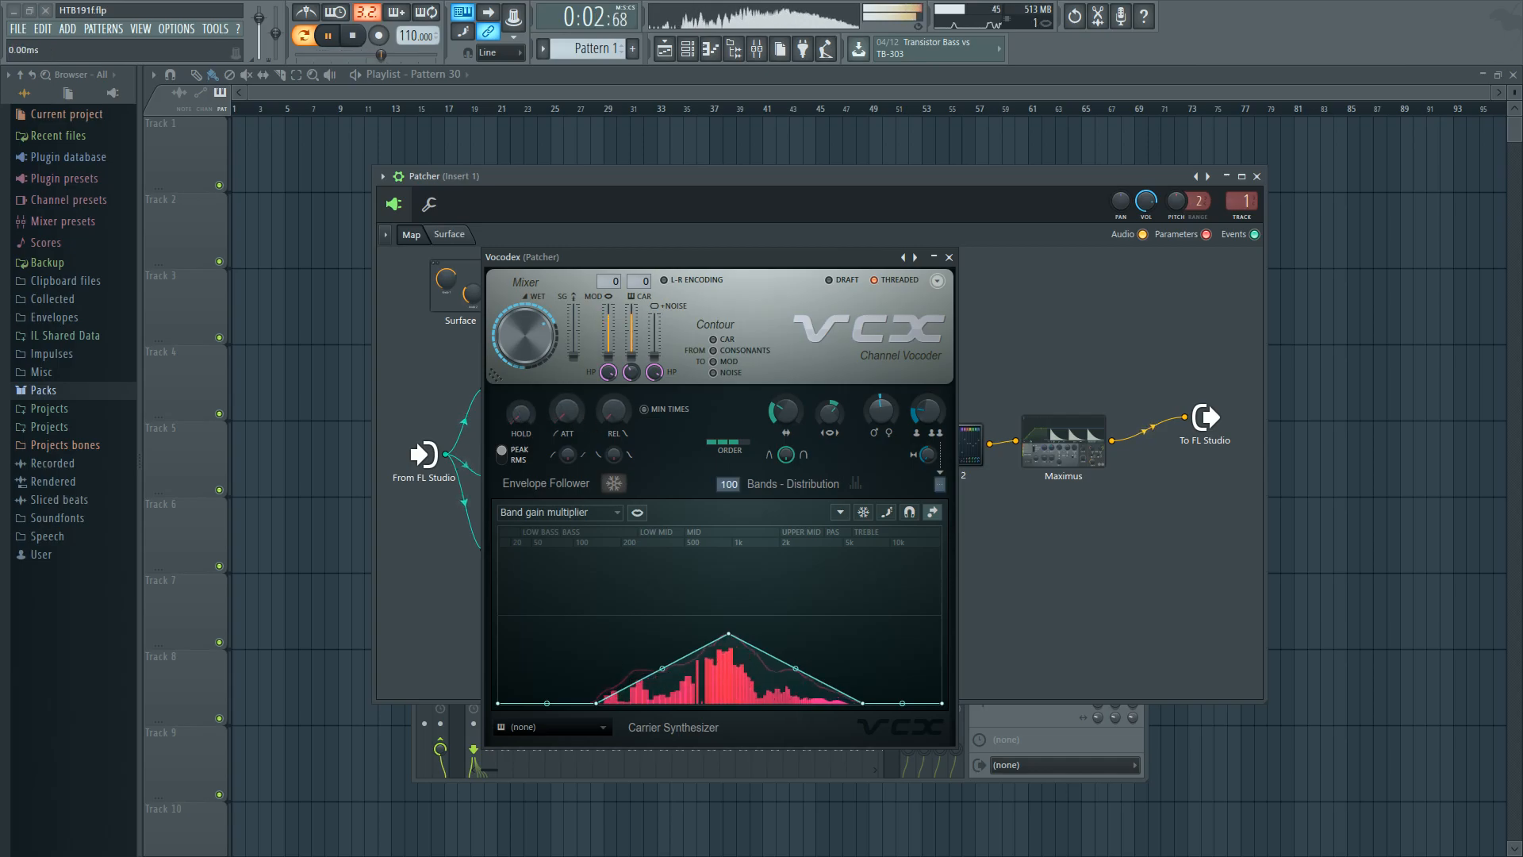
key(space)
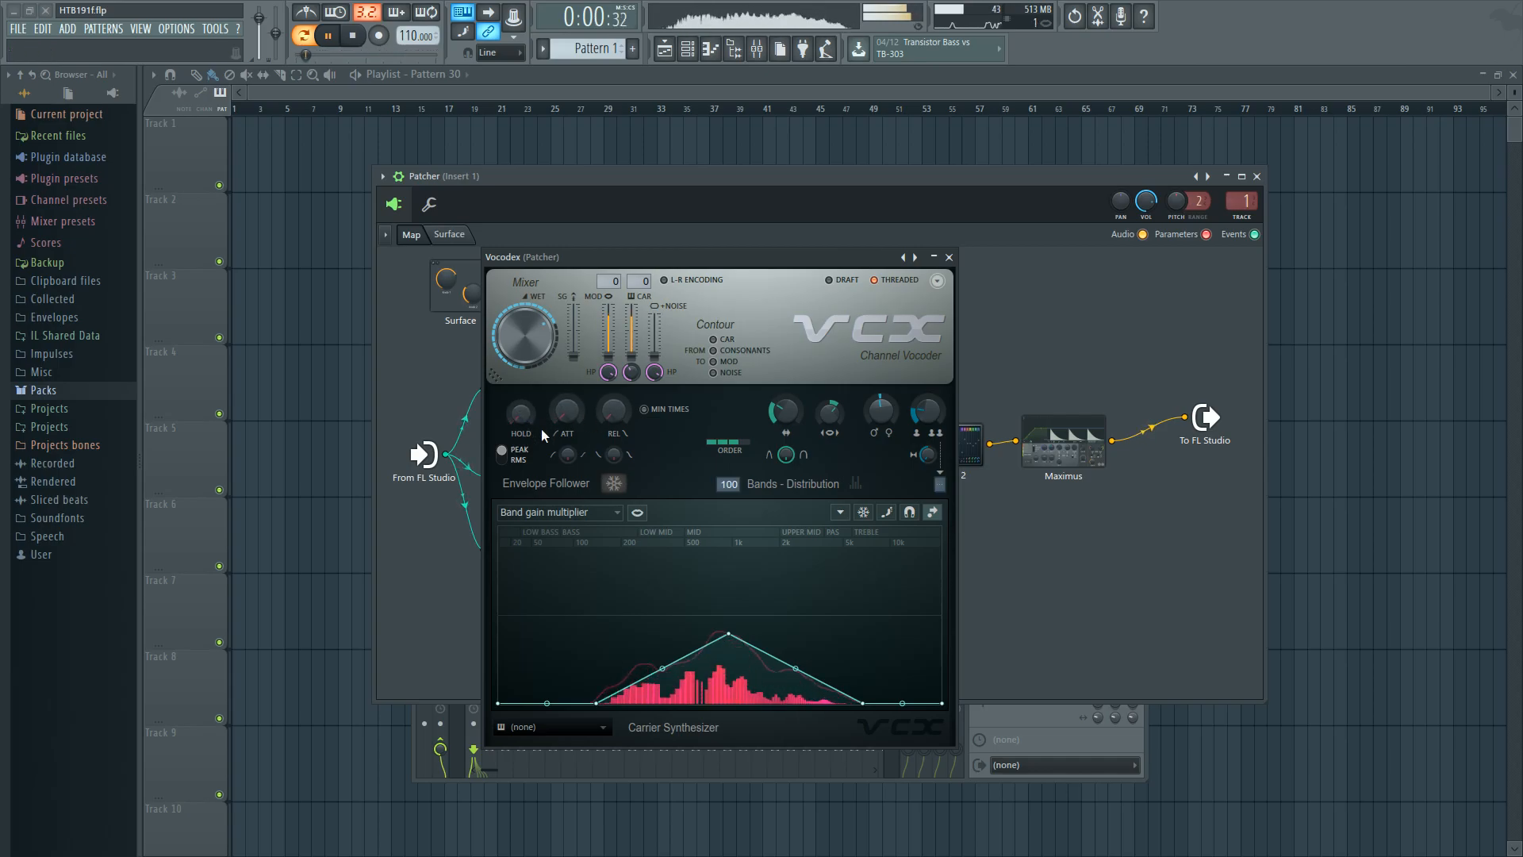
Review the middle Vocodex's Band distribution curve and display its Band width curve
click(597, 513)
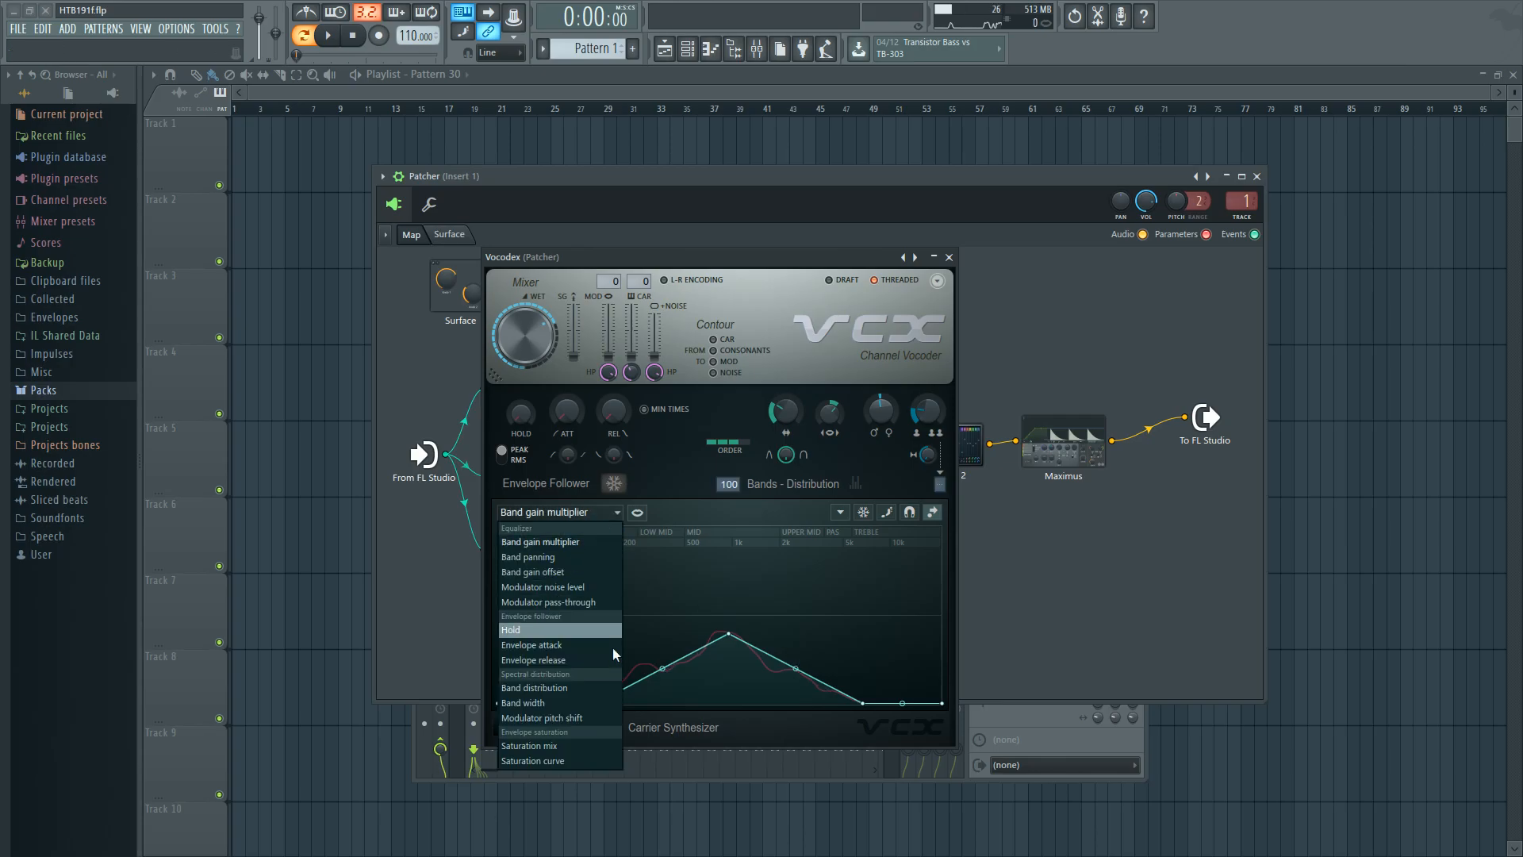
click(592, 677)
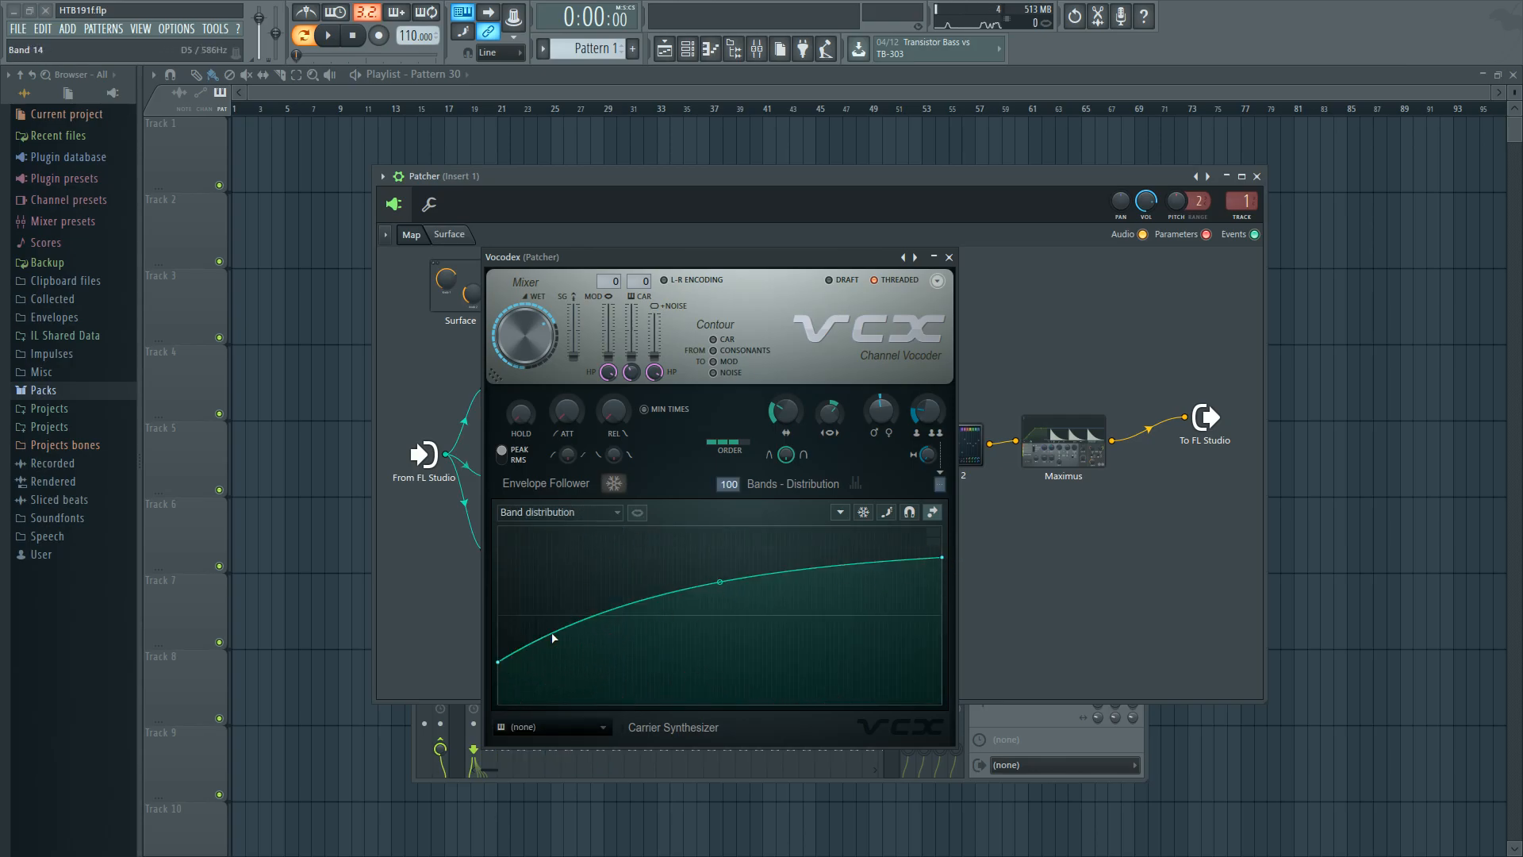
click(583, 513)
click(558, 702)
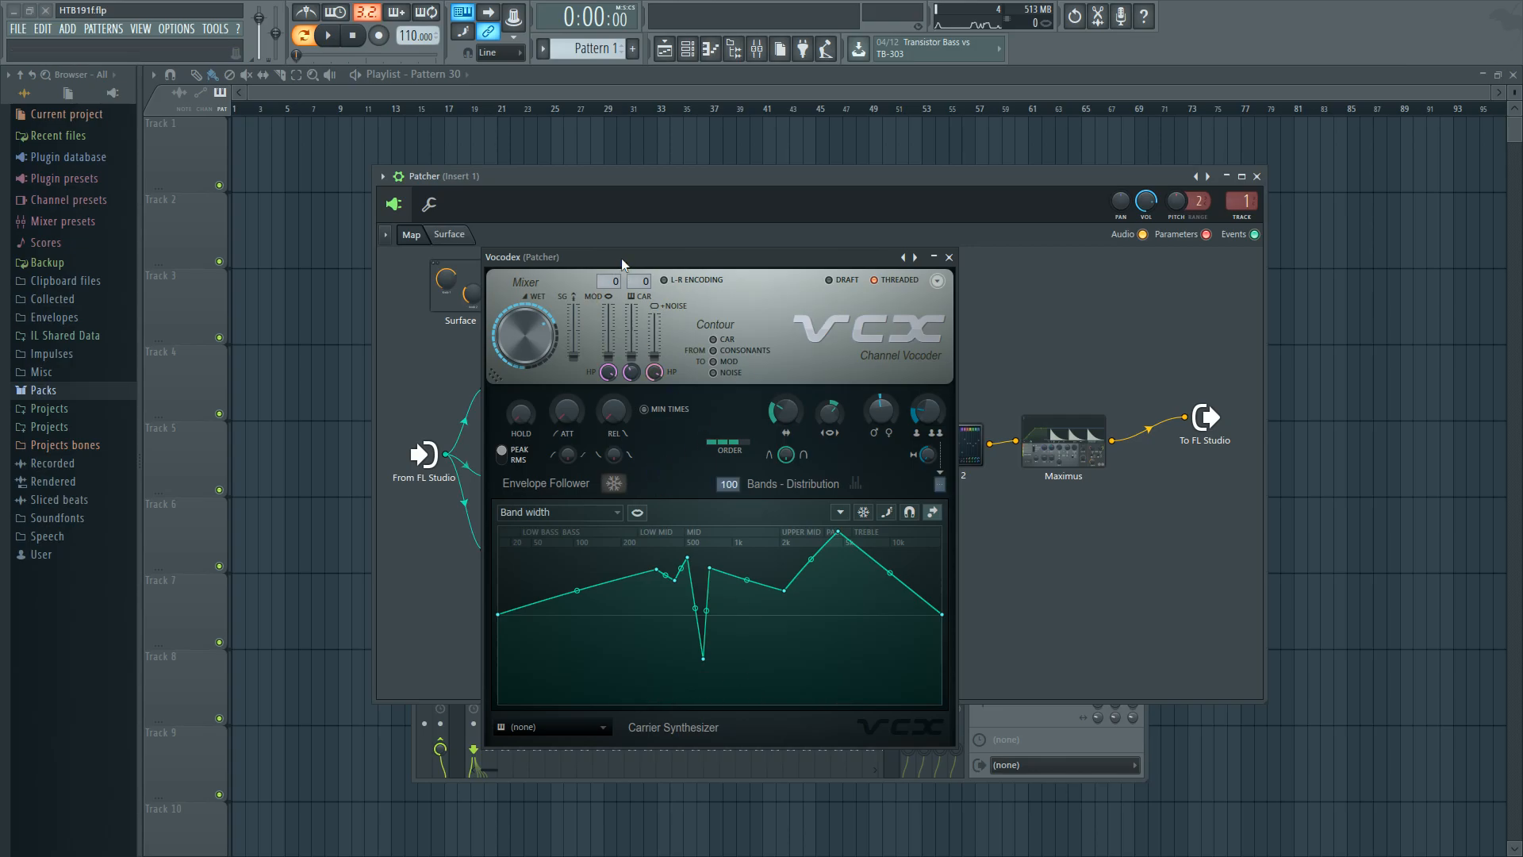
Play the pattern while reshaping the middle Vocodex's Band width curve, moving its dips, peaks and right end point, and stop playback
drag(621, 258, 620, 241)
click(545, 494)
click(545, 495)
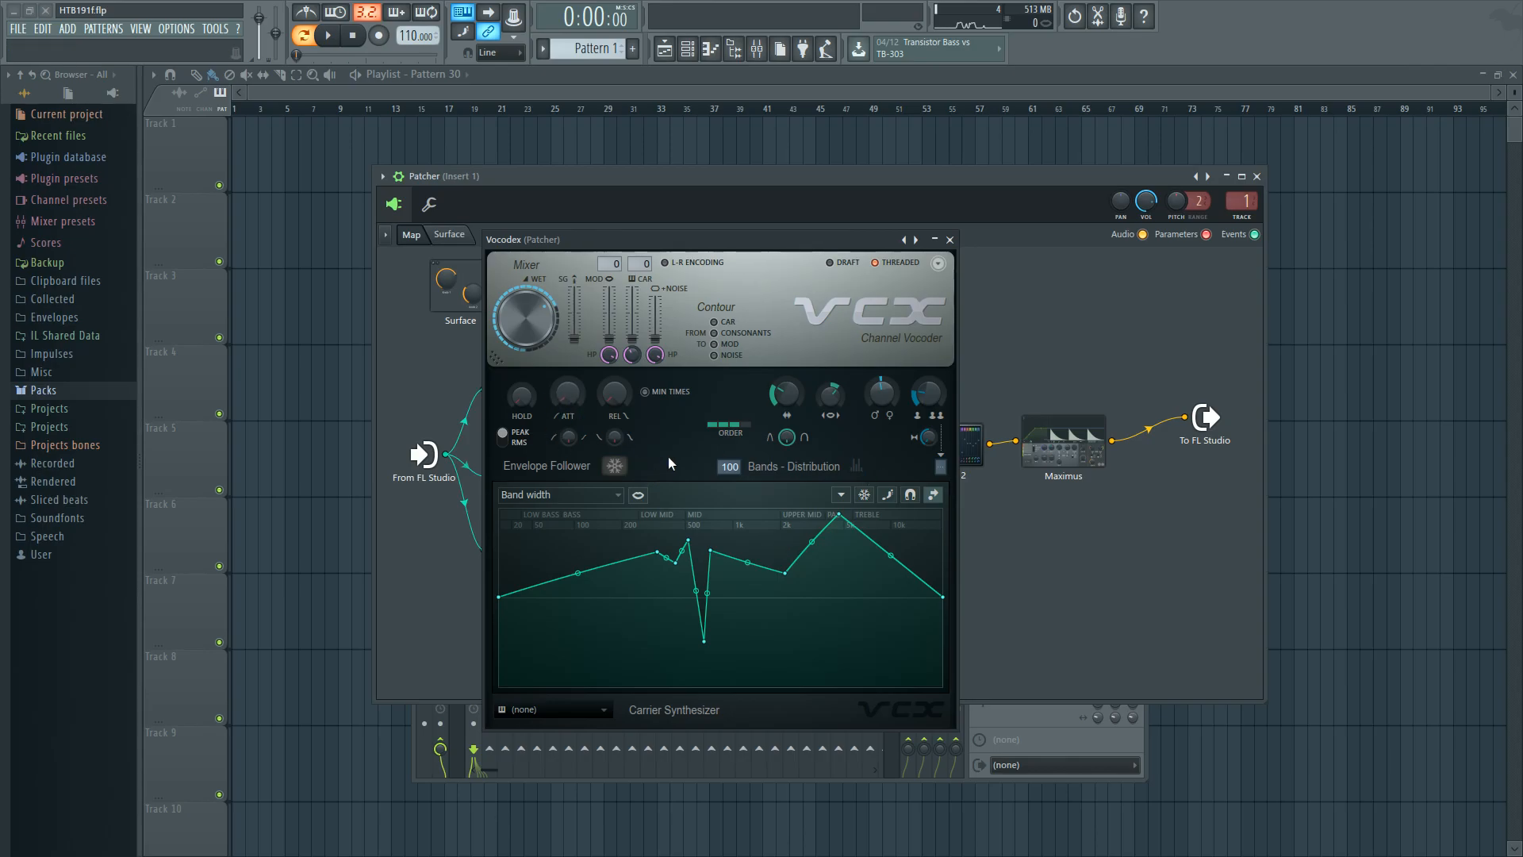
key(space)
mouse_move(704, 641)
mouse_down()
mouse_move(792, 630)
mouse_move(691, 635)
mouse_move(714, 632)
mouse_move(704, 618)
mouse_up()
mouse_move(785, 576)
mouse_down()
mouse_move(781, 619)
mouse_move(725, 656)
mouse_move(729, 523)
mouse_move(714, 505)
mouse_move(777, 542)
mouse_move(763, 582)
mouse_up()
mouse_move(720, 510)
mouse_down()
mouse_move(755, 514)
mouse_move(713, 515)
mouse_up()
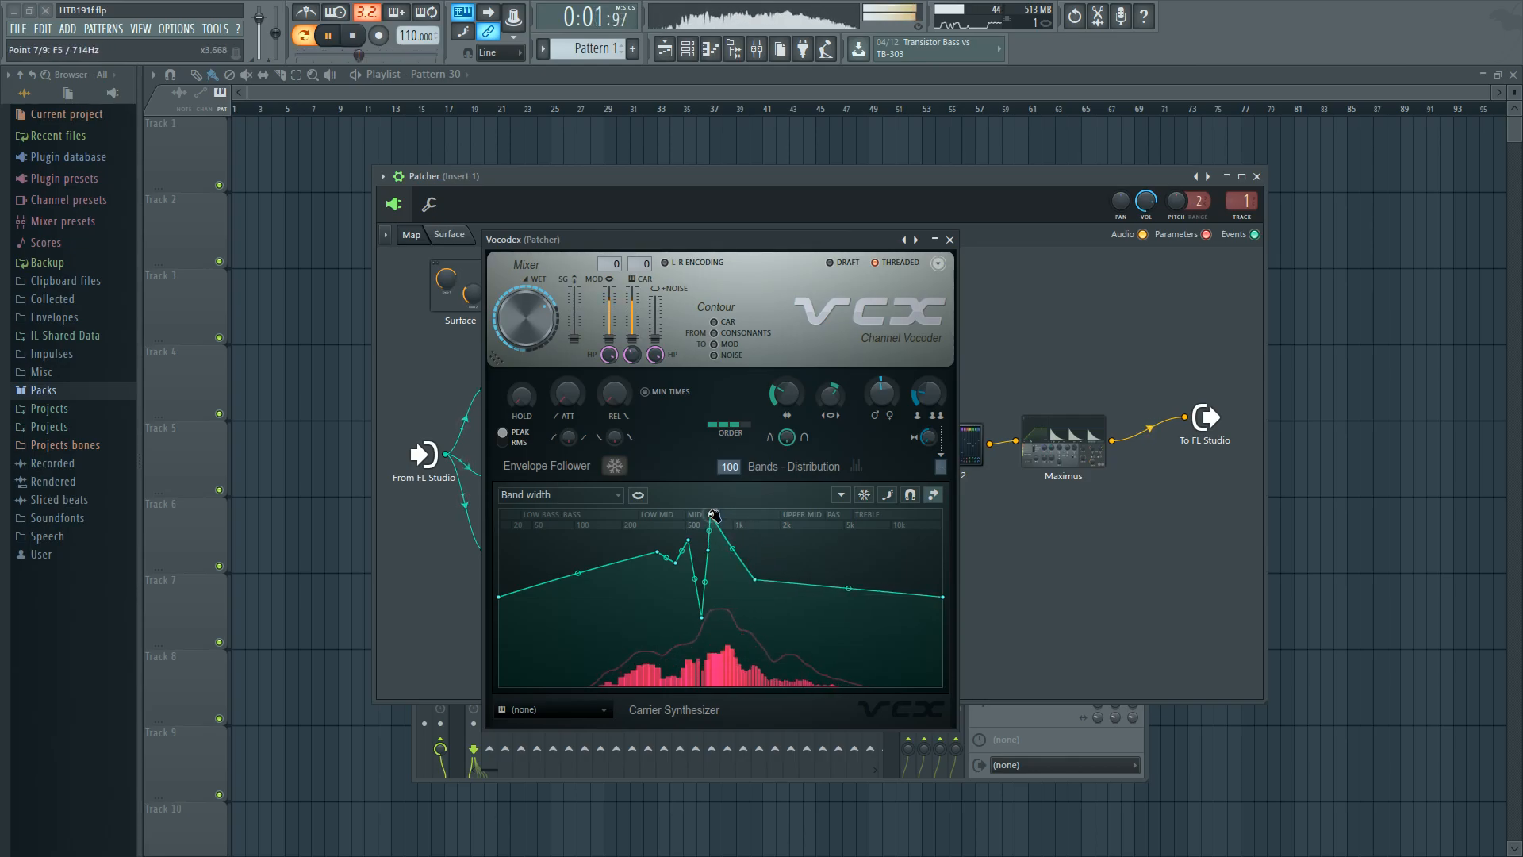
drag(951, 600, 944, 545)
mouse_move(656, 551)
mouse_down()
mouse_move(670, 584)
mouse_move(656, 516)
mouse_move(664, 529)
mouse_up()
key(space)
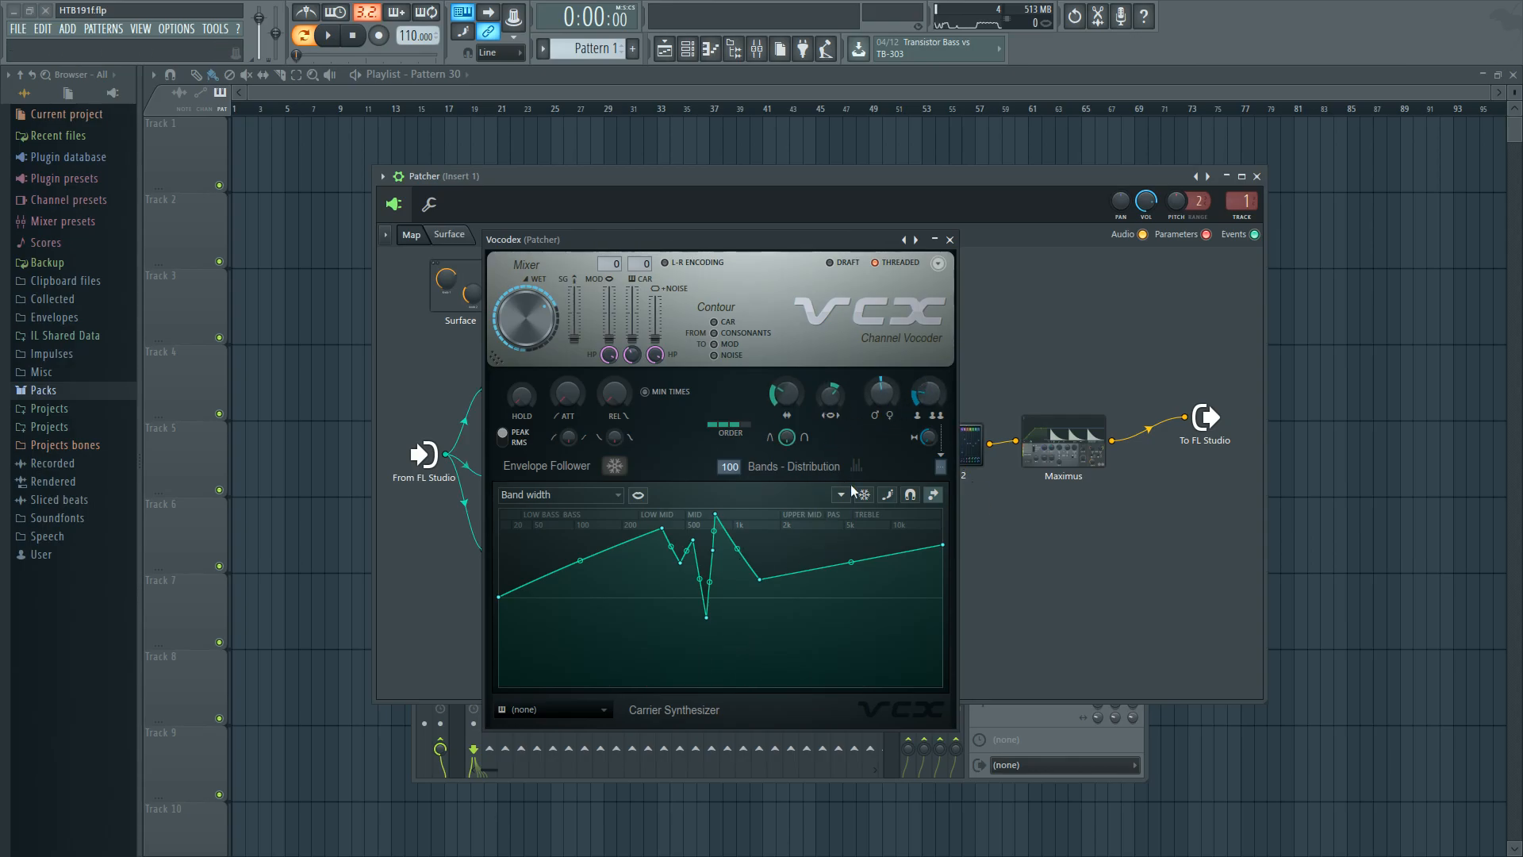
Display the middle Vocodex's Modulator pitch shift curve and close the plugin
click(578, 495)
click(549, 696)
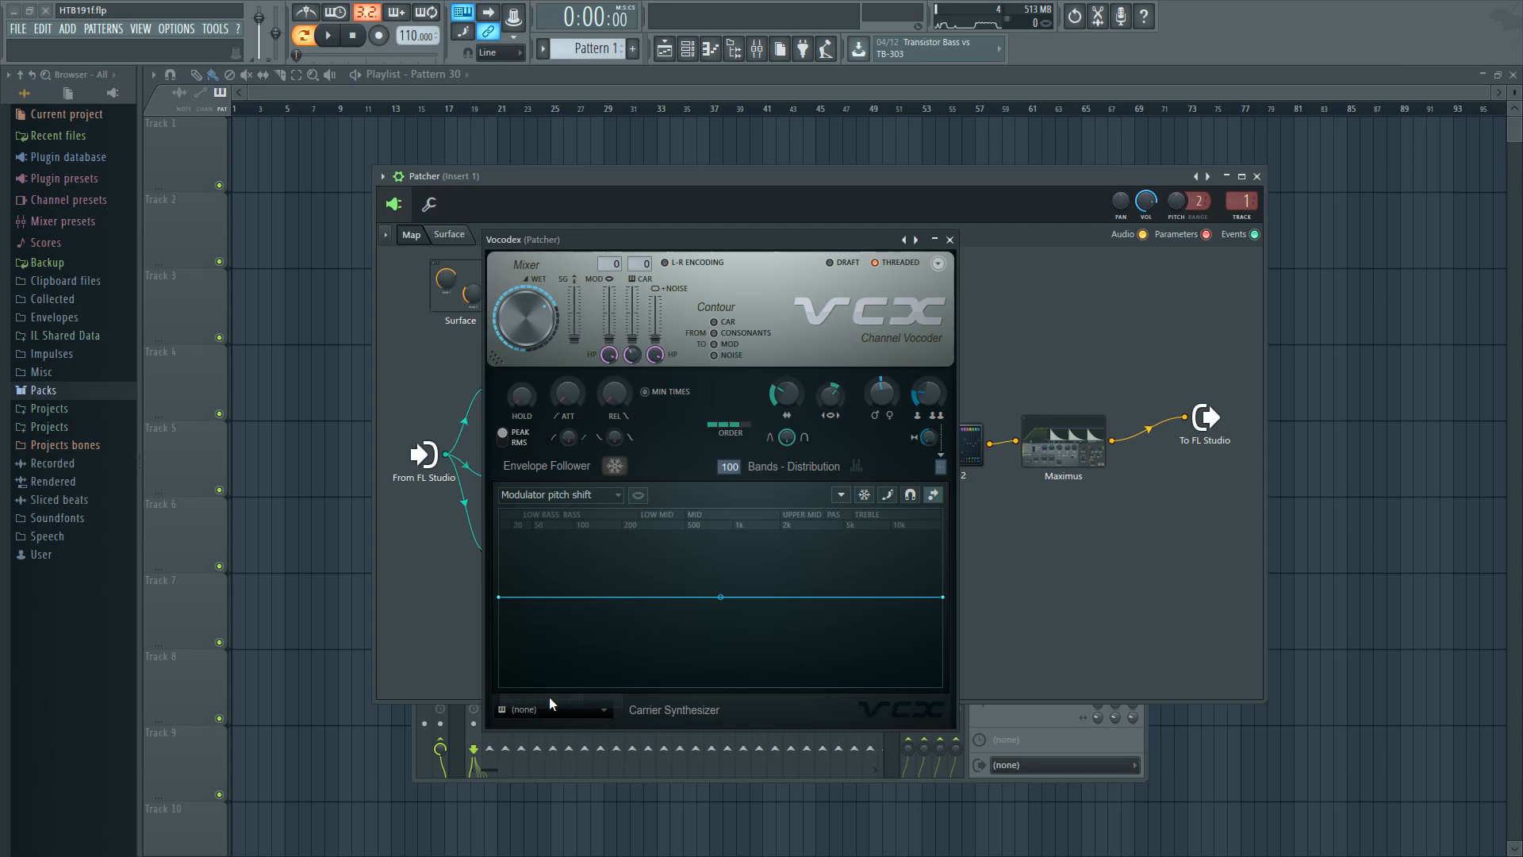
click(949, 238)
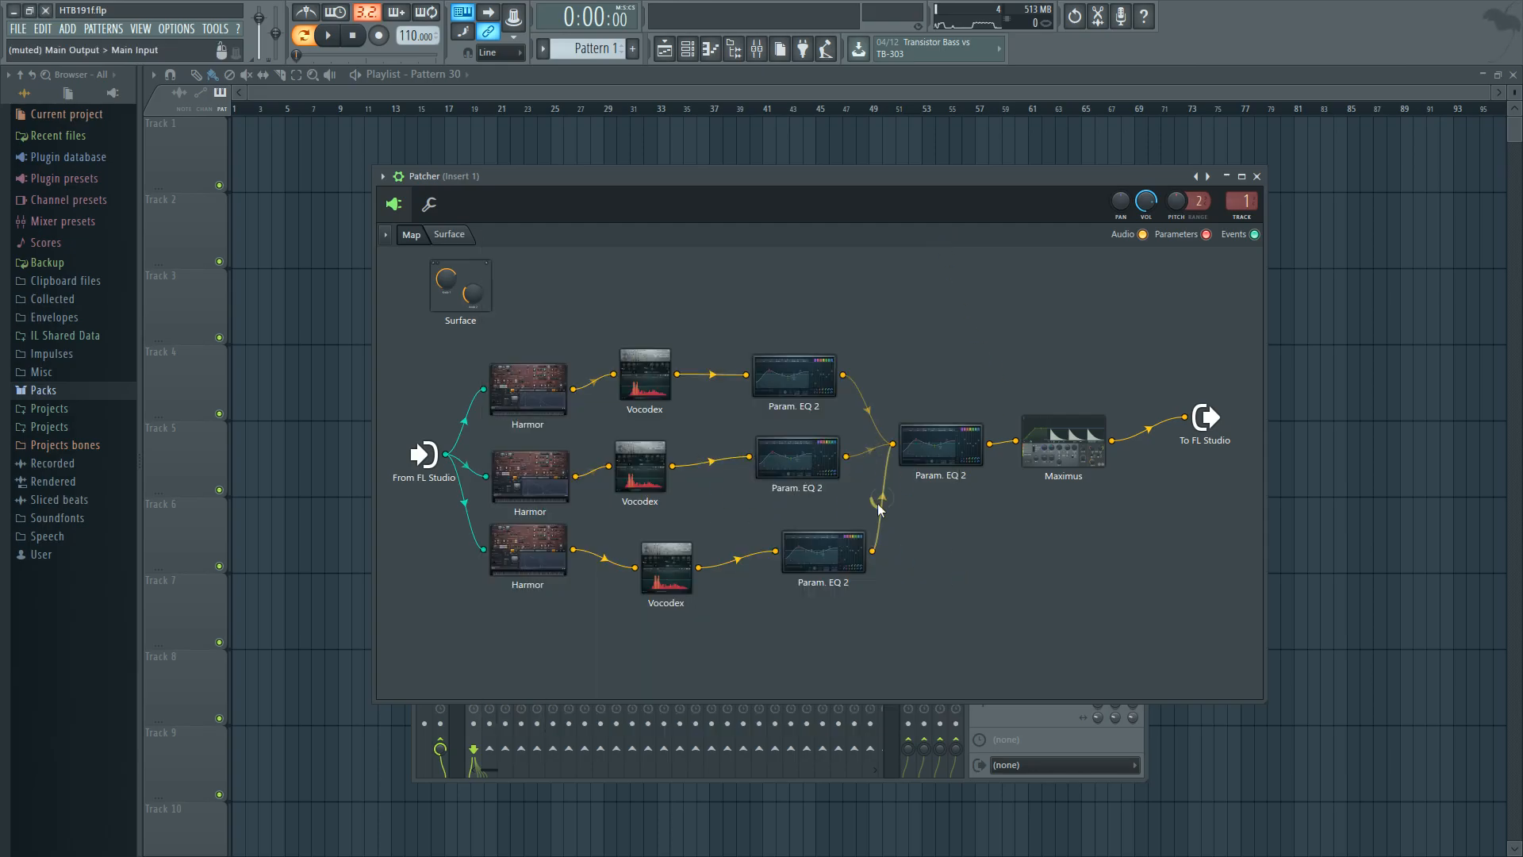
Open the bottom Vocodex and audition the pattern while comparing its wet level and carrier pass-through level
click(673, 565)
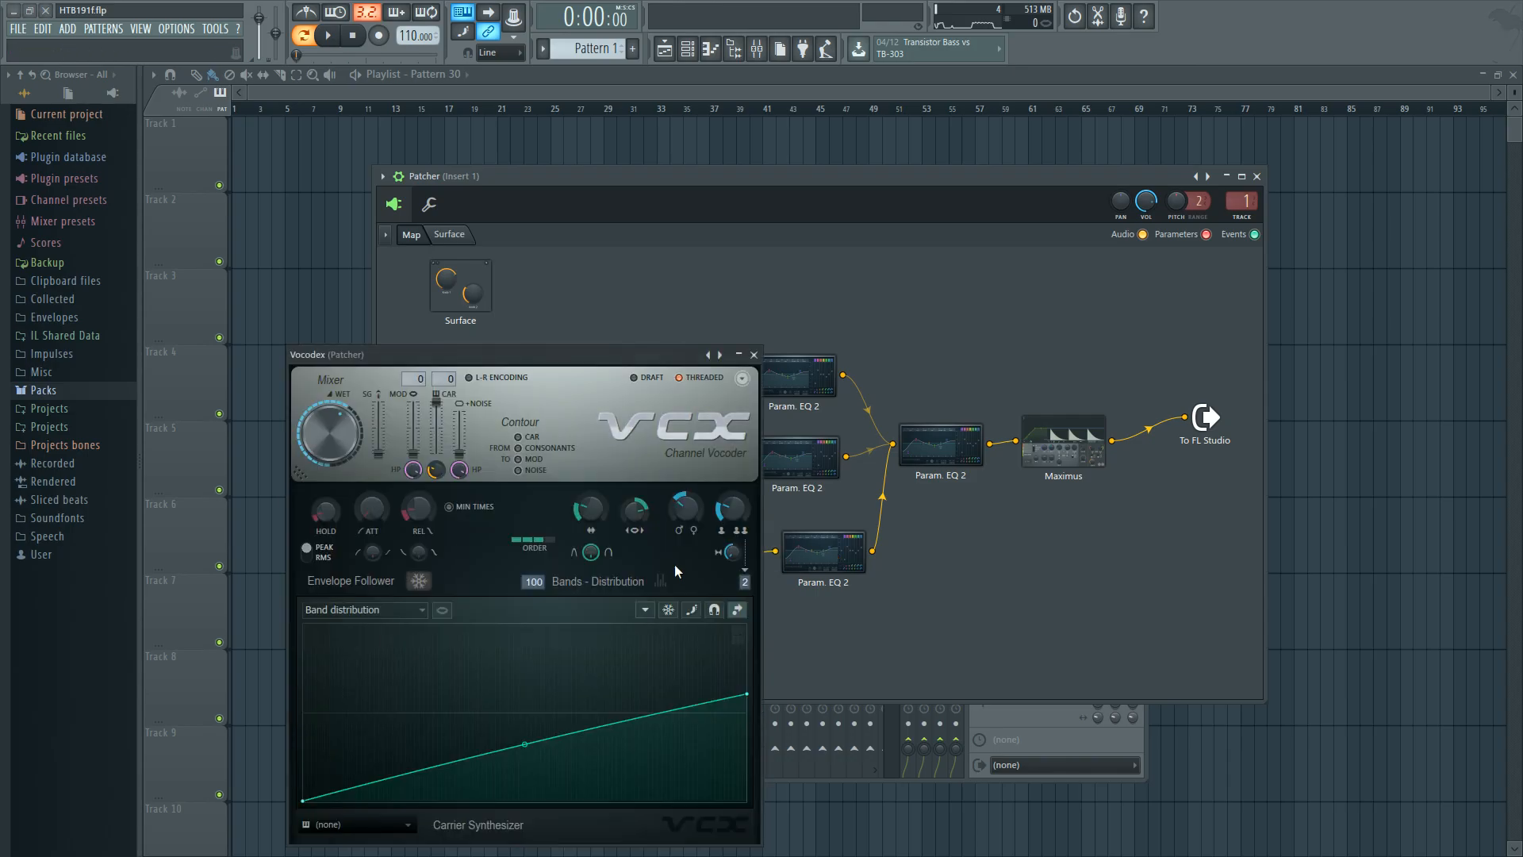
key(space)
drag(630, 357, 845, 297)
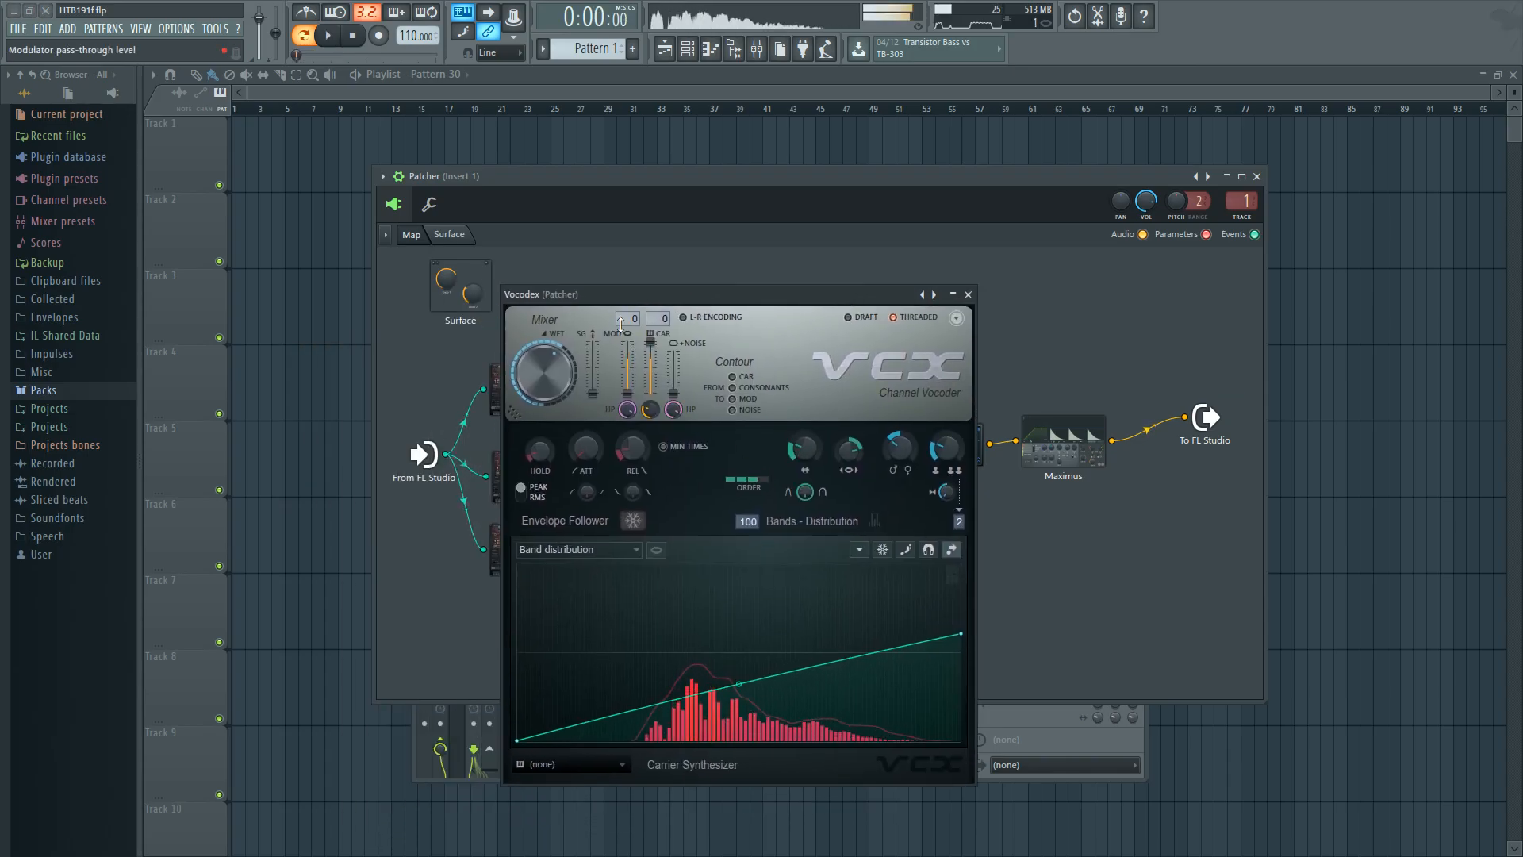
key(space)
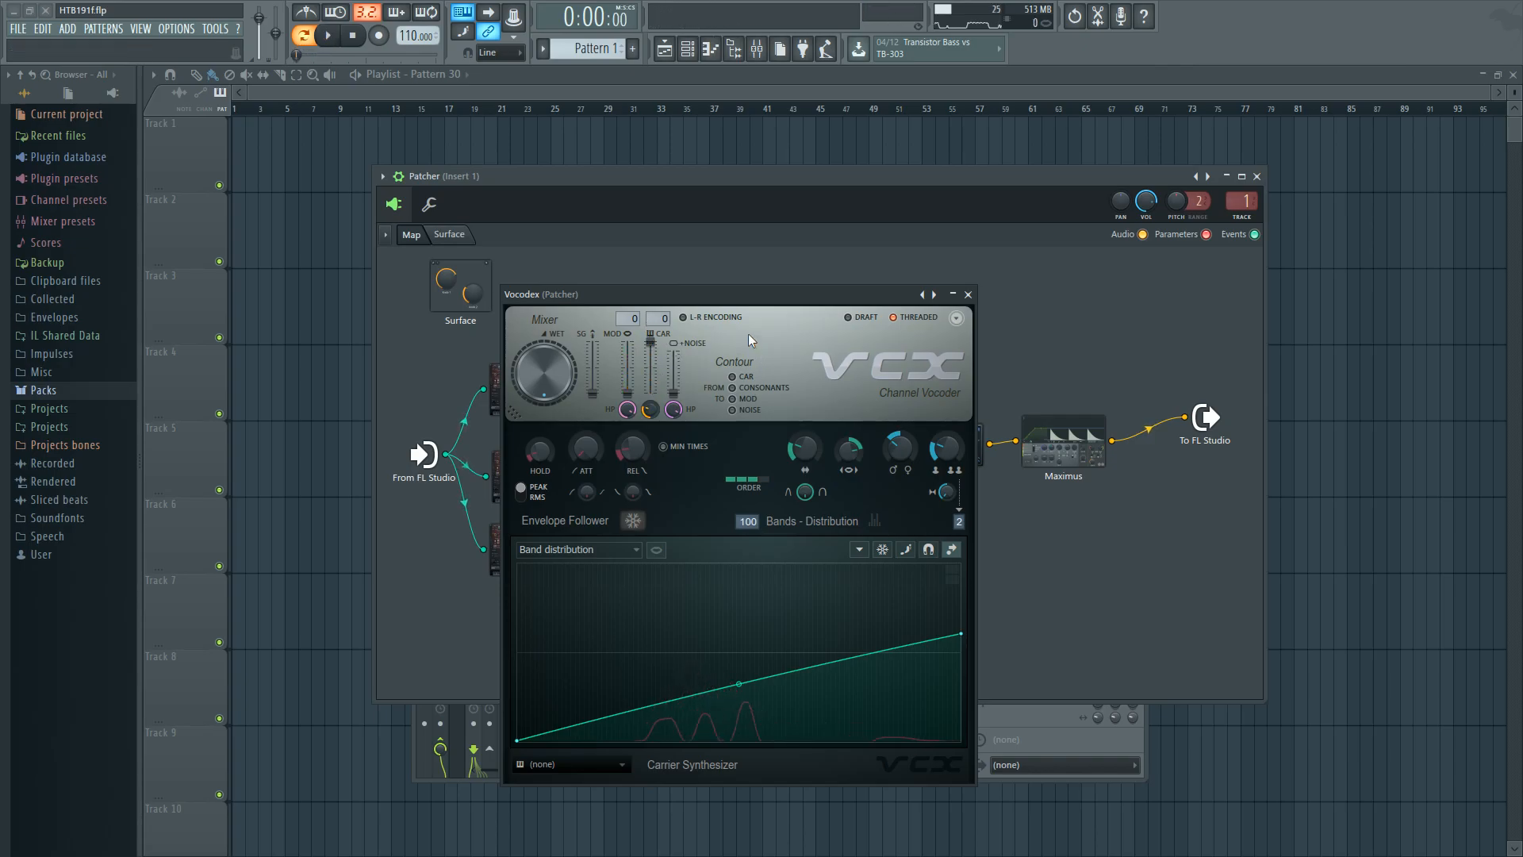
drag(556, 341, 554, 364)
key(space)
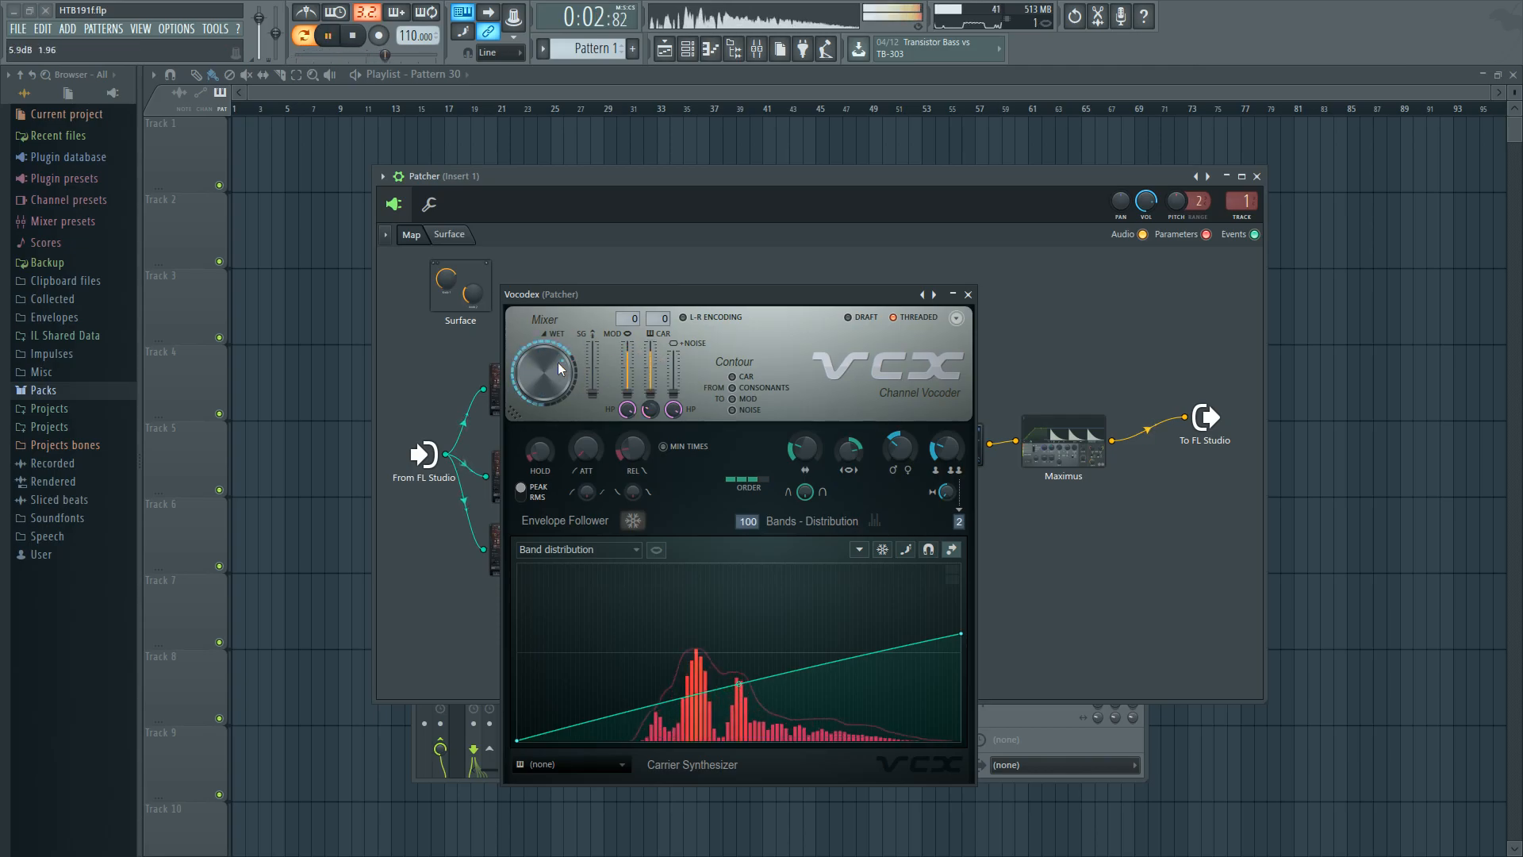
key(space)
Show the bottom Vocodex's Band gain multiplier curve, raise its carrier pass-through level, audition the pattern and close the plugin
click(583, 549)
click(600, 574)
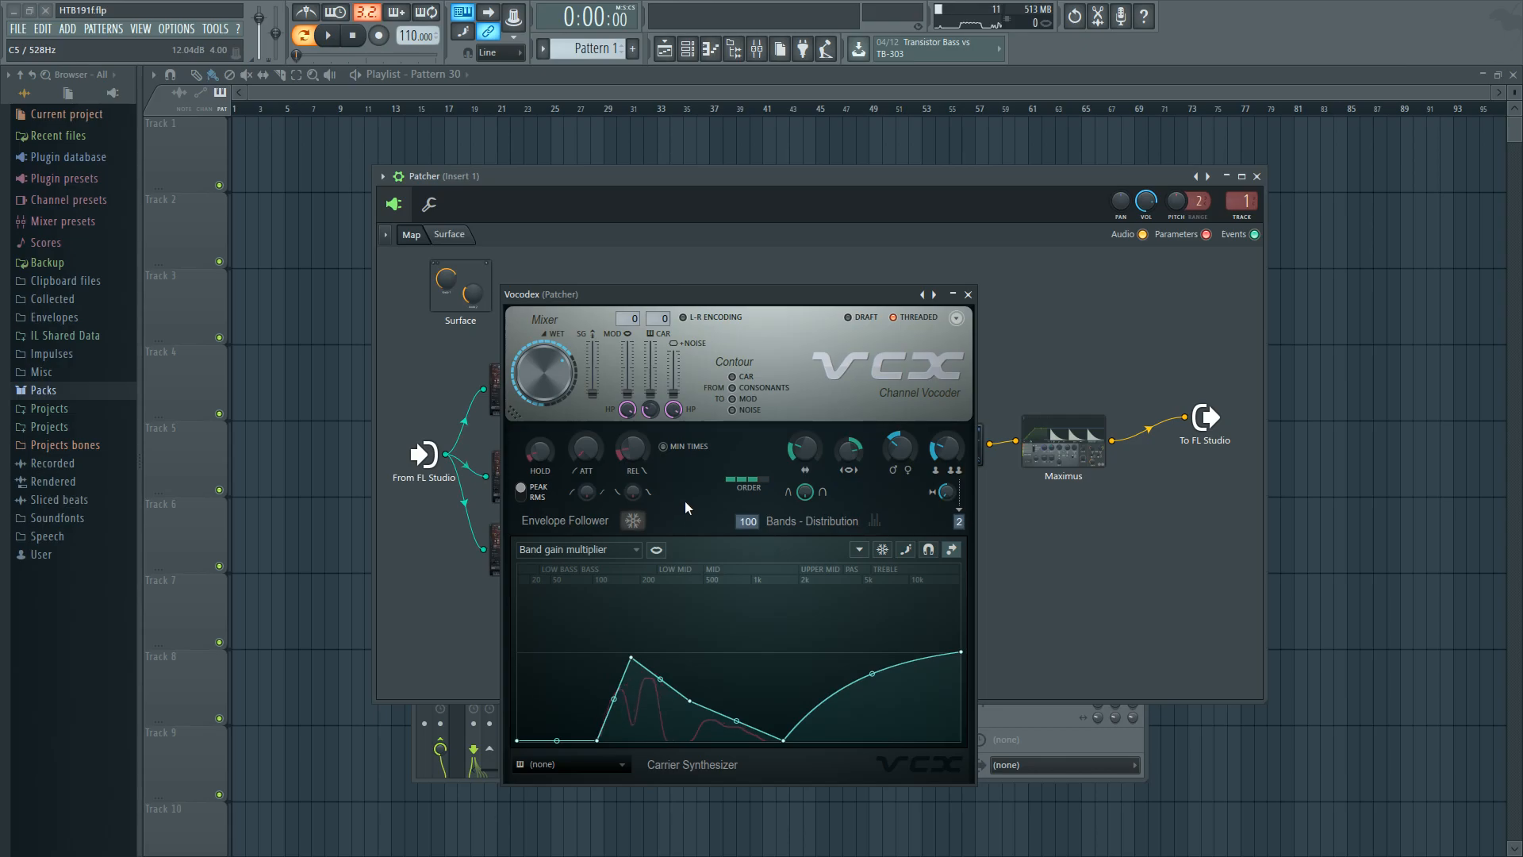
mouse_move(597, 740)
mouse_down()
mouse_move(592, 656)
mouse_move(595, 740)
mouse_up()
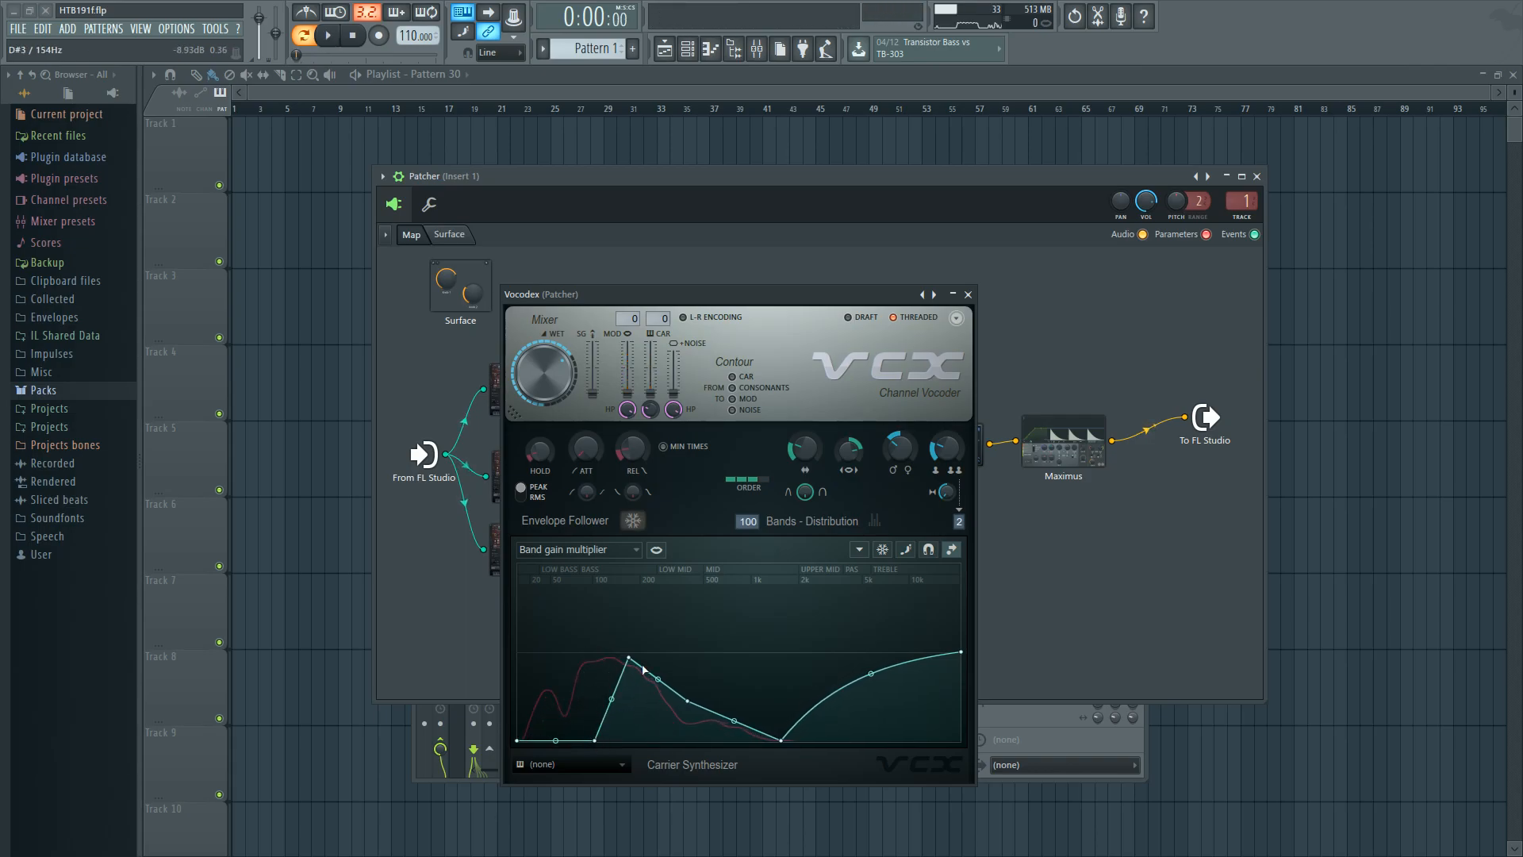
drag(652, 392, 651, 342)
key(space)
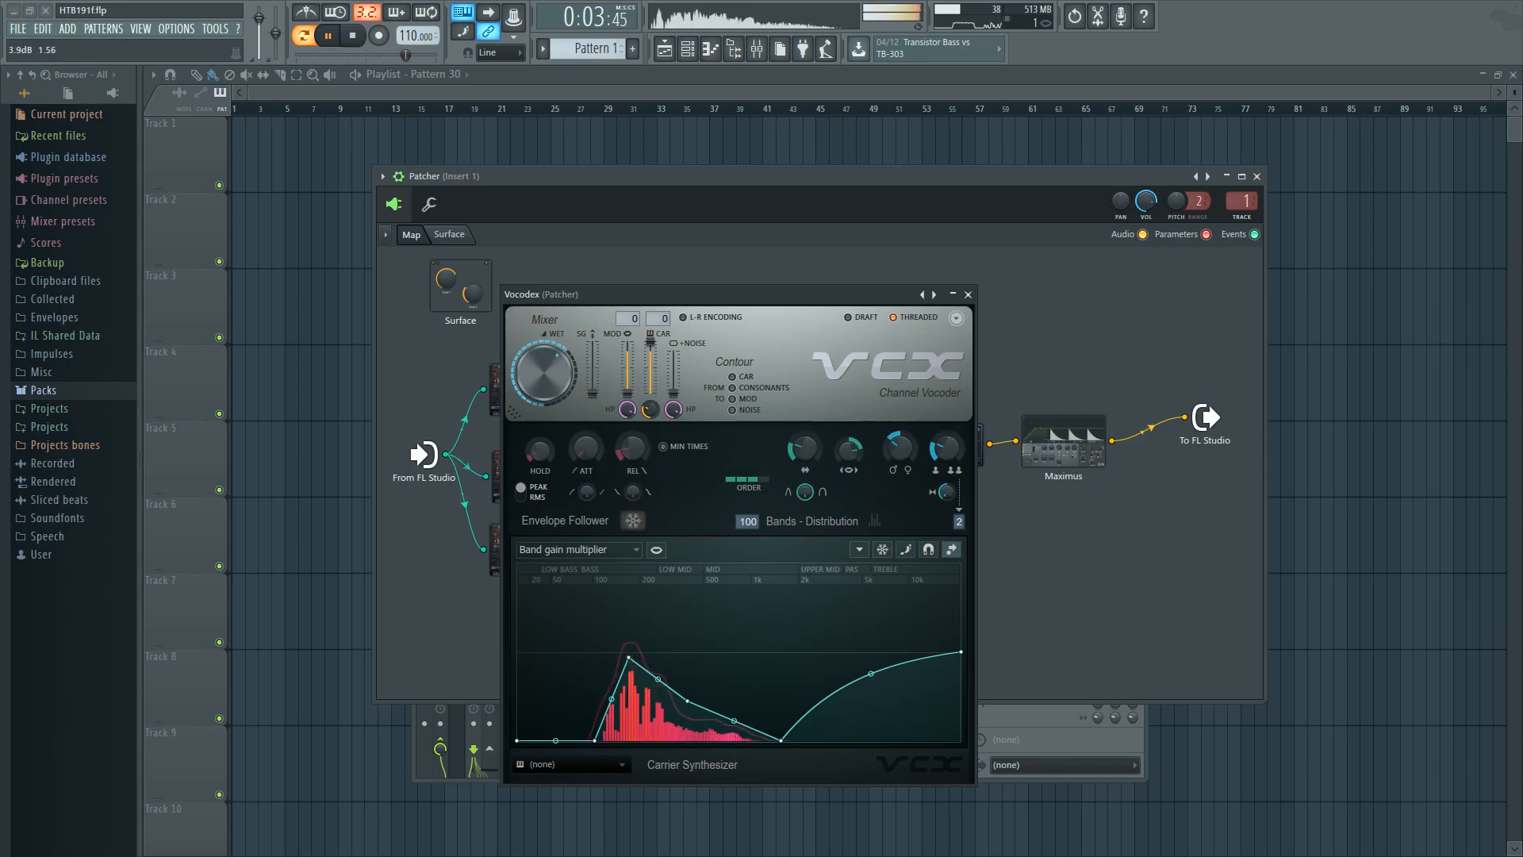
key(space)
click(968, 294)
Open the bottom layer's Param. EQ 2, examine its bands while playing the pattern, and close it
double_click(837, 557)
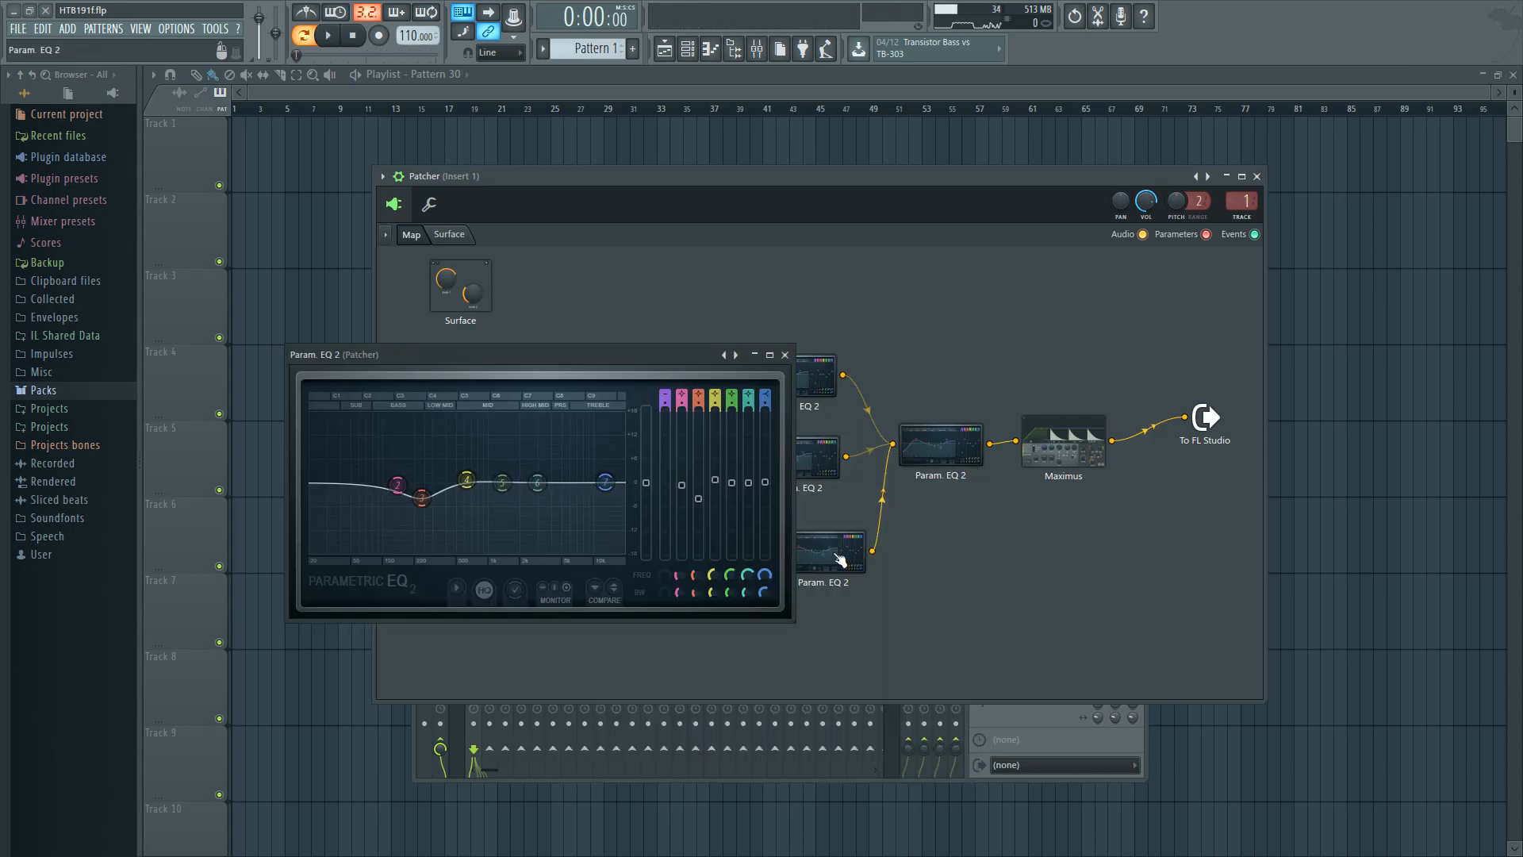
key(space)
key(space)
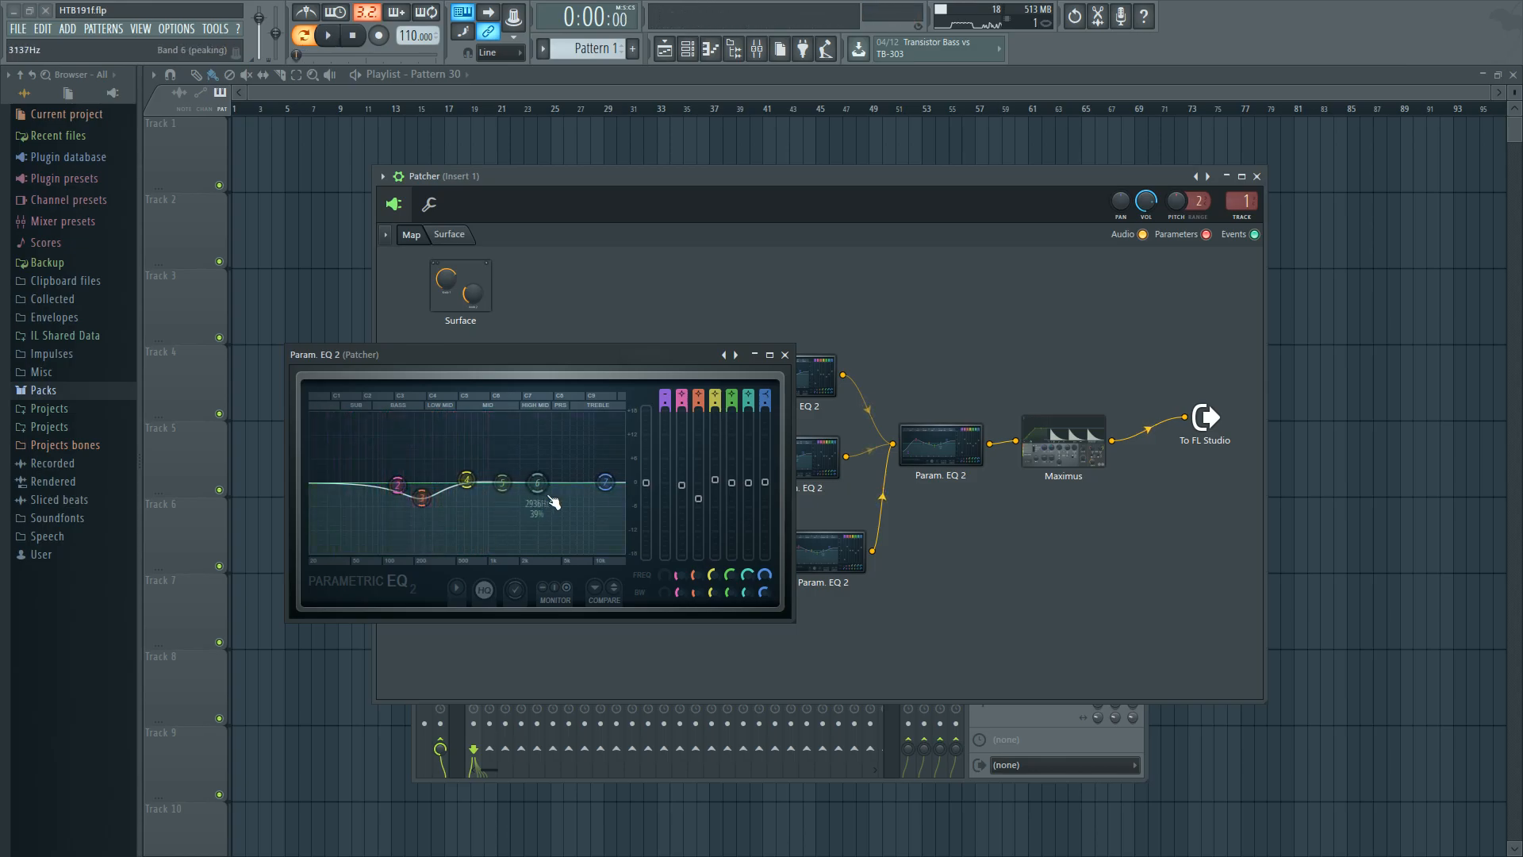
key(space)
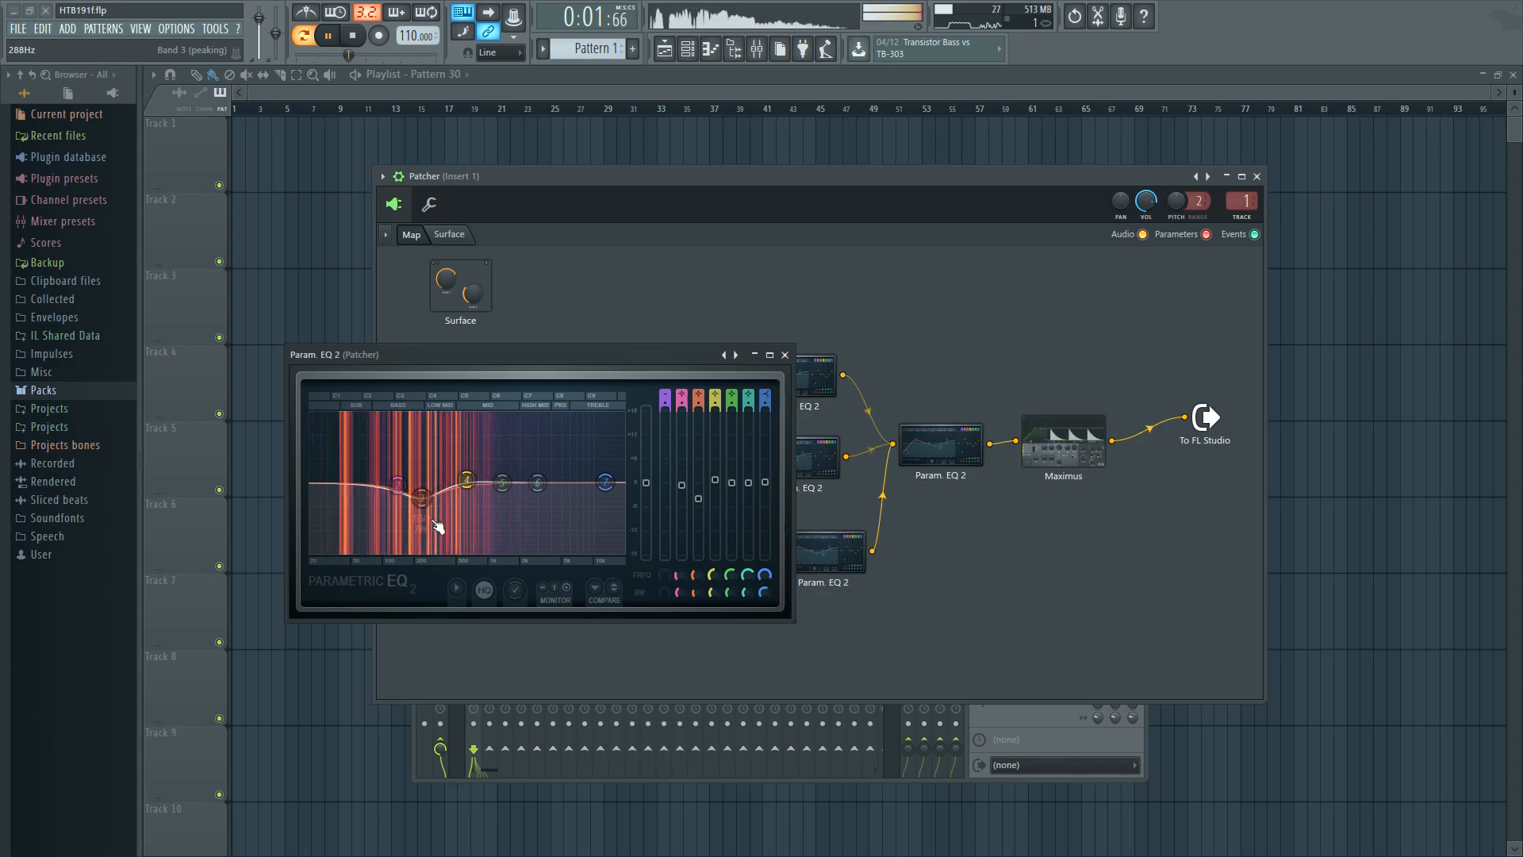
key(space)
click(785, 355)
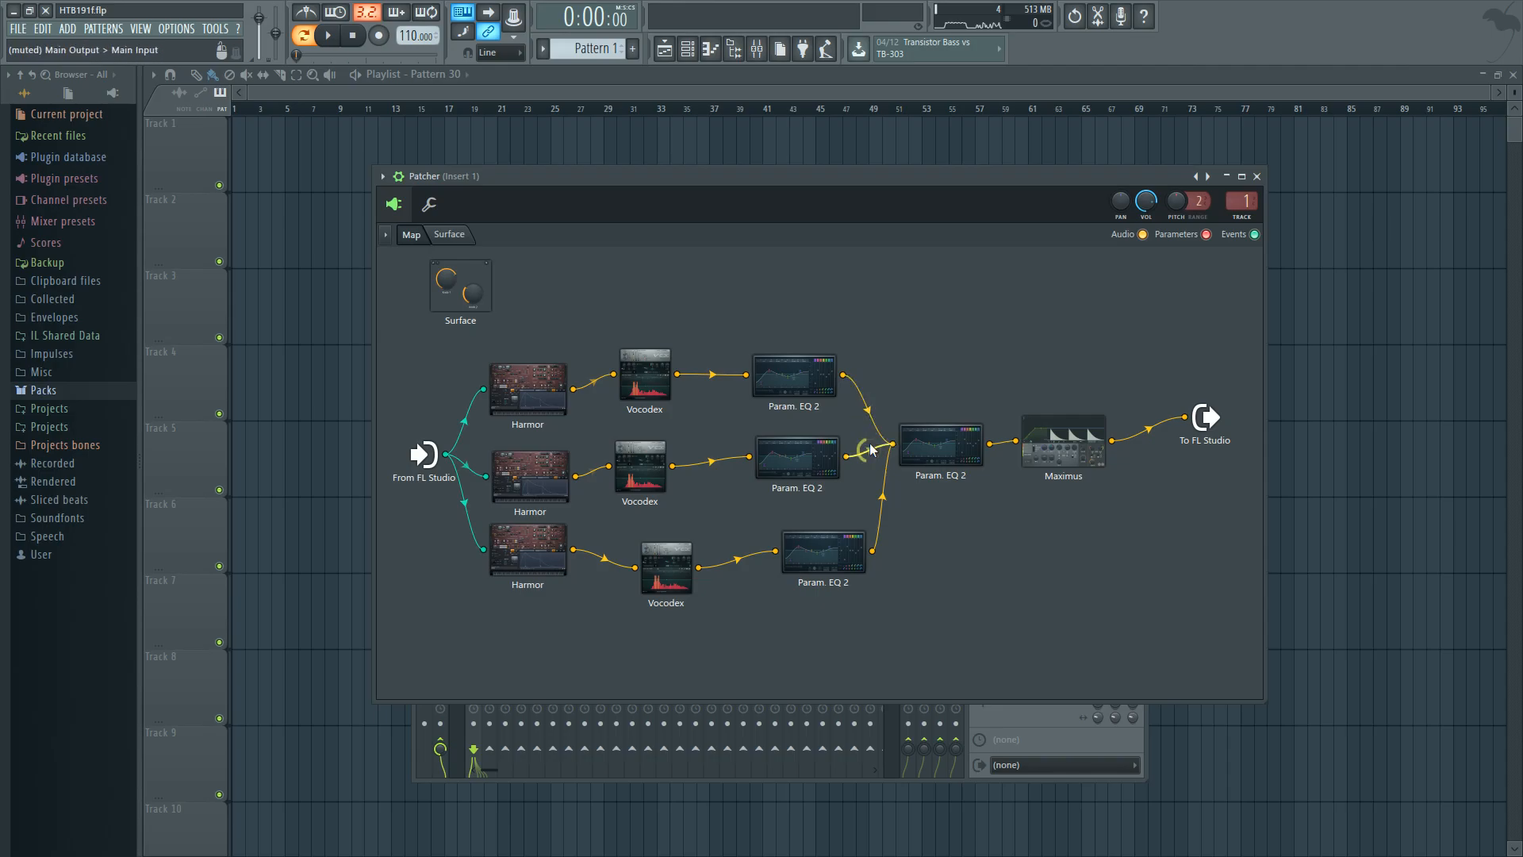
Reposition the combining Param. EQ 2, the Maximus and the bottom layer's Param. EQ 2 slightly in the Patcher map
drag(921, 446, 942, 462)
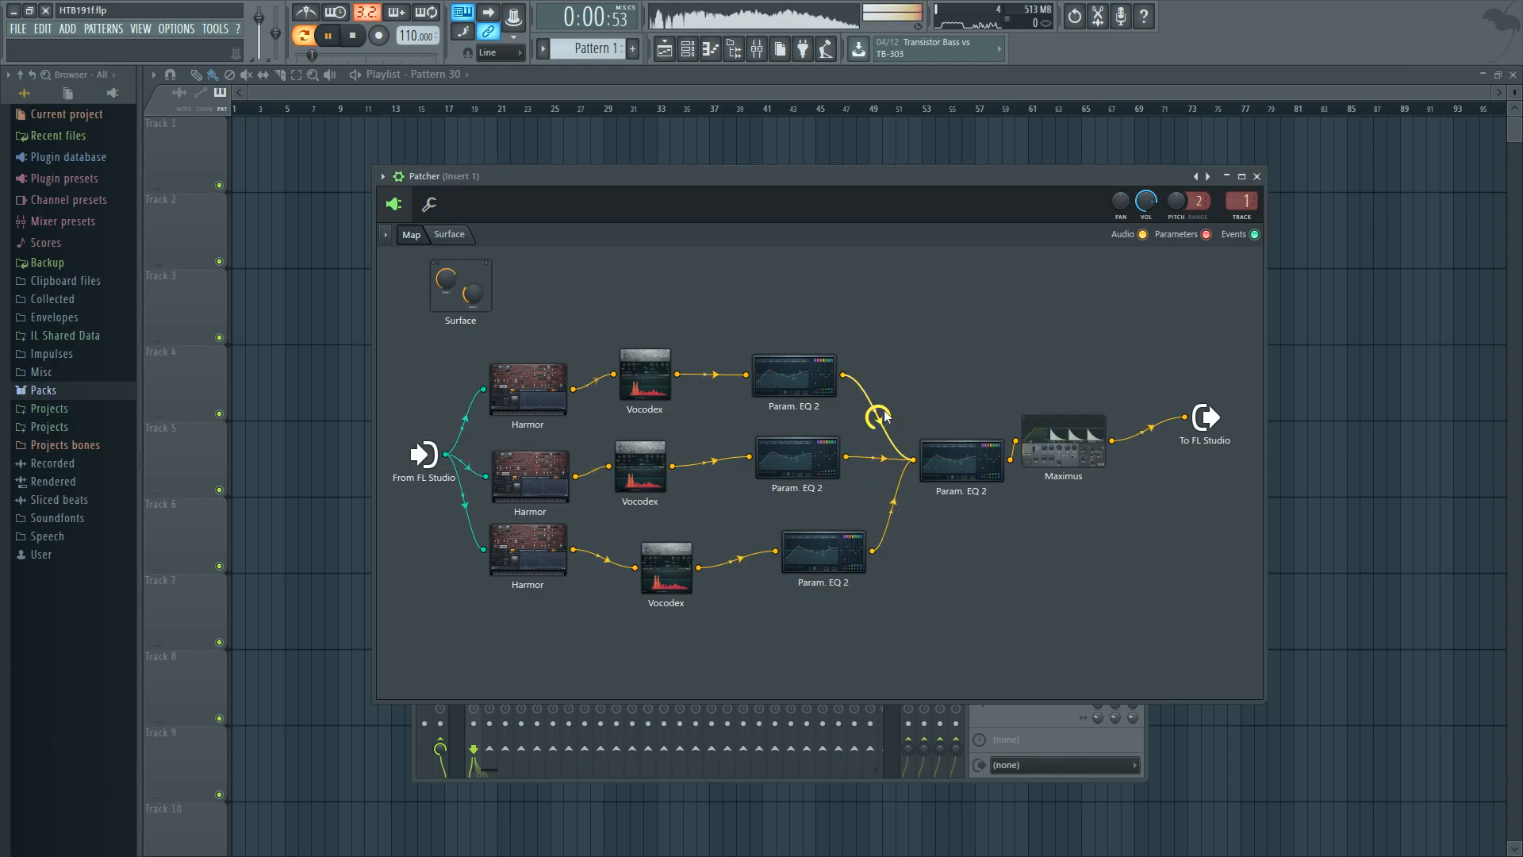
drag(839, 559, 835, 559)
drag(963, 462, 942, 466)
drag(1047, 432, 1048, 436)
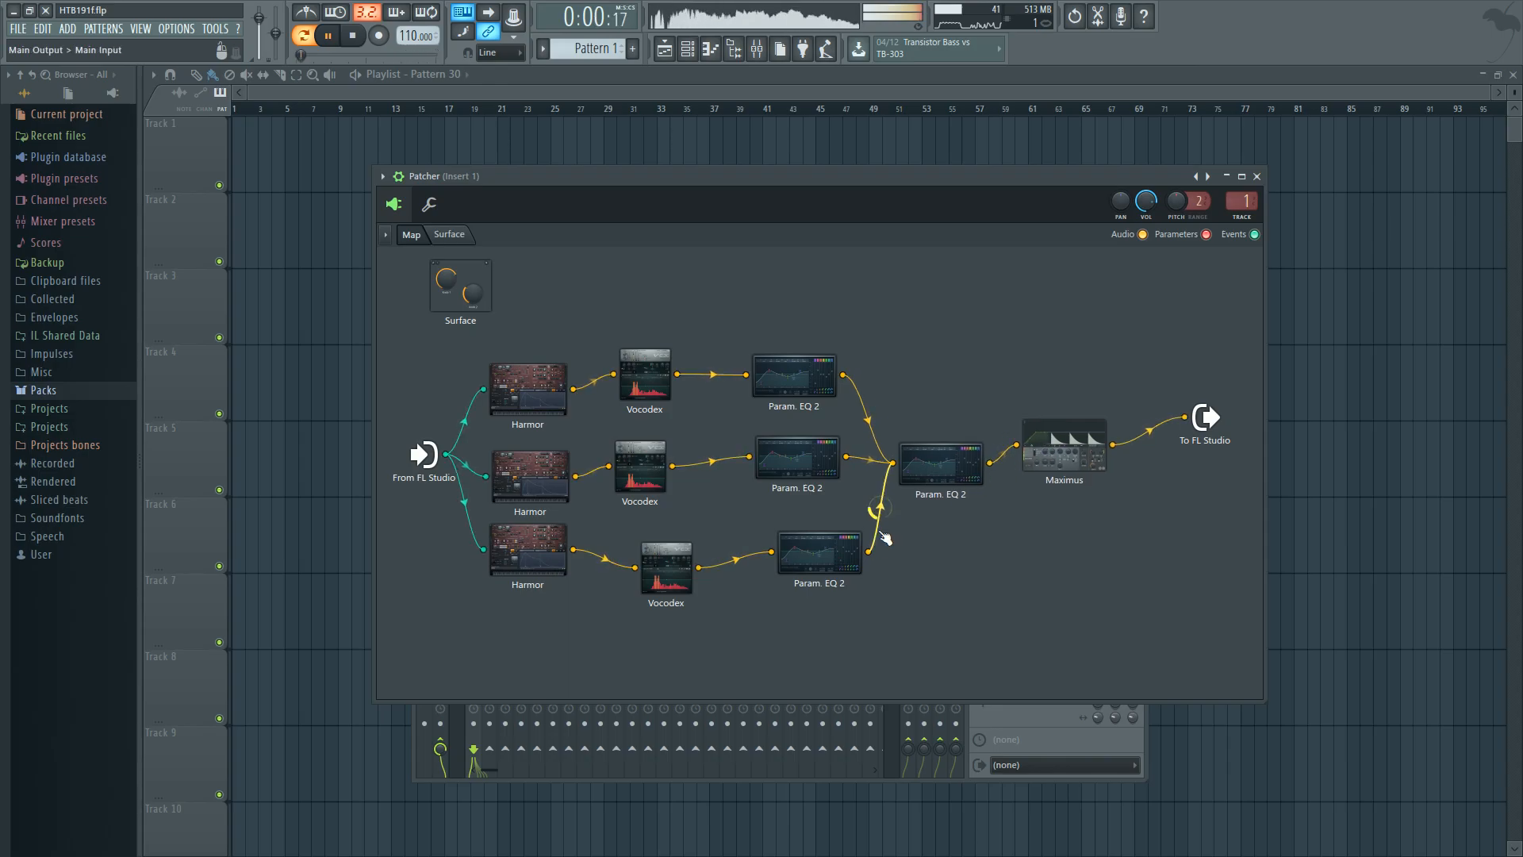
drag(822, 552, 825, 558)
Check the middle Vocodex during playback, close it and stop the pattern
double_click(655, 465)
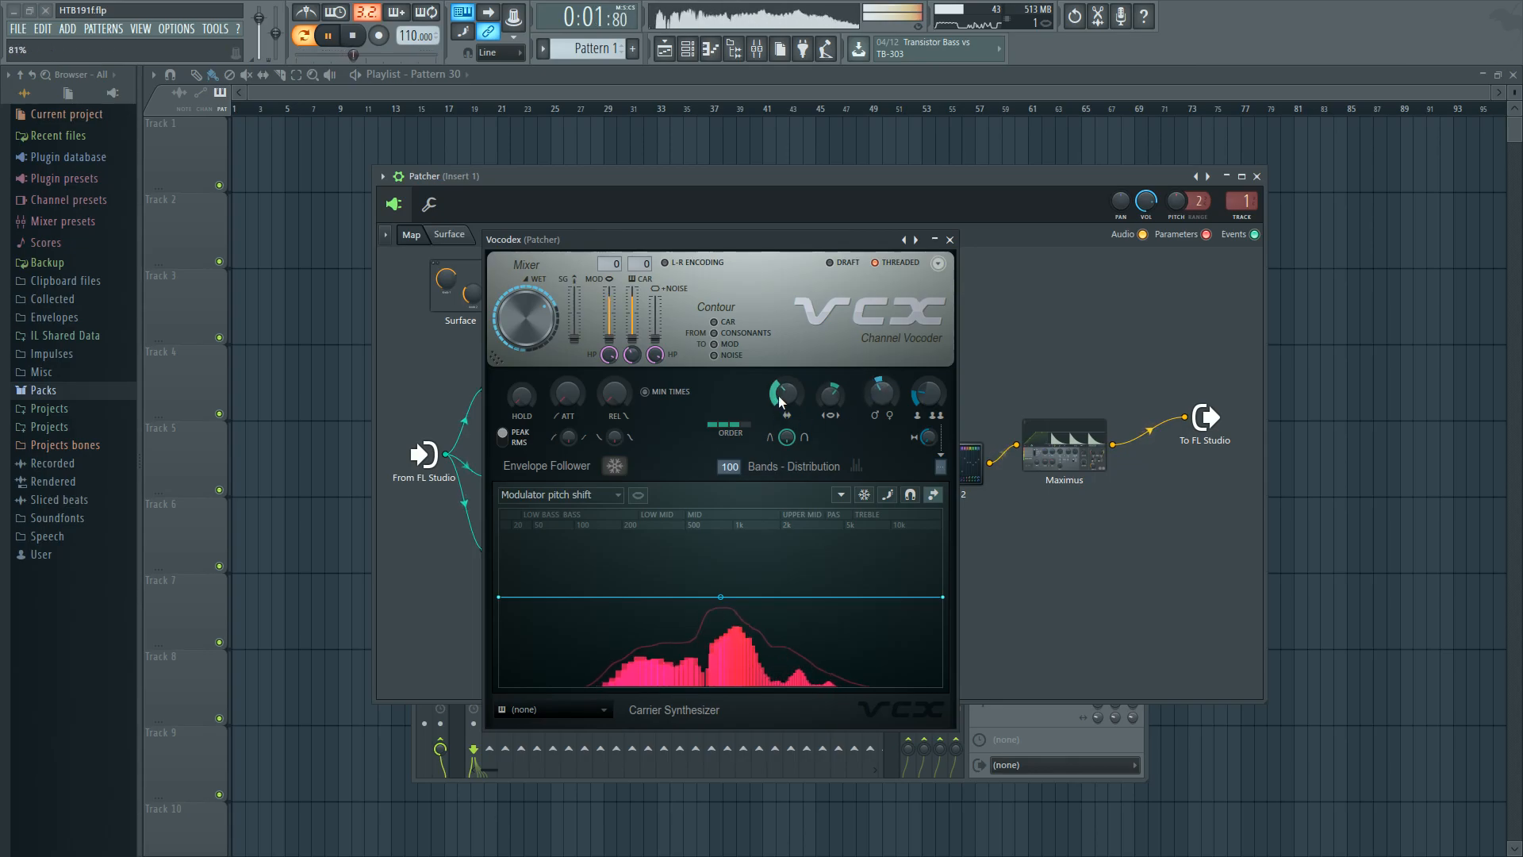
click(949, 239)
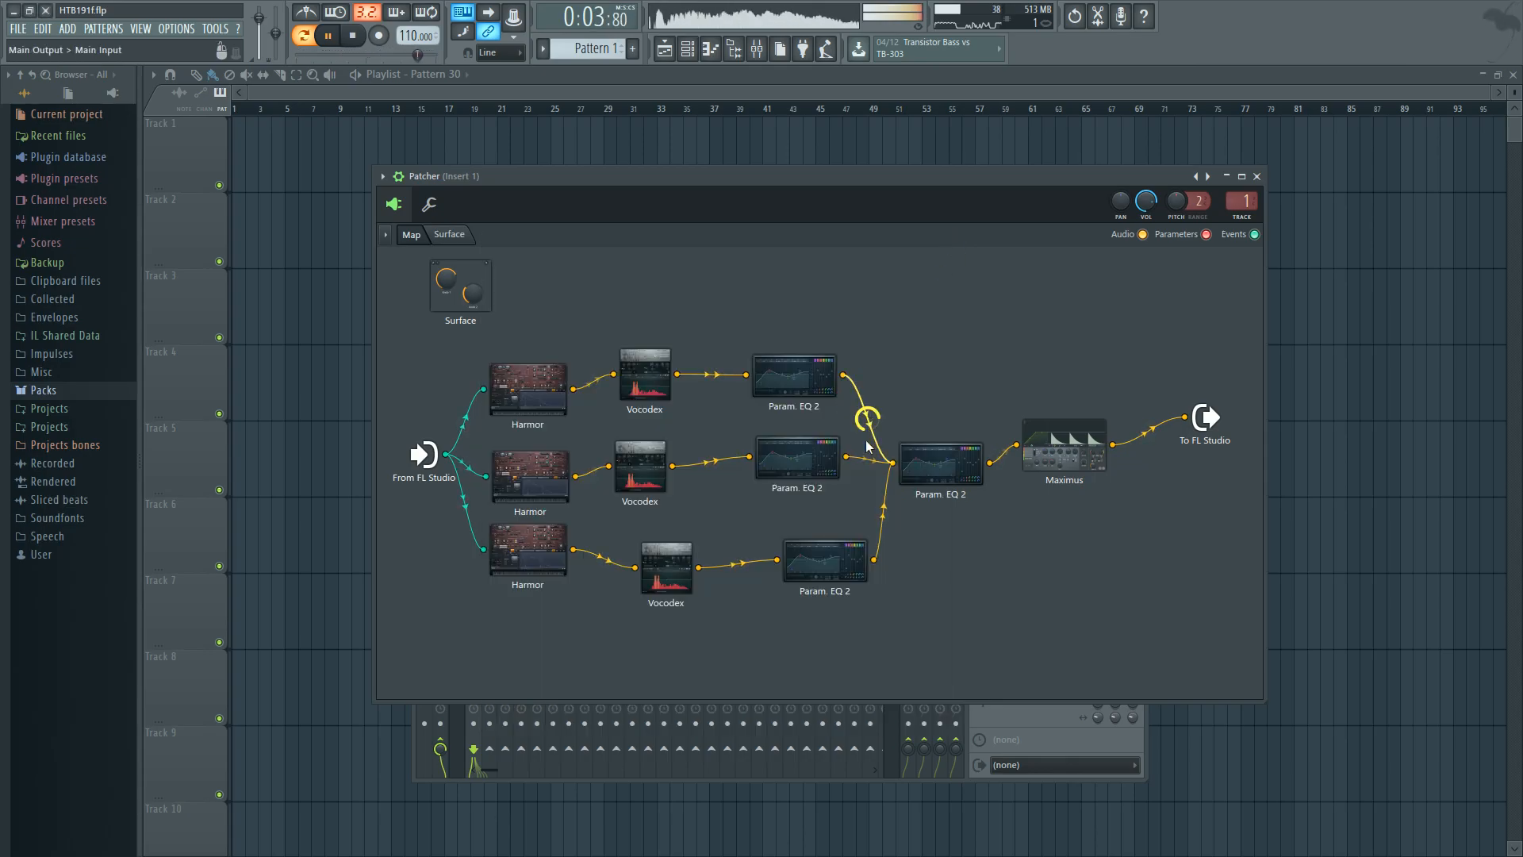
key(space)
Open the Param. EQ 2 that combines the three layers, review its curve and close it
click(943, 466)
drag(1087, 412, 891, 380)
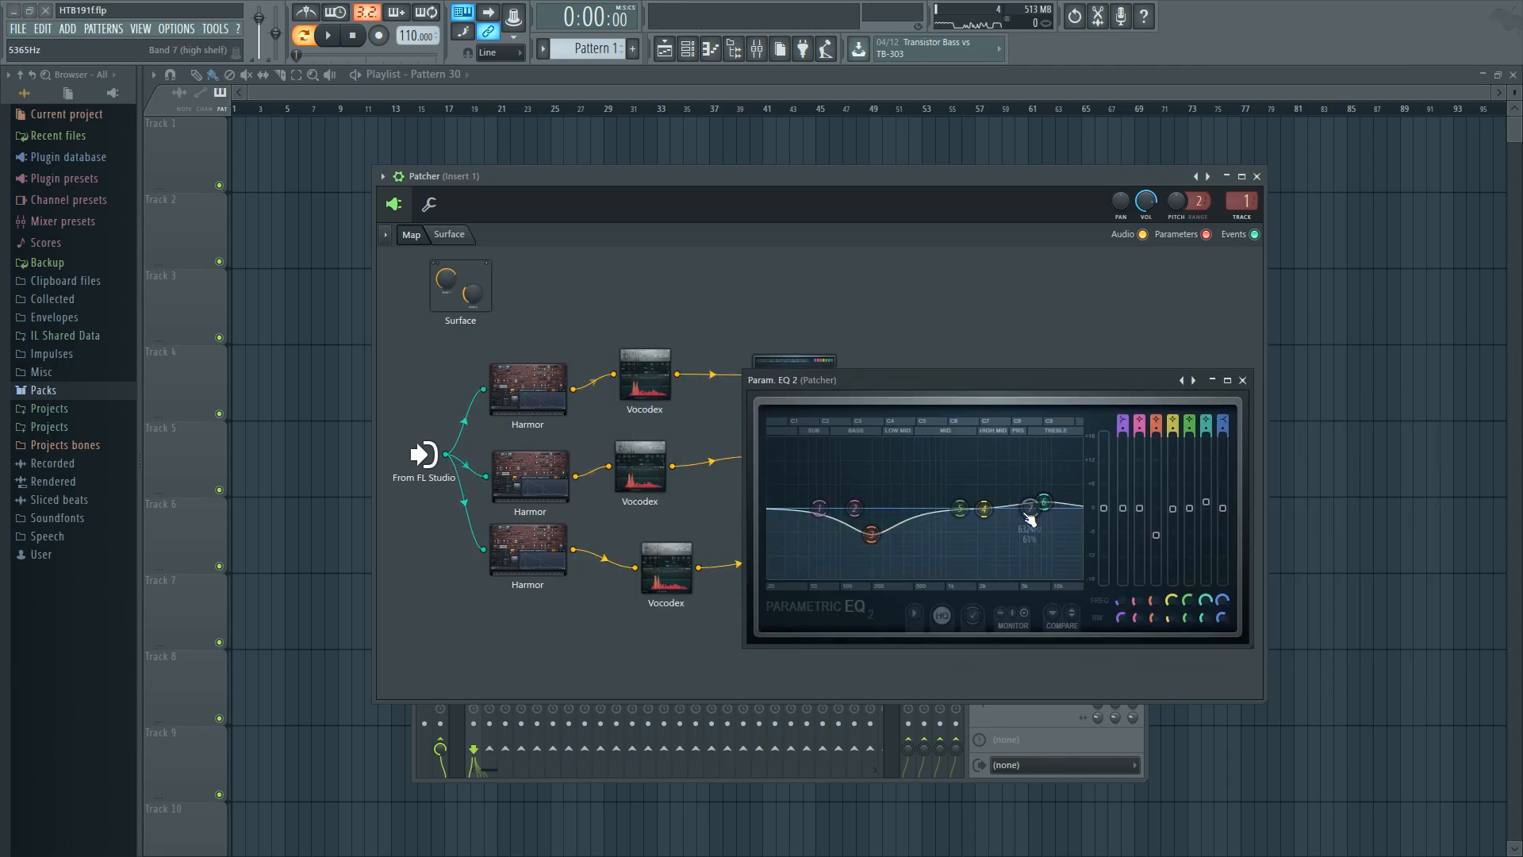
click(1242, 380)
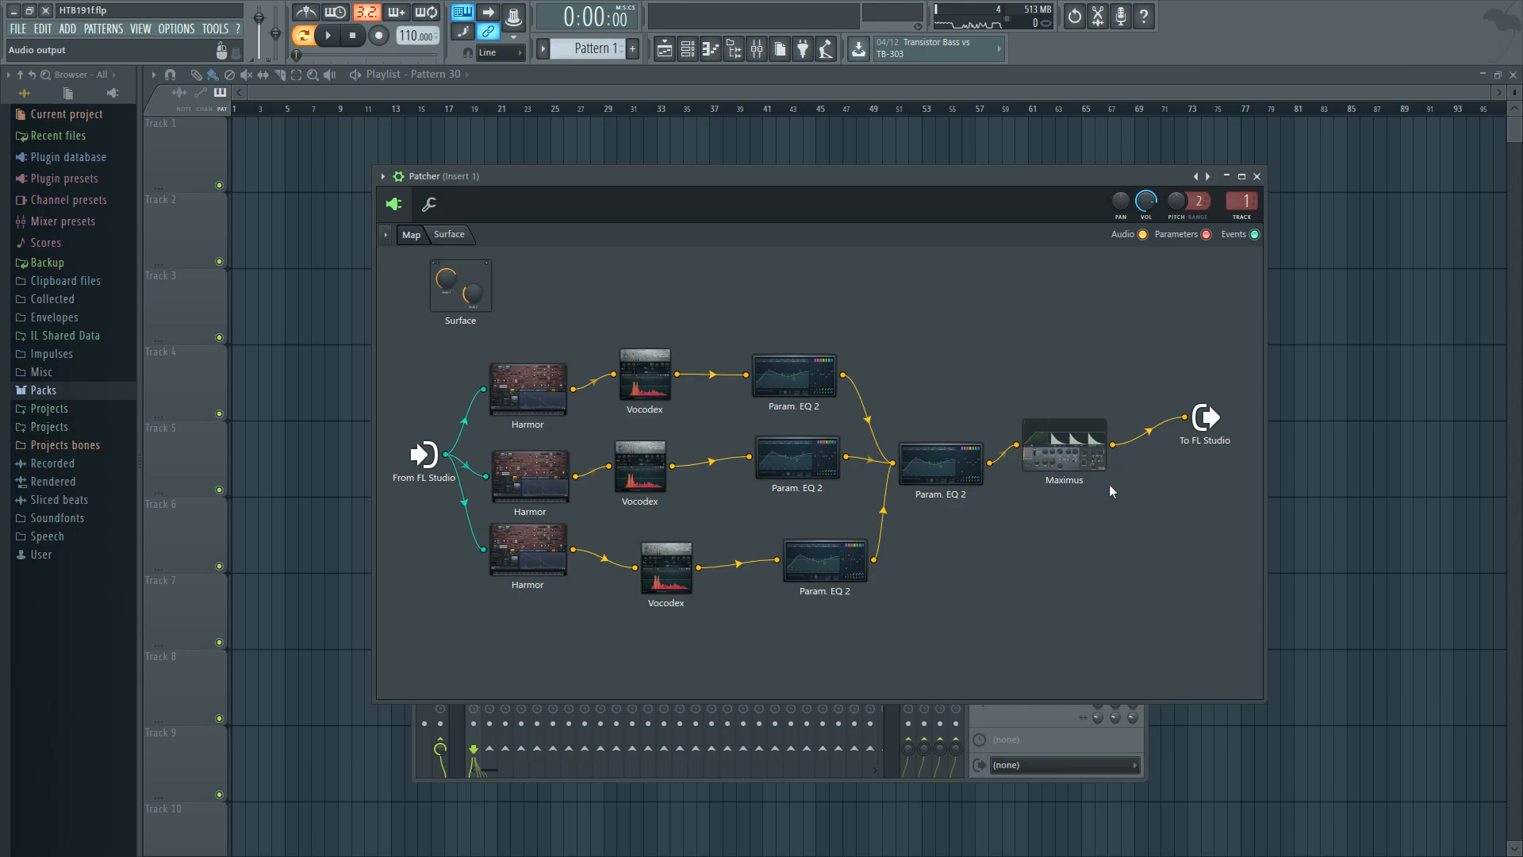
Open Maximus and review the Low, Mid, High and Master band compression curves, finishing on the Mid band
double_click(1072, 435)
click(317, 541)
click(321, 562)
click(322, 583)
click(325, 563)
click(325, 543)
click(326, 580)
click(327, 600)
click(328, 562)
click(329, 545)
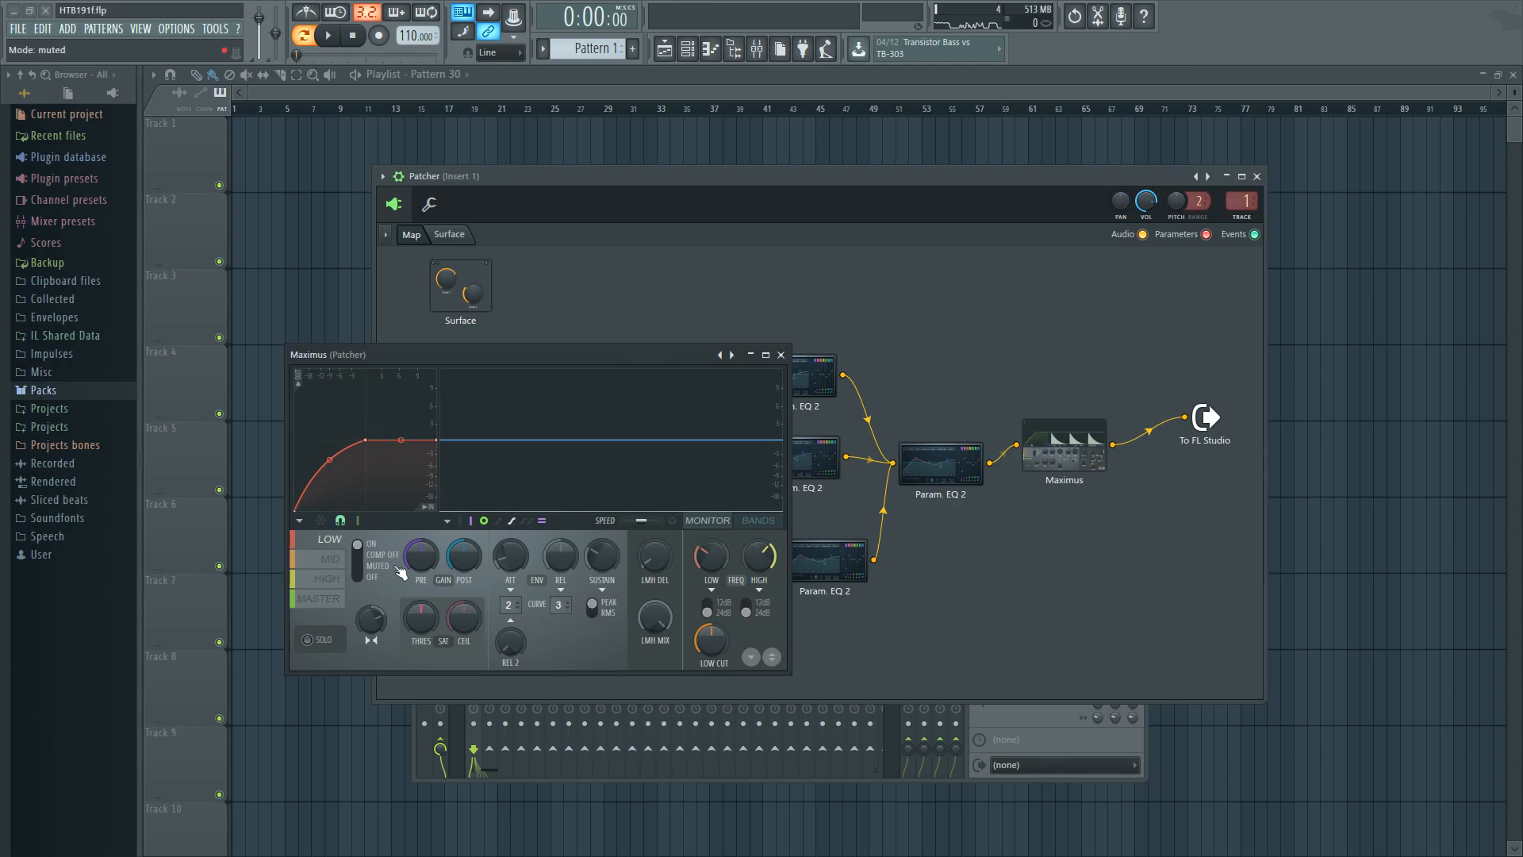
click(337, 561)
click(327, 579)
click(327, 562)
Try bending the first segment of the Mid band's compression curve and reset its tension
drag(308, 475, 308, 439)
right_click(308, 447)
right_click(309, 443)
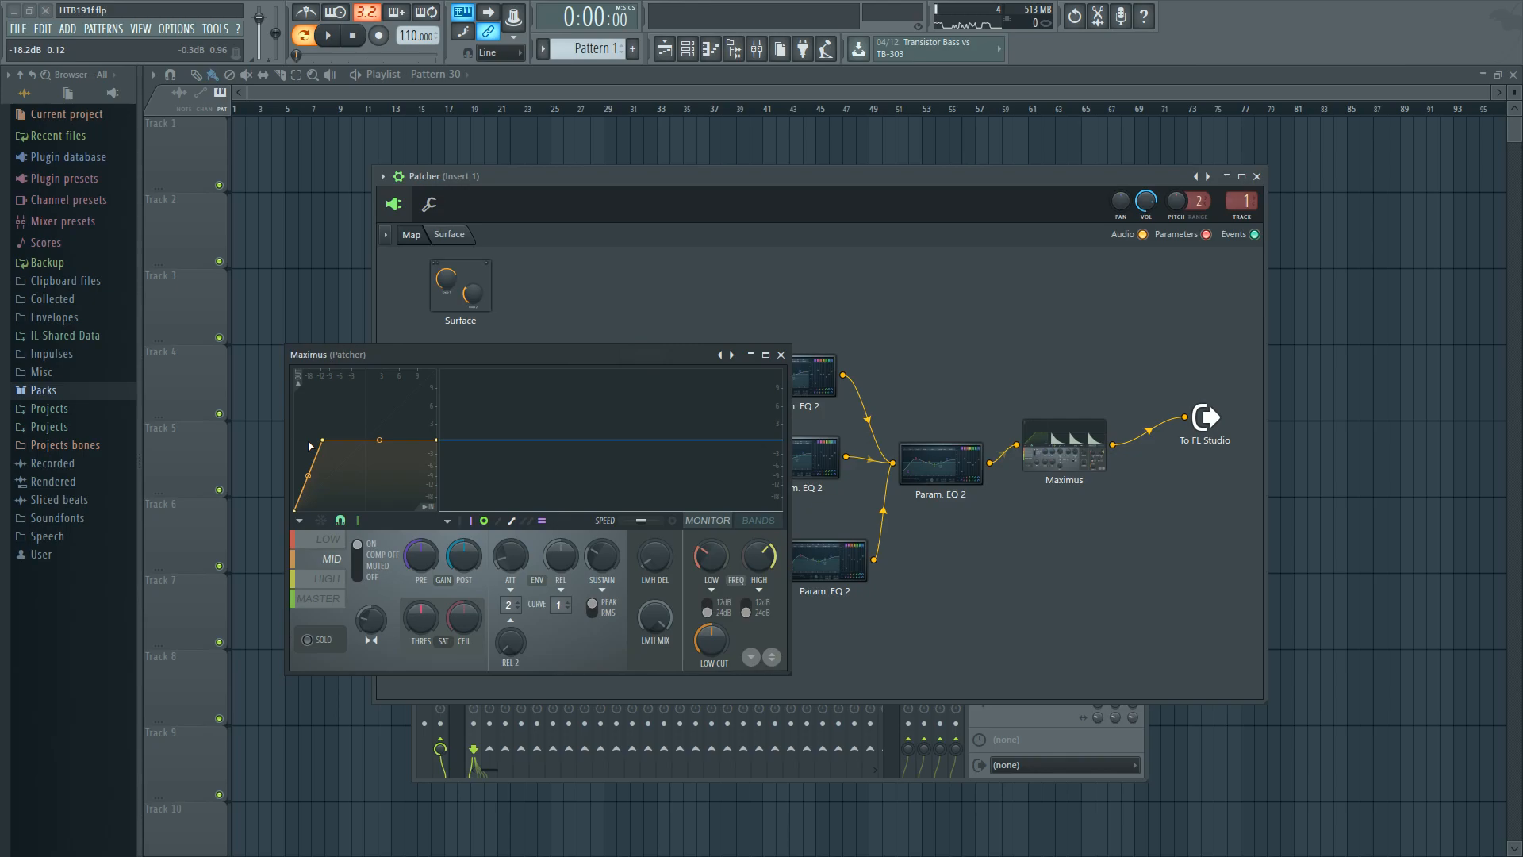
Play the pattern briefly to view the Mid band's signal, and pause the Maximus display
key(space)
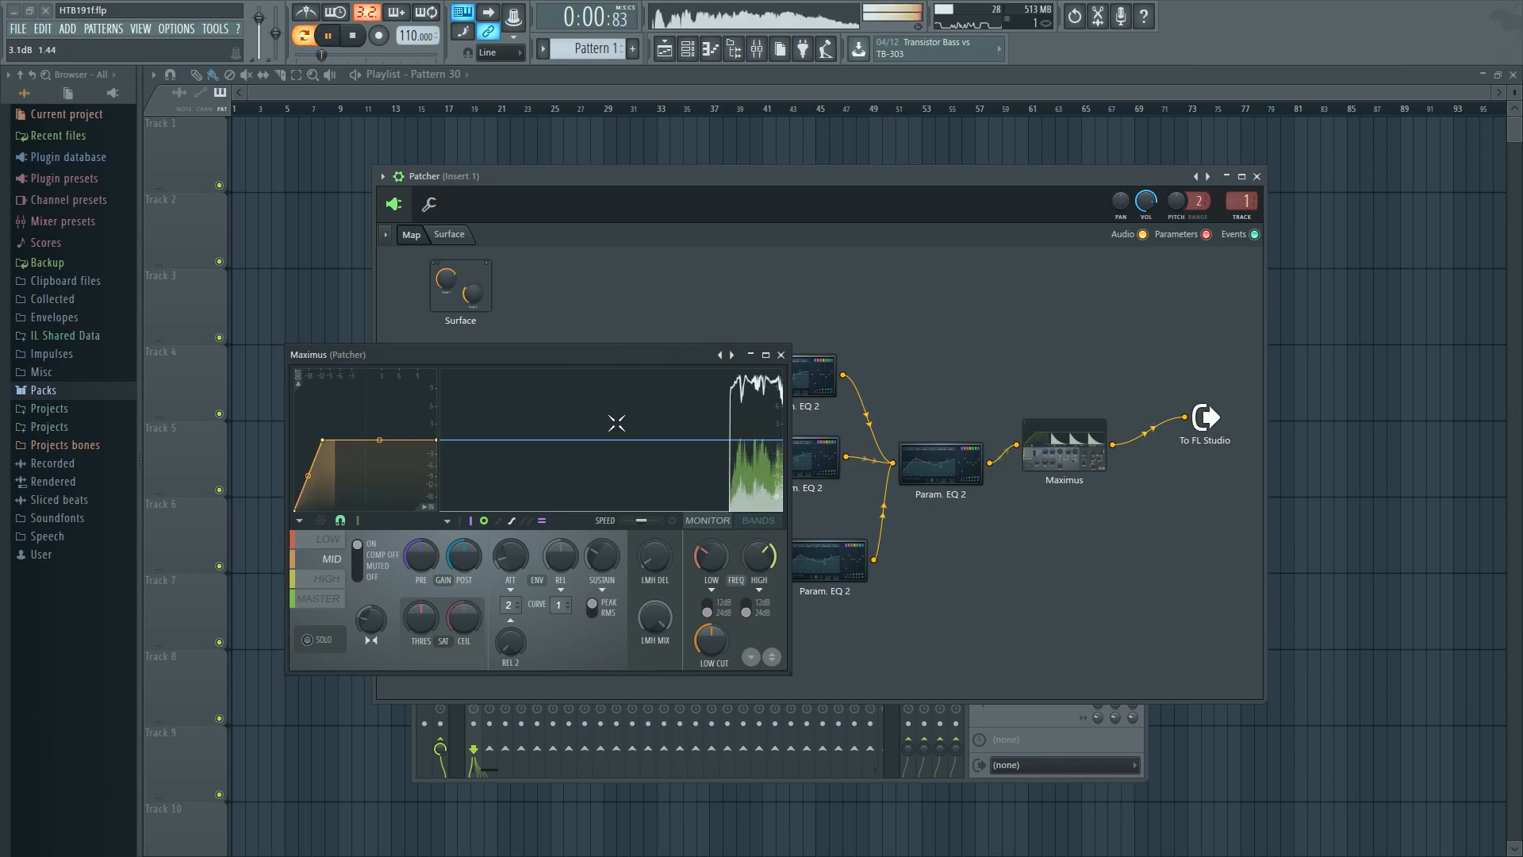
key(space)
click(571, 432)
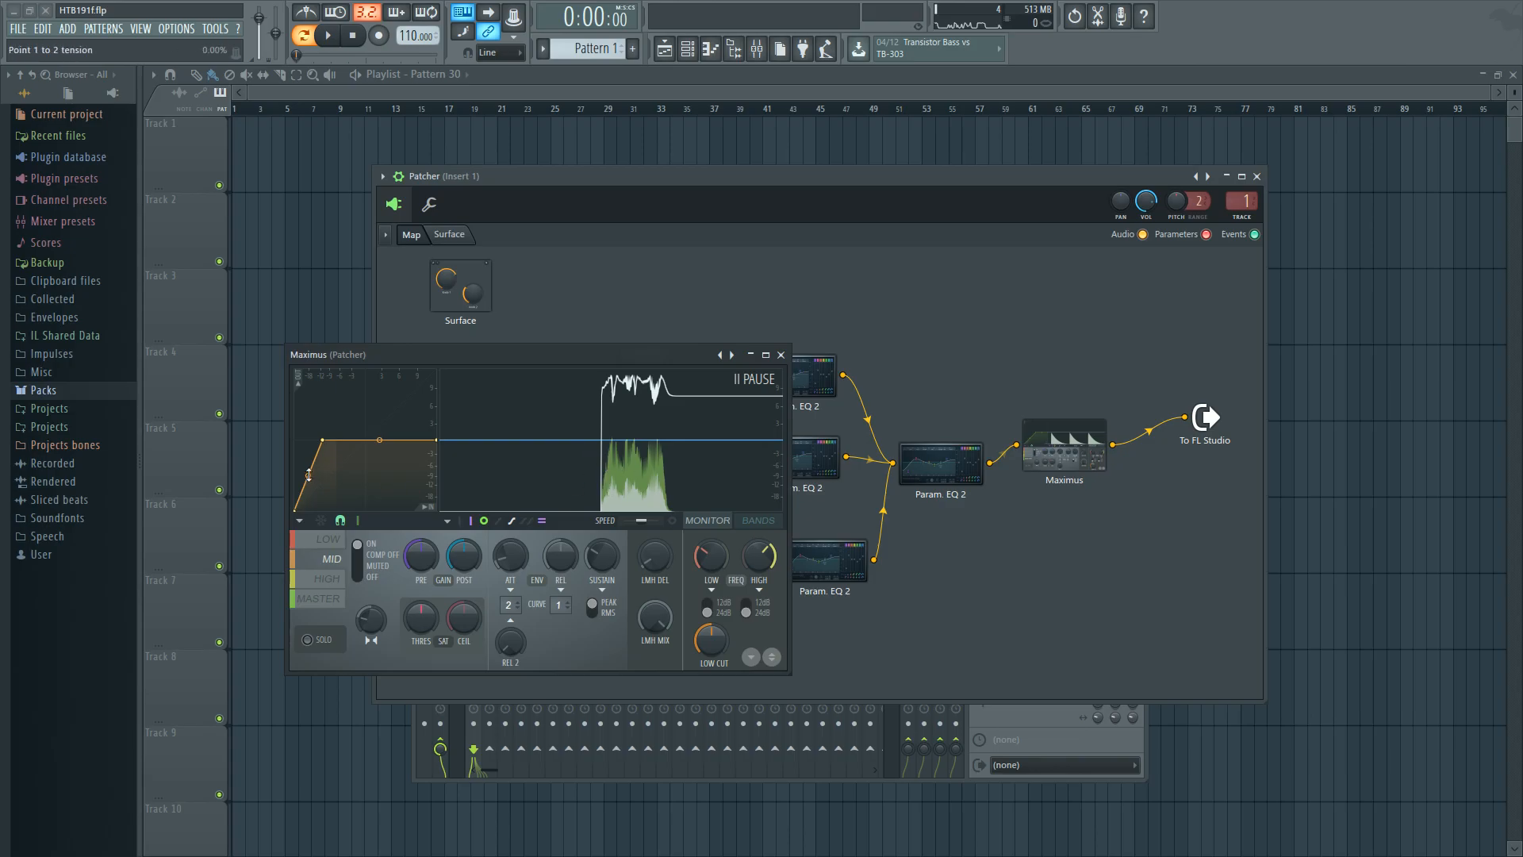
Try a higher threshold point and a different pre gain on the Mid band, and restore the curve point
drag(322, 439, 365, 440)
drag(422, 560, 421, 601)
drag(366, 440, 324, 442)
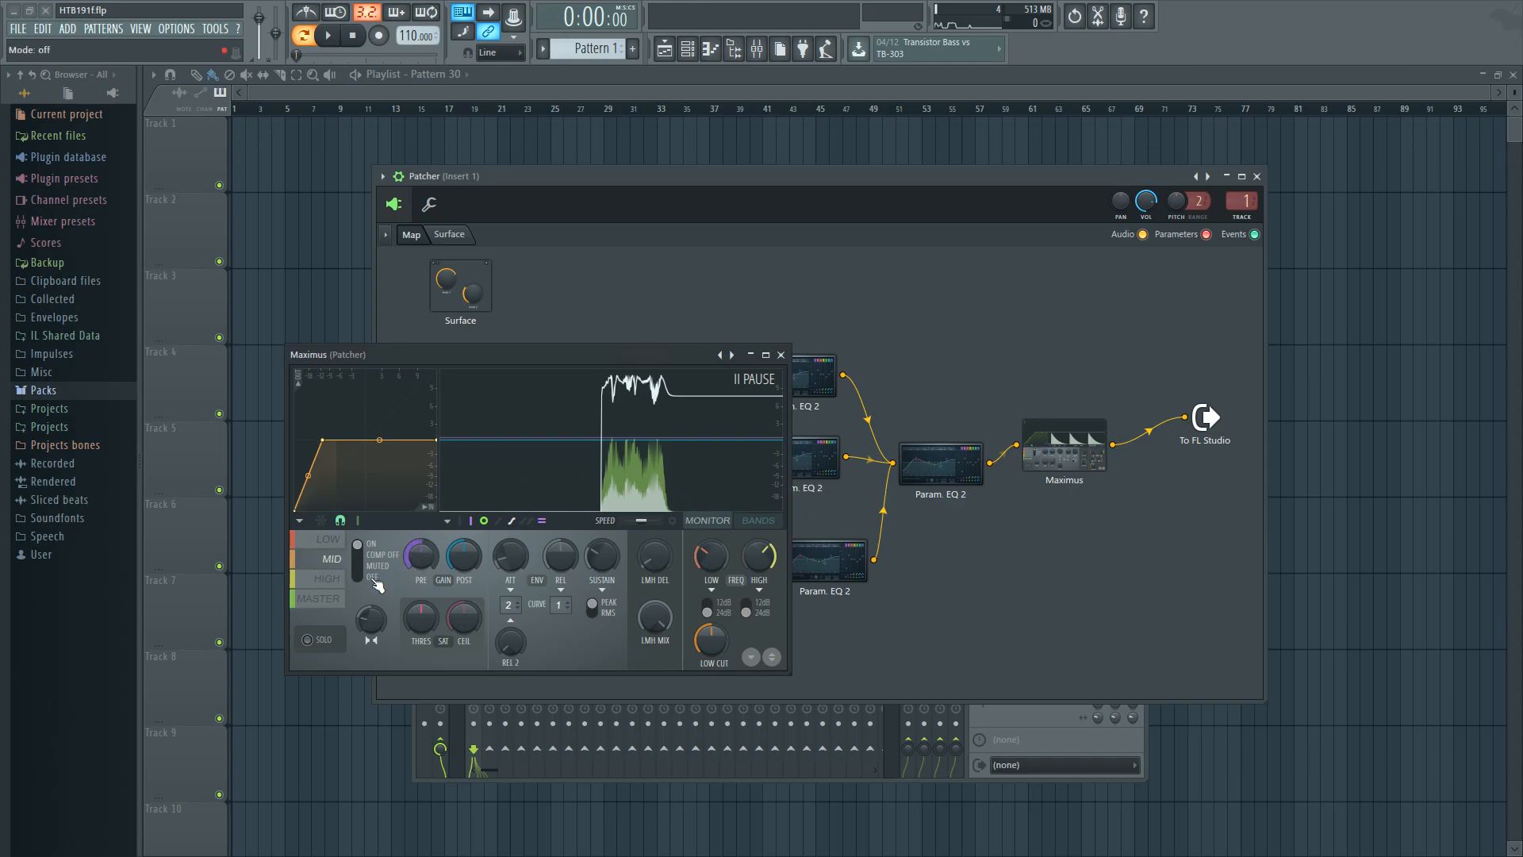
Compare the High, Low and Master bands' signals in Maximus, play the pattern, close Maximus and stop playback
click(329, 580)
click(329, 540)
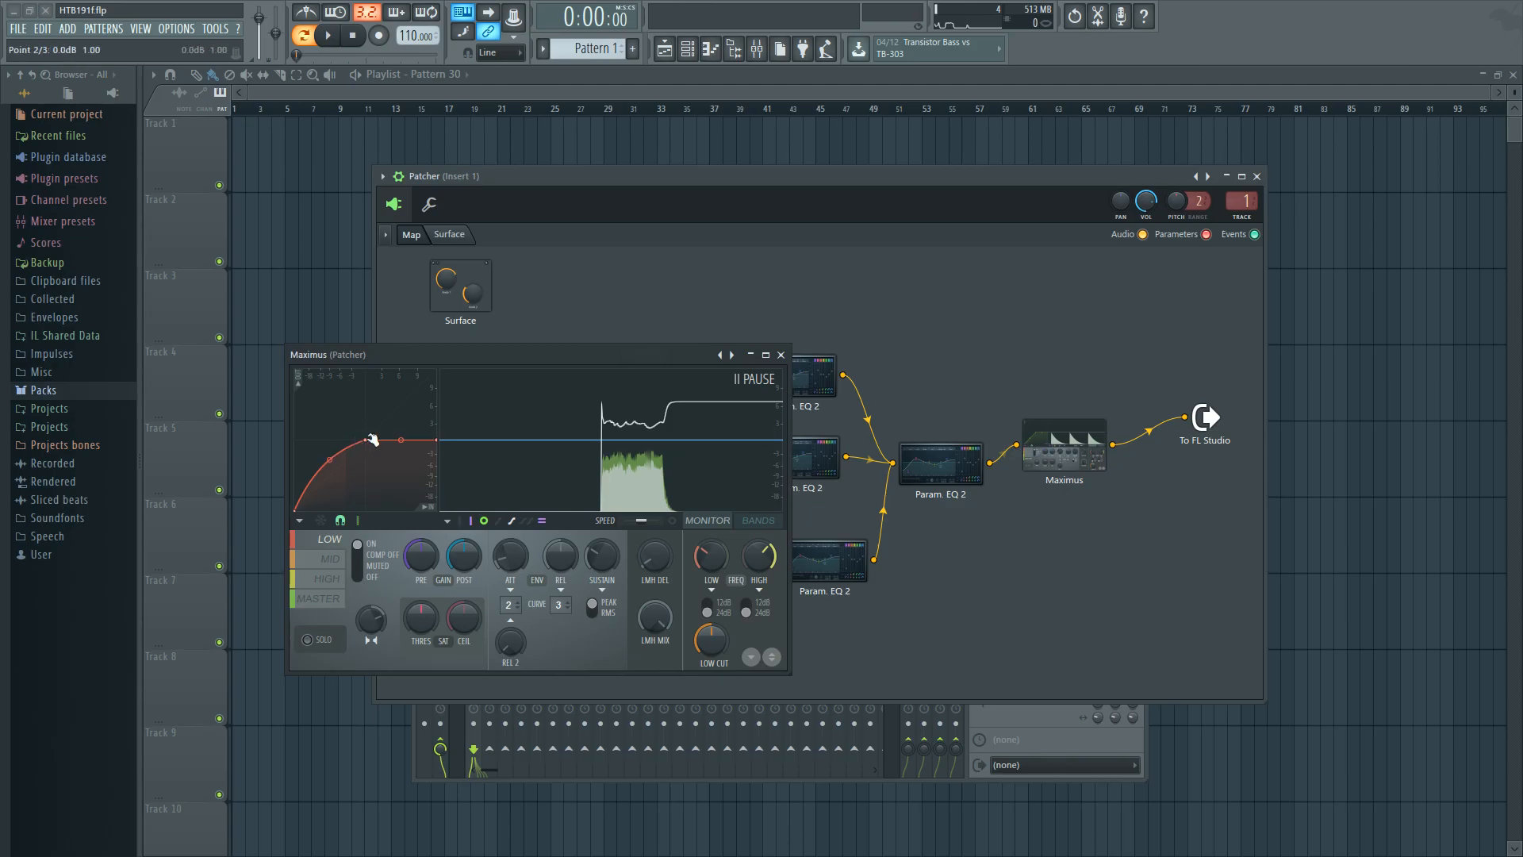
click(321, 599)
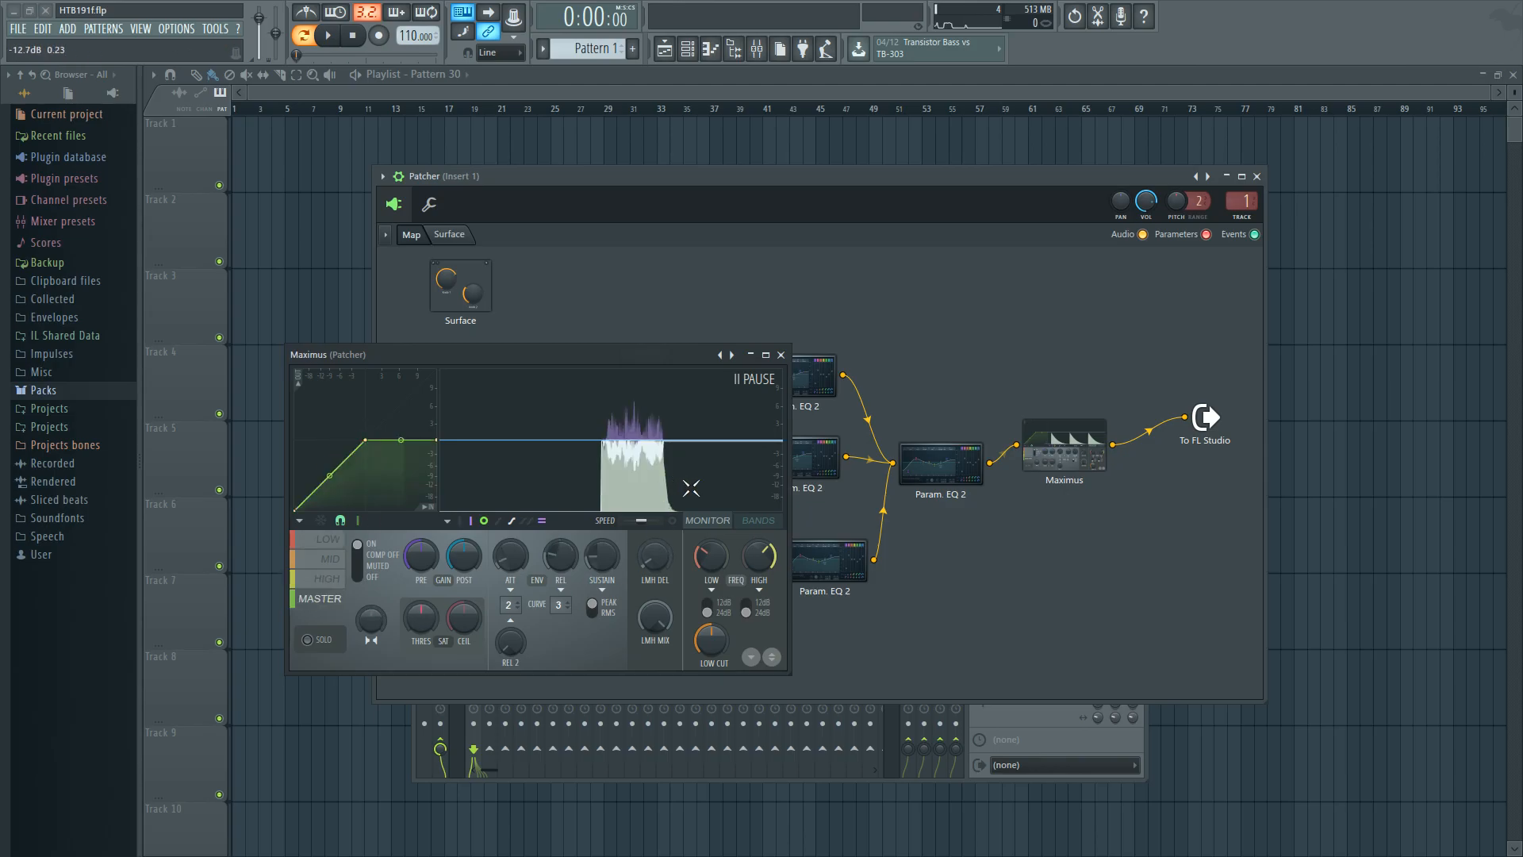
key(space)
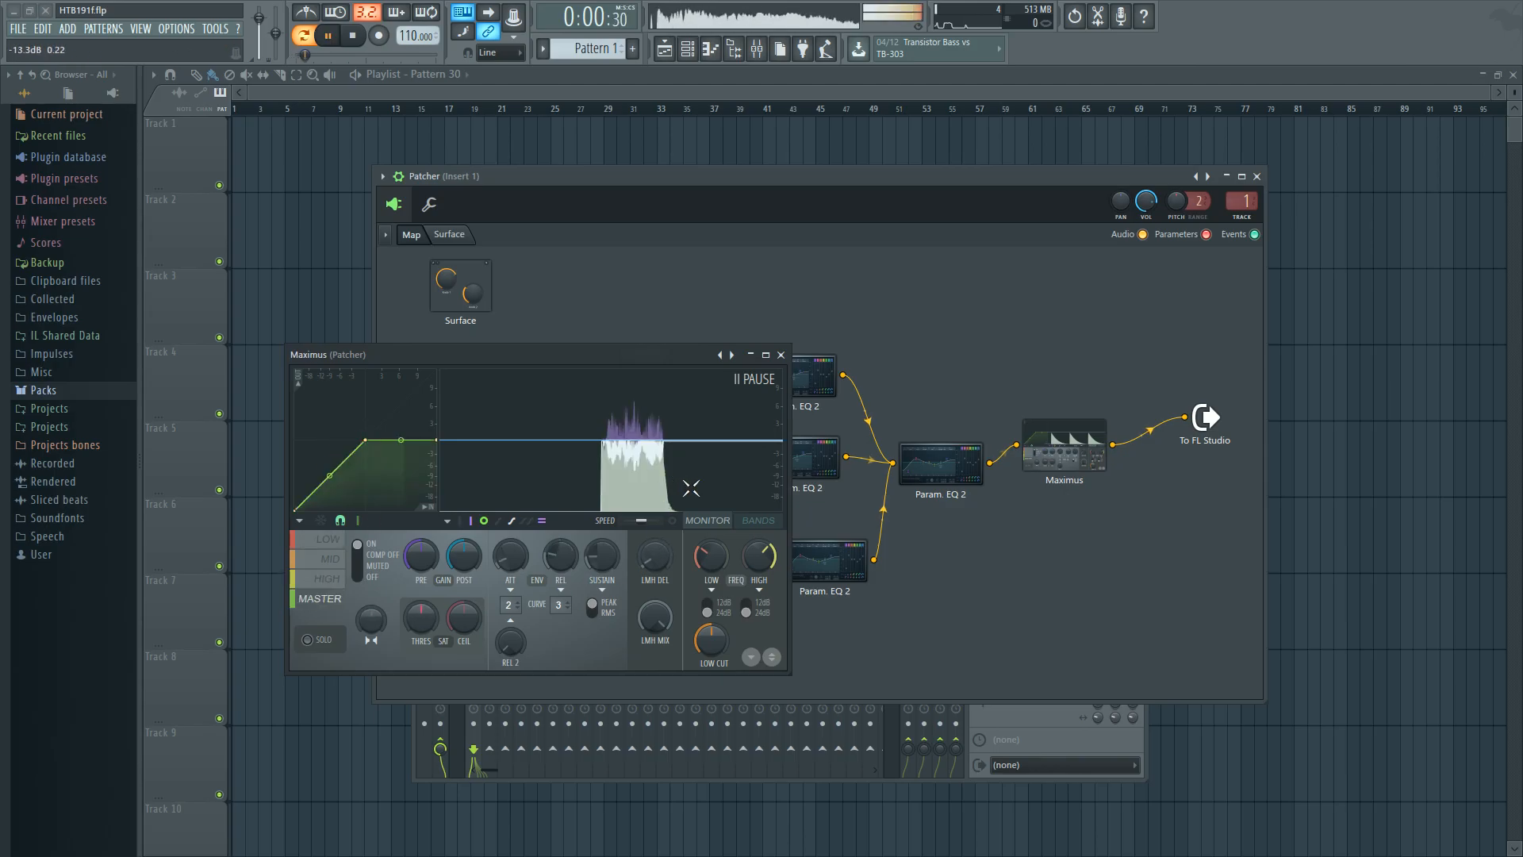
click(783, 356)
key(space)
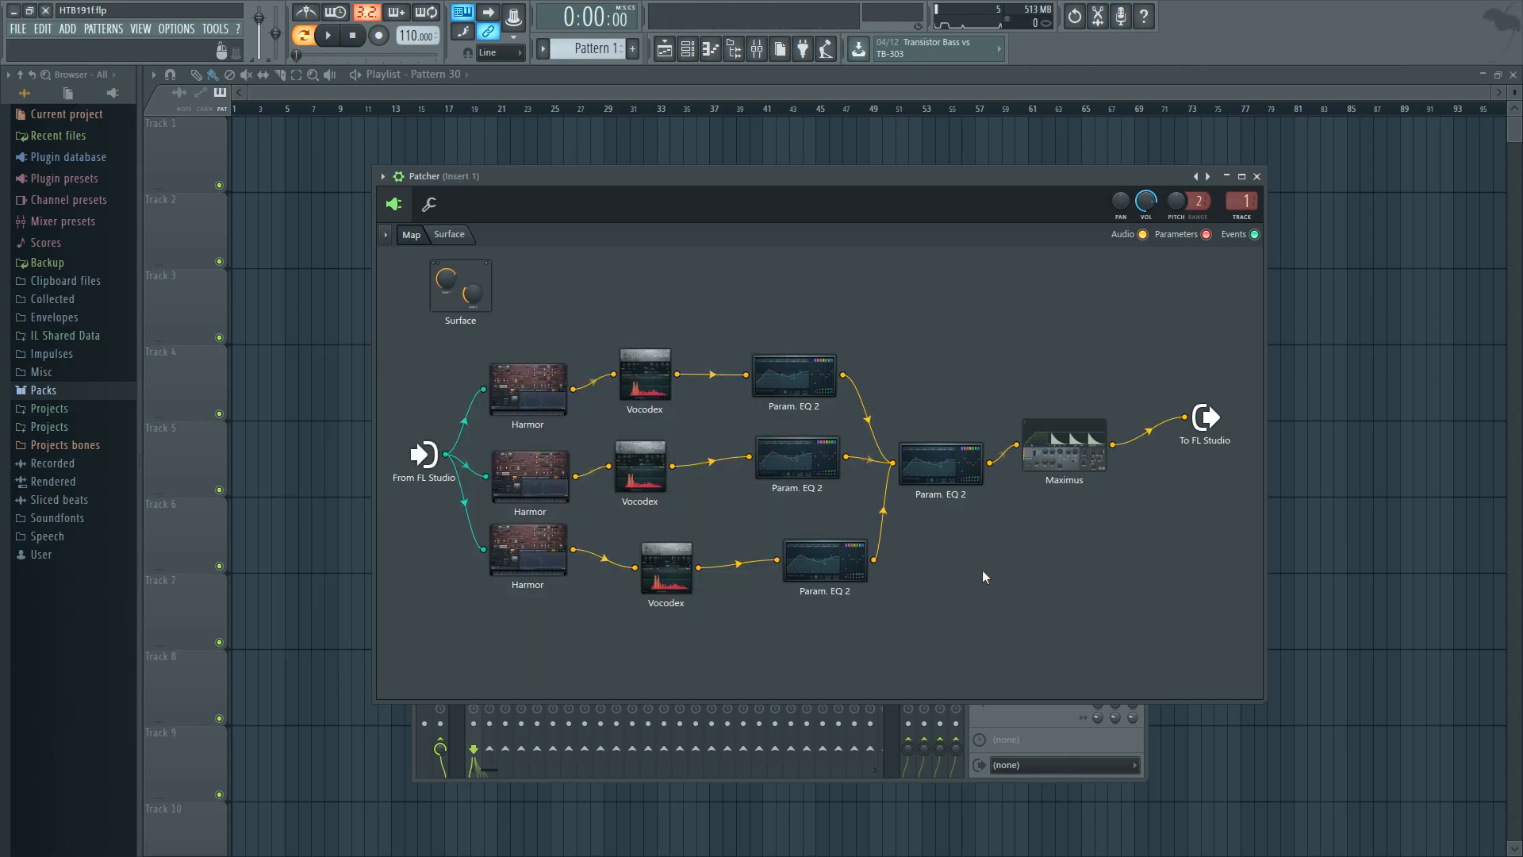
Align the bottom Param. EQ 2 and the lower two Vocodexes with the top row's modules, and shift the Patcher window
drag(799, 571, 769, 549)
drag(666, 571, 644, 561)
drag(638, 479, 645, 480)
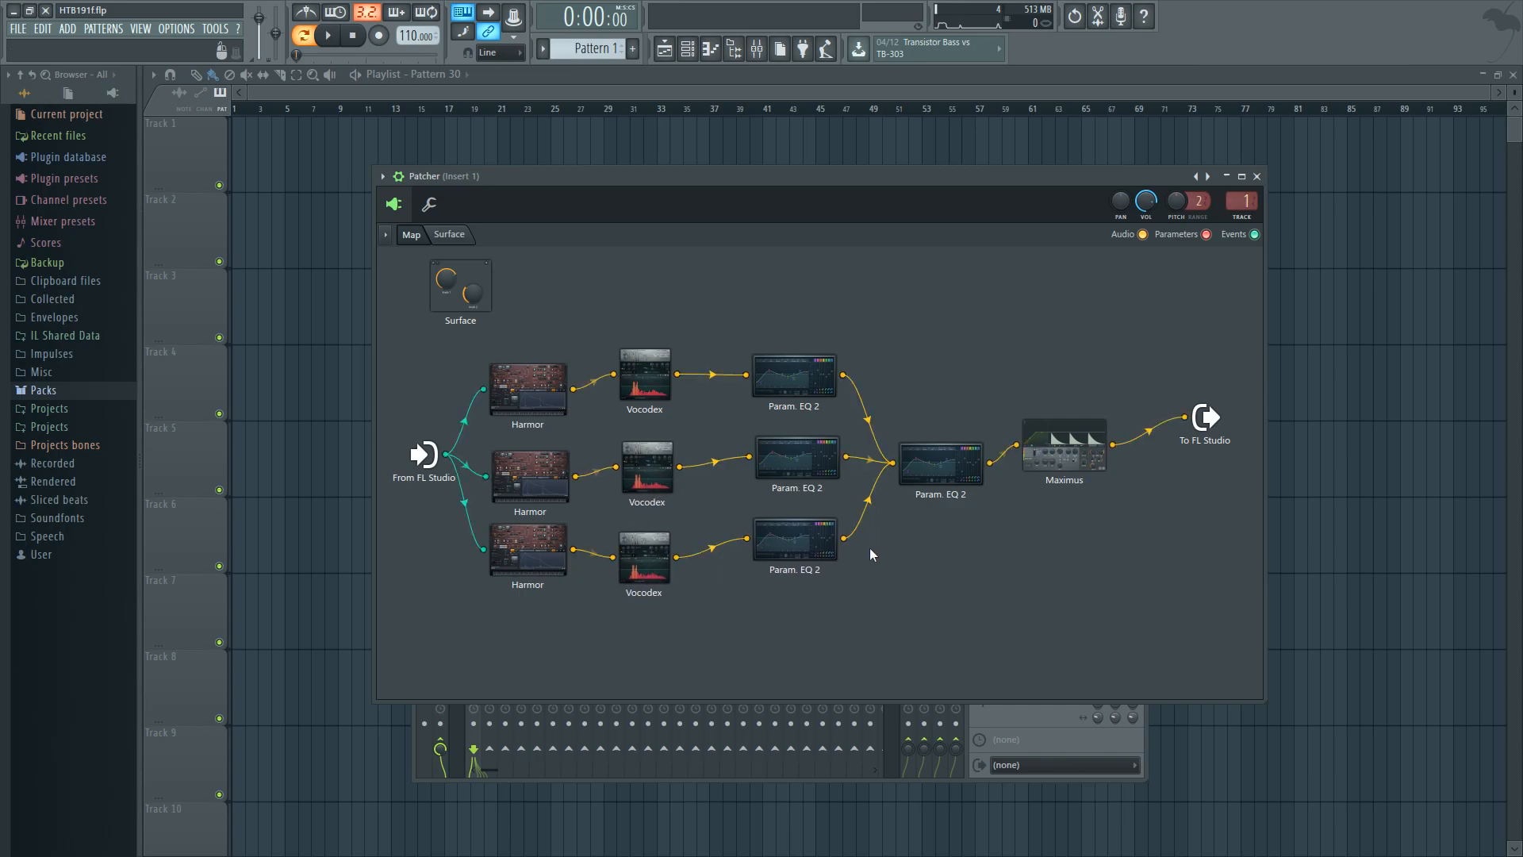
drag(805, 178, 772, 164)
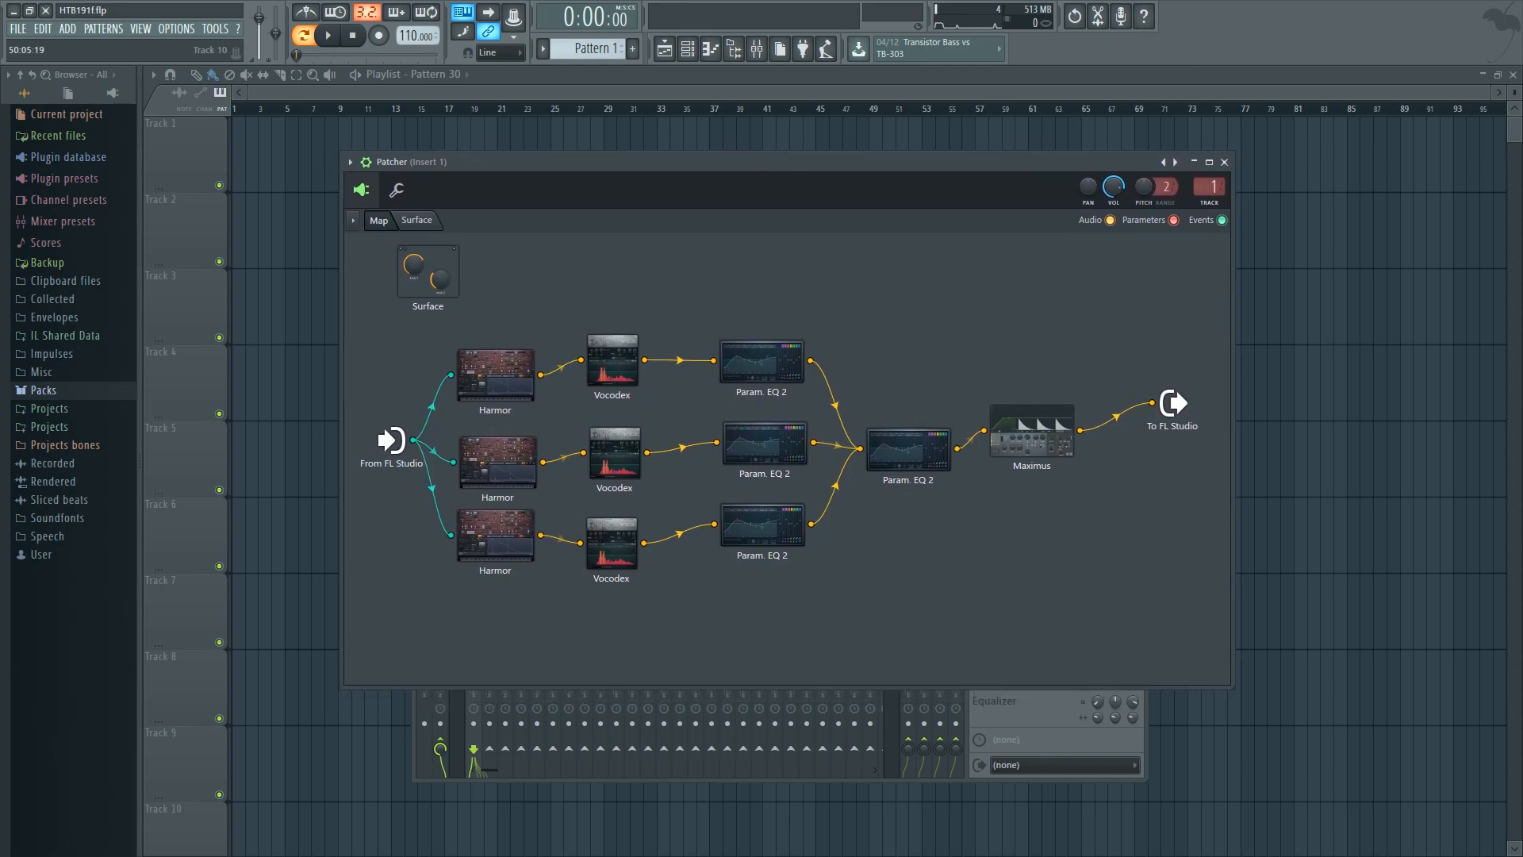